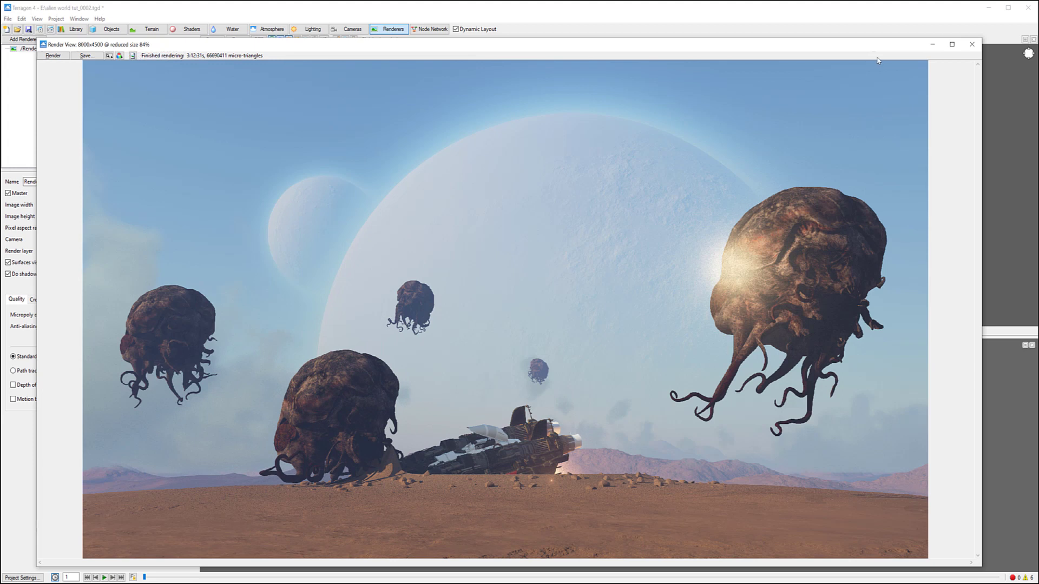
Examine the finished alien scene in the 3D preview, from the floating creatures and crashed ship to the whole composition.
left_click(932, 44)
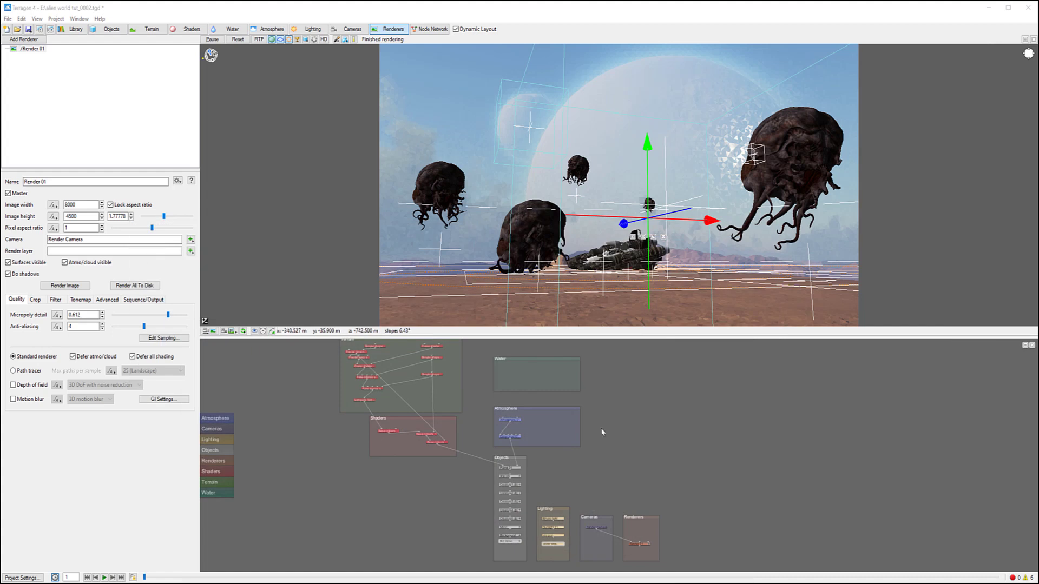
left_click_drag(586, 166, 528, 151, "alt")
left_click(671, 205)
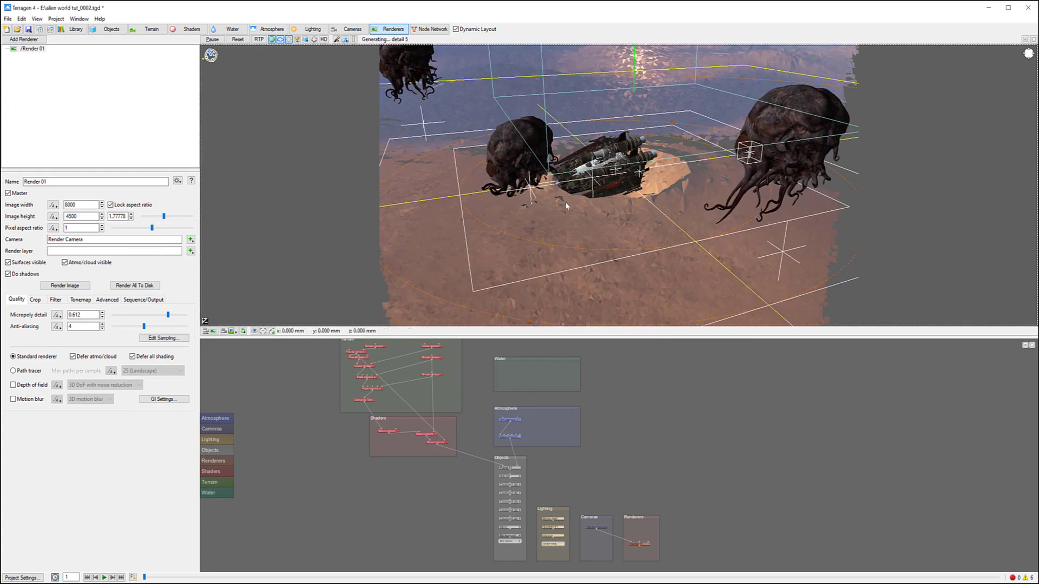
left_click_drag(622, 222, 602, 185, "alt")
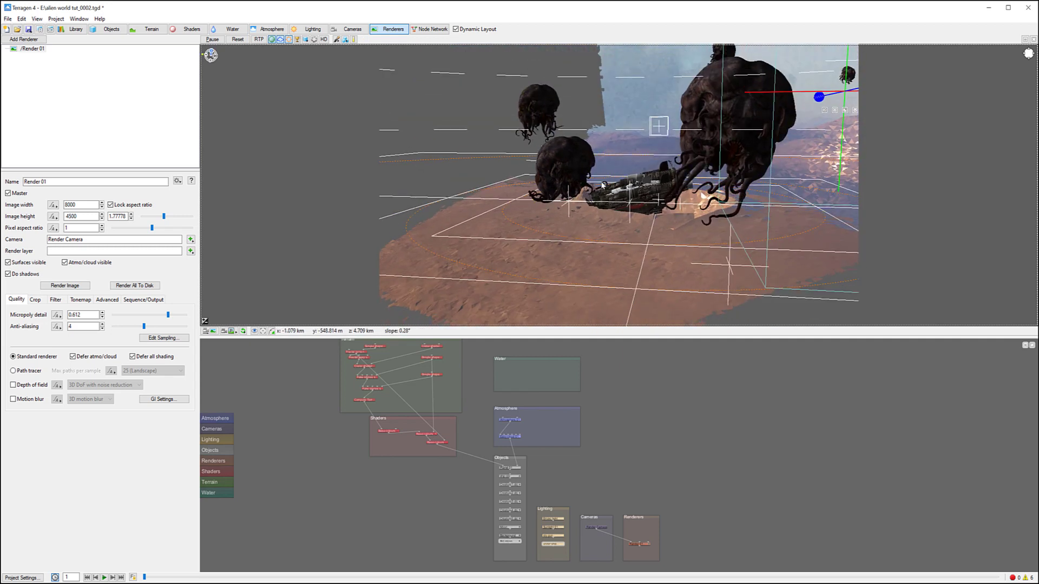
right_click_drag(602, 186, 437, 210, "alt")
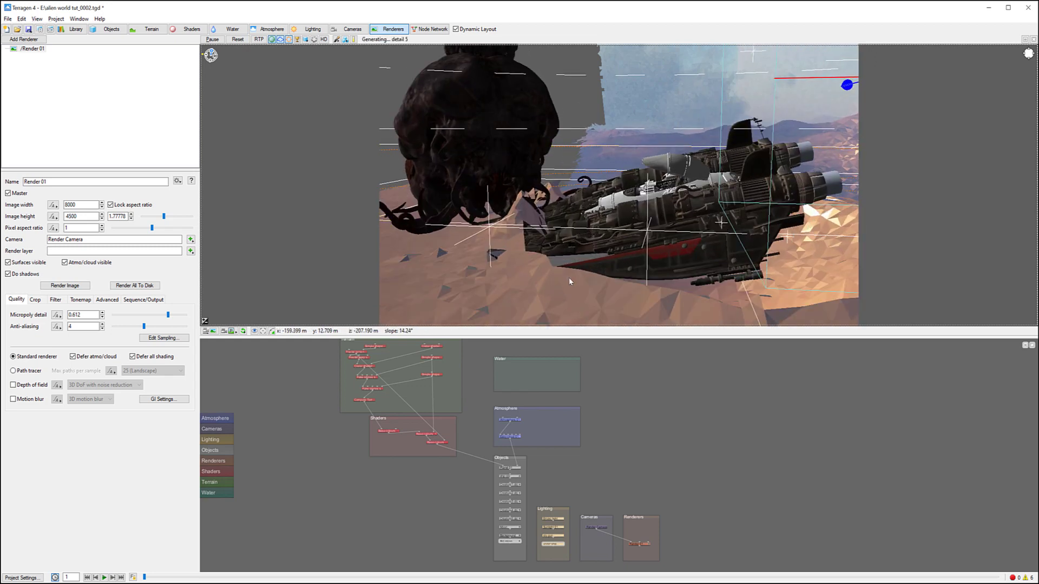
left_click_drag(620, 259, 632, 293, "alt")
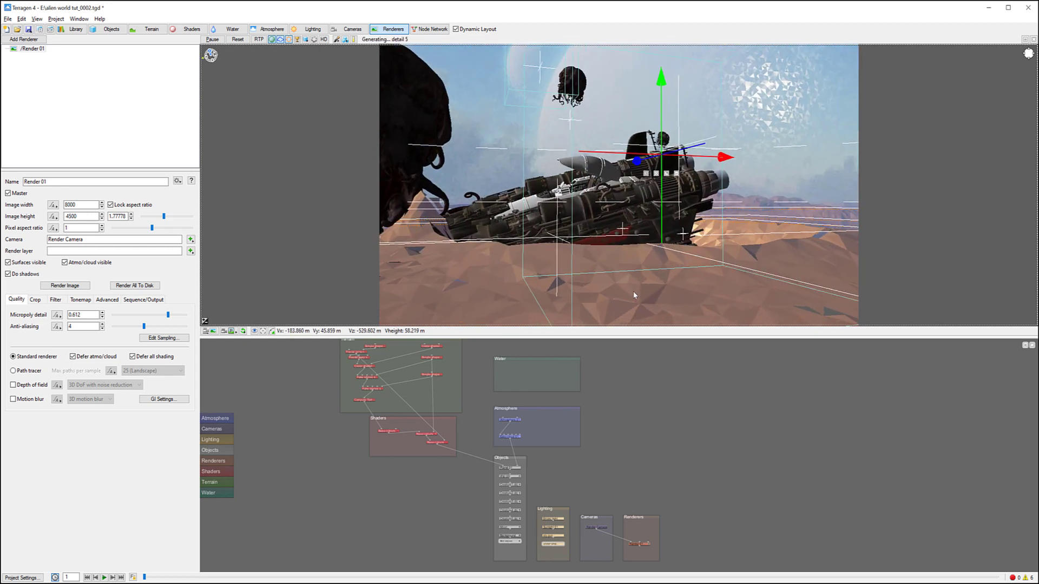
left_click_drag(527, 245, 631, 309, "alt")
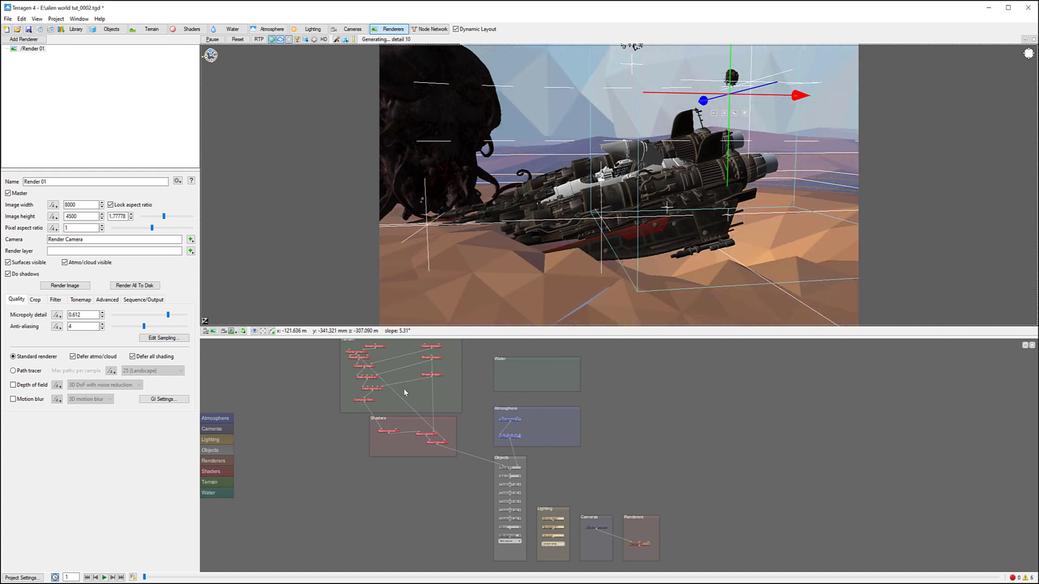
left_click_drag(579, 261, 603, 260, "alt")
right_click_drag(624, 274, 575, 160, "alt")
left_click_drag(687, 176, 645, 213, "alt")
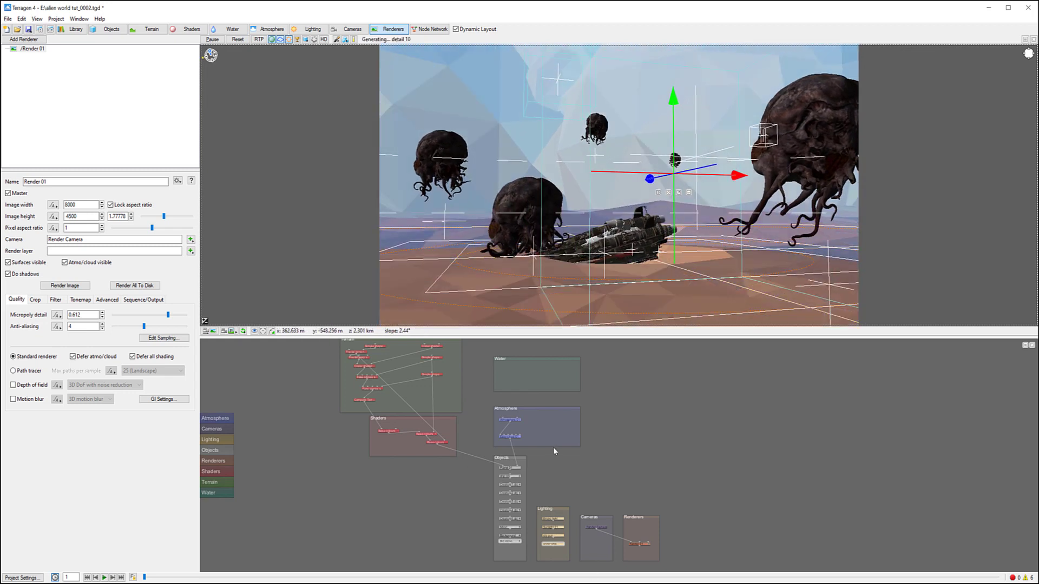
left_click_drag(682, 274, 696, 216, "alt")
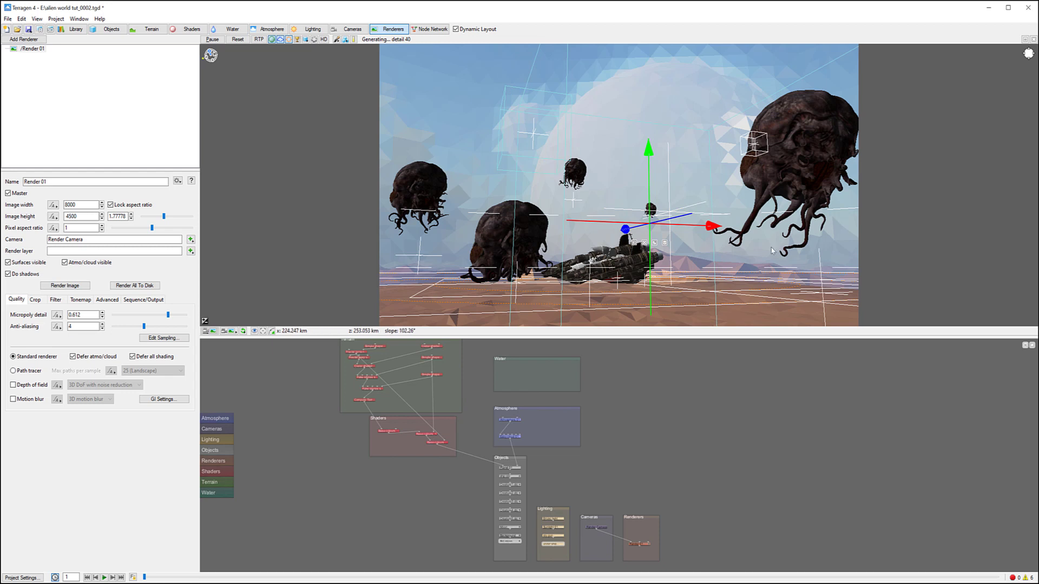
mouse_move(485, 301)
left_mouse_down("alt")
mouse_move(520, 298)
mouse_move(486, 297)
left_mouse_up("alt")
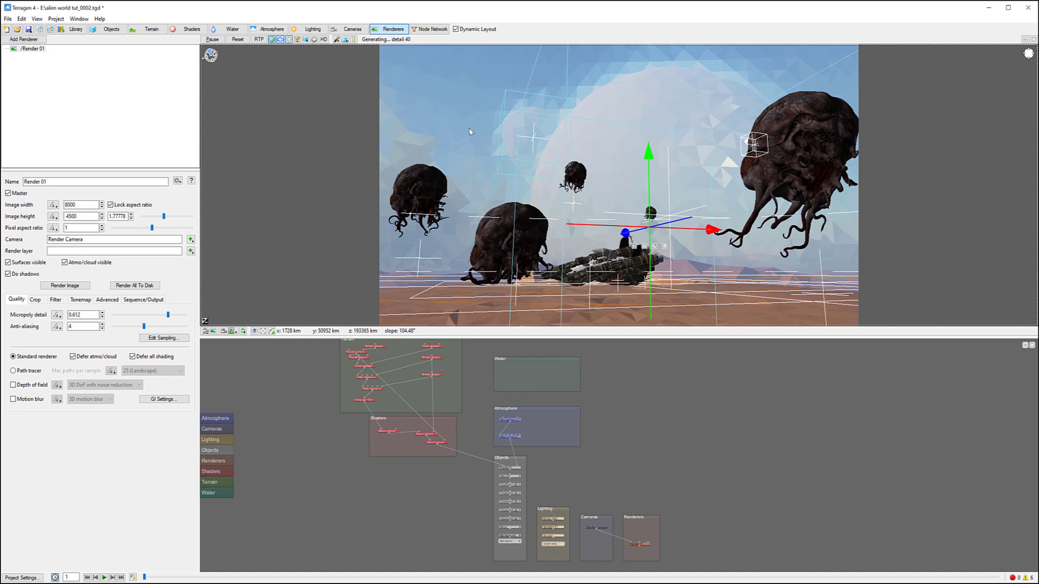
left_click_drag(720, 245, 731, 334, "alt")
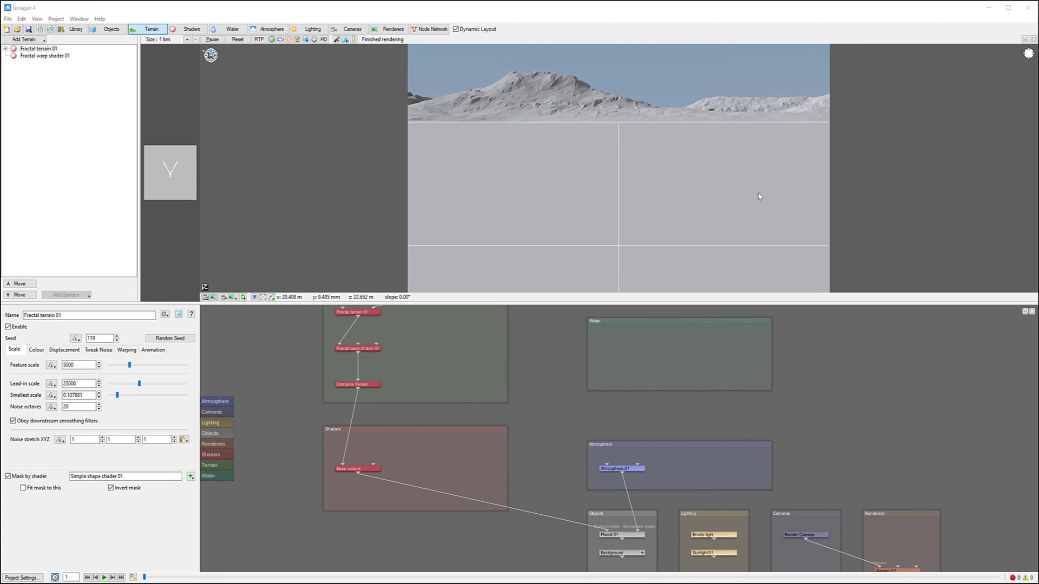
Enlarge the node network area and set the size of the Simple shape shader masking the fractal terrain to 5000 by 5000.
mouse_move(501, 142)
left_mouse_down("alt")
mouse_move(521, 115)
mouse_move(530, 133)
mouse_move(501, 146)
mouse_move(496, 128)
left_mouse_up("alt")
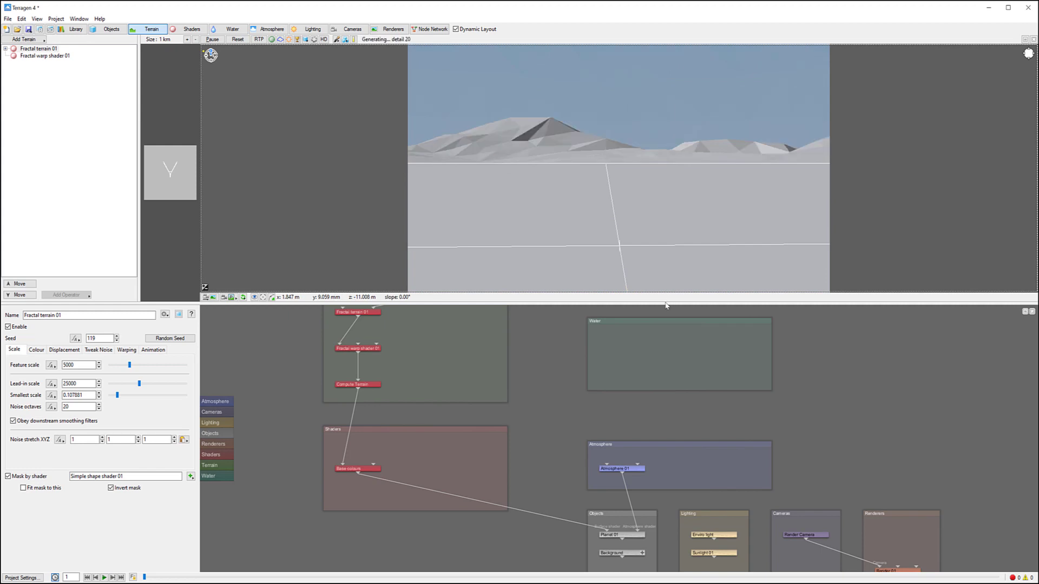
left_click_drag(659, 305, 656, 267)
middle_click_drag(527, 326, 587, 361)
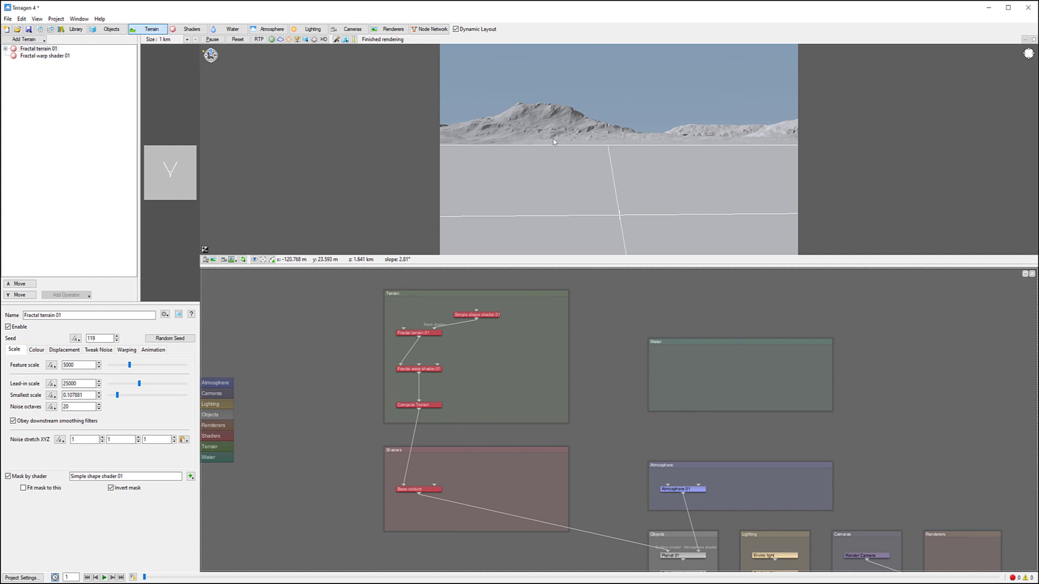
mouse_move(656, 185)
left_mouse_down("alt")
mouse_move(647, 180)
mouse_move(657, 186)
left_mouse_up("alt")
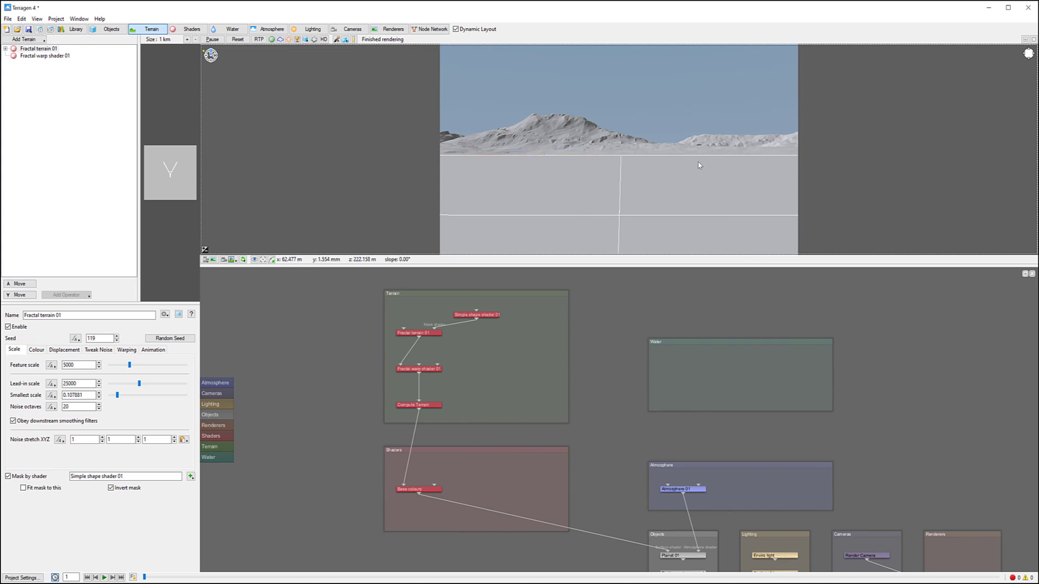
left_click(482, 314)
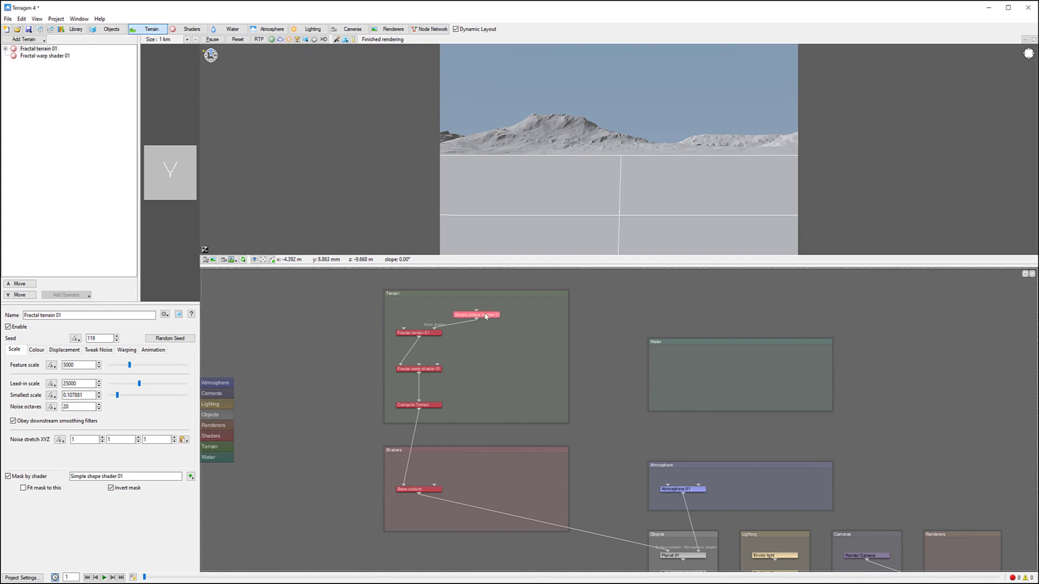
double_click(485, 318)
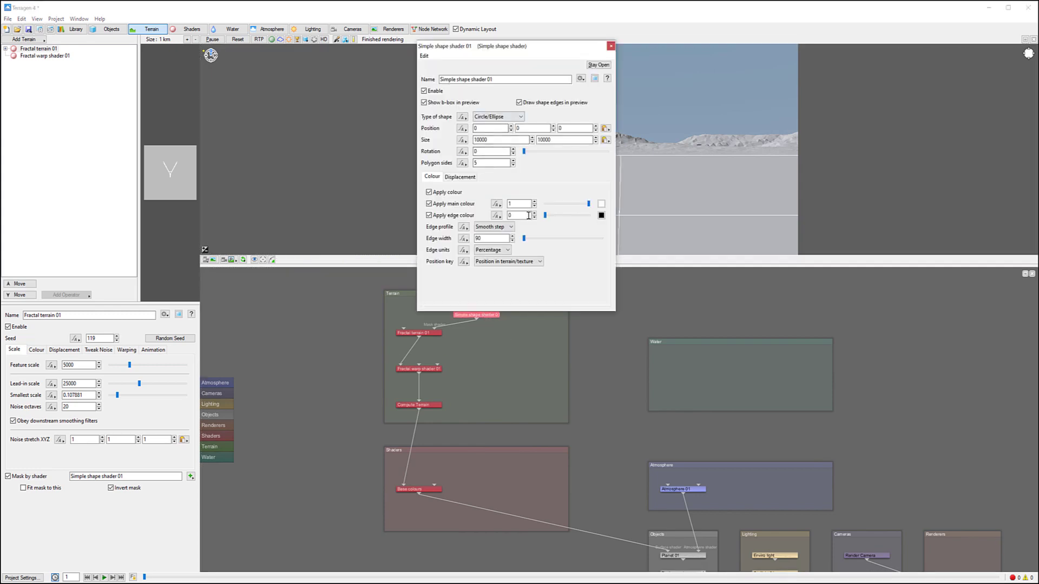
left_click_drag(480, 140, 474, 139)
type("5")
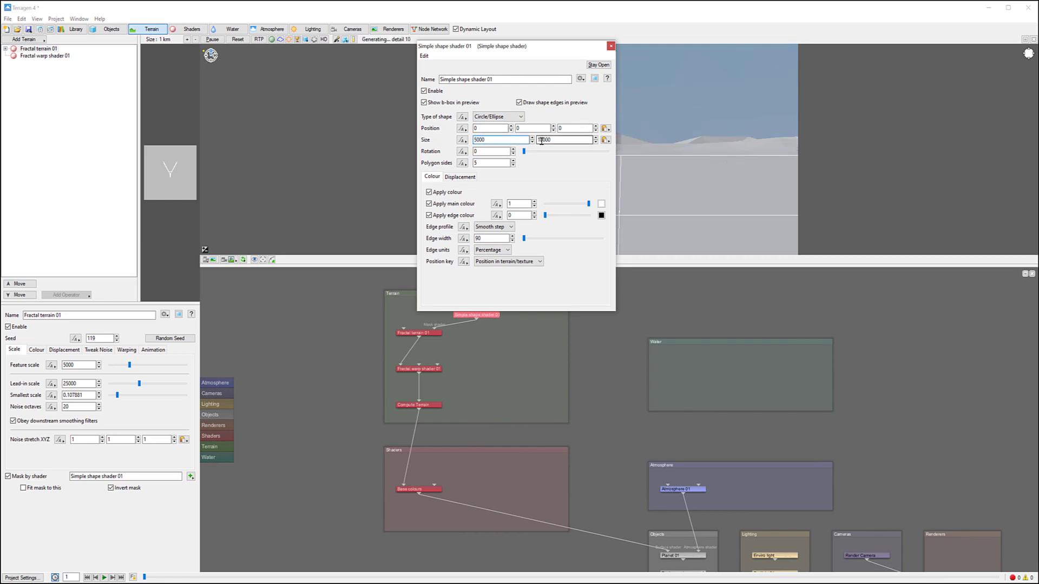
left_click_drag(544, 141, 514, 140)
type("5")
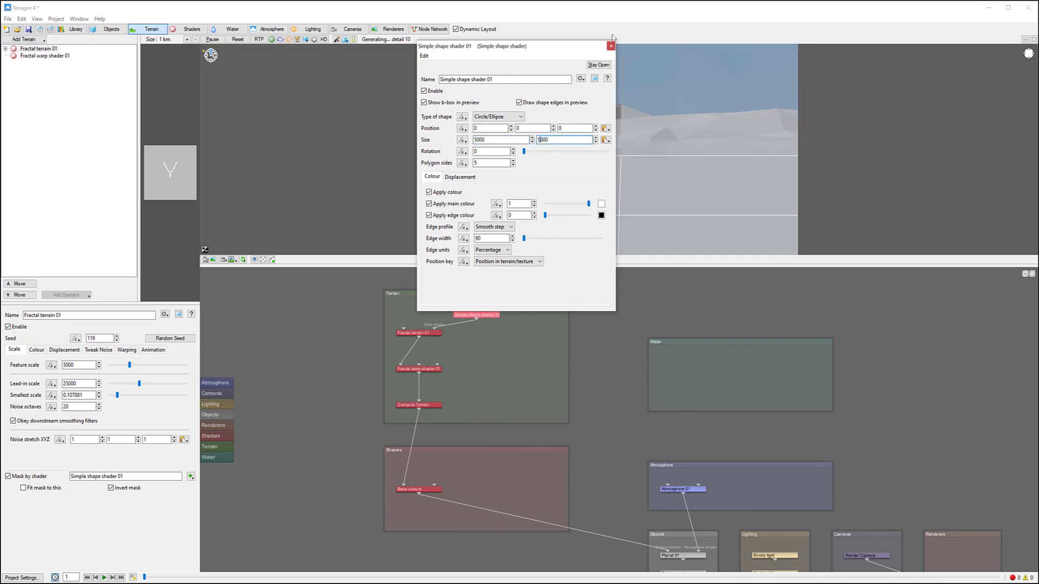
left_click(611, 46)
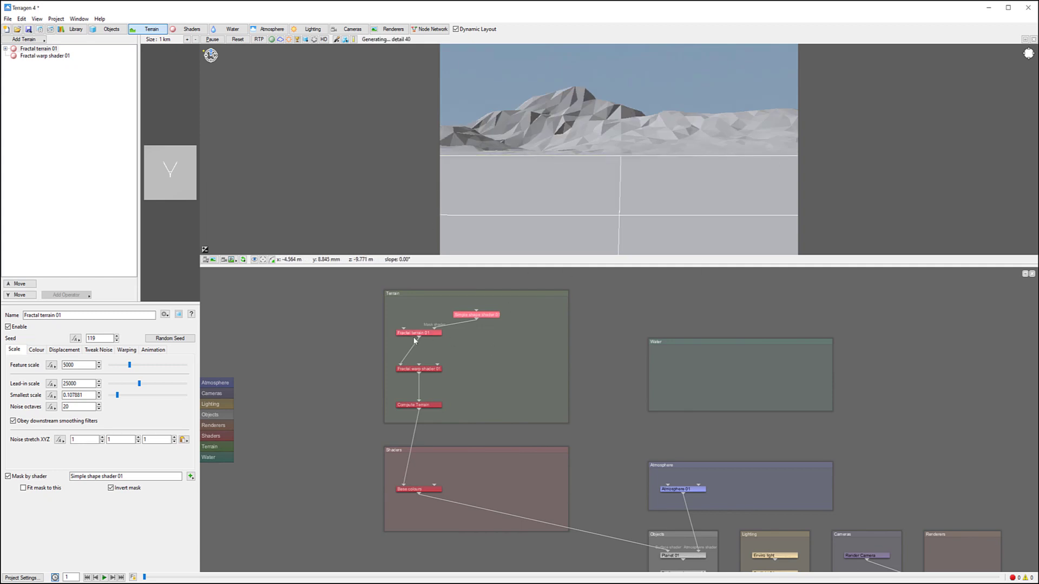
Tidy the upper Terrain nodes and add a Crater displacement shader beside Fractal warp shader 01.
left_click_drag(435, 337, 470, 309)
right_click(506, 335)
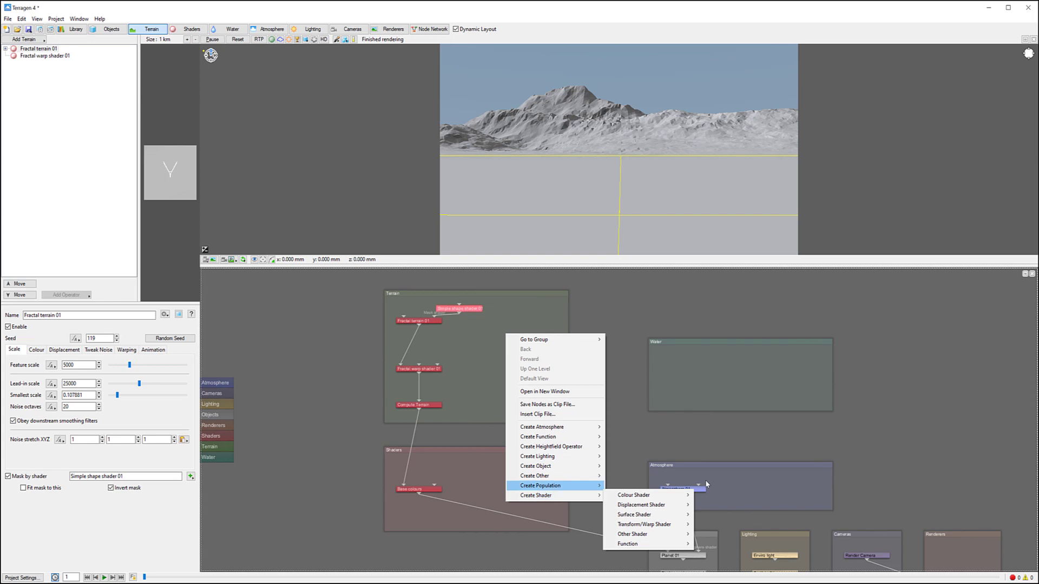
mouse_move(652, 509)
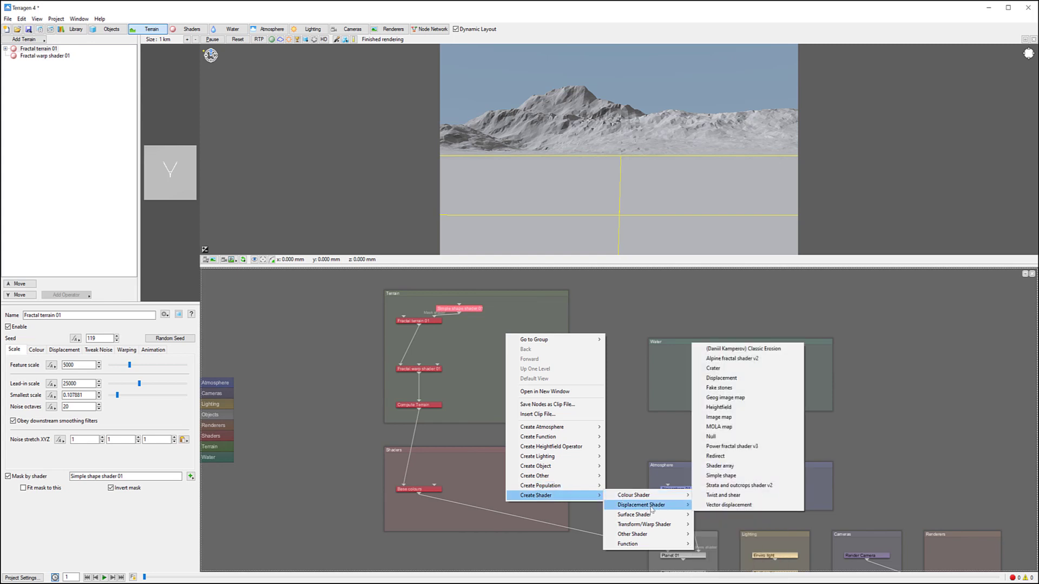
left_click(713, 369)
left_click_drag(510, 334, 486, 358)
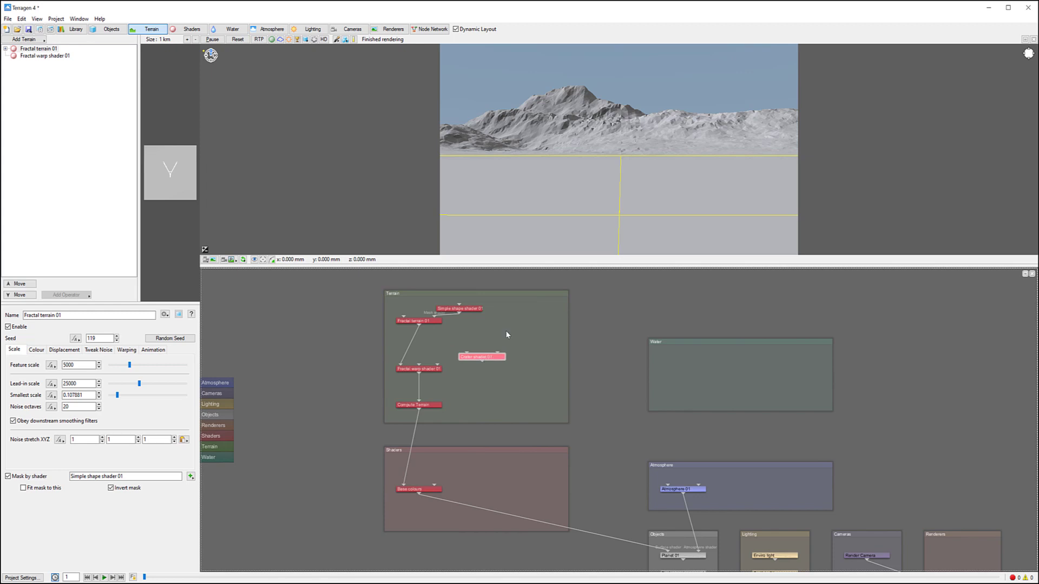
Wire the crater shader between Fractal warp shader 01 and Compute Terrain, and place it between them in the Terrain group.
left_click_drag(421, 371, 419, 360)
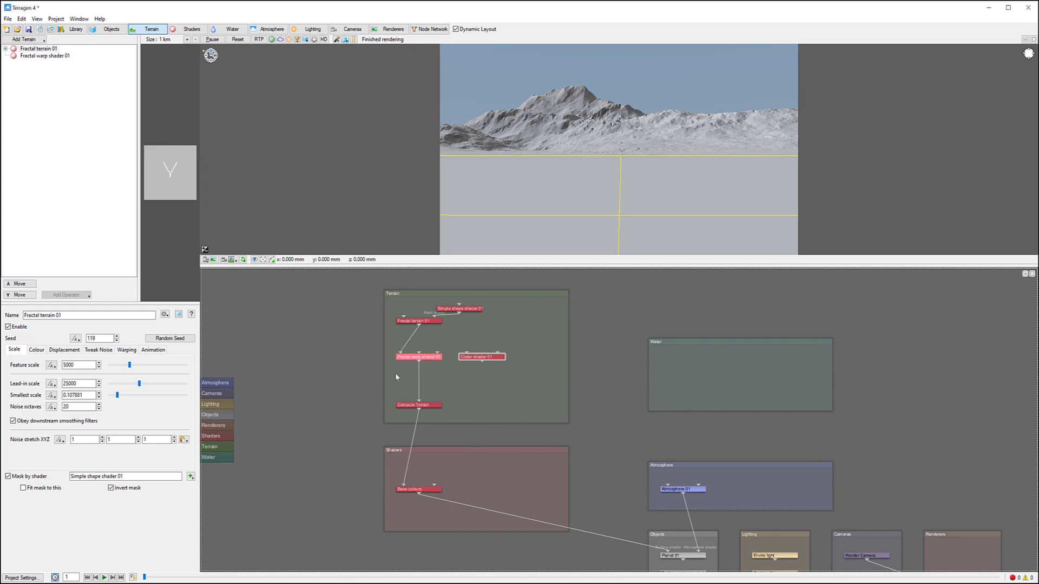
left_click_drag(418, 364, 471, 358)
left_click_drag(436, 394, 420, 401)
left_click_drag(491, 358, 468, 397)
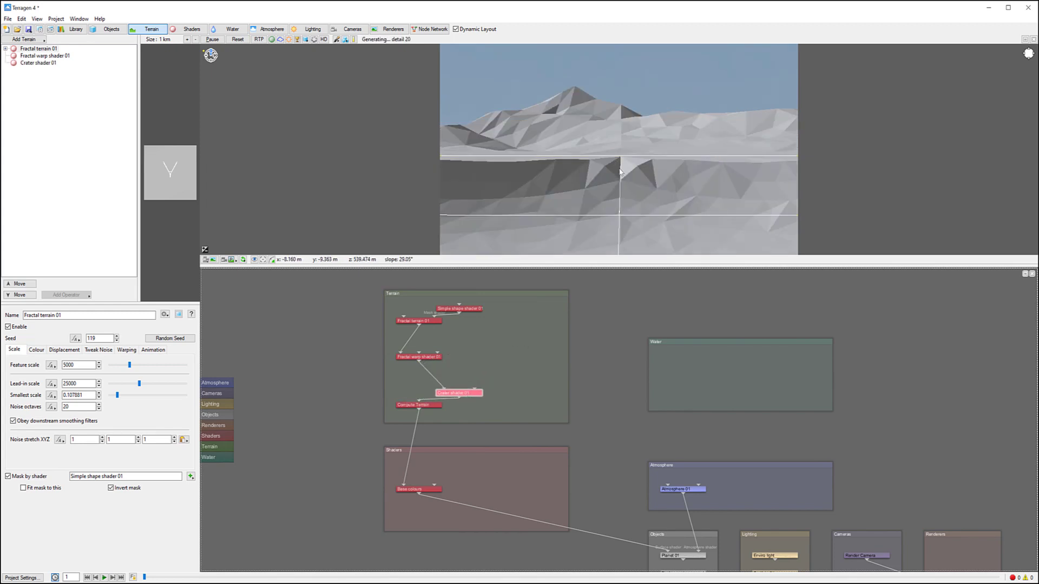
scroll(626, 184, "down", 3)
left_click_drag(631, 187, 682, 192, "alt")
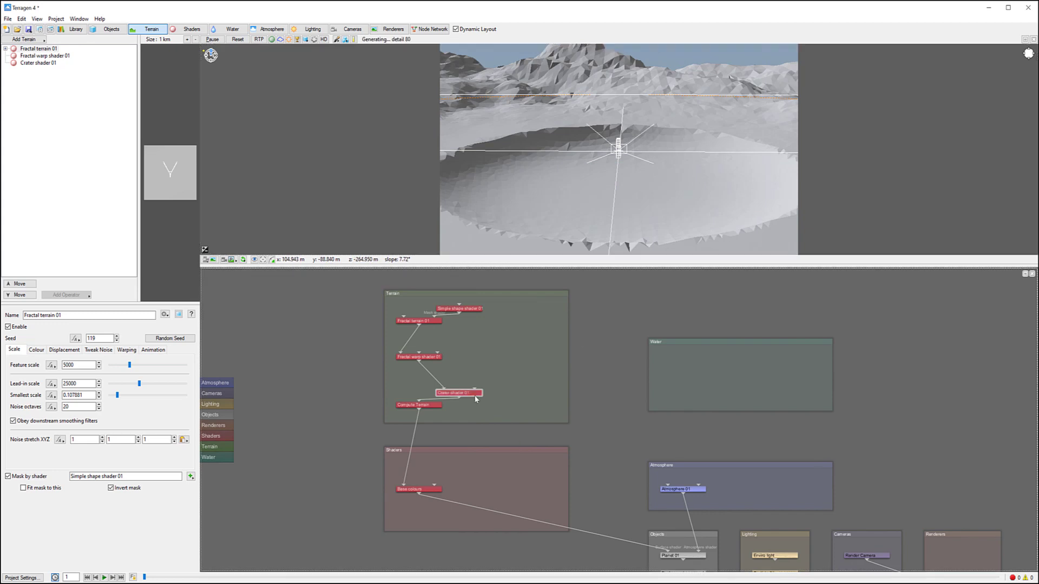
left_click_drag(475, 400, 483, 377)
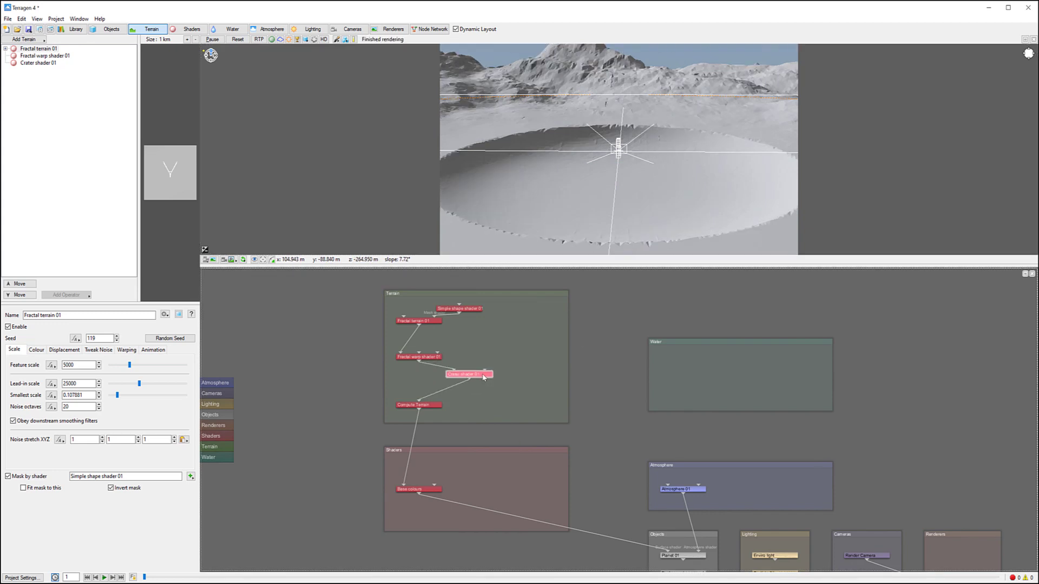
Open the crater shader's settings beside the preview and set its diameter to 200.
double_click(483, 378)
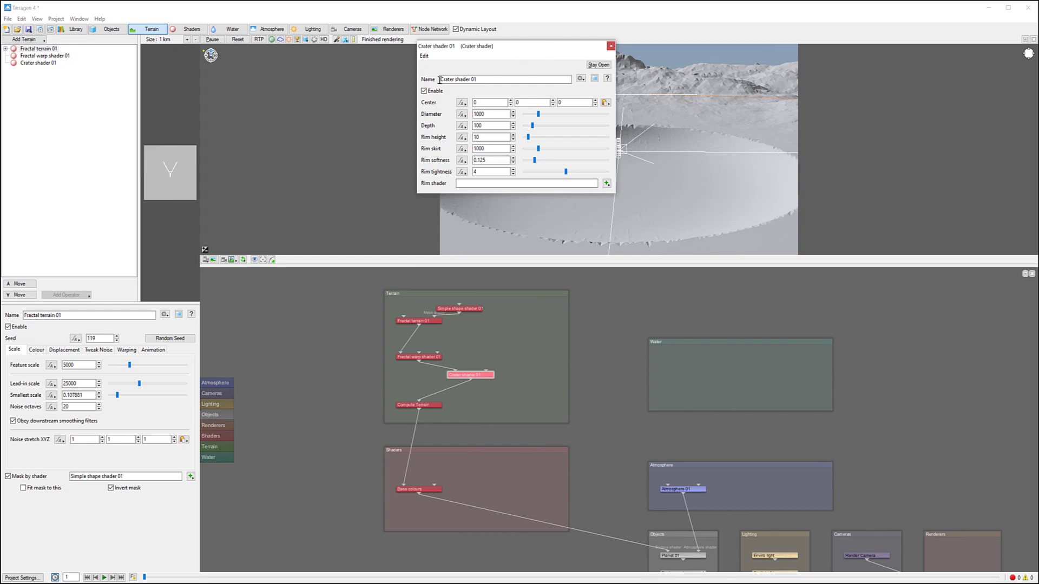
left_click_drag(514, 46, 316, 84)
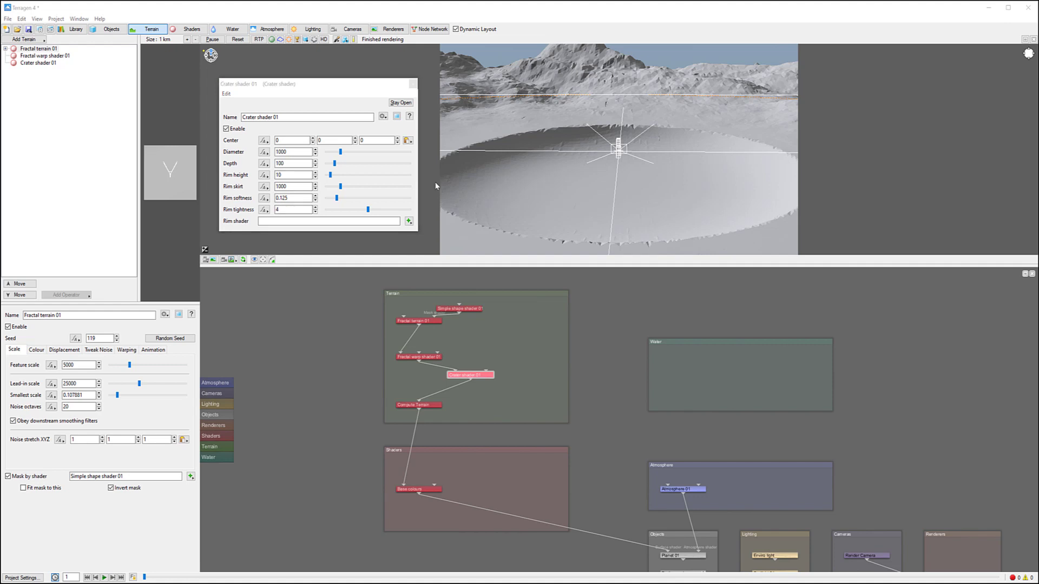
double_click(291, 152)
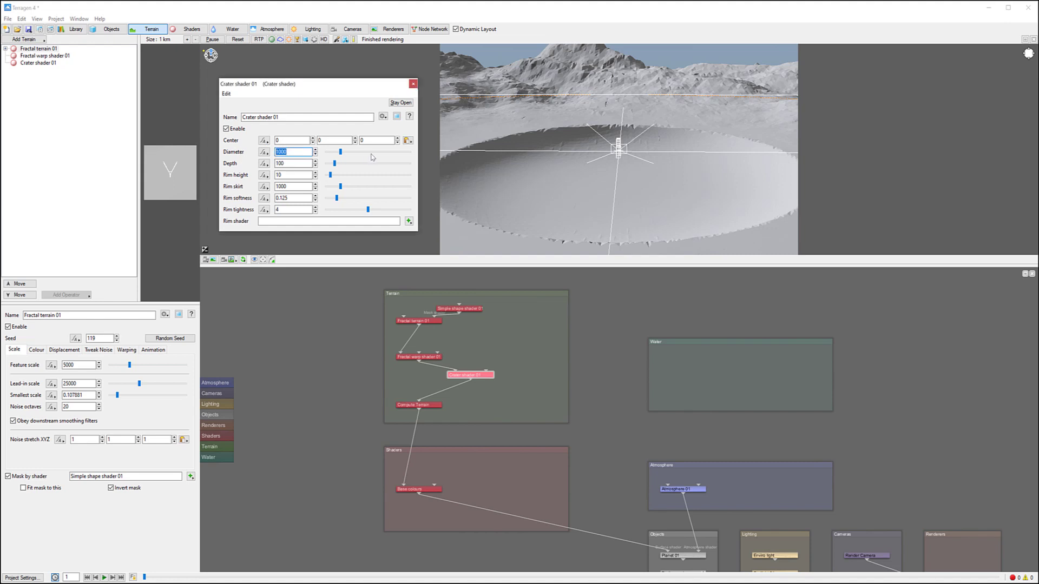
type("200")
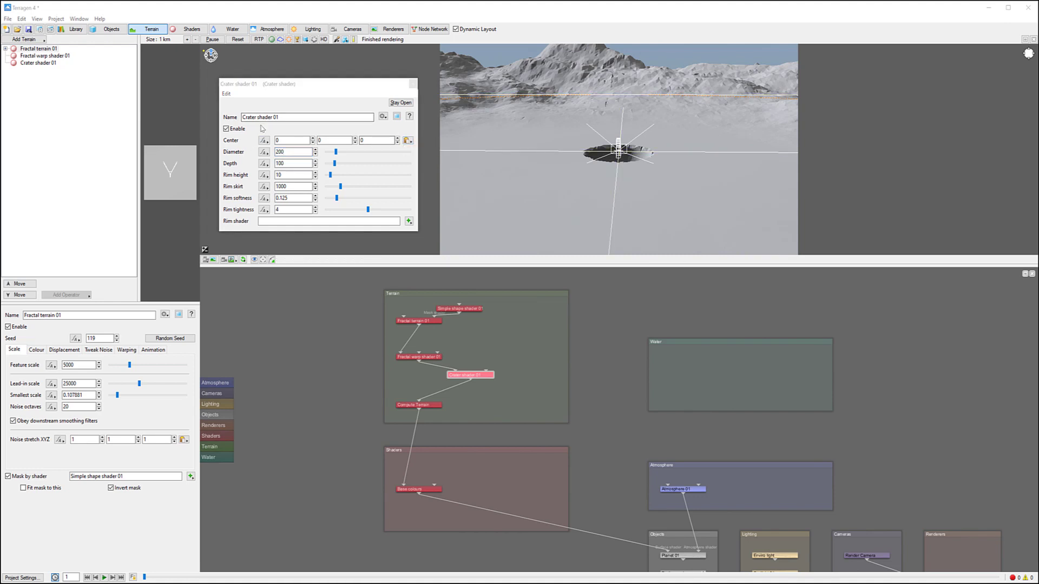
Set the crater's depth to 90 and its diameter to 500.
double_click(308, 163)
type("9")
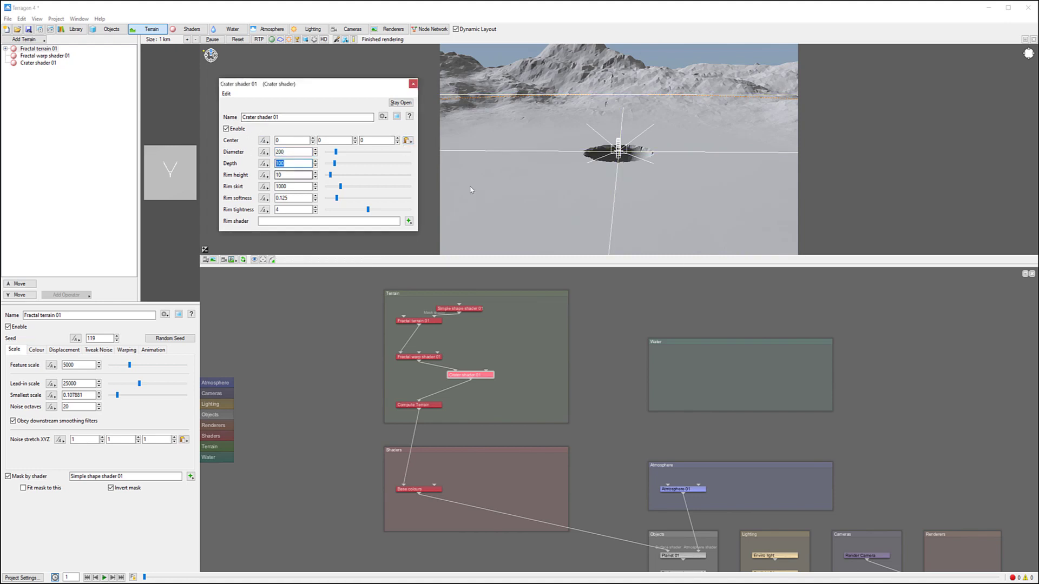
type("0")
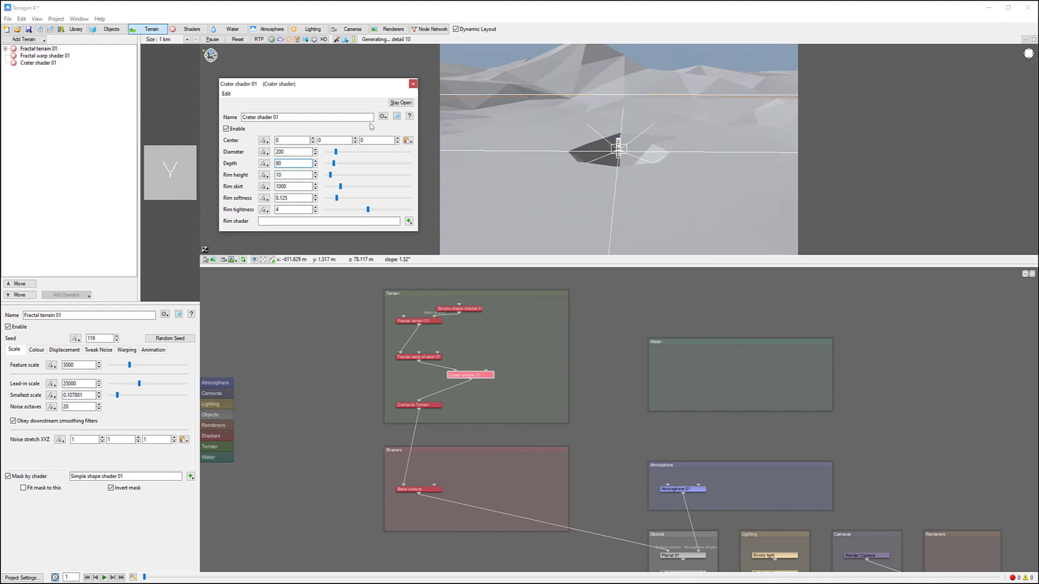
left_click_drag(295, 152, 265, 144)
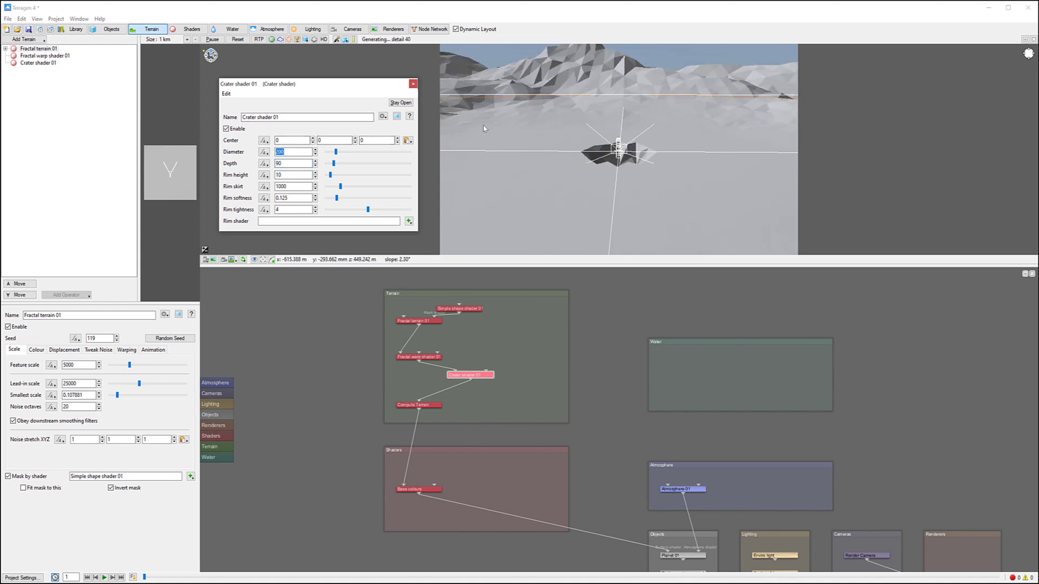
type("500")
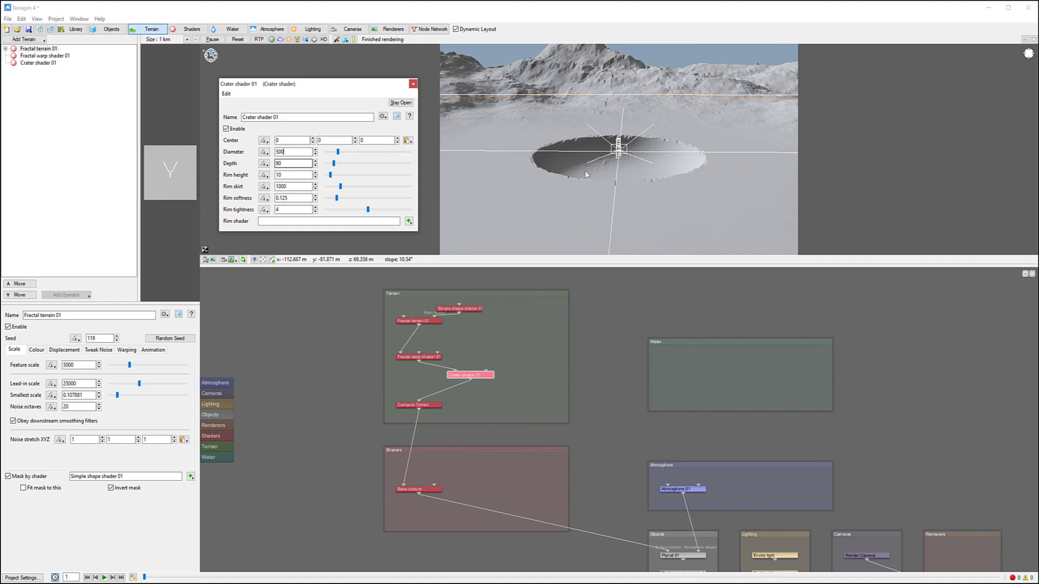
Set the crater's rim height to 32 and lower its rim tightness to 1.5625.
double_click(287, 173)
type("32")
key("Return")
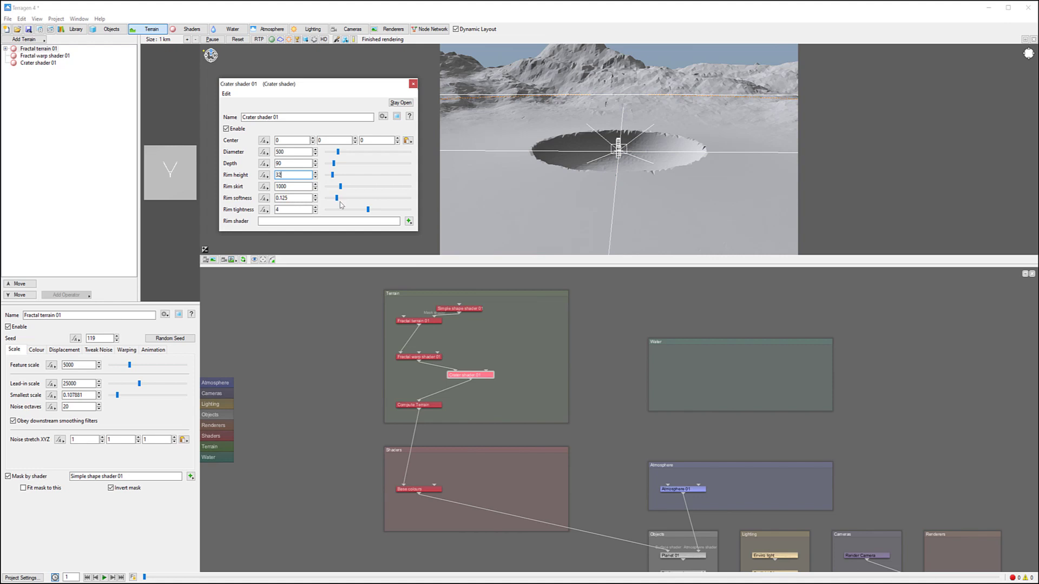
left_click_drag(369, 209, 352, 210)
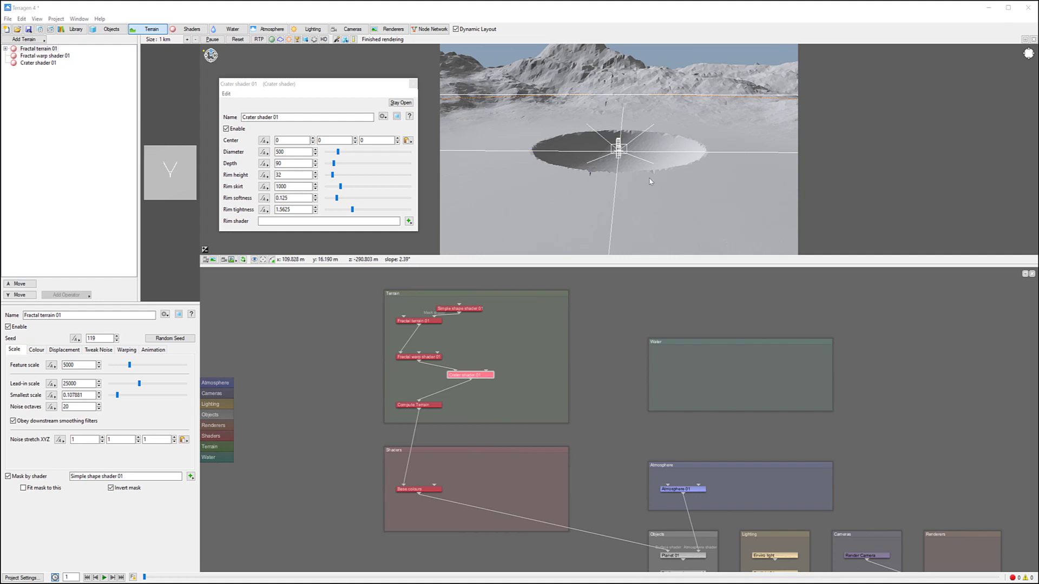
Set the crater's rim height to 60.
left_click_drag(668, 204, 650, 172, "alt")
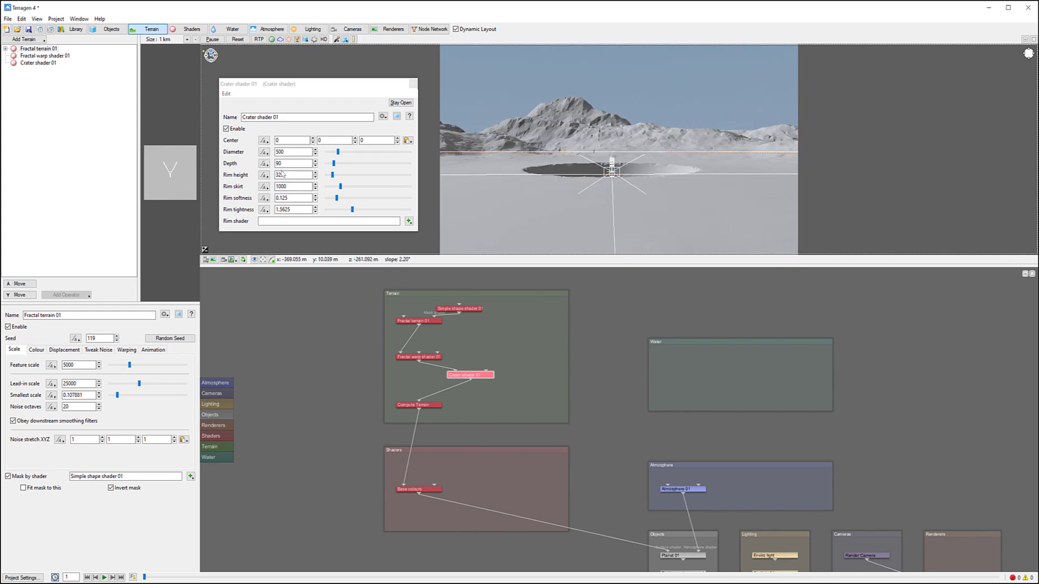
double_click(279, 174)
type("6")
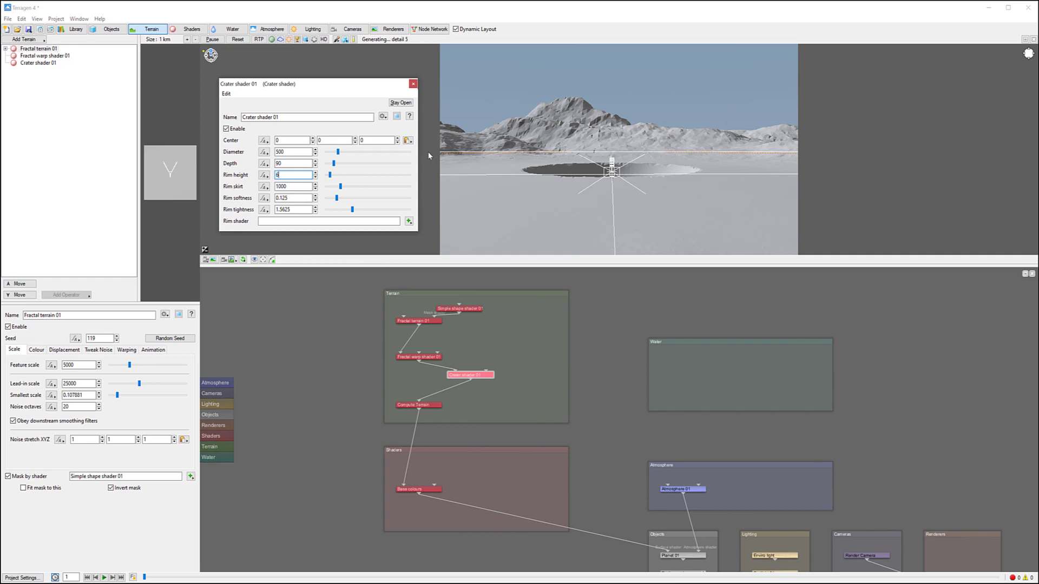
type("0")
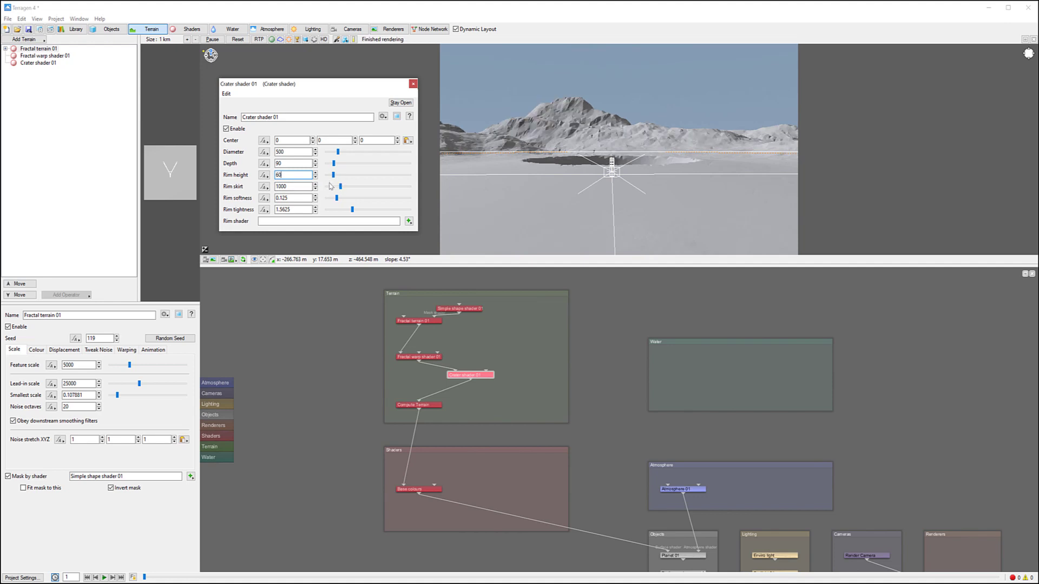
Set the crater's rim skirt to 100 and its rim height to 30.
double_click(291, 186)
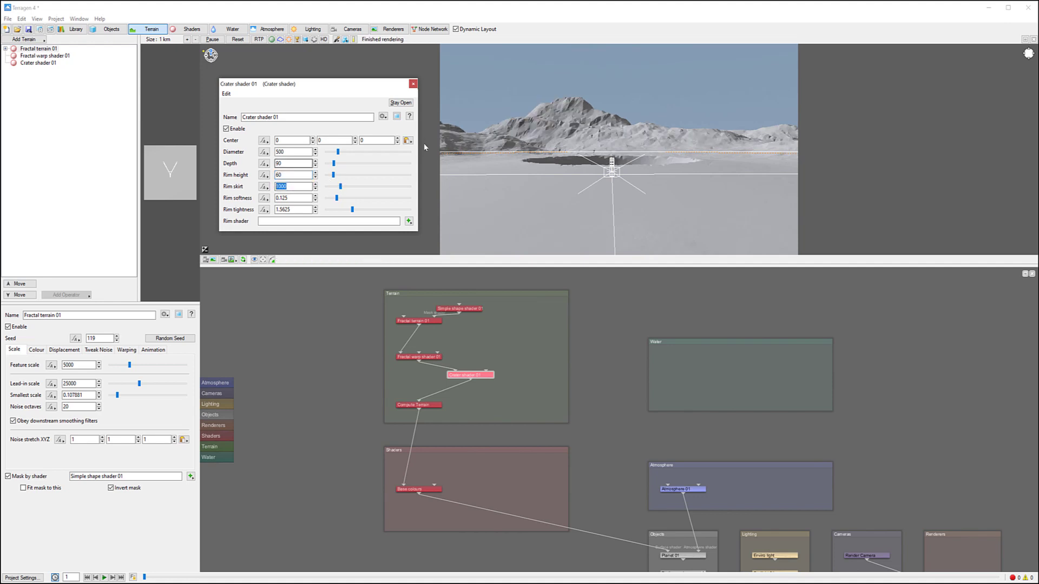
type("100")
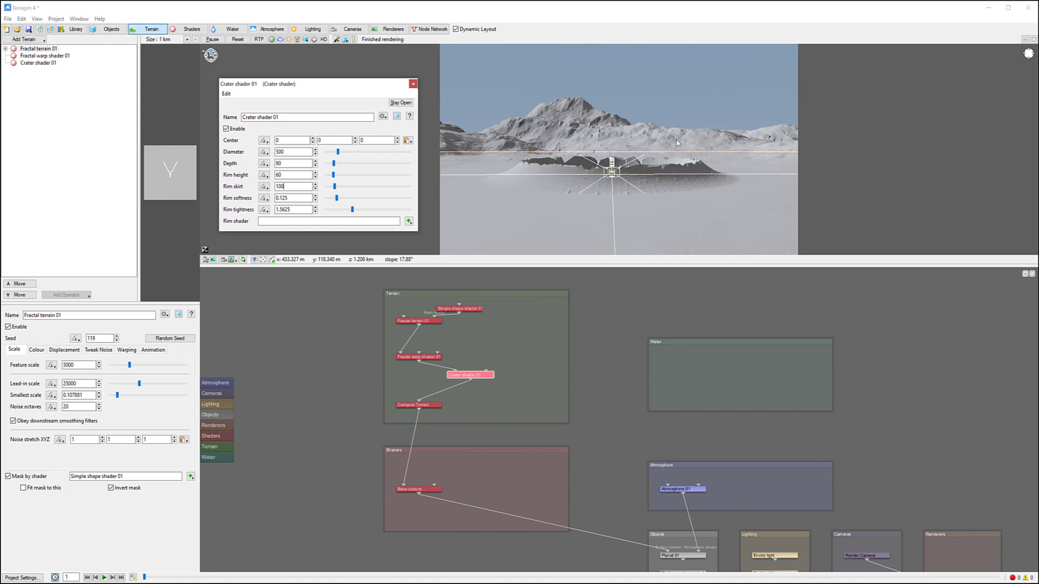
double_click(295, 175)
type("30")
key("Return")
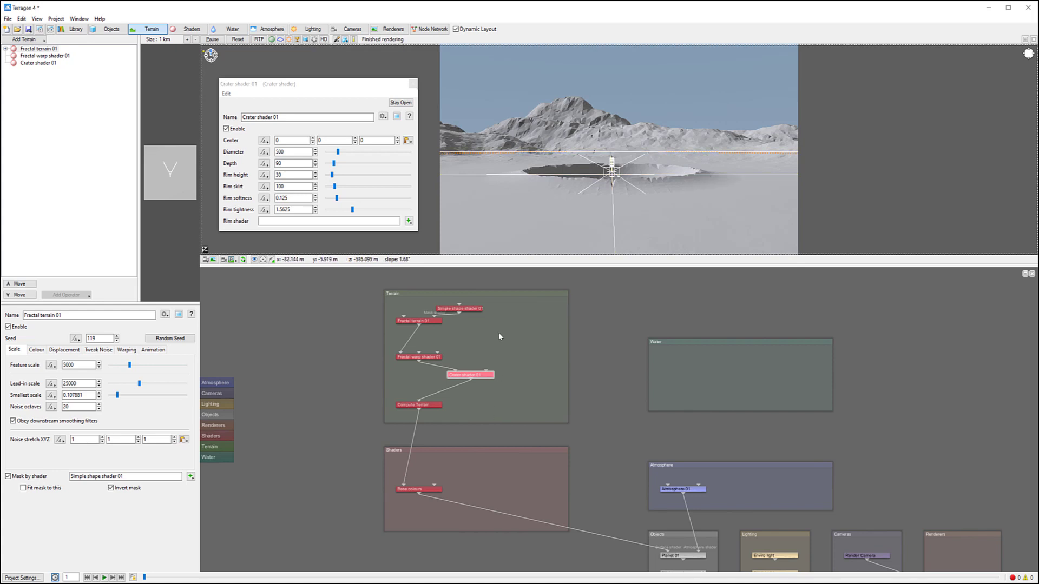
Duplicate Crater shader 01, place the copy in the Terrain group and connect it to the original's rim shader input.
left_click(482, 378)
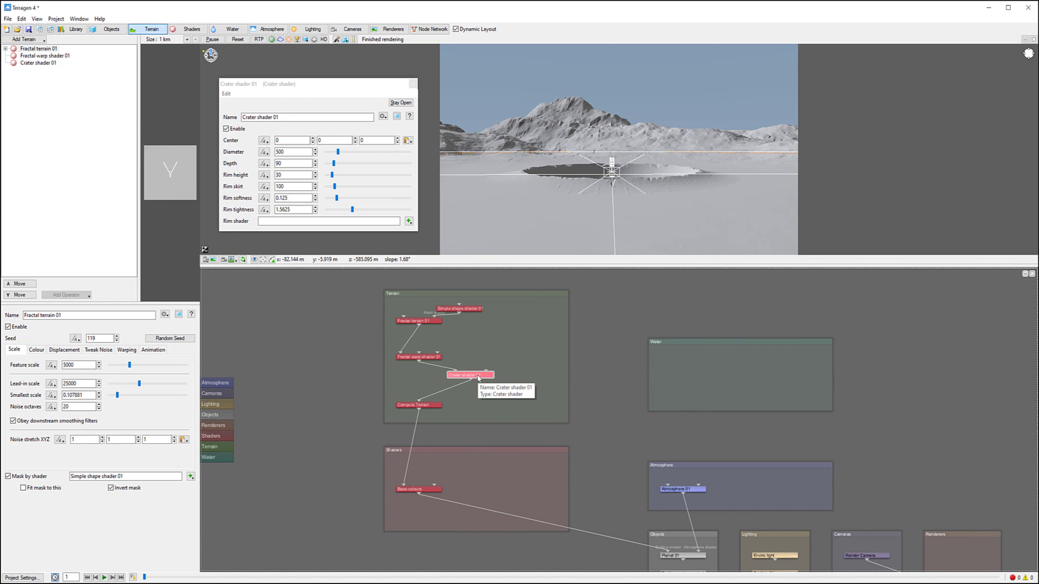
key("ctrl+d")
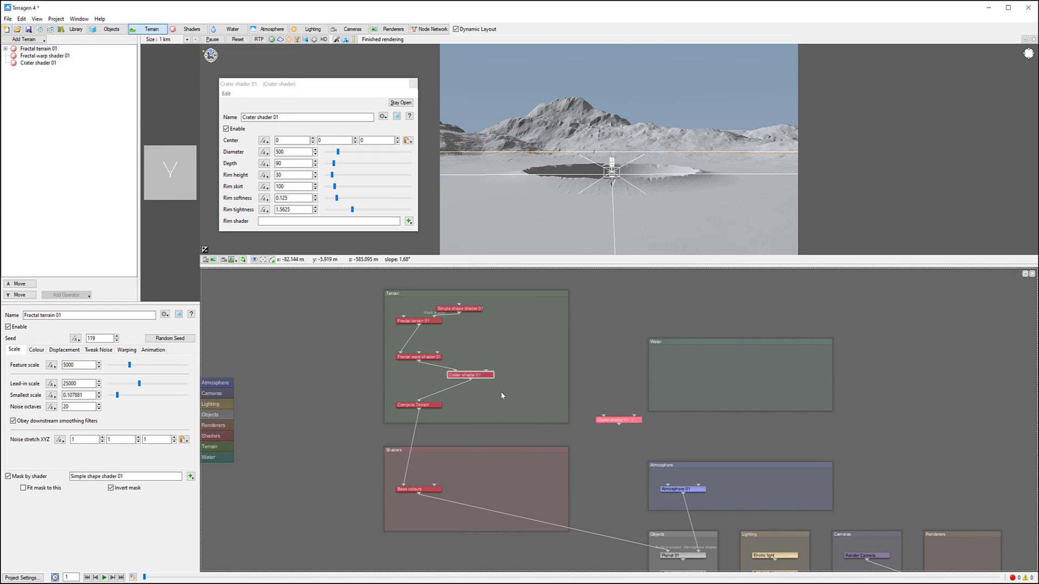
left_click_drag(635, 421, 527, 346)
left_click_drag(500, 362, 486, 371)
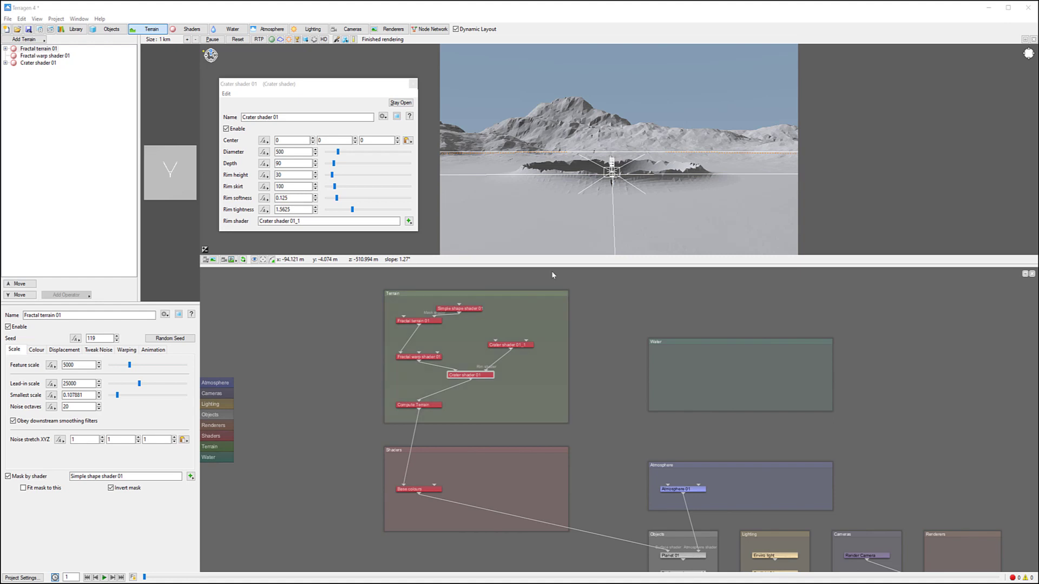
Open the settings of the duplicated crater shader and set its center X to -300.
double_click(511, 345)
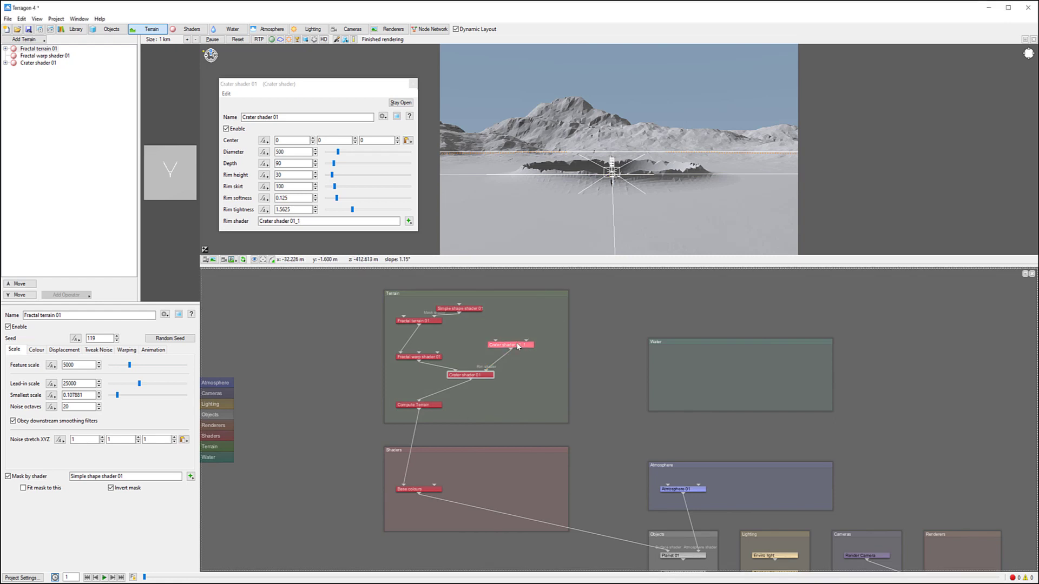
left_click_drag(298, 141, 242, 138)
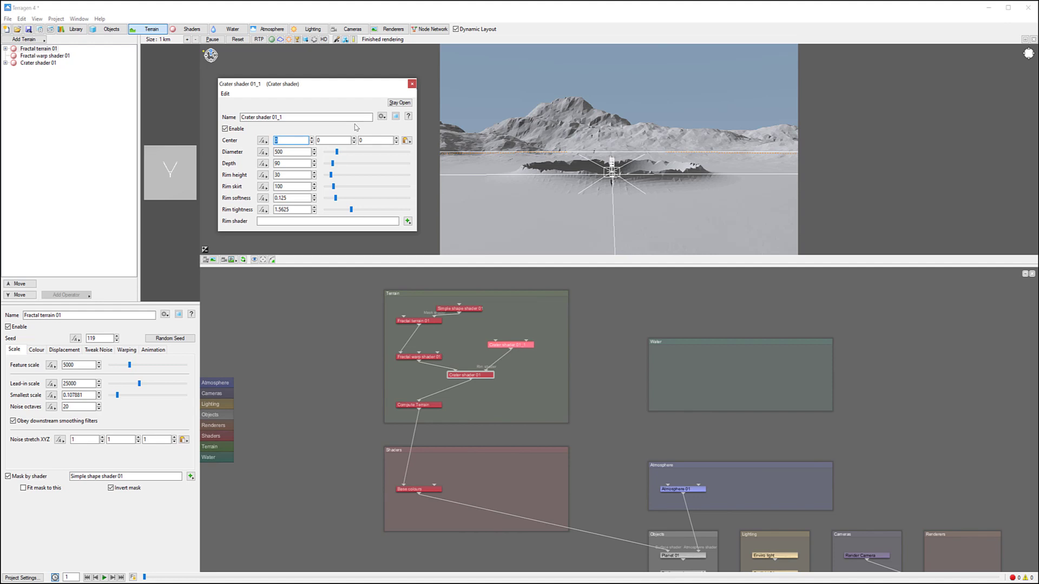
type("-300")
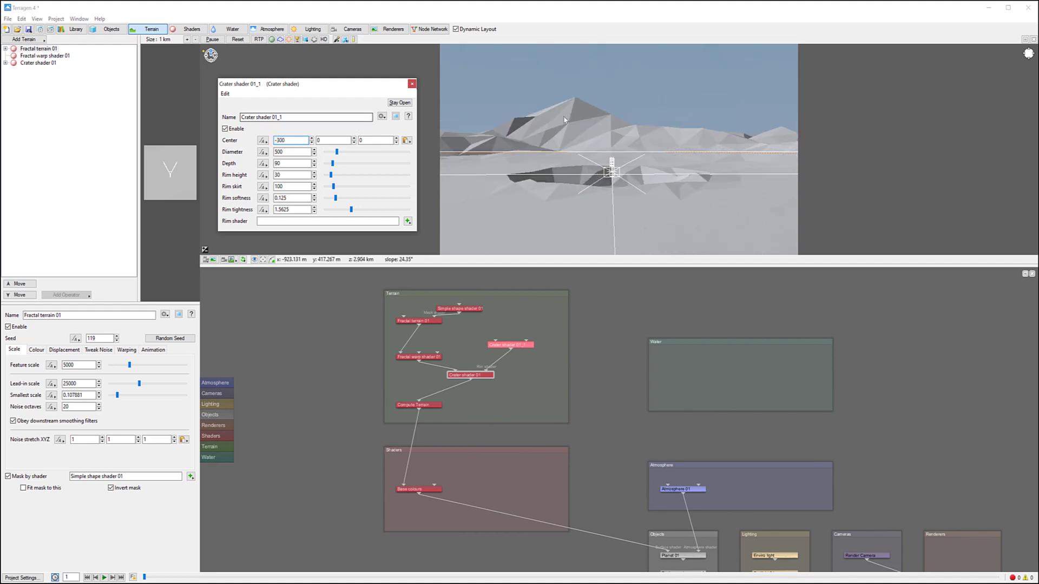
Set the duplicated crater's diameter to 200 and its depth to -40.
left_click_drag(601, 146, 603, 315, "alt")
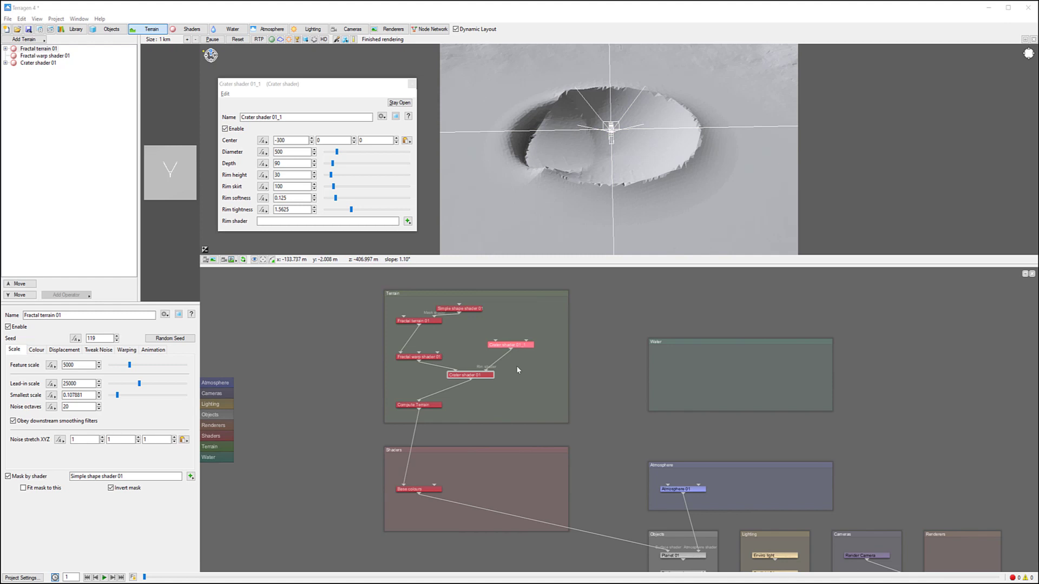
left_click(319, 141)
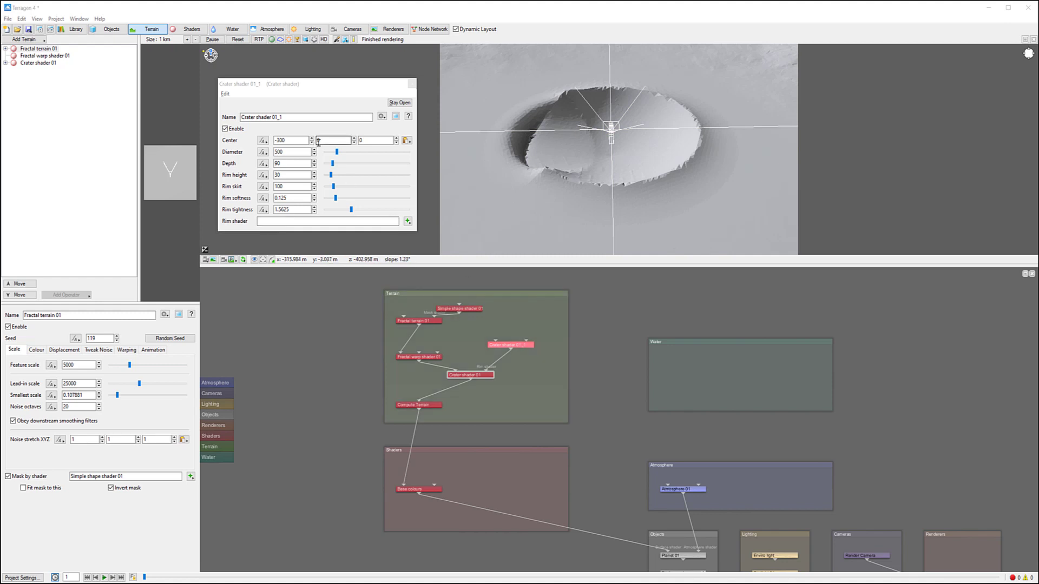
double_click(298, 152)
type("200")
key("Return")
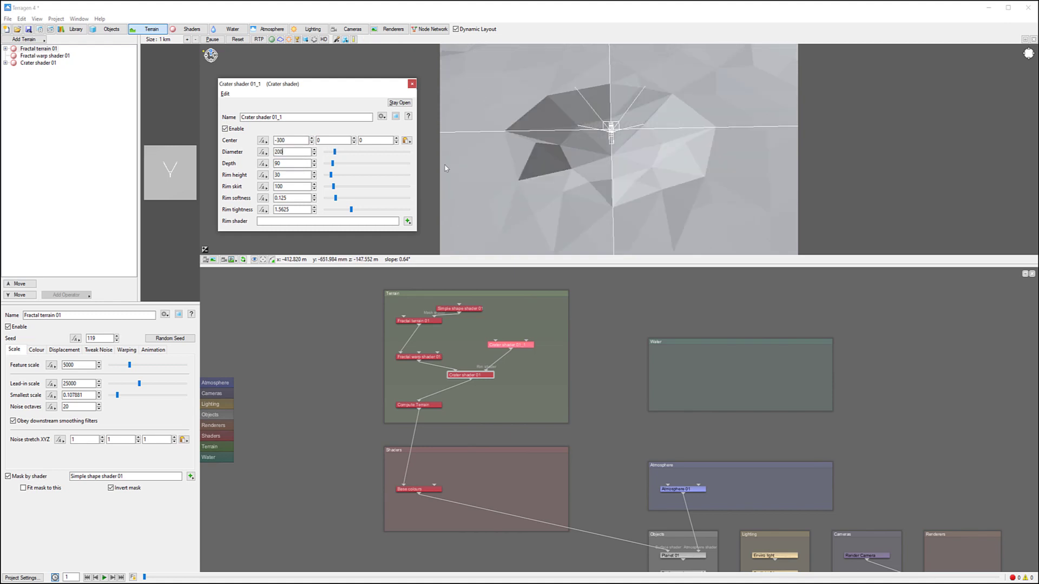
double_click(290, 163)
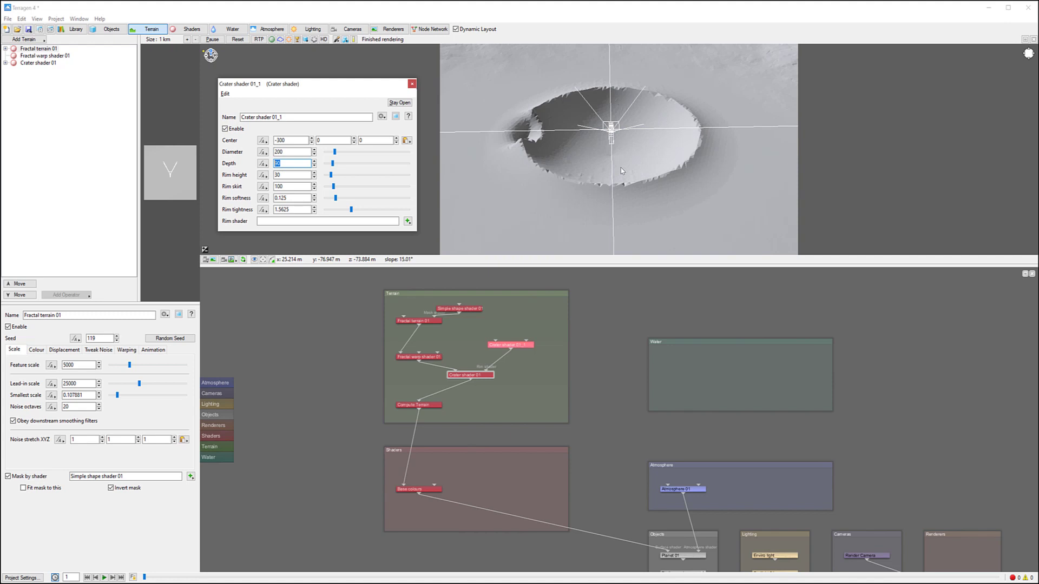
type("-4")
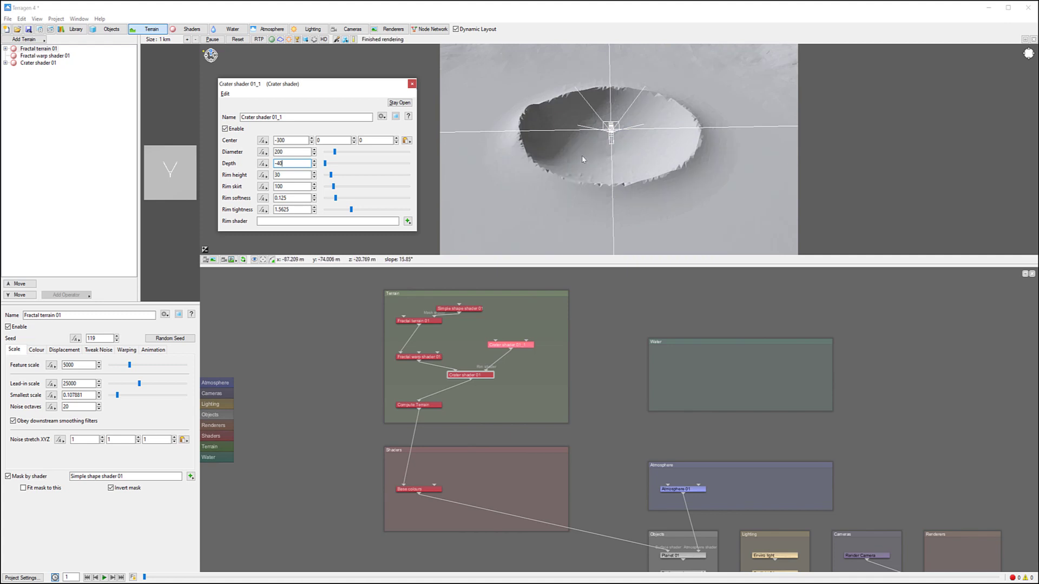
Set the duplicated crater's rim height to 55 and its rim skirt to 160.
key("Tab")
type("55")
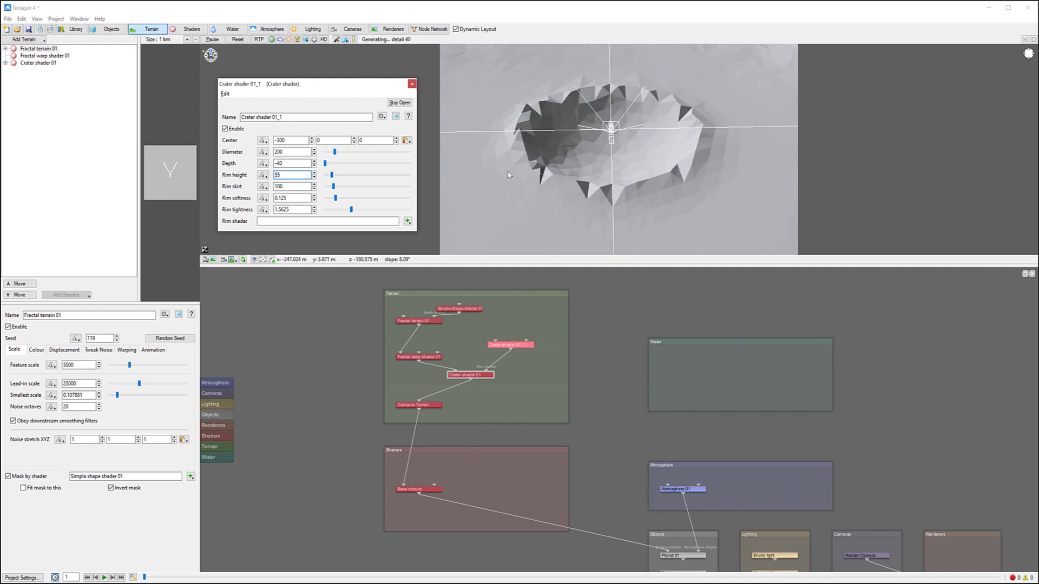
left_click_drag(622, 196, 612, 133, "alt")
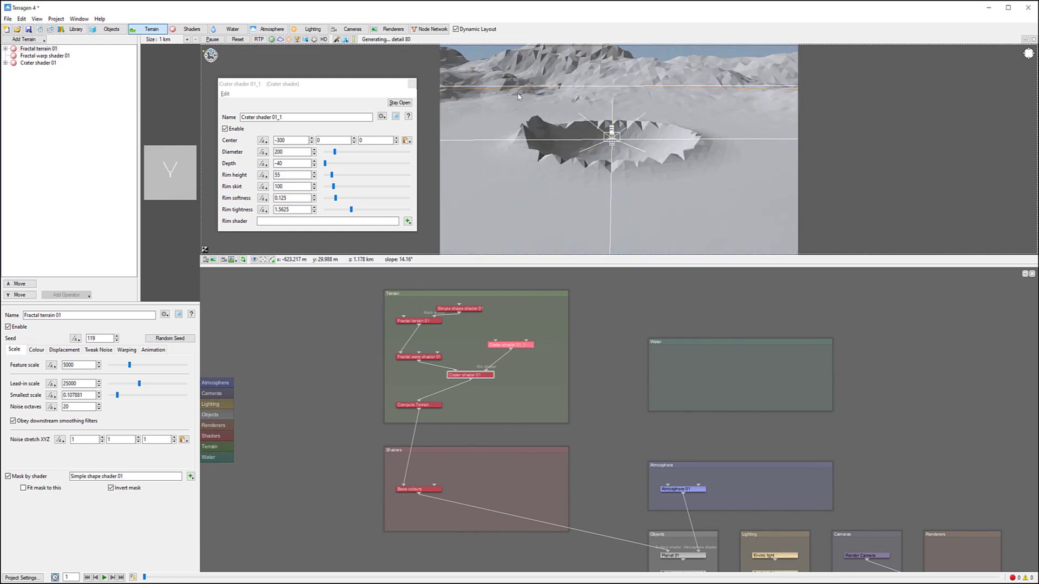
left_click_drag(301, 187, 235, 189)
type("1")
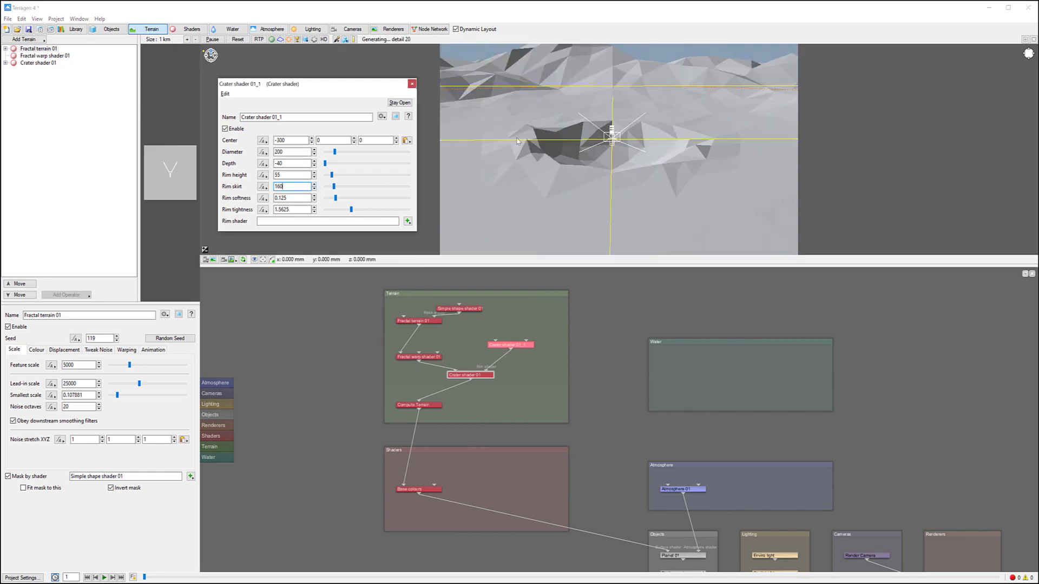
key("Tab")
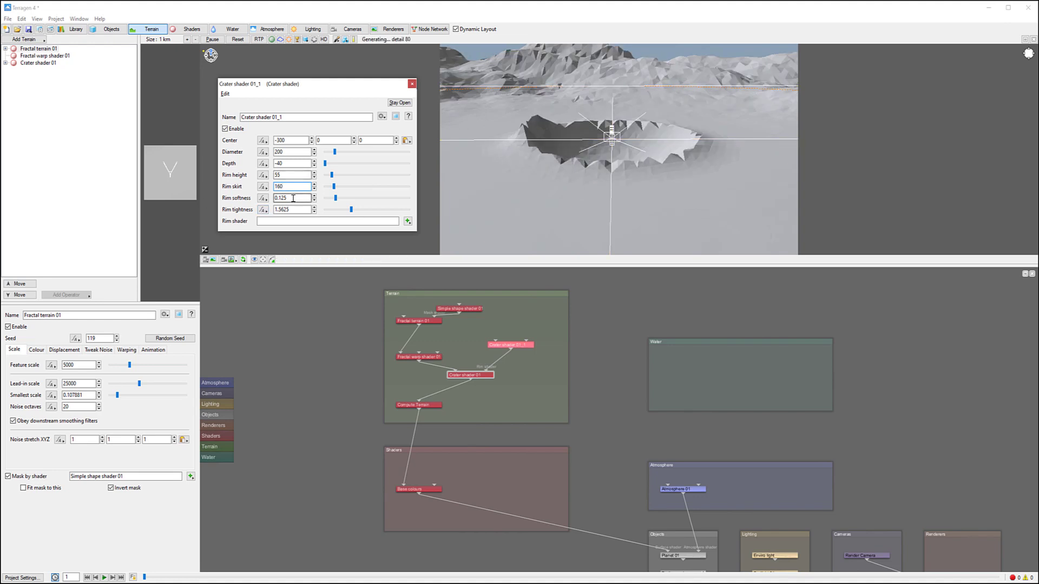
Set the duplicated crater's rim softness to 0.5 and its rim tightness to 12.
type("0.5")
key("Return")
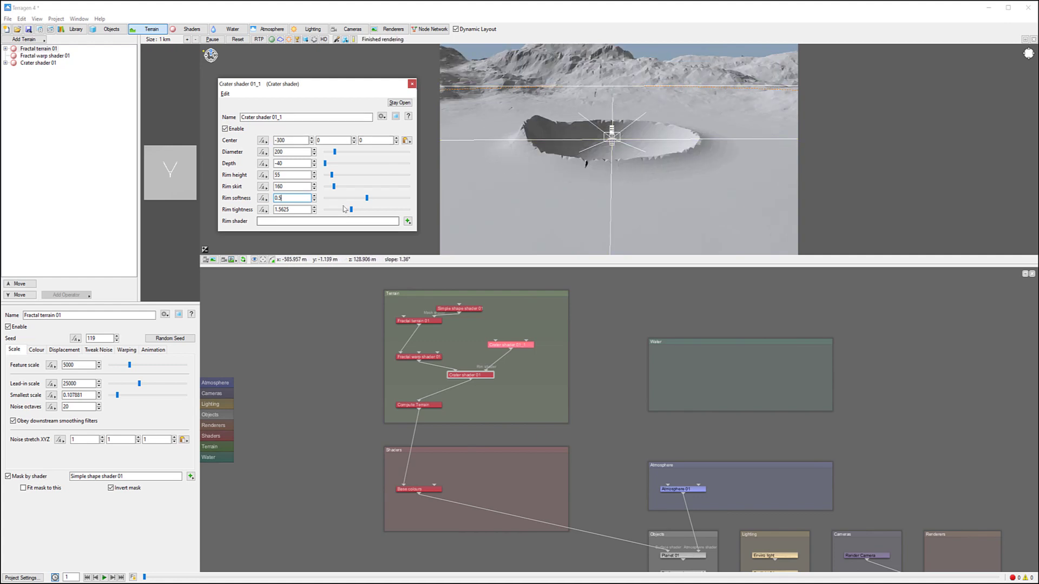
left_click_drag(352, 213, 356, 213)
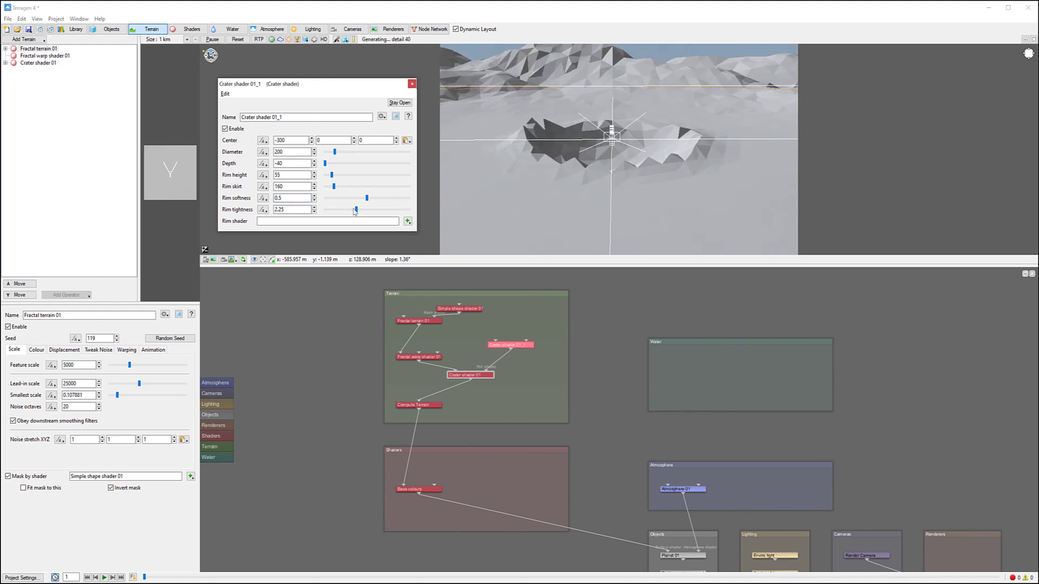
left_click_drag(357, 212, 393, 215)
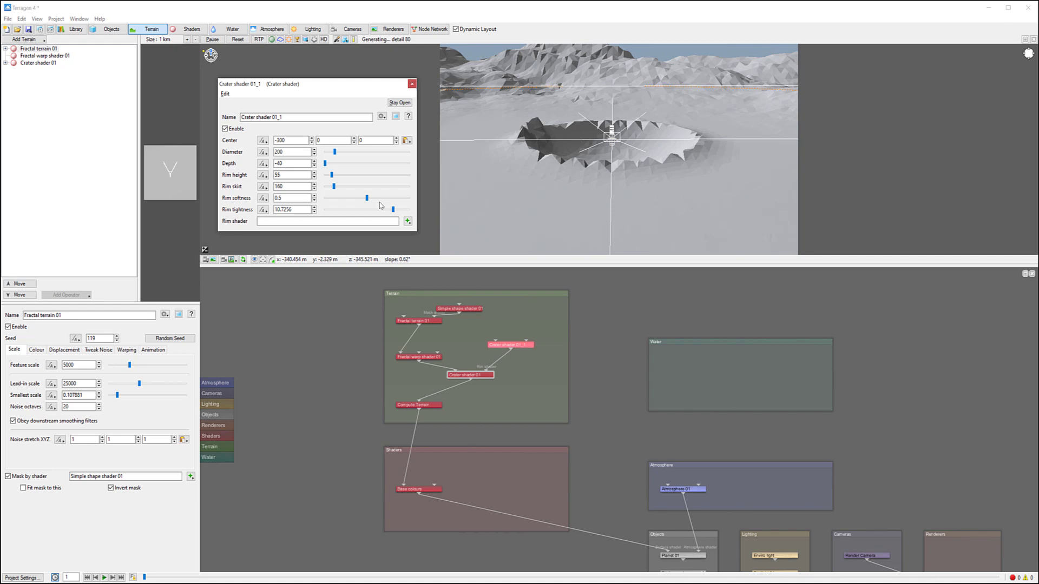
double_click(281, 209)
type("12")
key("Return")
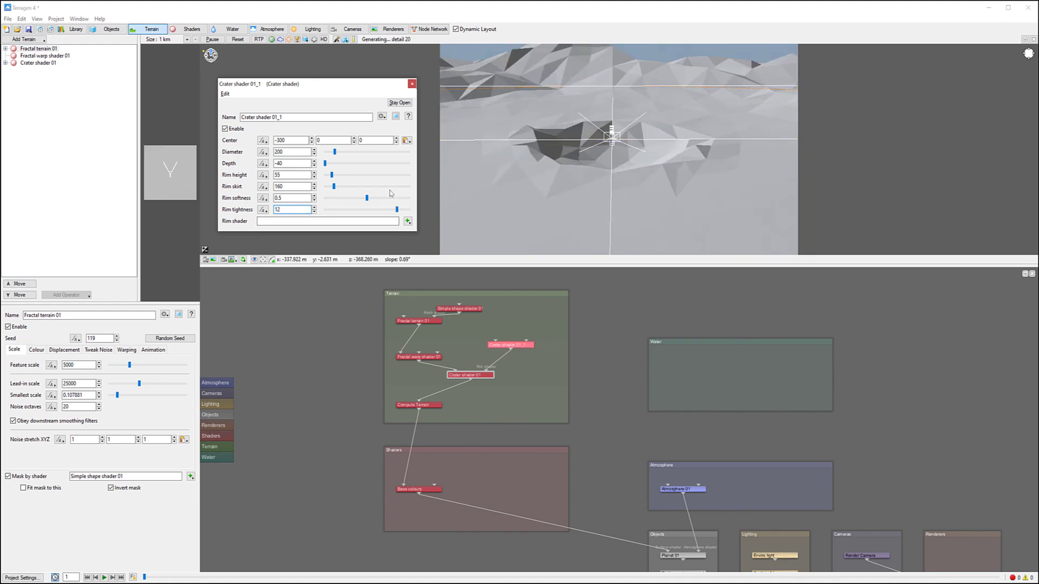
left_click_drag(702, 180, 704, 95, "alt")
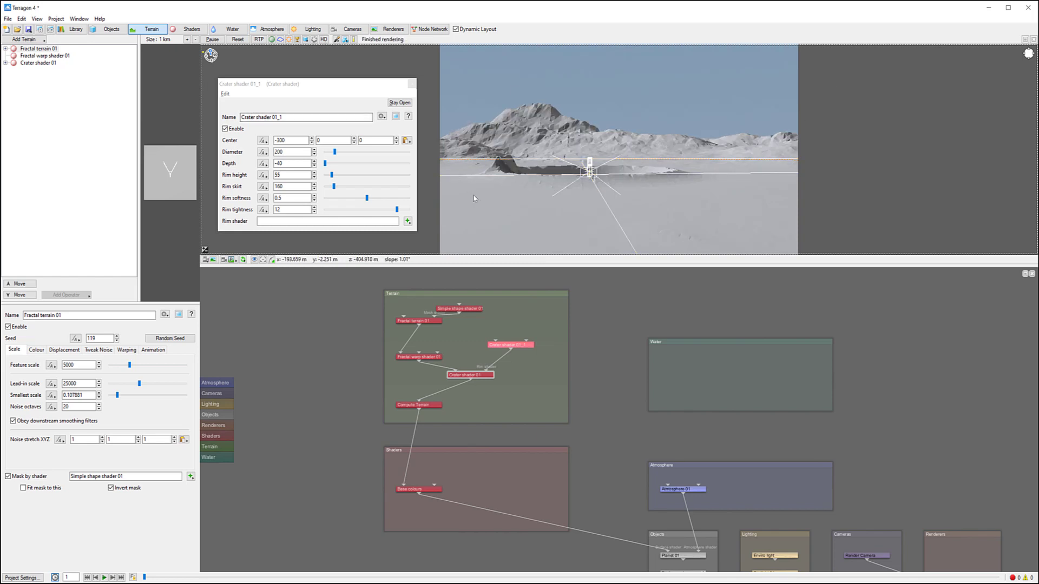
left_click_drag(521, 190, 487, 202, "alt")
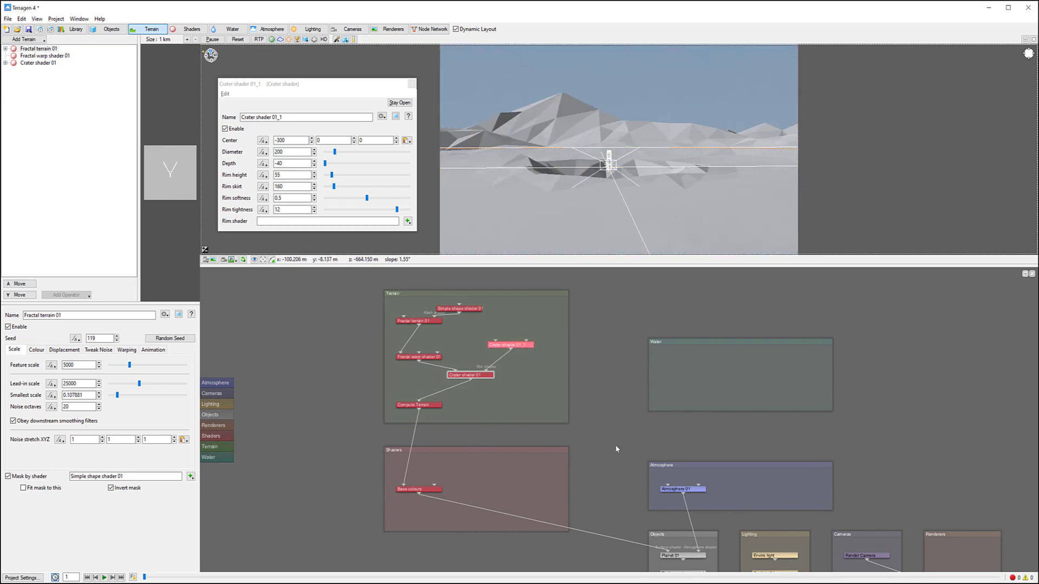
Move and slightly enlarge the Terrain node group, and place Crater shader 01 back between Fractal warp shader 01 and Compute Terrain.
left_click(552, 392)
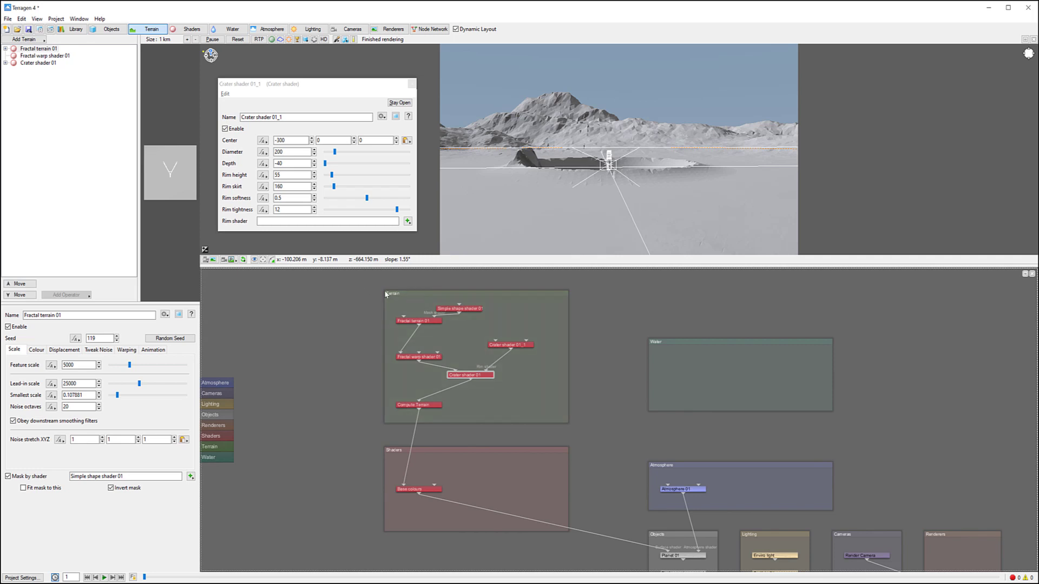
left_click_drag(350, 270, 349, 270)
left_click_drag(478, 293, 415, 281)
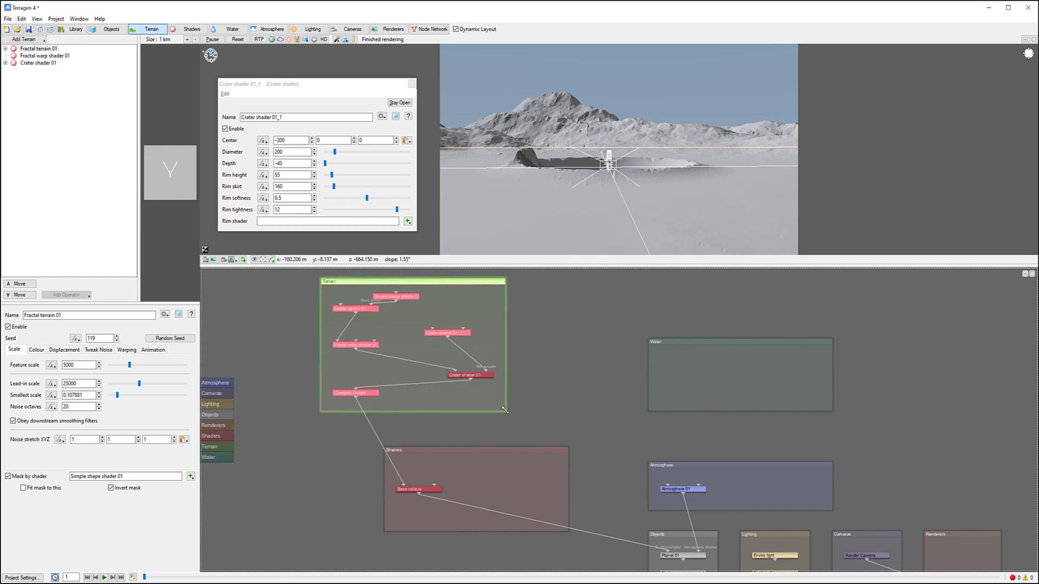
mouse_move(502, 410)
left_mouse_down()
mouse_move(513, 436)
mouse_move(506, 420)
left_mouse_up()
left_click_drag(477, 376, 407, 370)
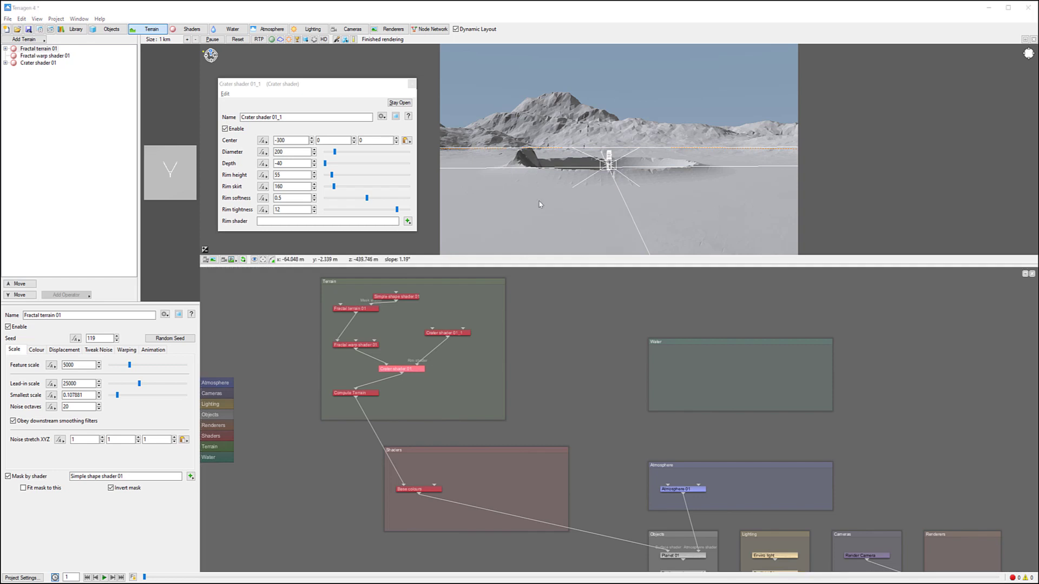
Add a Fake stones displacement shader, wire it between Crater shader 01 and Compute Terrain, and line up the nodes in the Terrain group.
right_click(463, 355)
mouse_move(509, 515)
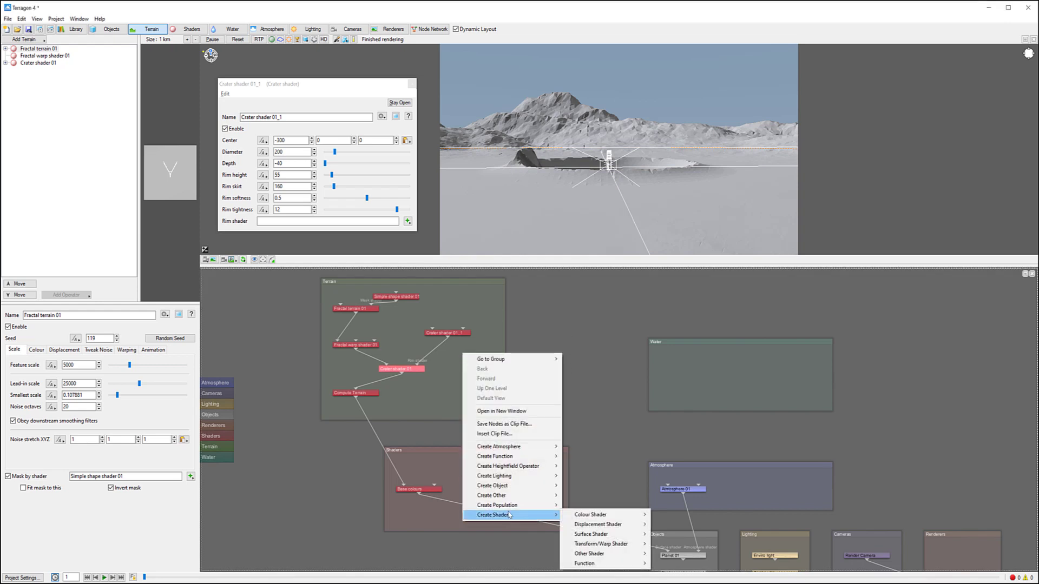
mouse_move(620, 528)
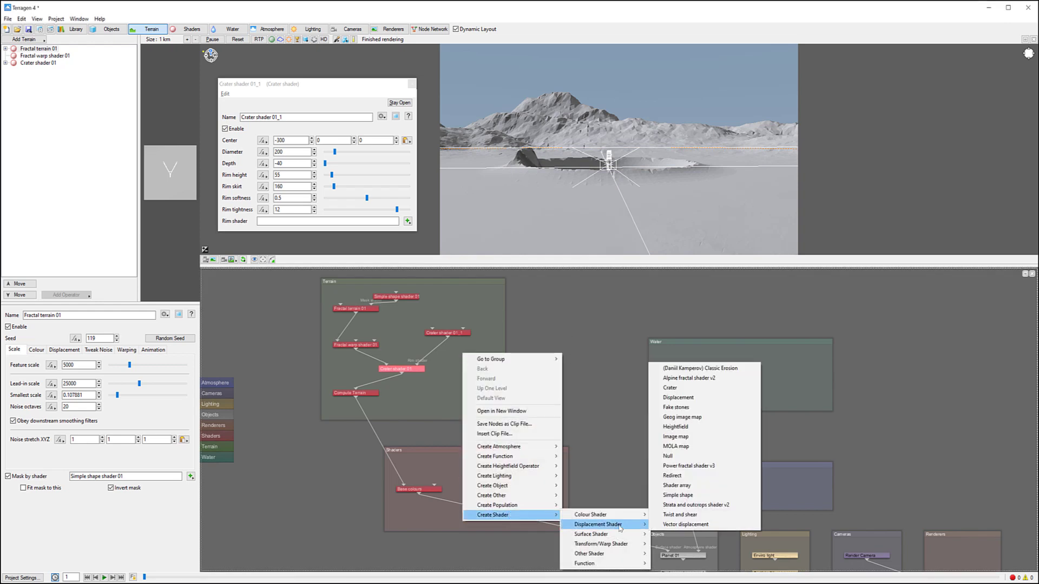
left_click(676, 407)
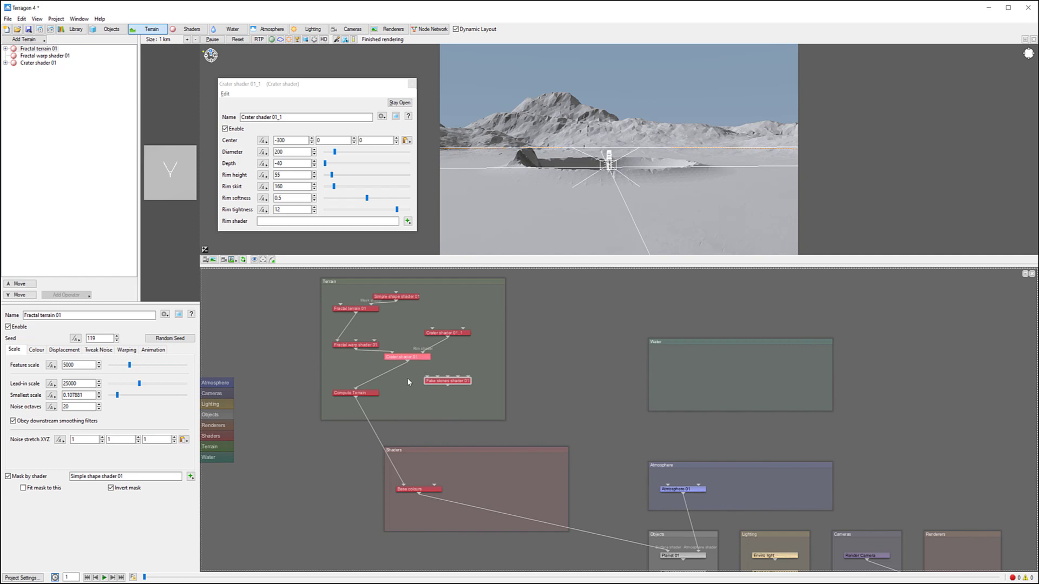
left_click_drag(410, 366, 428, 379)
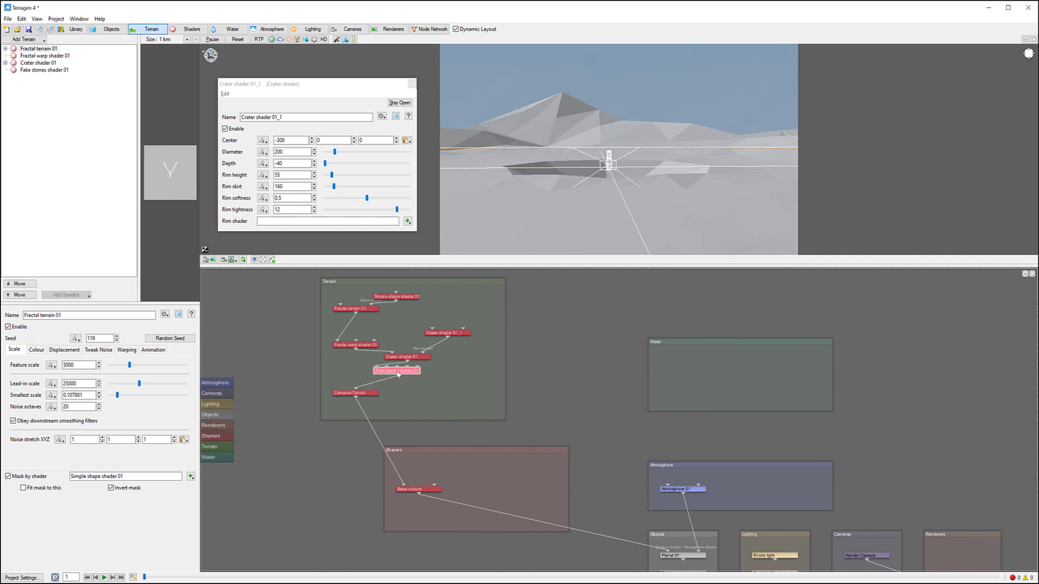
left_click_drag(421, 358, 368, 357)
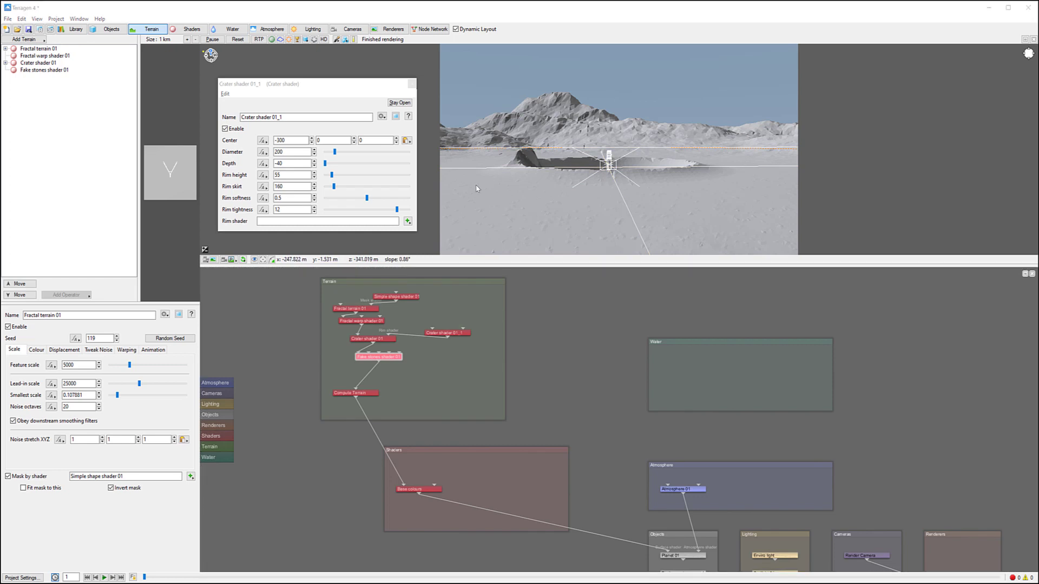
Set Fake stones shader 01's stone density to 0.4 and its stone tallness to 0.91875.
left_click(383, 346)
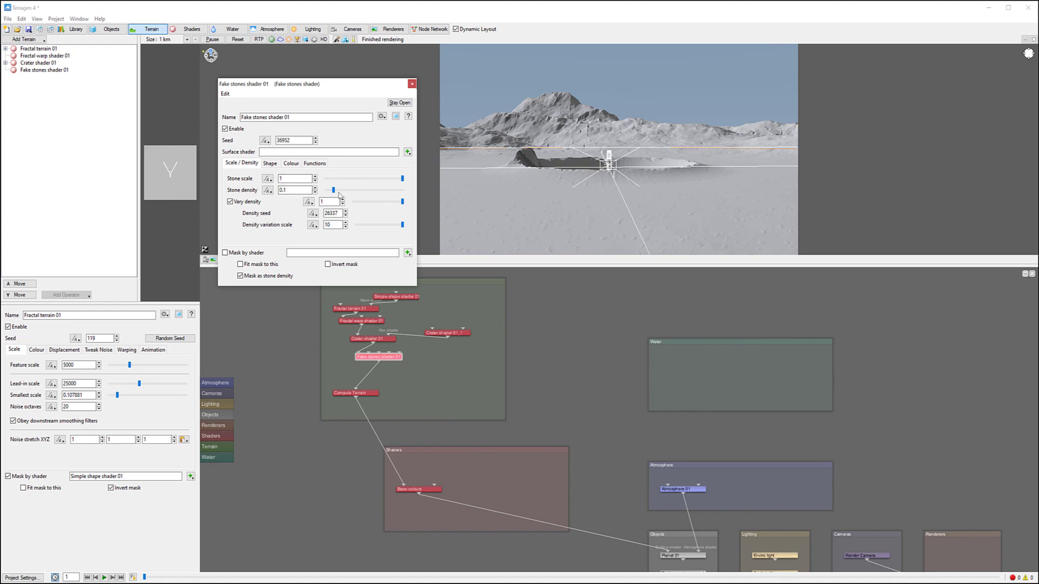
left_click_drag(336, 191, 232, 180)
type("0.4")
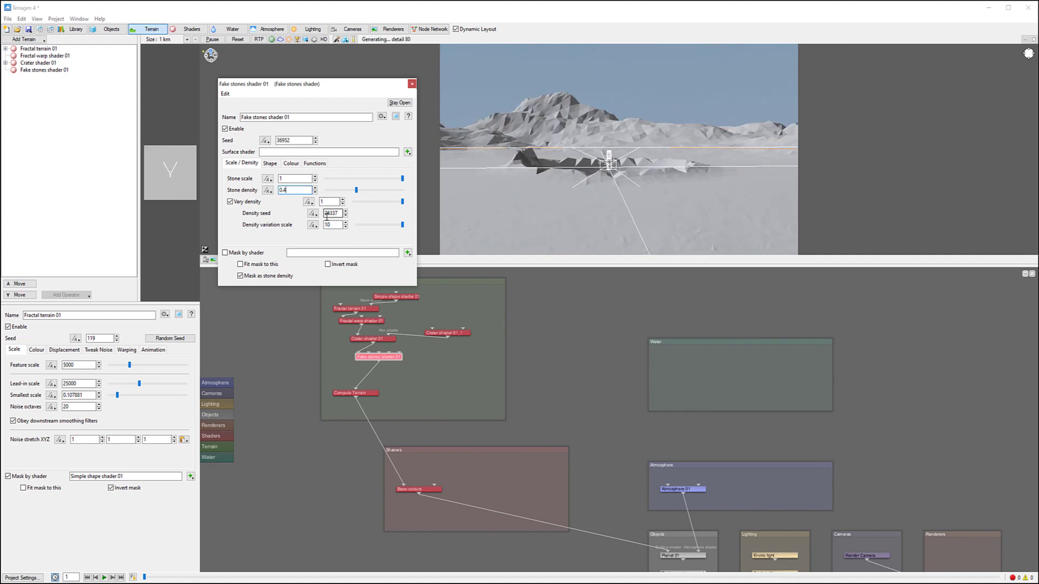
left_click(270, 162)
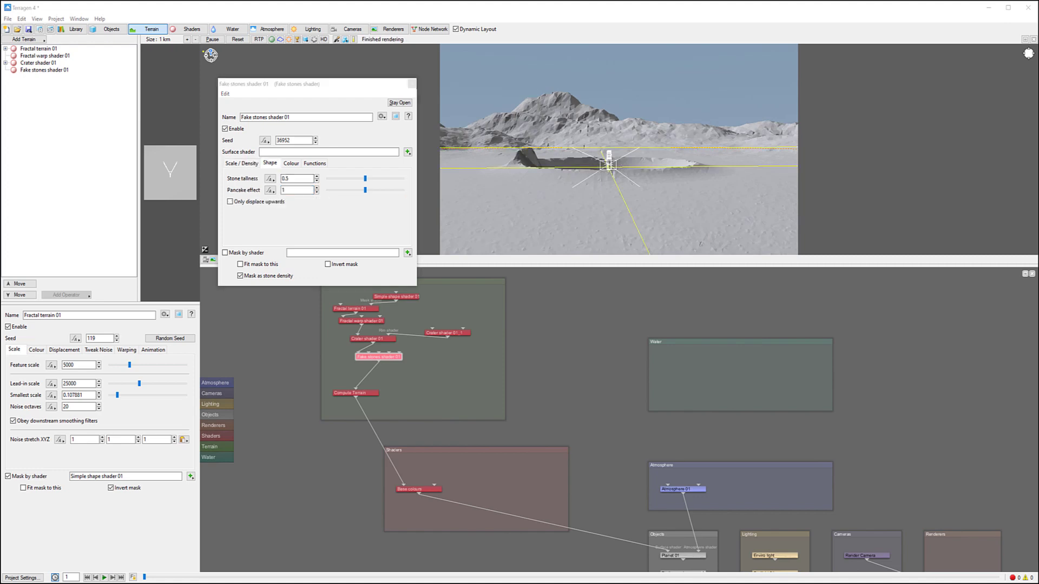
left_click_drag(365, 179, 397, 183)
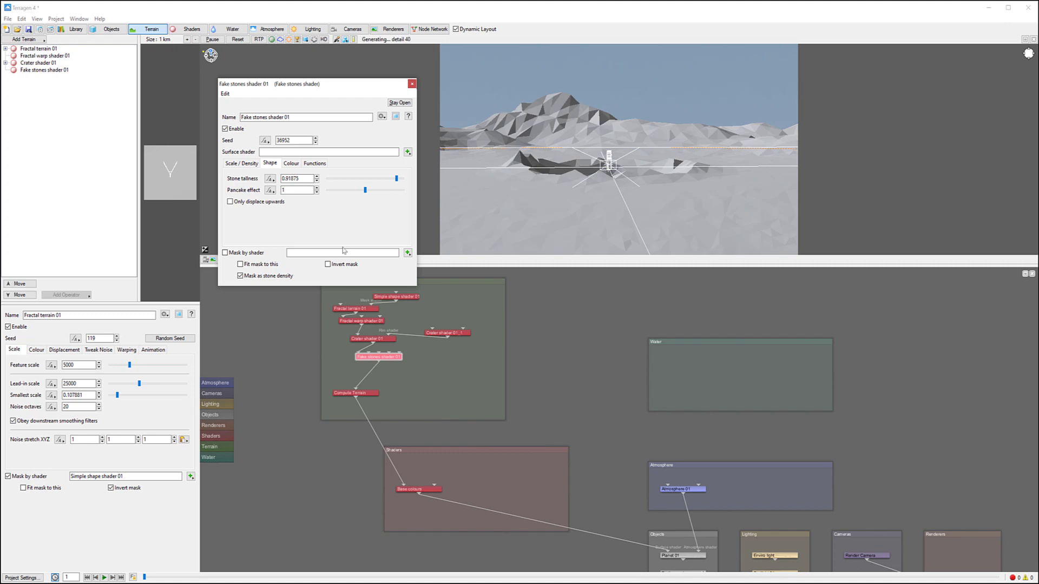
Set the stone scale of Fake stones shader 01 to 10.
left_click(241, 162)
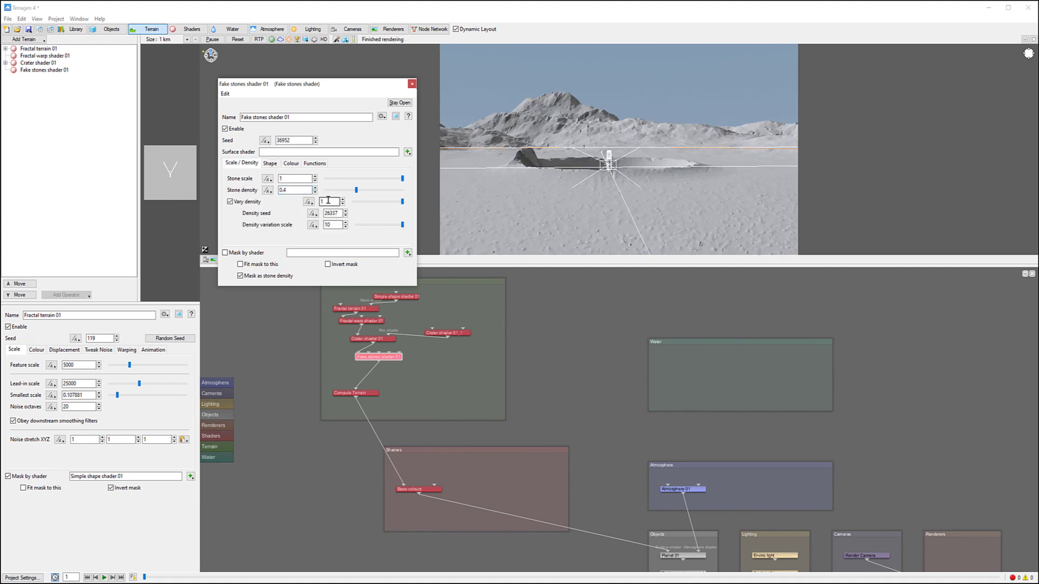
double_click(303, 176)
type("10")
key("Return")
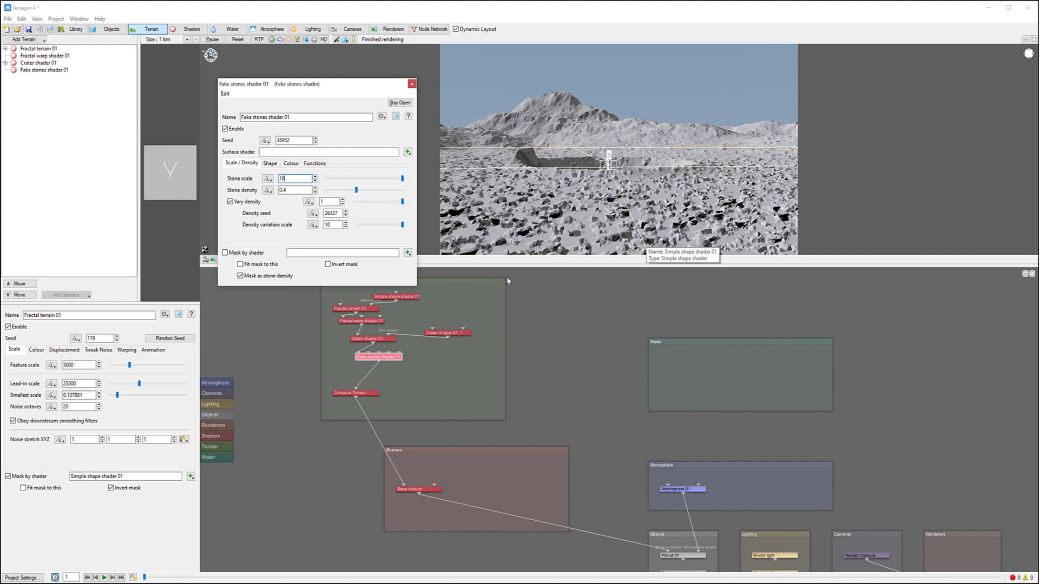
Duplicate Simple shape shader 01, place the copy beside Fake stones shader 01 in the Terrain group, and connect it as the stones' mask shader.
right_click(449, 356)
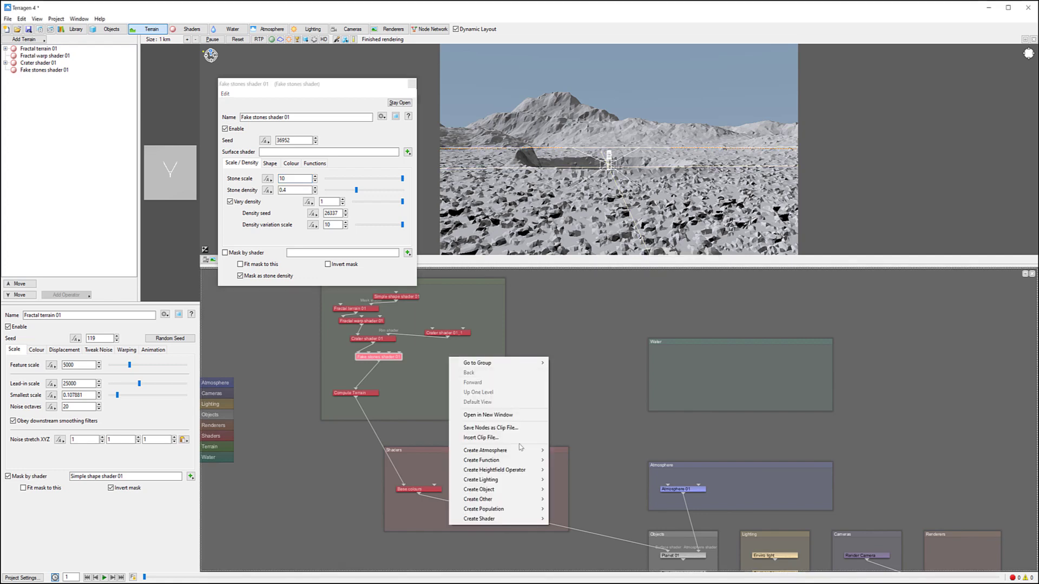
left_click(413, 296)
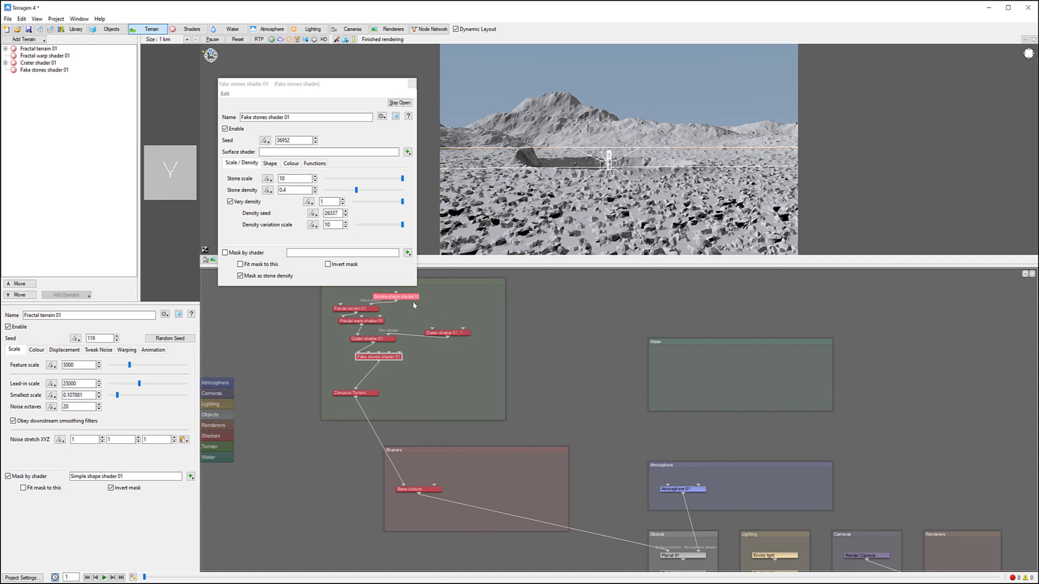
key("ctrl+v")
left_click_drag(617, 423, 463, 360)
left_click_drag(385, 362, 391, 373)
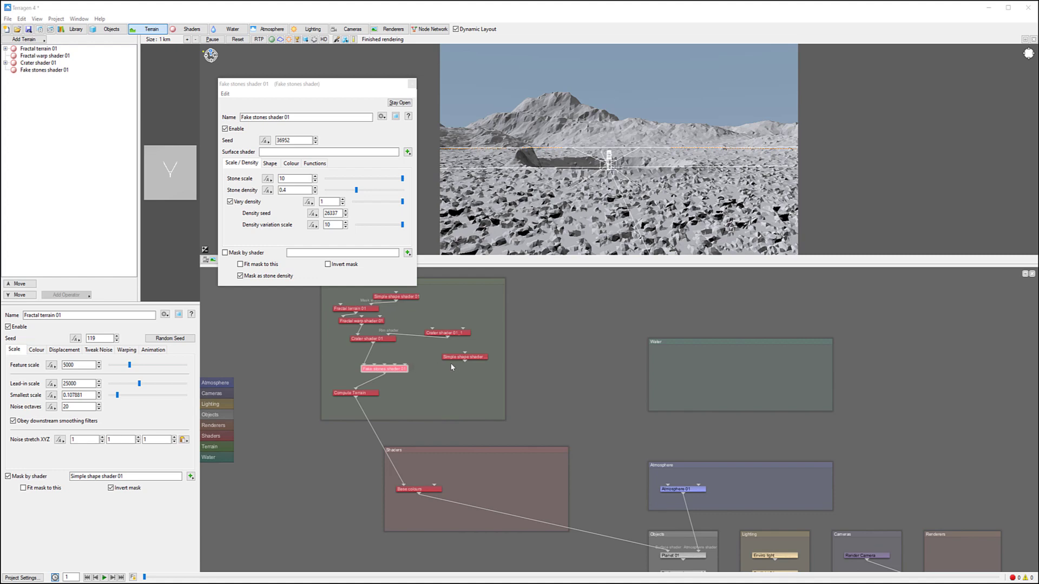
left_click_drag(466, 362, 403, 366)
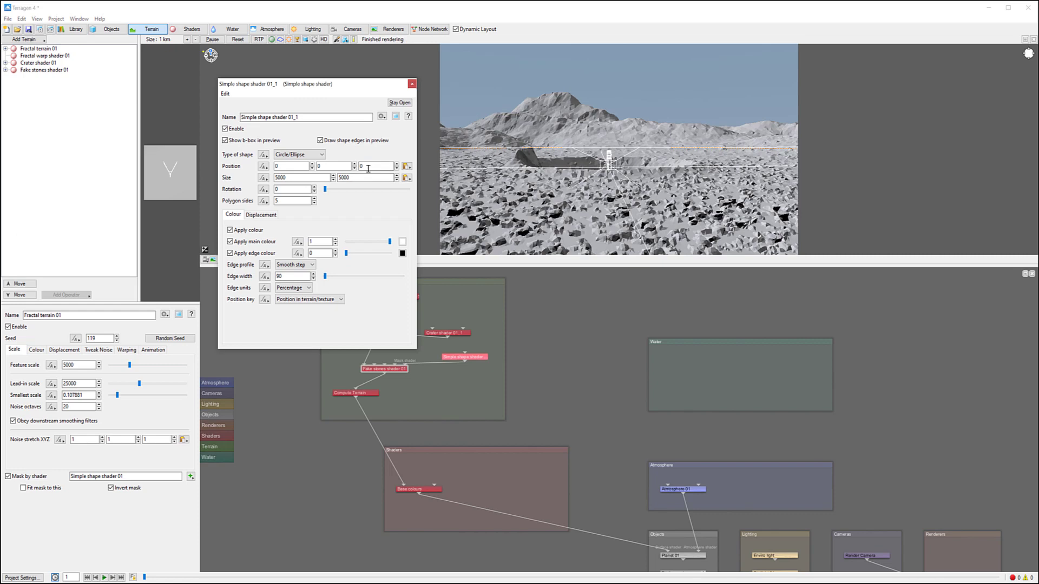
Try sizes of 500 by 500 and 700 by 700 for the duplicated simple shape mask.
left_click(282, 177)
key("BackSpace")
left_click(345, 177)
key("BackSpace")
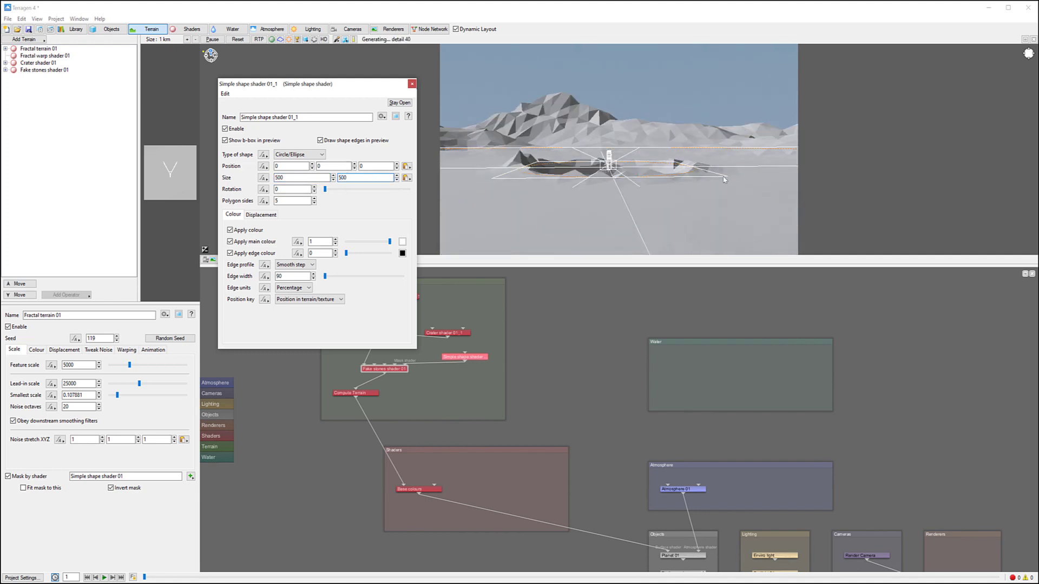
left_click_drag(279, 178, 226, 177)
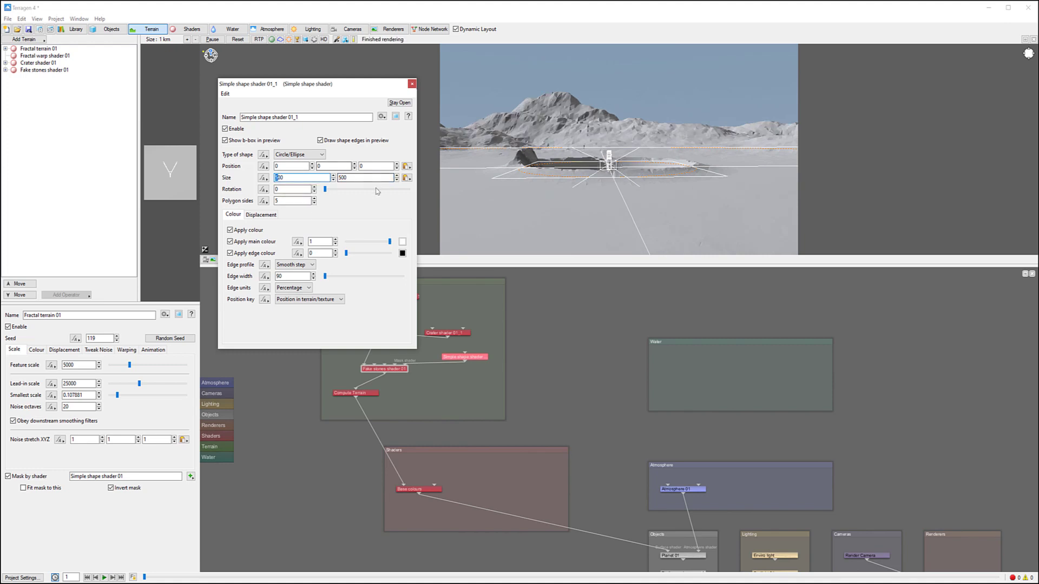
type("7")
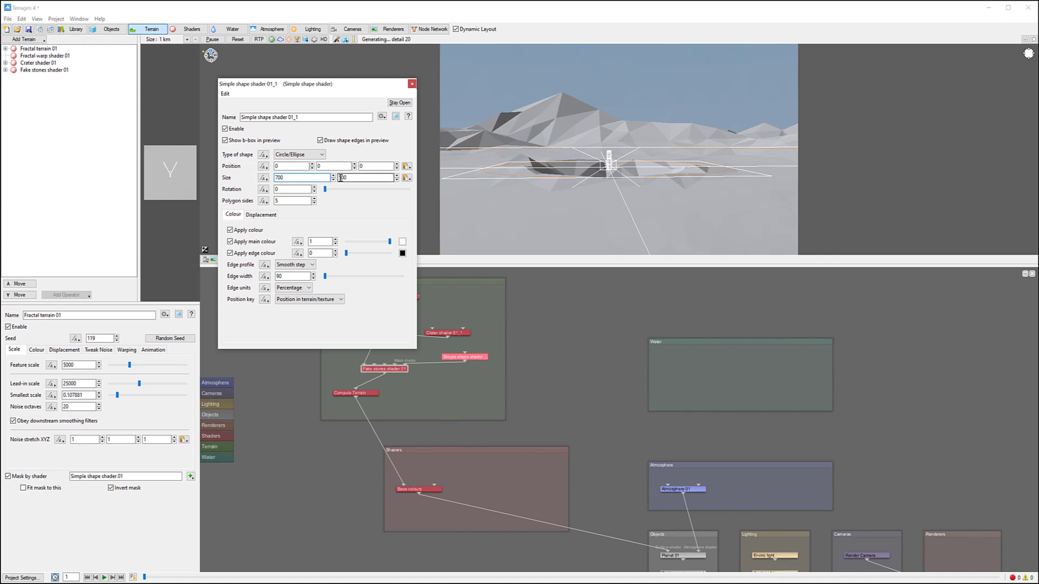
left_click_drag(342, 178, 334, 177)
type("7")
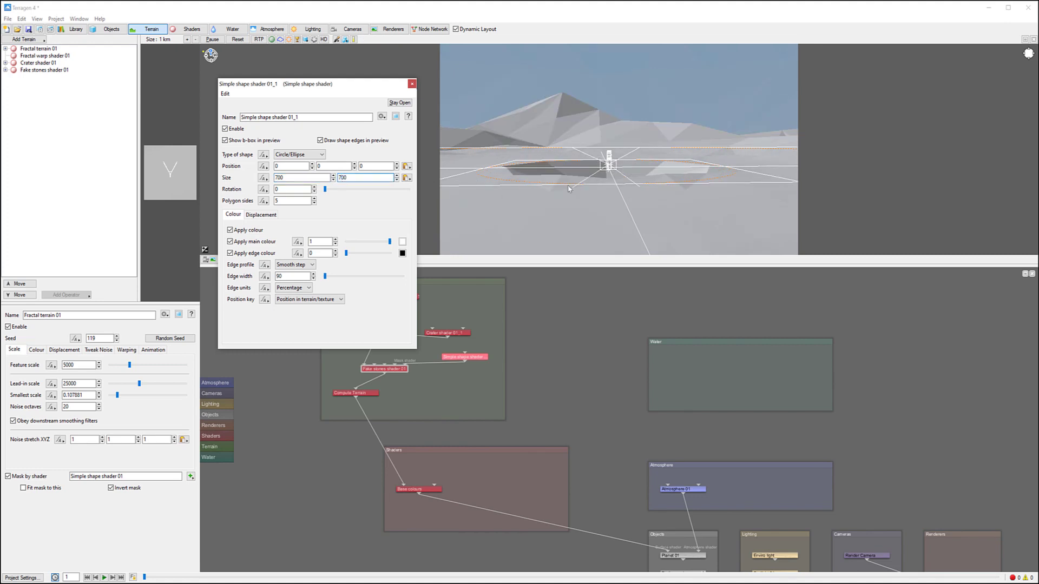
Set the duplicated simple shape's size to 1000 by 1000 and its edge width to 218.75 percent.
left_click_drag(280, 178, 275, 177)
type("10")
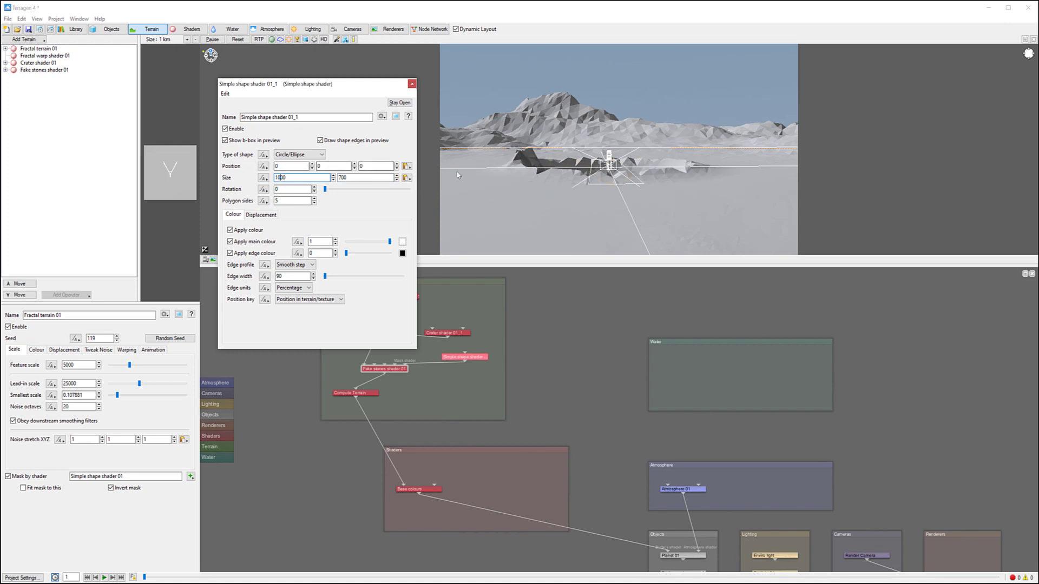
left_click_drag(342, 178, 333, 179)
type("10")
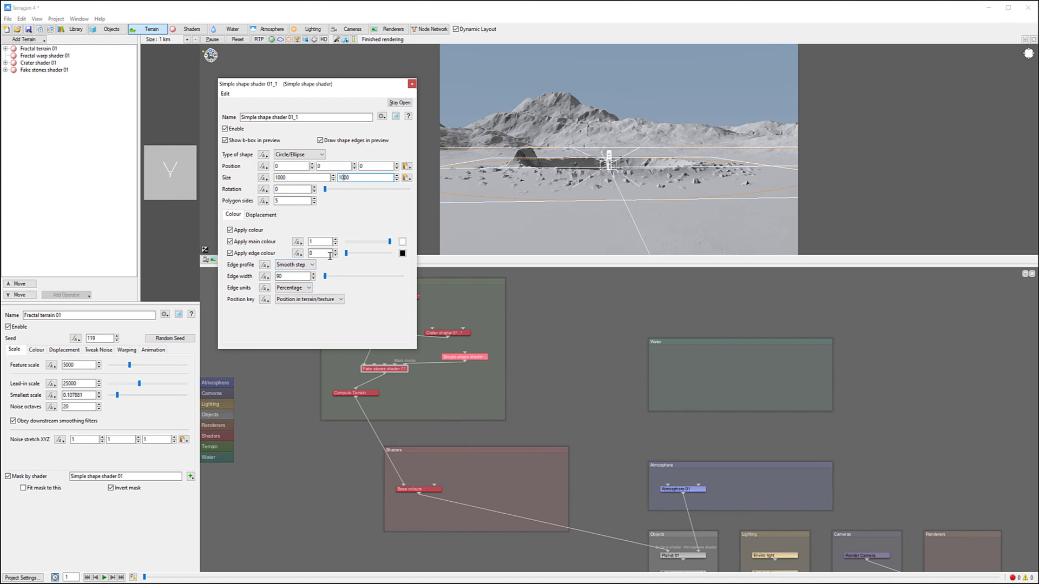
left_click_drag(324, 276, 327, 277)
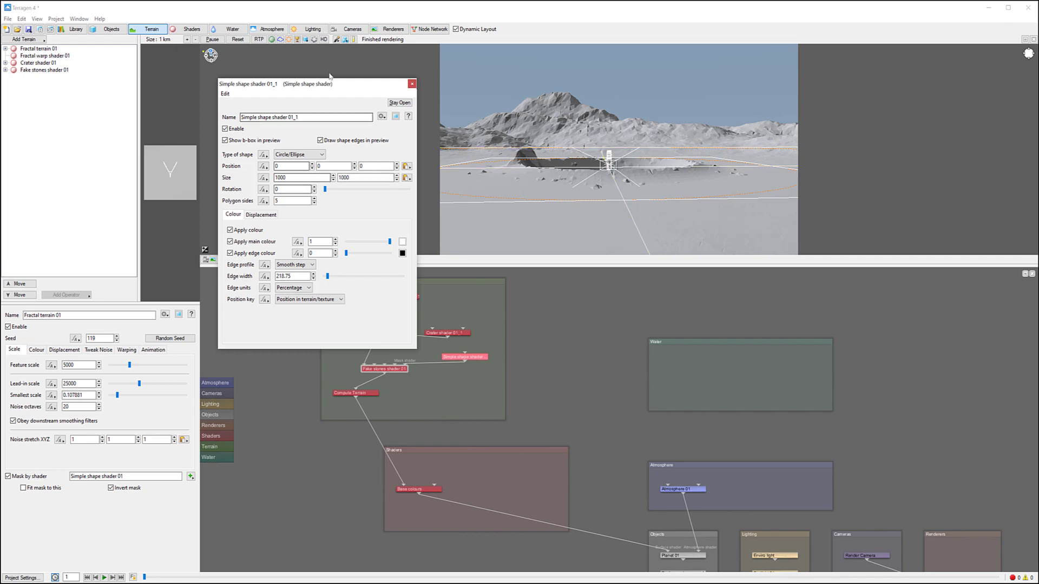
left_click(412, 84)
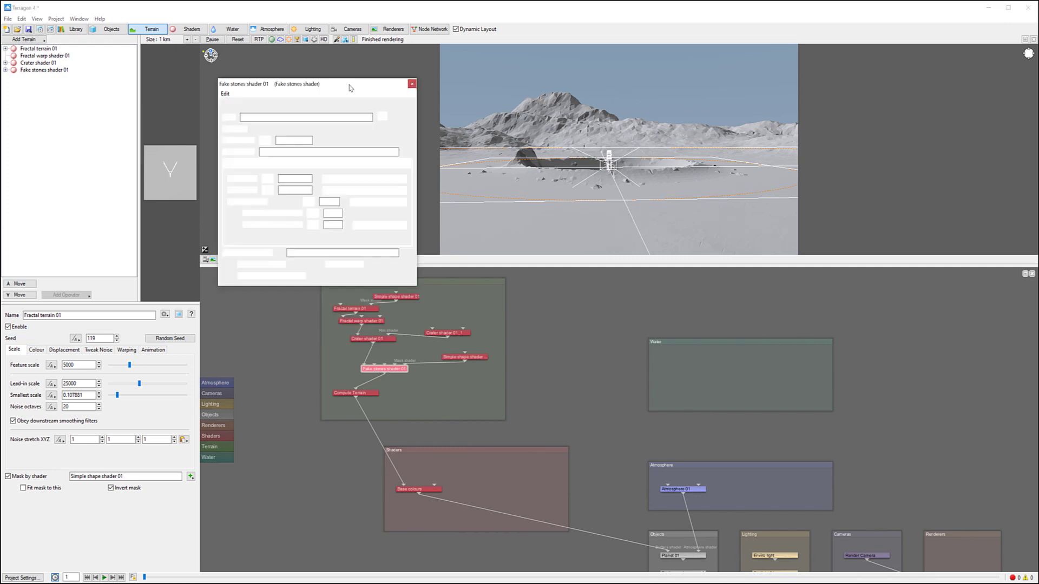
Set the stone density of Fake stones shader 01 to 0.75 and turn on the ray-traced preview.
left_click_drag(356, 190, 369, 189)
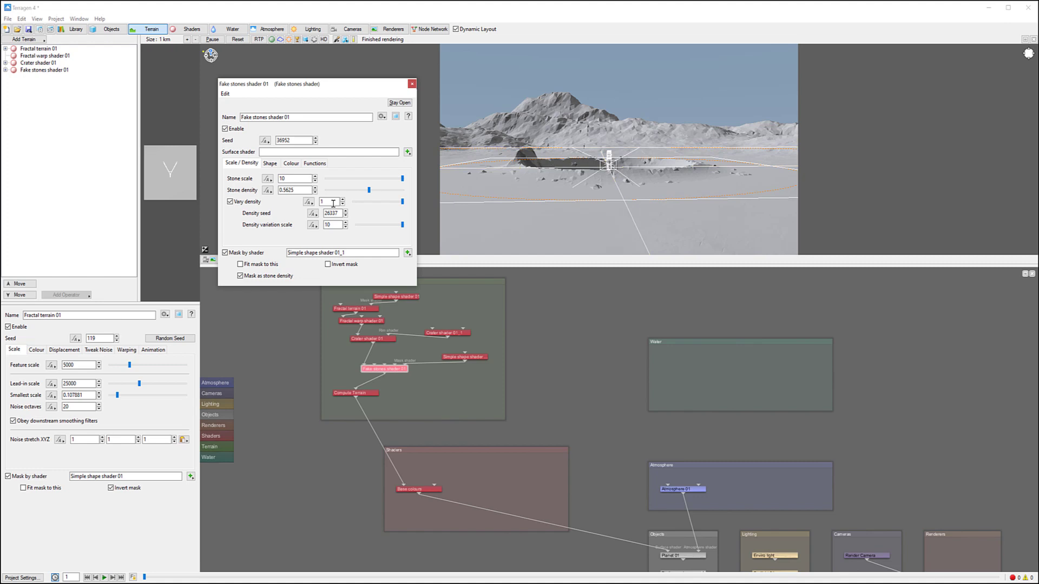
left_click_drag(371, 193, 384, 193)
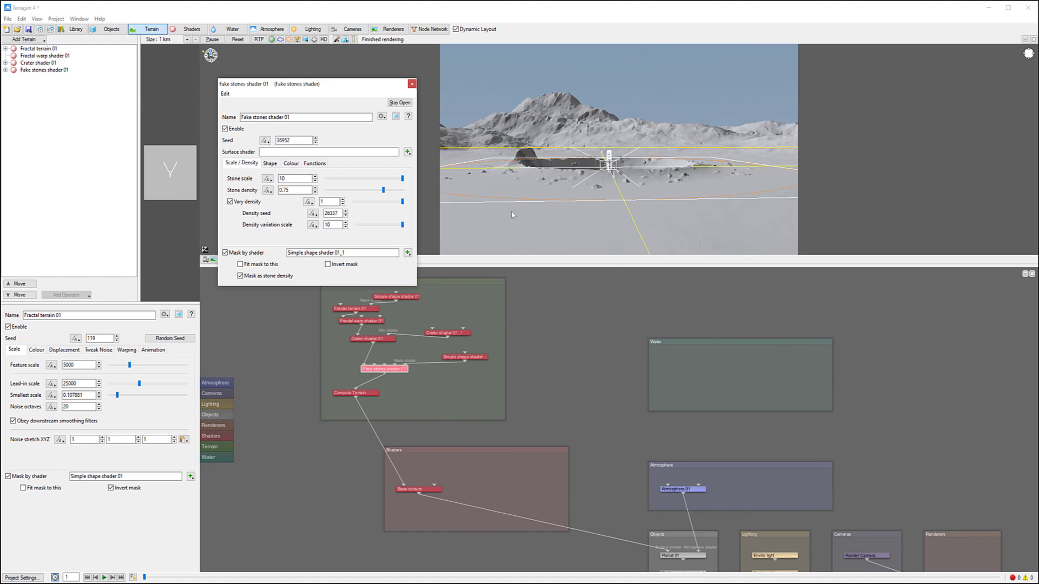
left_click(412, 84)
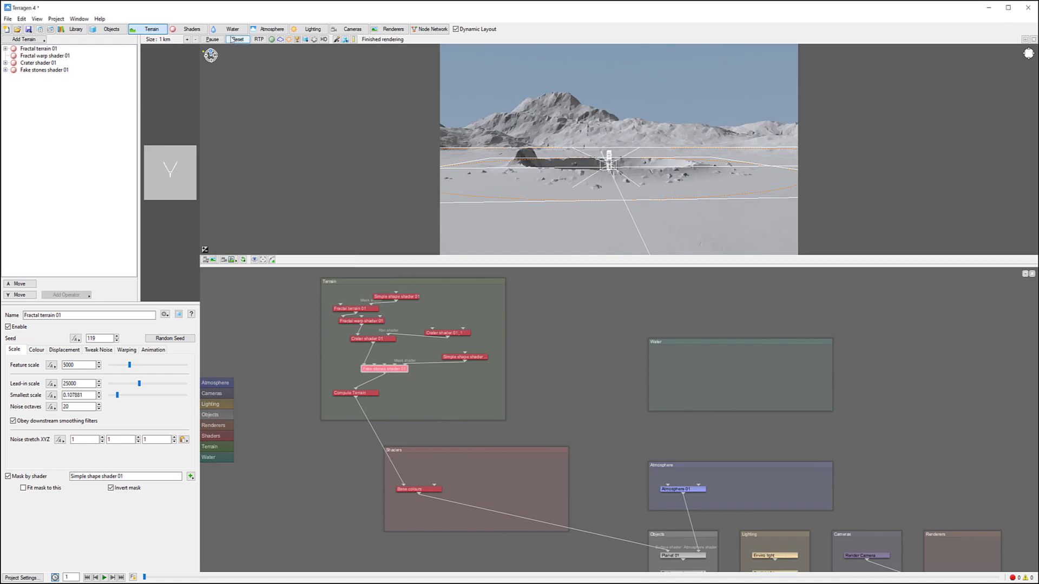
left_click(258, 40)
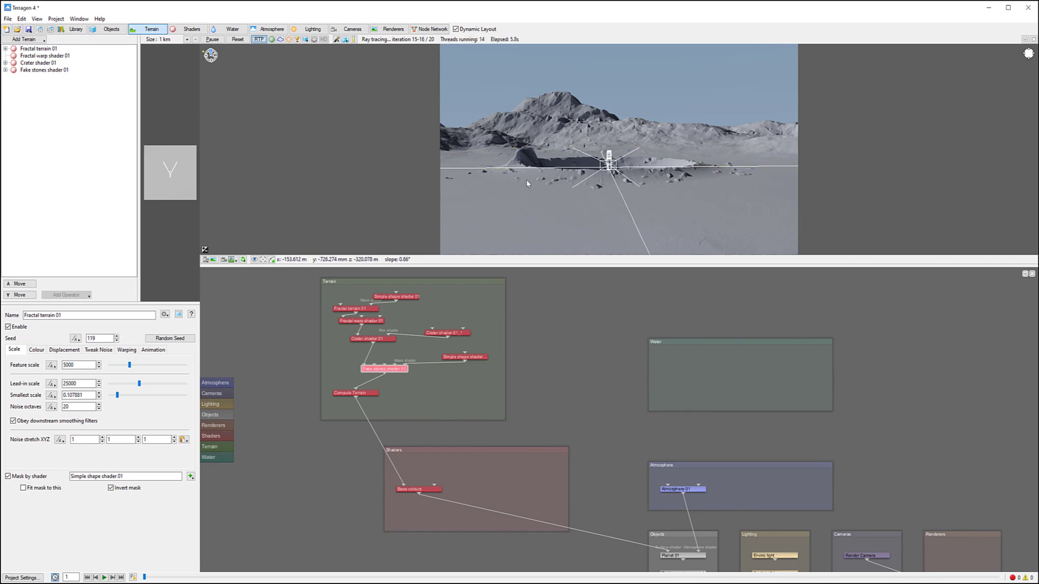
Rearrange the Fake stones, Compute Terrain and mask shape nodes more compactly inside the Terrain group.
left_click_drag(386, 372, 388, 357)
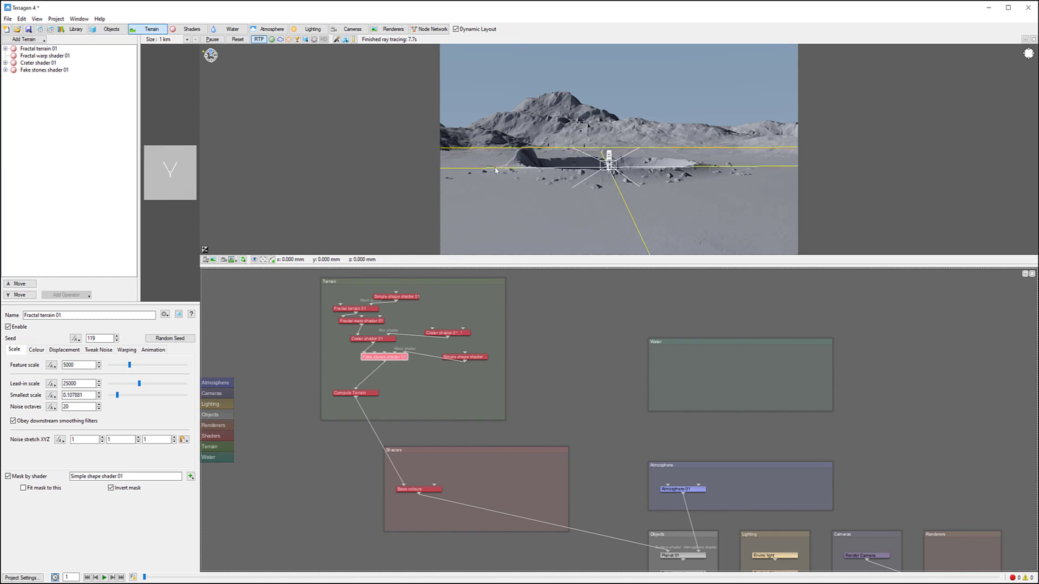
left_click_drag(358, 395, 369, 383)
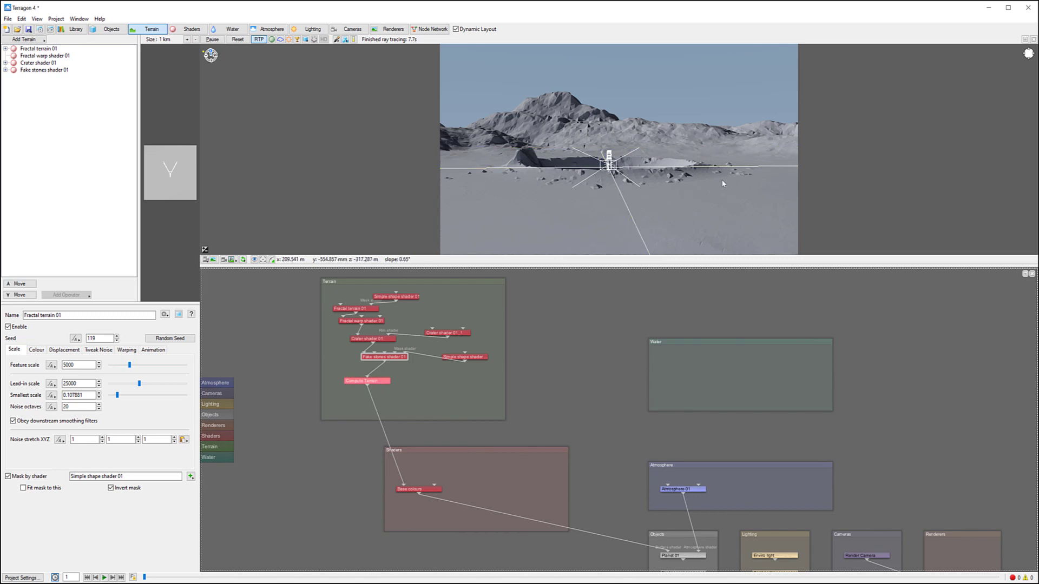
left_click_drag(397, 357, 393, 363)
left_click(483, 357)
left_click_drag(483, 357, 478, 350)
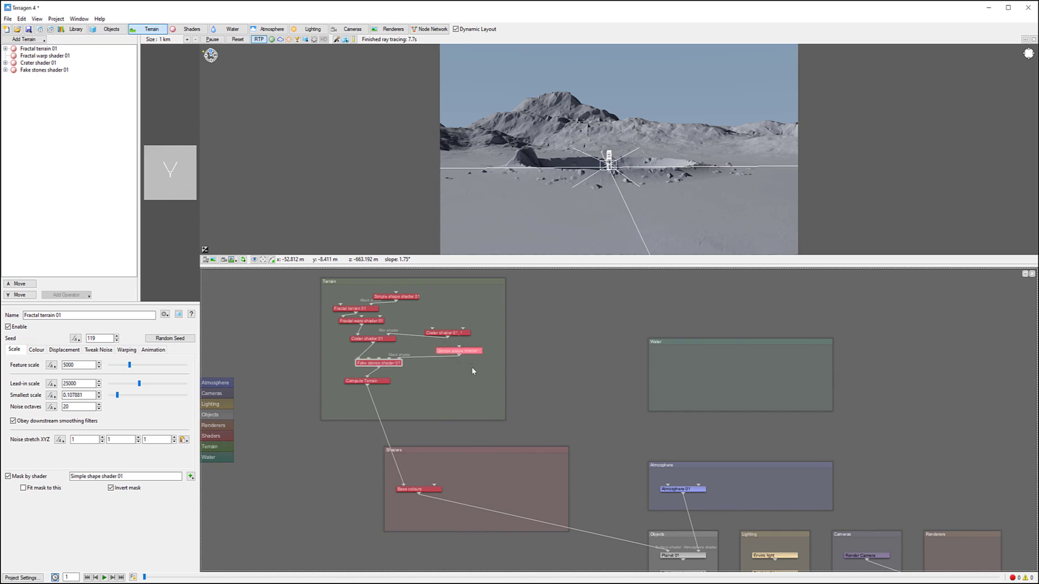
Duplicate Fake stones shader 01, place the copy beside Compute Terrain in the Terrain group, and feed Compute Terrain's output into it.
left_click(379, 363)
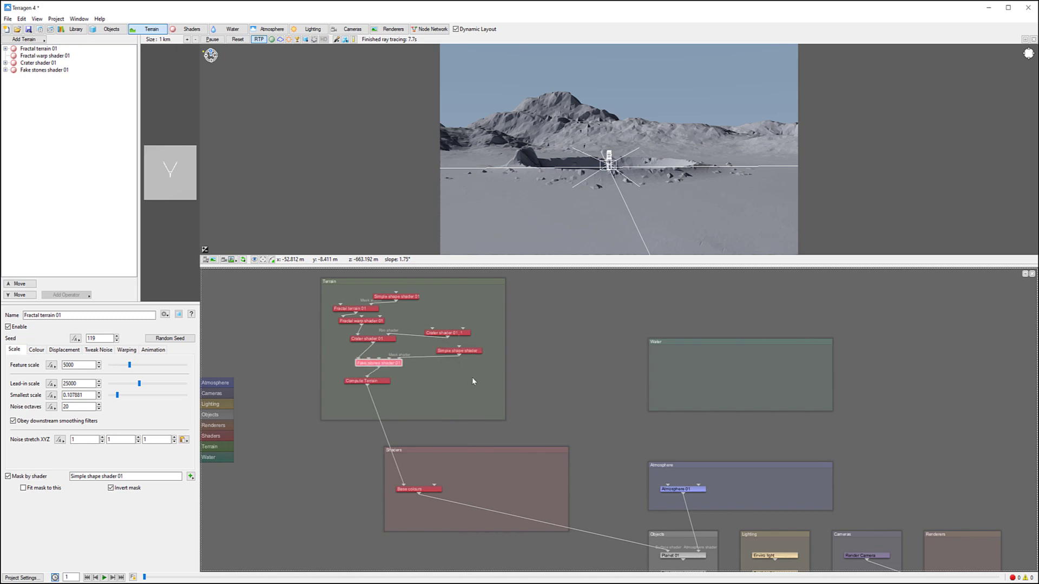
key("ctrl+c")
key("ctrl+v")
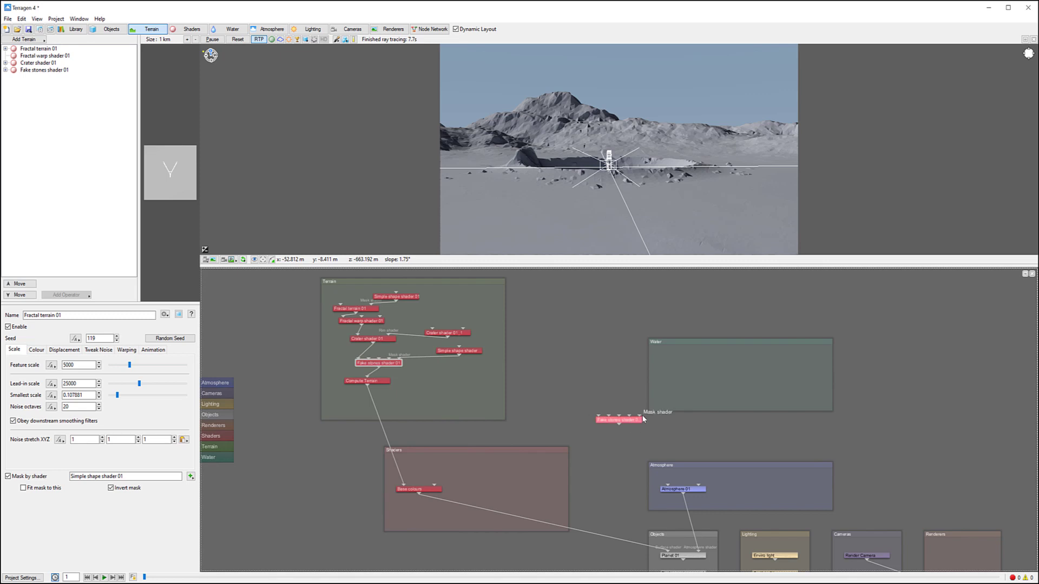
left_click_drag(622, 420, 442, 381)
mouse_move(367, 385)
left_mouse_down()
mouse_move(418, 377)
mouse_move(455, 389)
left_mouse_up()
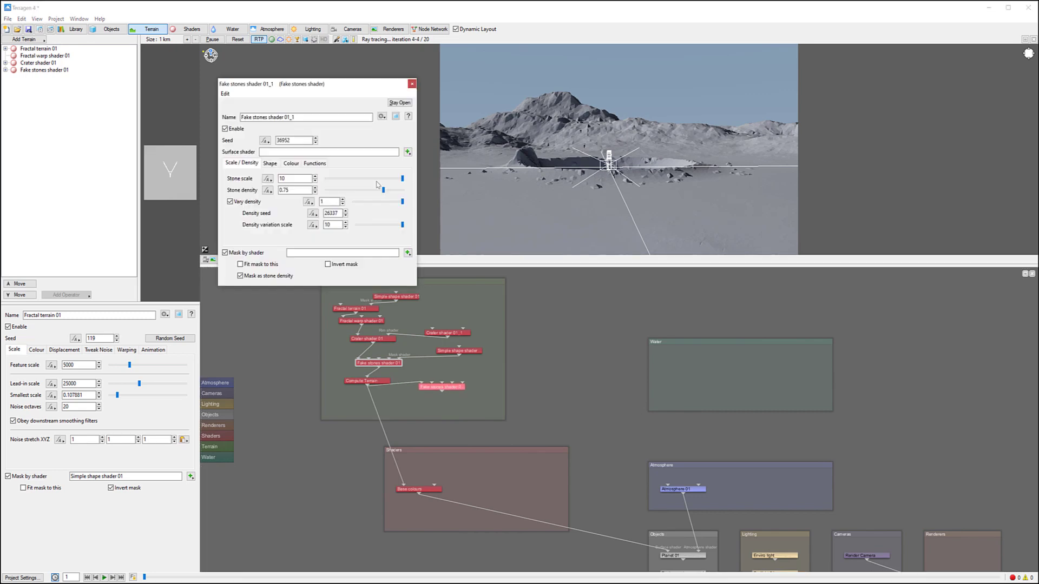
Set the duplicated Fake stones shader's stone scale to 1.
left_click_drag(287, 178, 269, 175)
type("1")
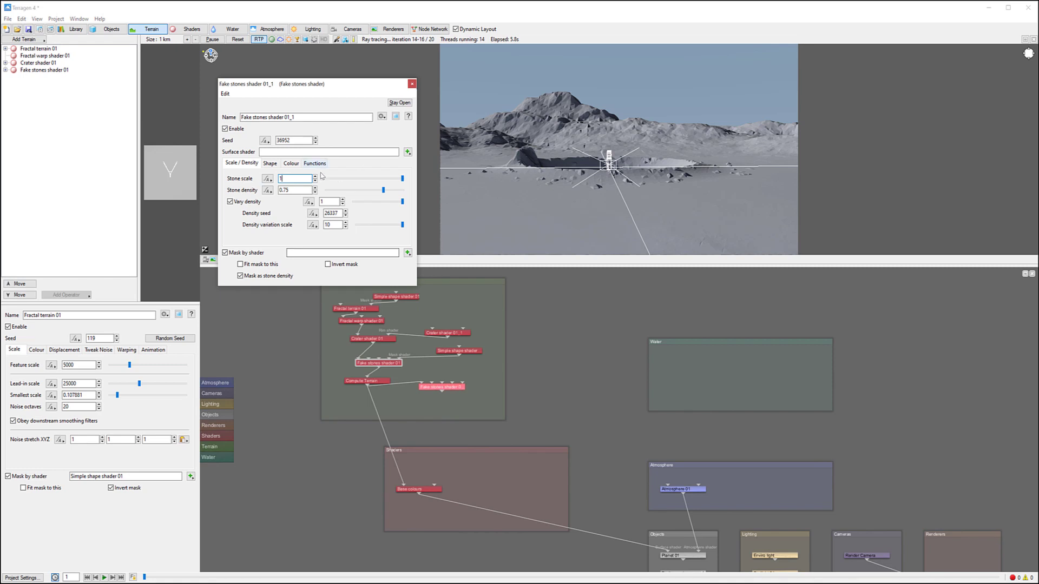
left_click(412, 84)
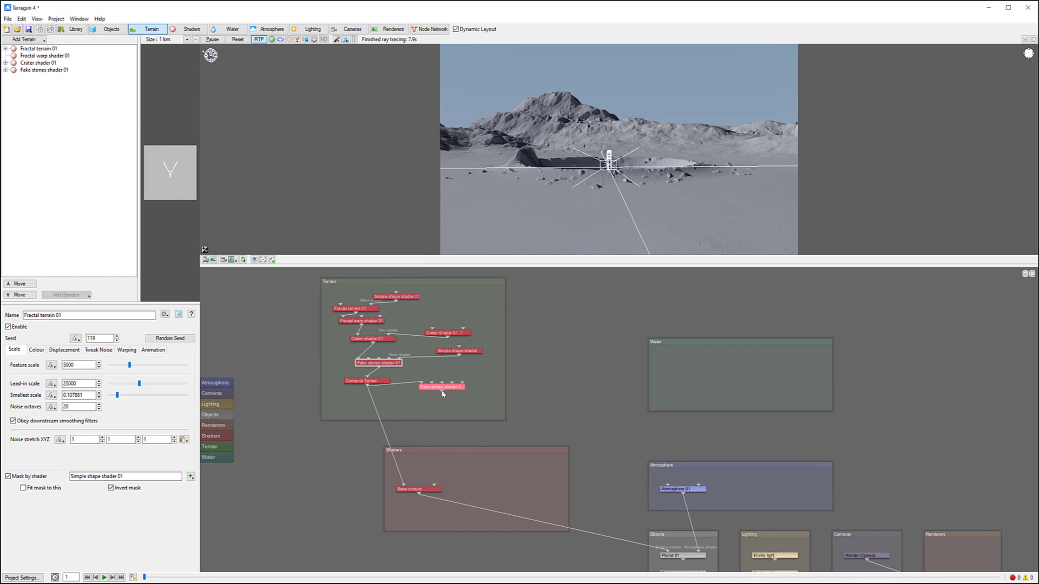
Duplicate Compute Terrain and wire the copy between the duplicated Fake stones shader and Base colours.
left_click(362, 381)
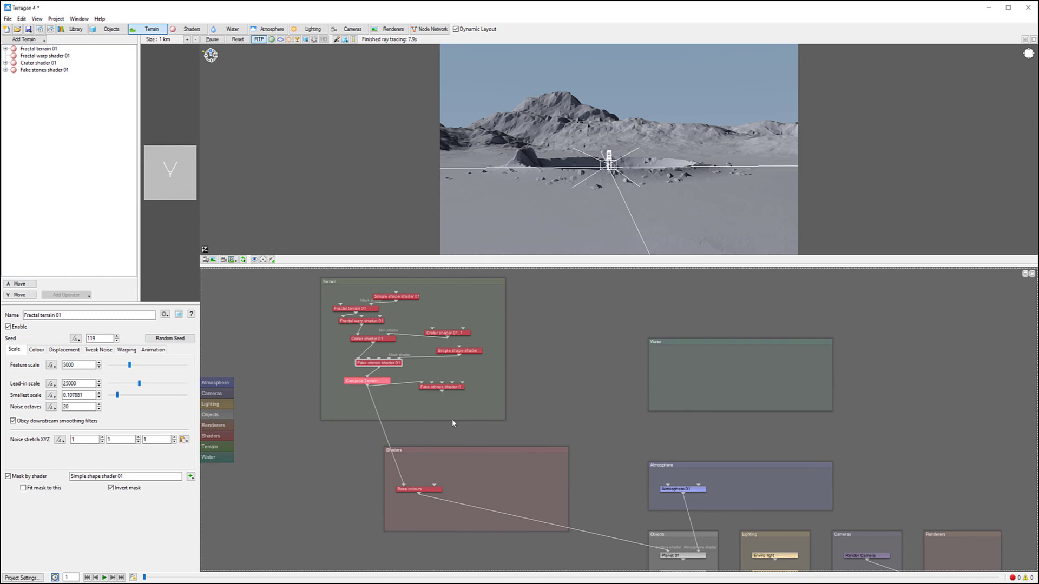
key("ctrl+d")
left_click_drag(628, 422, 403, 486)
left_click_drag(432, 407, 397, 408)
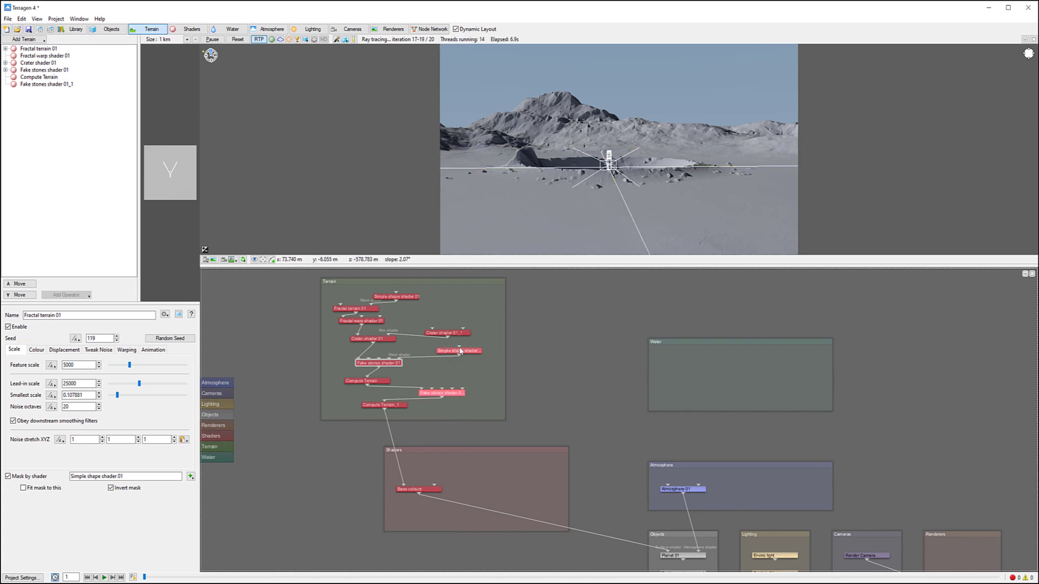
Move the upper side nodes up, duplicate Simple shape shader 01_1 as the second Fake stones shader's mask, and open the copy's settings.
mouse_move(463, 335)
left_mouse_down()
mouse_move(460, 311)
mouse_move(466, 350)
mouse_move(461, 333)
left_mouse_up()
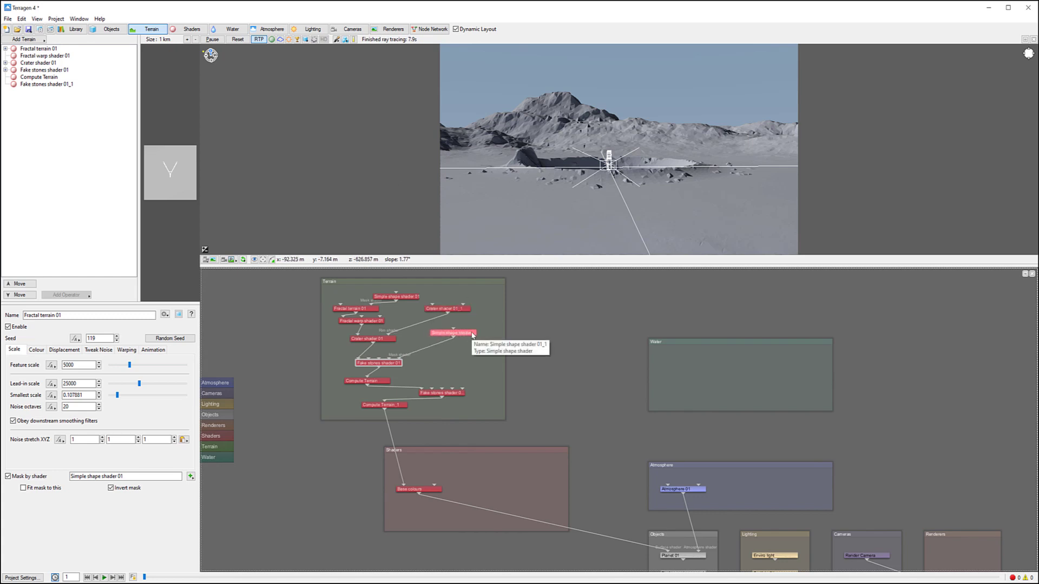
key("ctrl+v")
left_click_drag(626, 420, 467, 389)
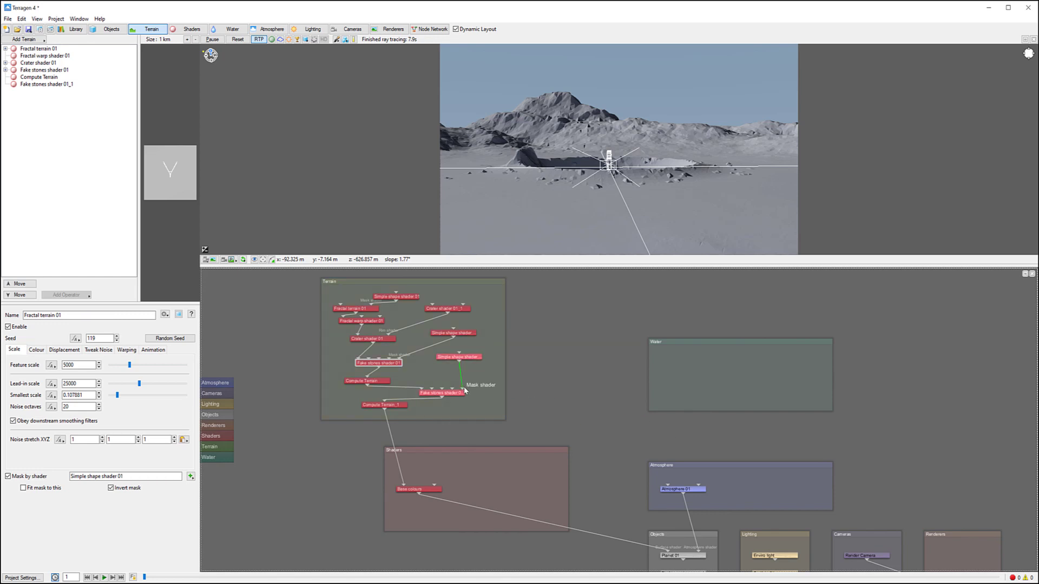
double_click(469, 359)
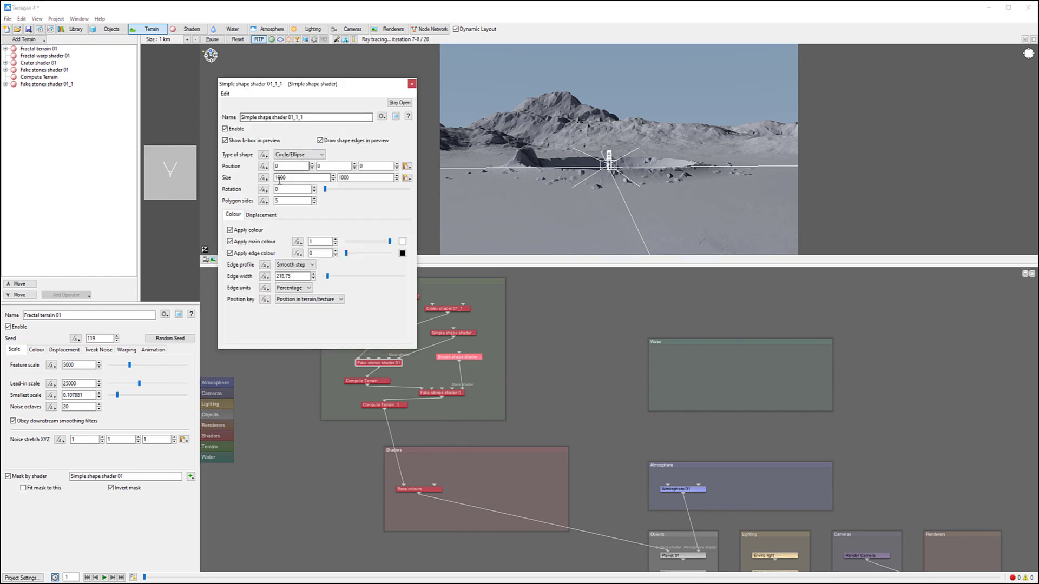
Set the size of Simple shape shader 01_1_1 to 3000 by 3000 and close its settings.
left_click_drag(278, 178, 269, 179)
type("3")
left_click(342, 177)
left_click_drag(343, 178, 338, 177)
type("3")
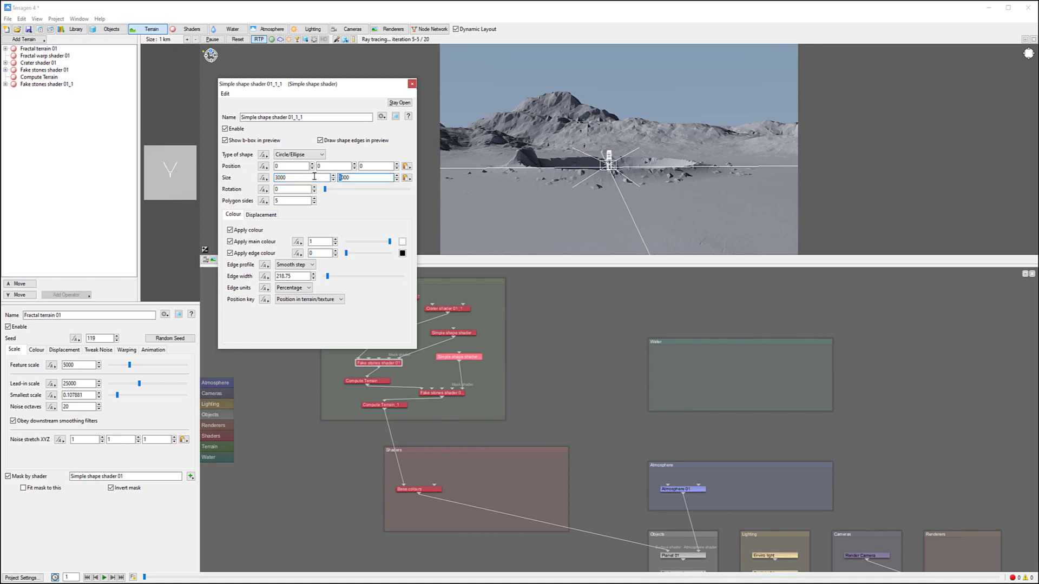
left_click(412, 83)
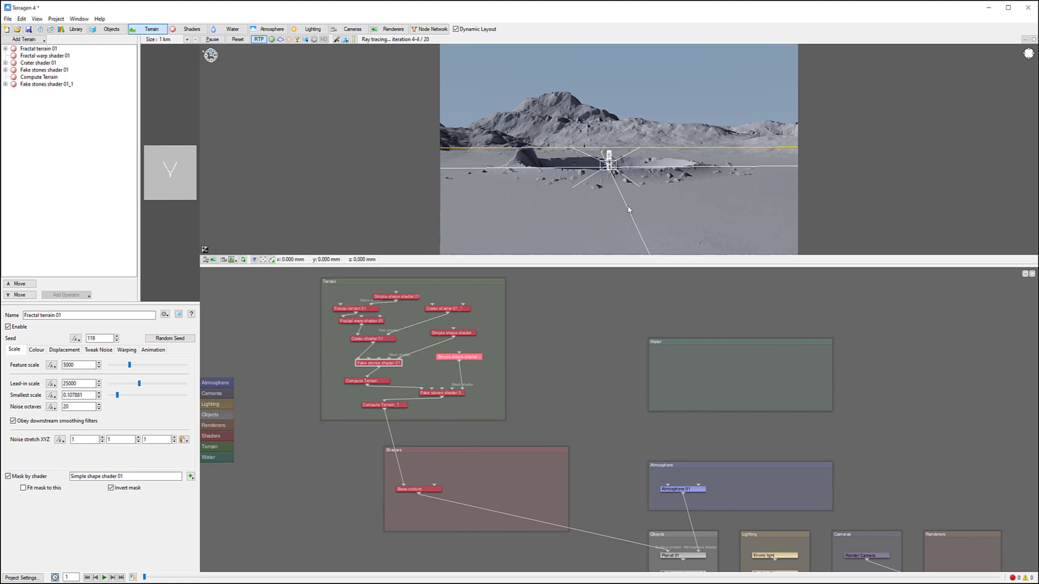
Set the second Fake stones shader's stone scale to 20 and align Compute Terrain beneath the first Fake stones shader.
double_click(440, 394)
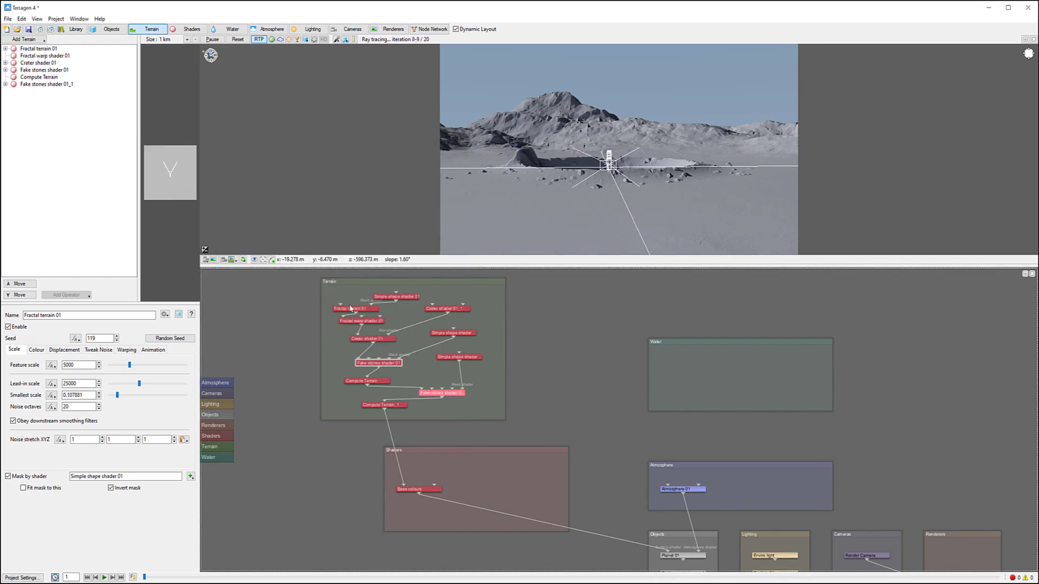
double_click(292, 179)
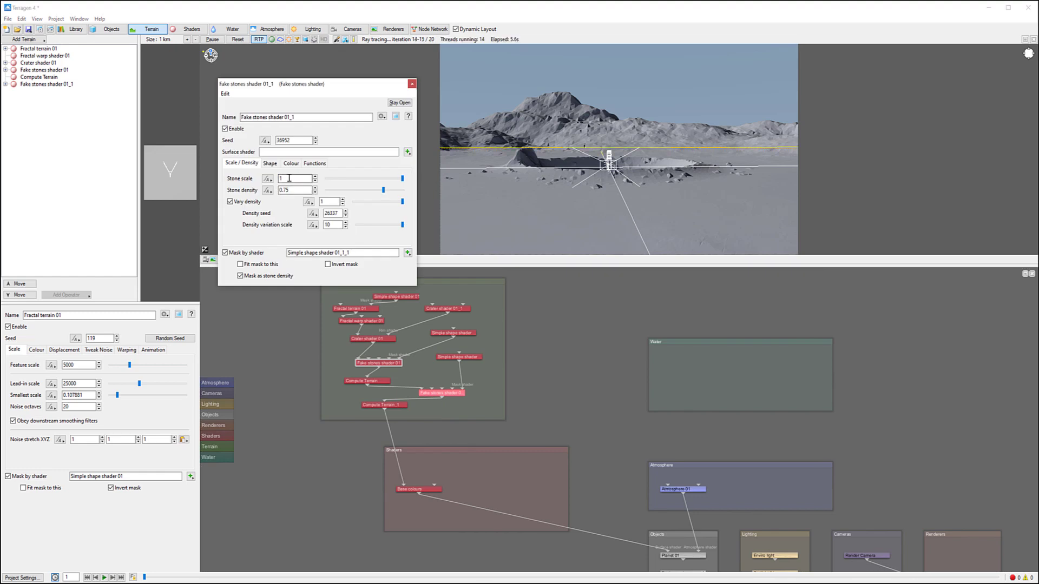
type("20")
left_click(589, 203)
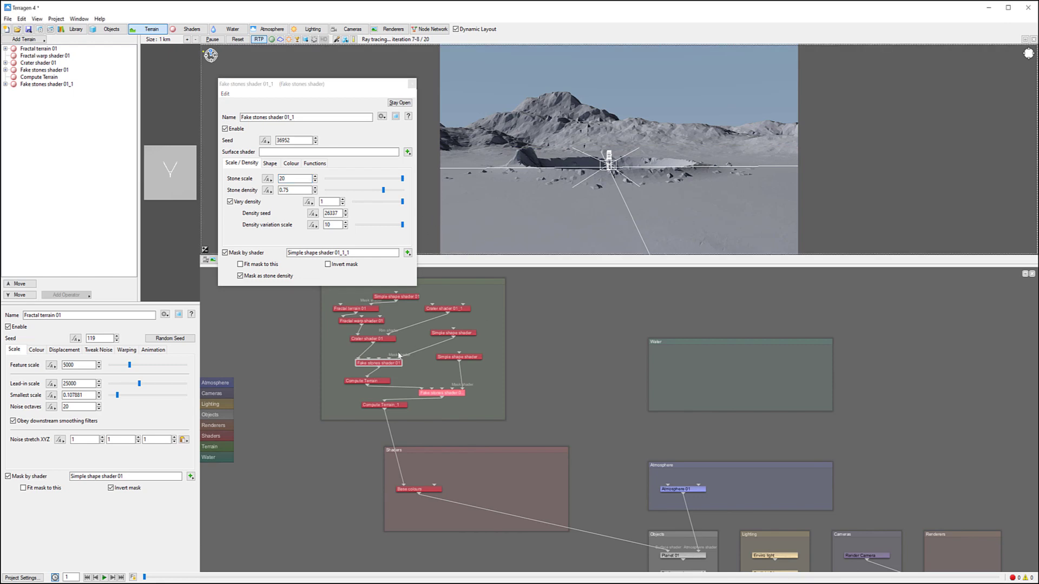
left_click_drag(368, 381, 385, 375)
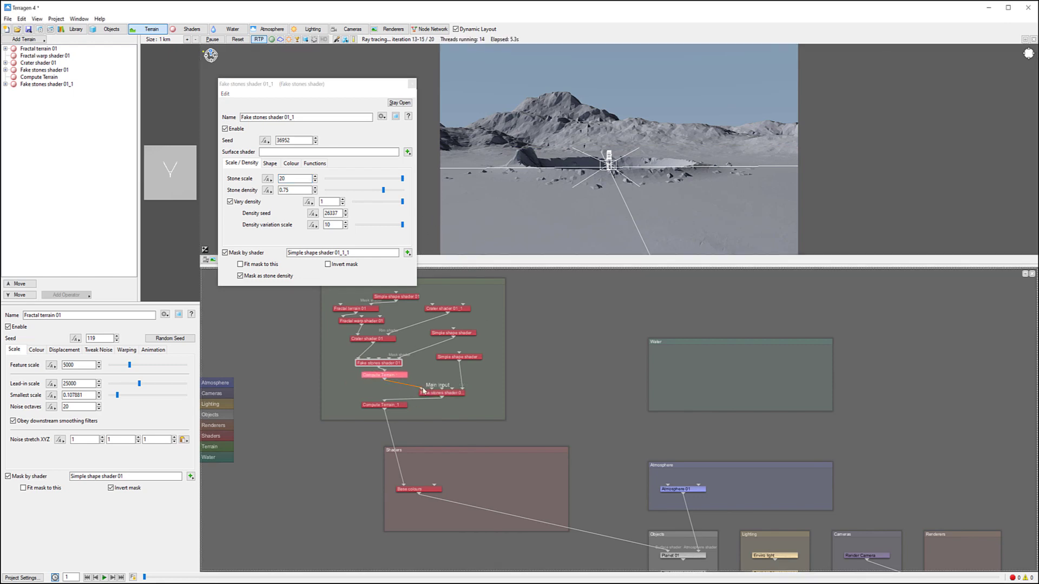
Invert the mask of the second Fake stones shader.
left_click(435, 395)
left_click(342, 268)
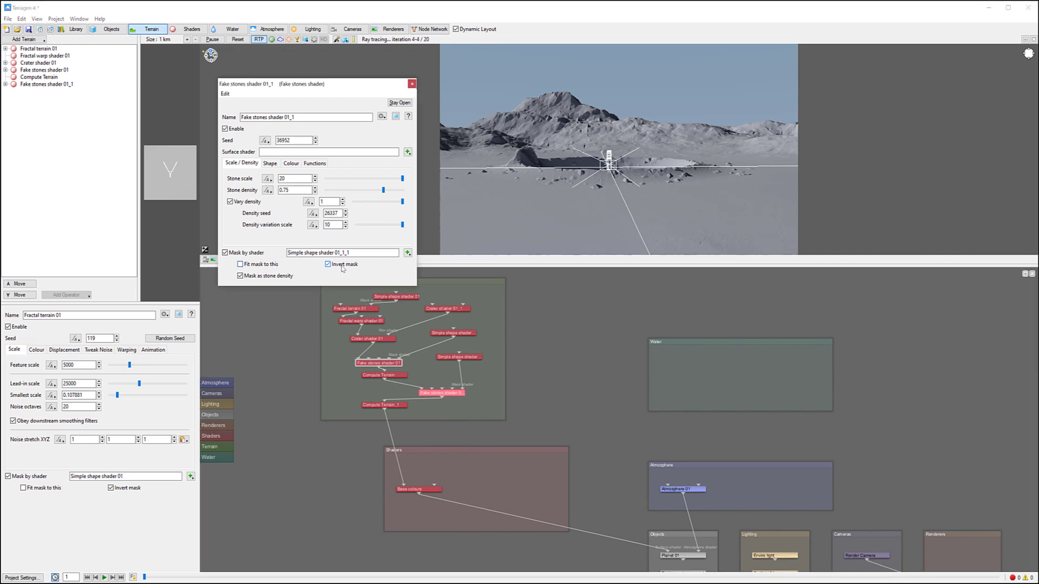
left_click(721, 169)
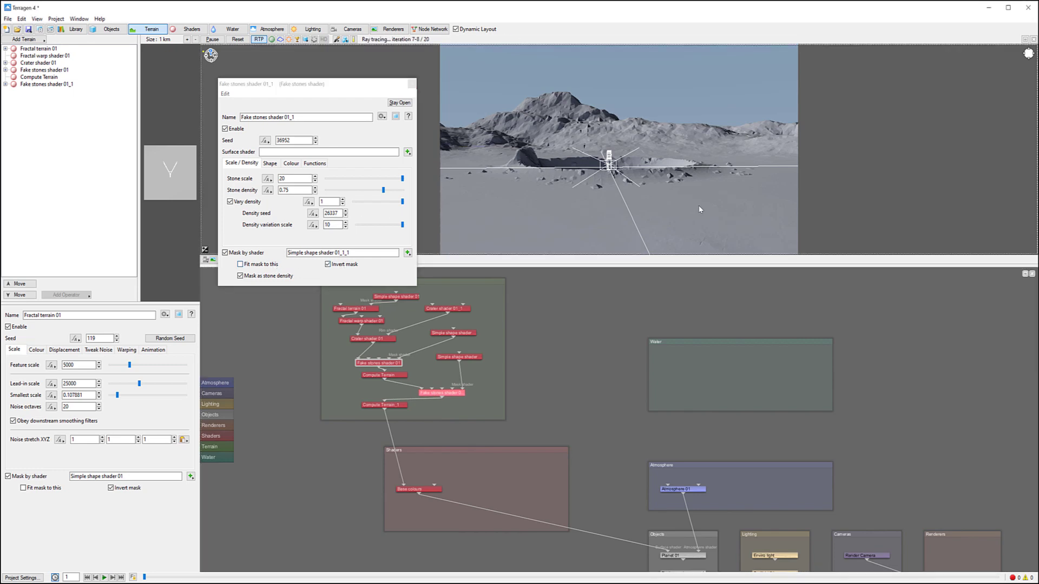
Shift the Compute Terrain_1 node slightly, then set the second Fake stones shader's stone scale to 0.5 and turn off its mask inversion.
left_click_drag(388, 404, 376, 409)
double_click(295, 178)
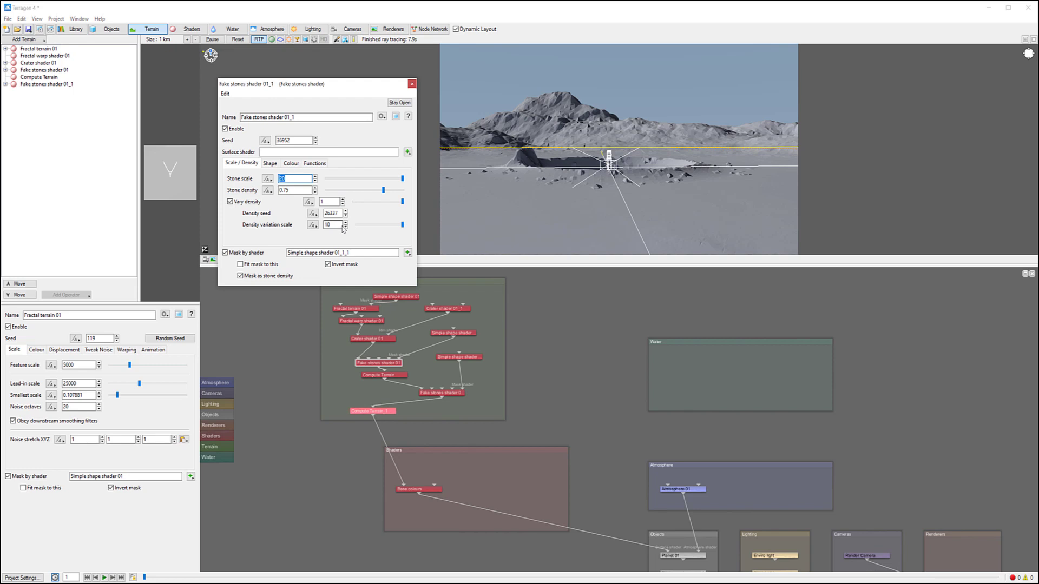
type("0.5")
key("Return")
left_click(336, 265)
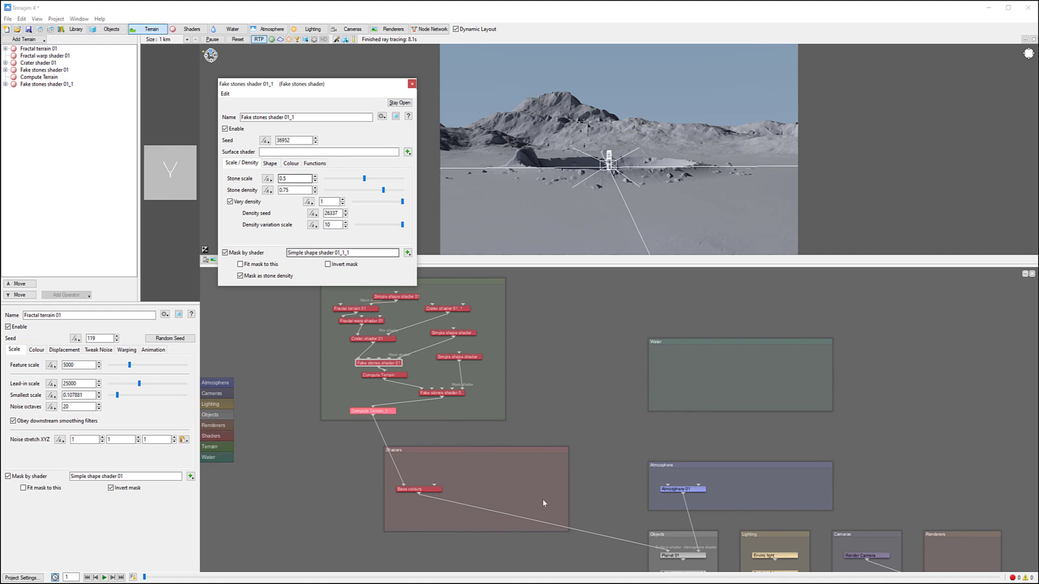
Wire Compute Terrain_1 straight into Planet 01 and preview the second Fake stones shader in bright red with surface shading enabled.
left_click_drag(372, 417, 675, 555)
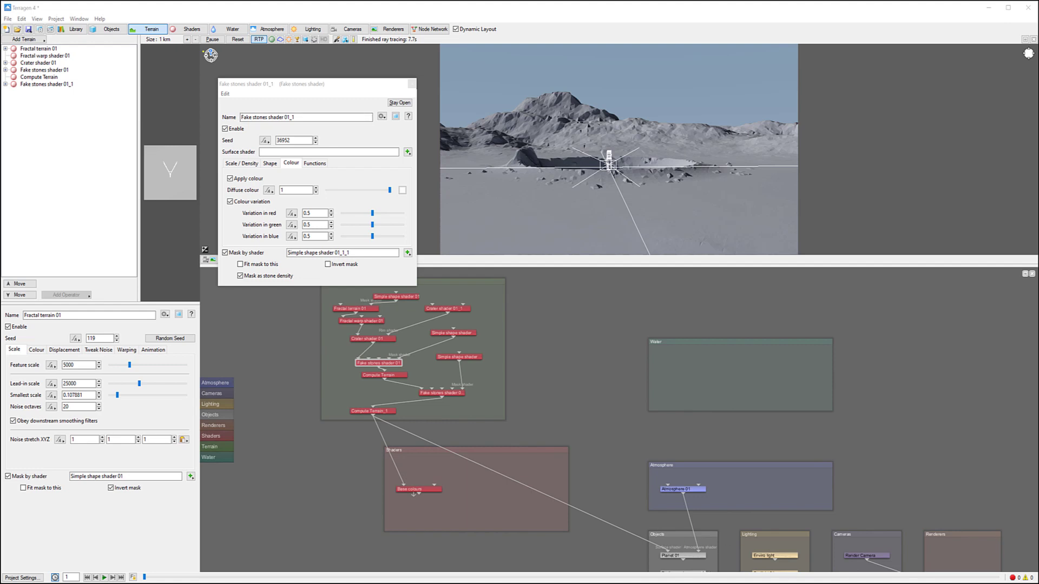
left_click(402, 190)
left_click(144, 192)
left_click_drag(145, 194, 173, 191)
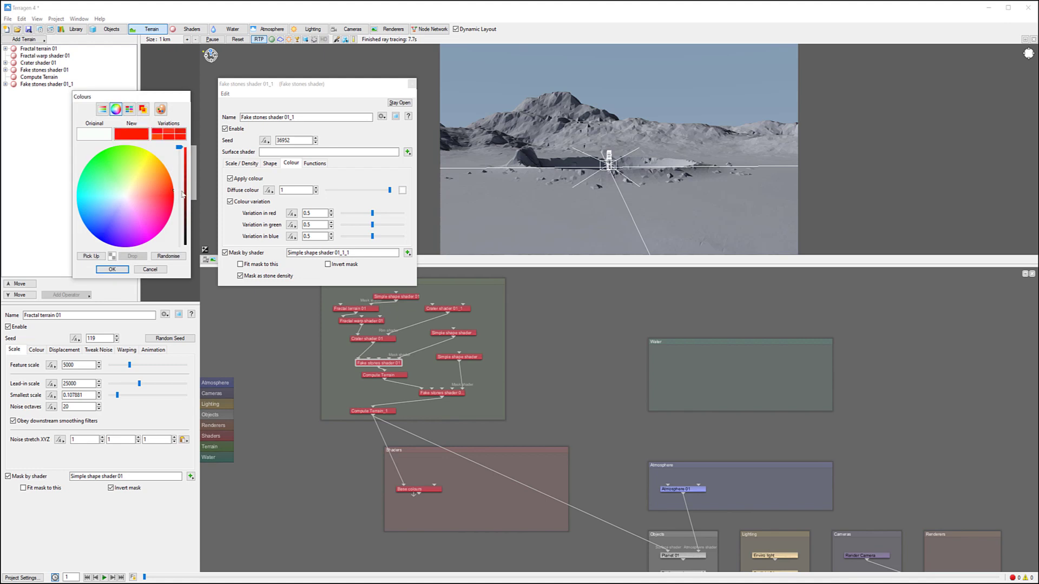
left_click(112, 269)
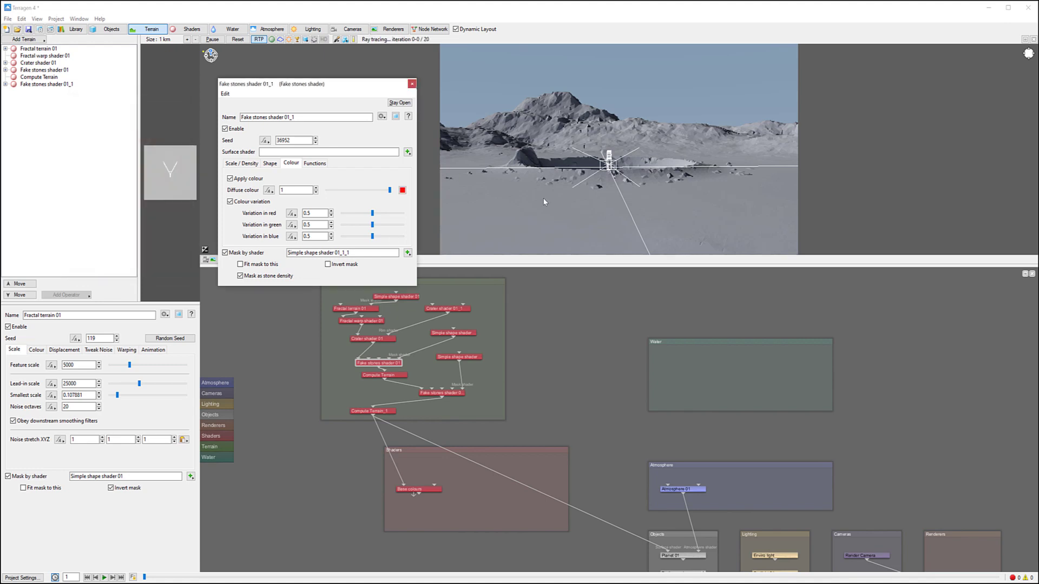
left_click(271, 40)
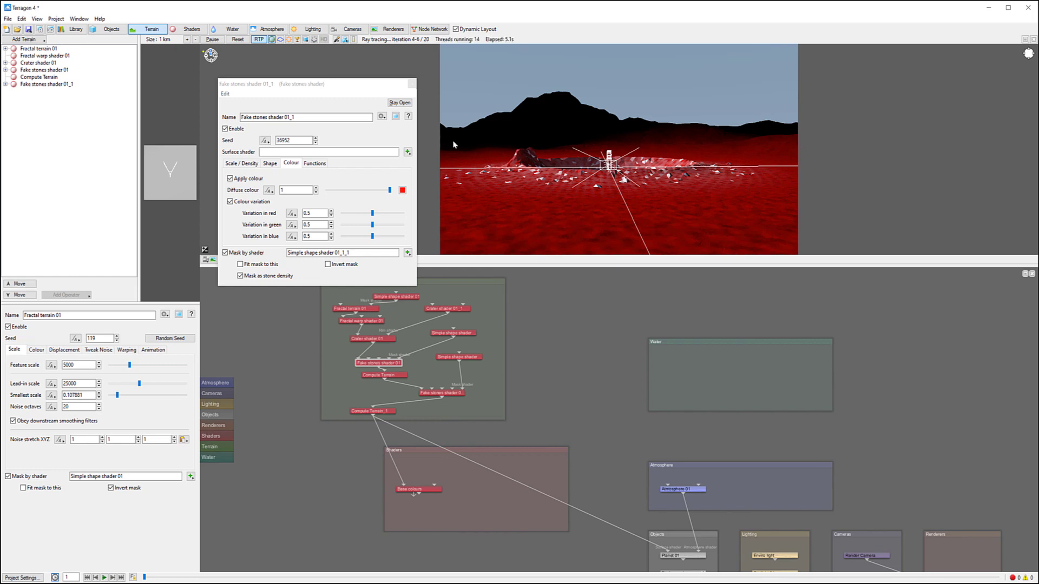
Set Simple shape shader 01_1_1 to a size of 2000 by 2000 with an edge width of 100 percent.
double_click(471, 362)
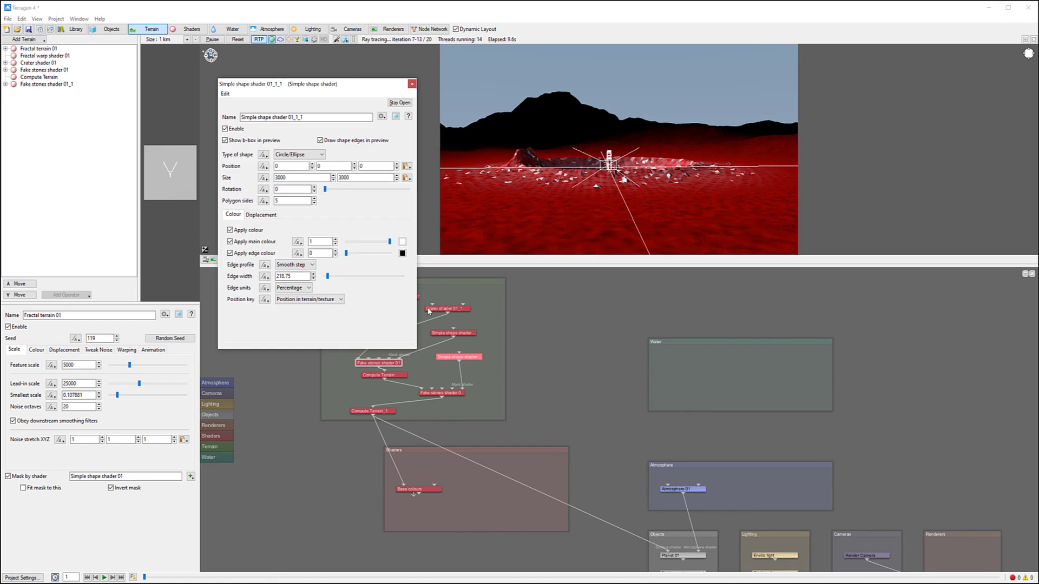
left_click_drag(278, 178, 255, 175)
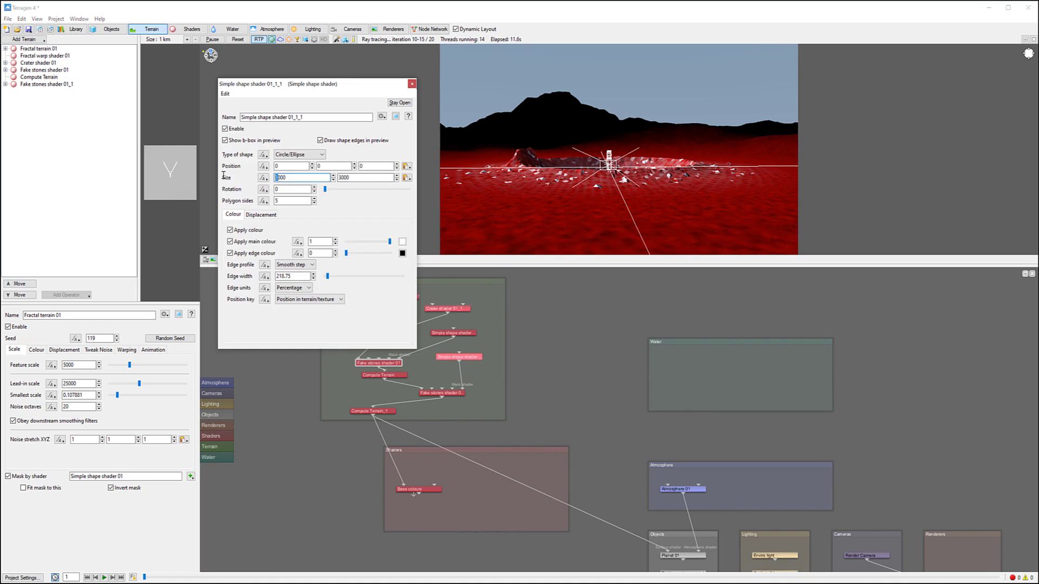
type("2")
left_click(342, 178)
left_click_drag(343, 178, 335, 178)
type("2")
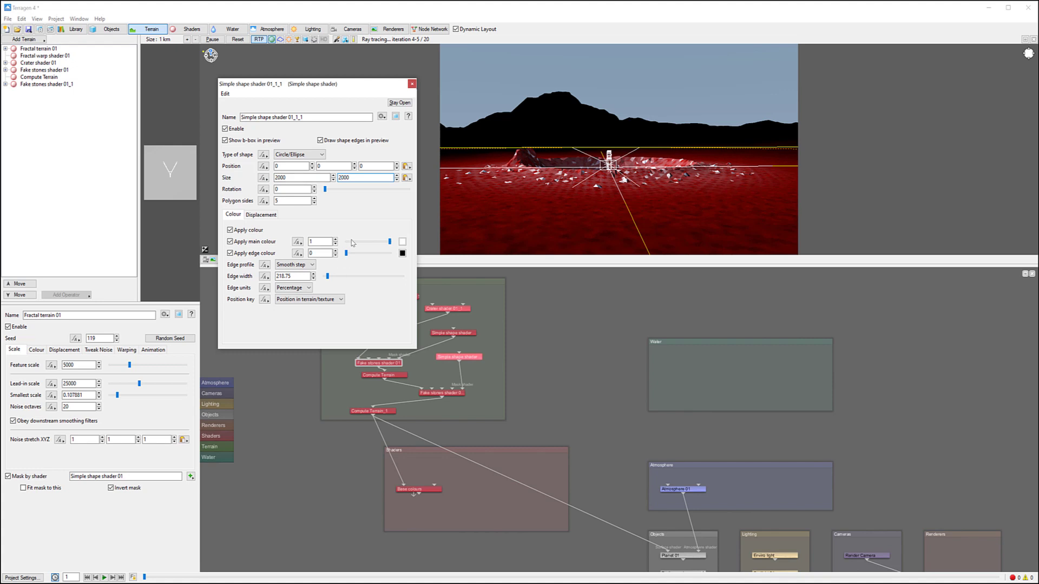
double_click(292, 276)
type("100")
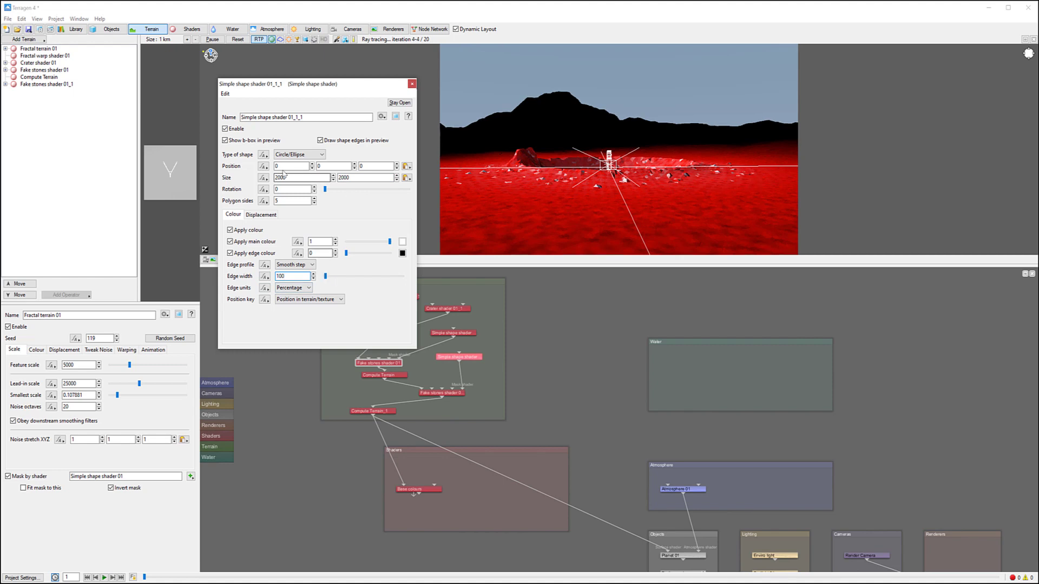
Reduce Simple shape shader 01_1_1 to 1000 by 1000 and raise its edge width to 200 percent.
left_click_drag(278, 178, 275, 177)
type("1")
left_click_drag(342, 178, 318, 178)
type("1")
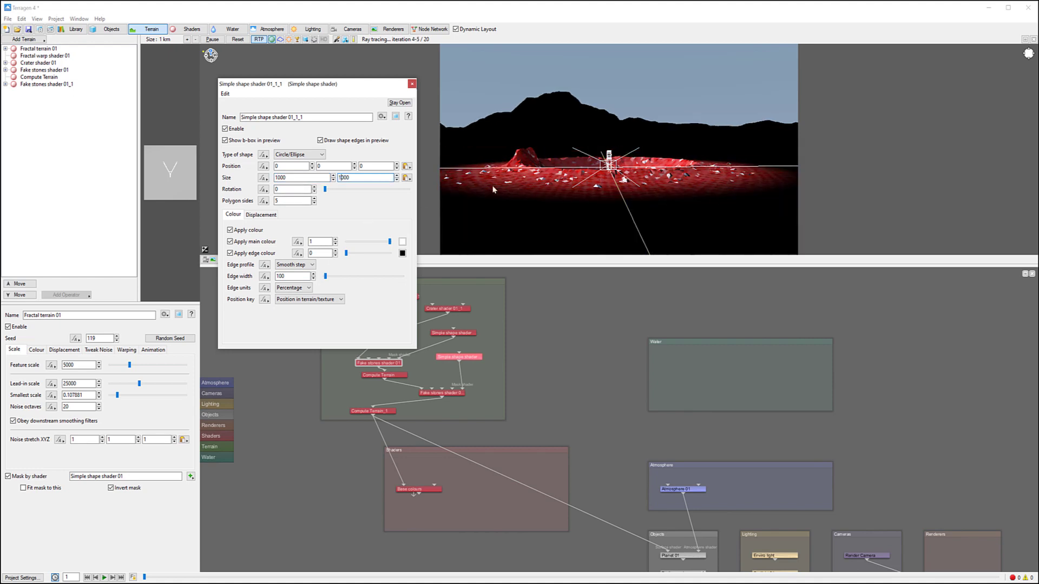
left_click_drag(280, 277, 276, 276)
type("2")
key("Return")
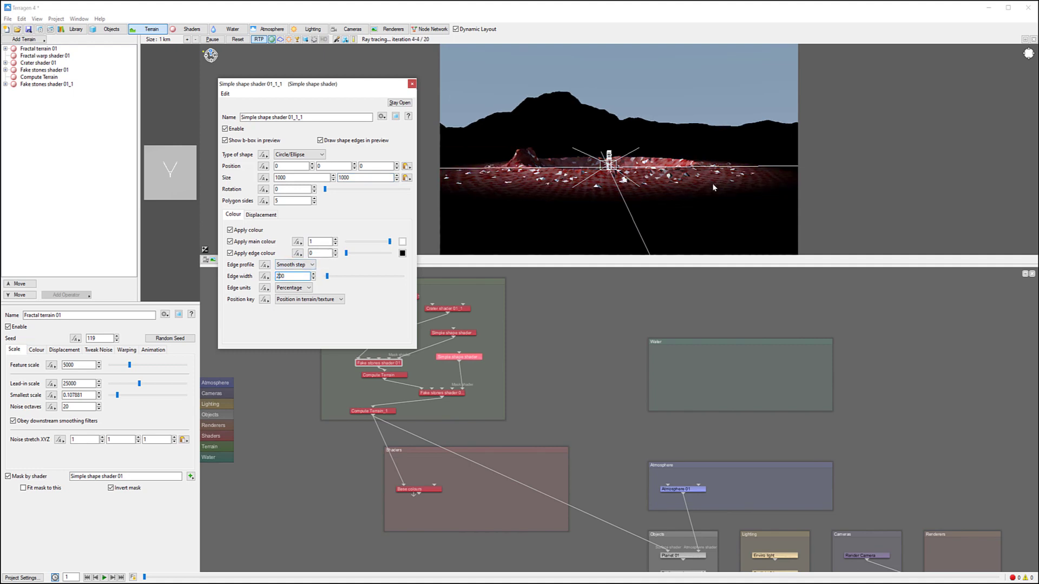
Set the mask shape's edge width to 0 and inspect its hard-edged coverage around the crater.
left_click_drag(290, 276, 135, 263)
type("0")
key("Return")
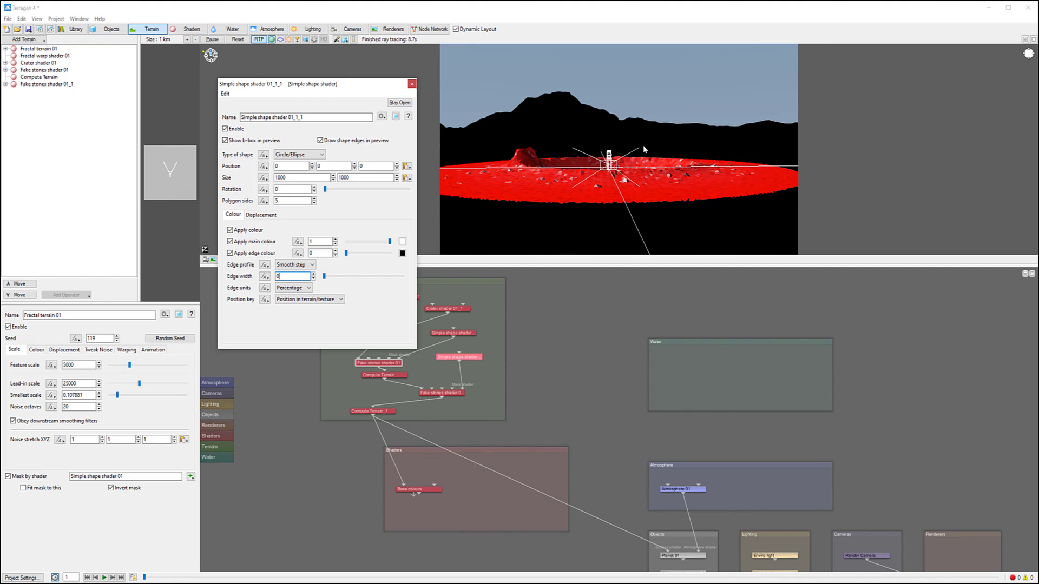
left_click(712, 347)
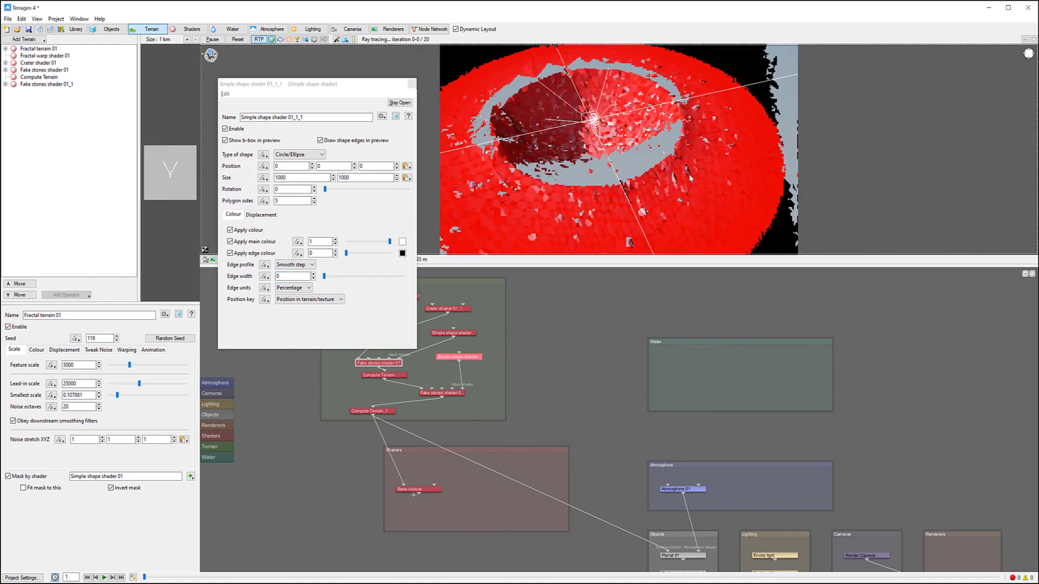
left_click_drag(665, 117, 653, 150)
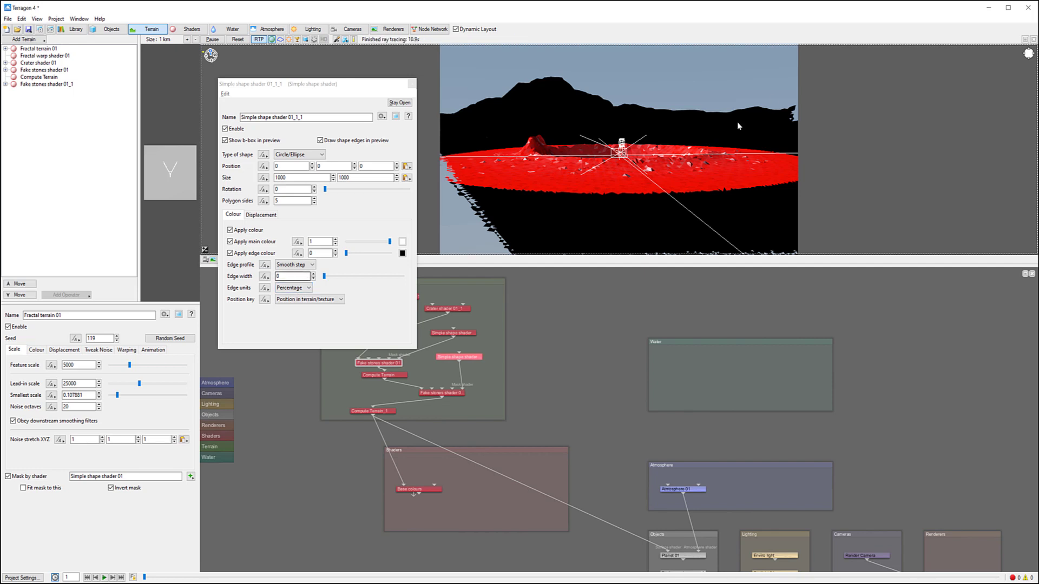
Give Simple shape shader 01_1_1 an edge width of 100 percent and a size of 1500 by 1500.
left_click_drag(289, 277, 249, 267)
type("100")
key("Return")
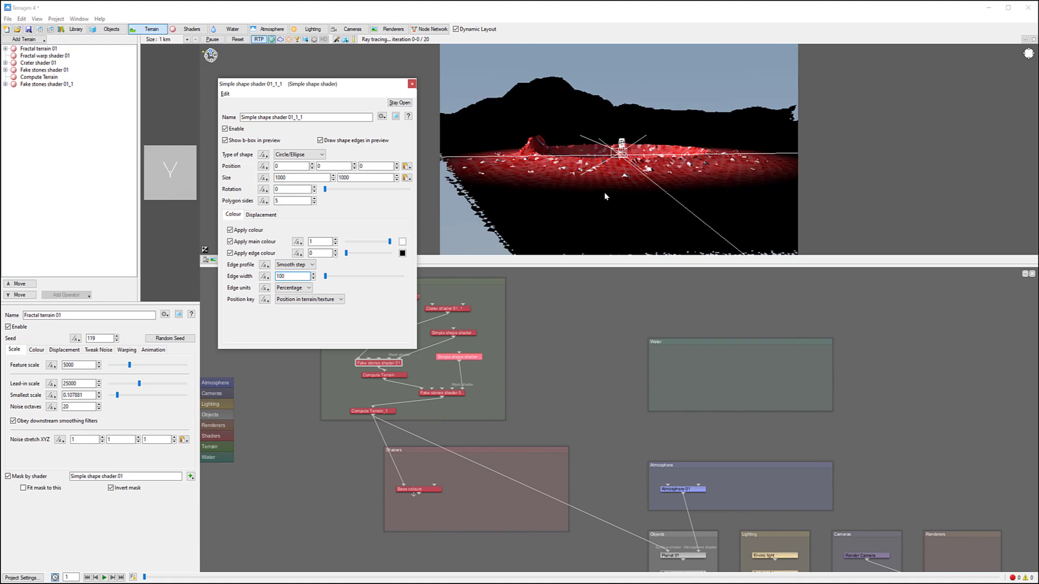
left_click_drag(278, 177, 281, 178)
type("5")
key("Return")
left_click_drag(342, 178, 345, 177)
type("5")
key("Return")
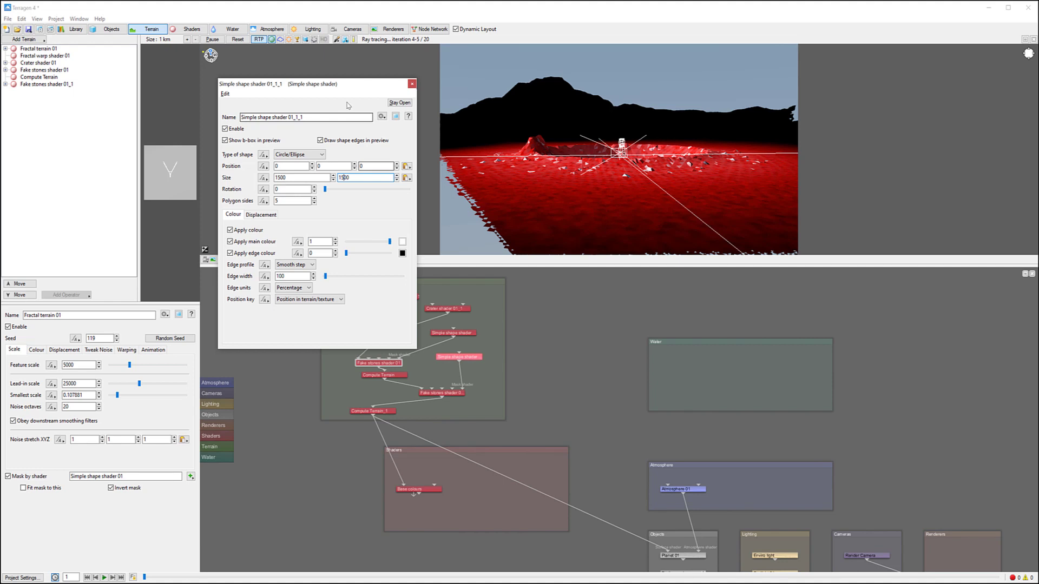
Change the second Fake stones shader's diffuse colour back to white.
left_click(446, 394)
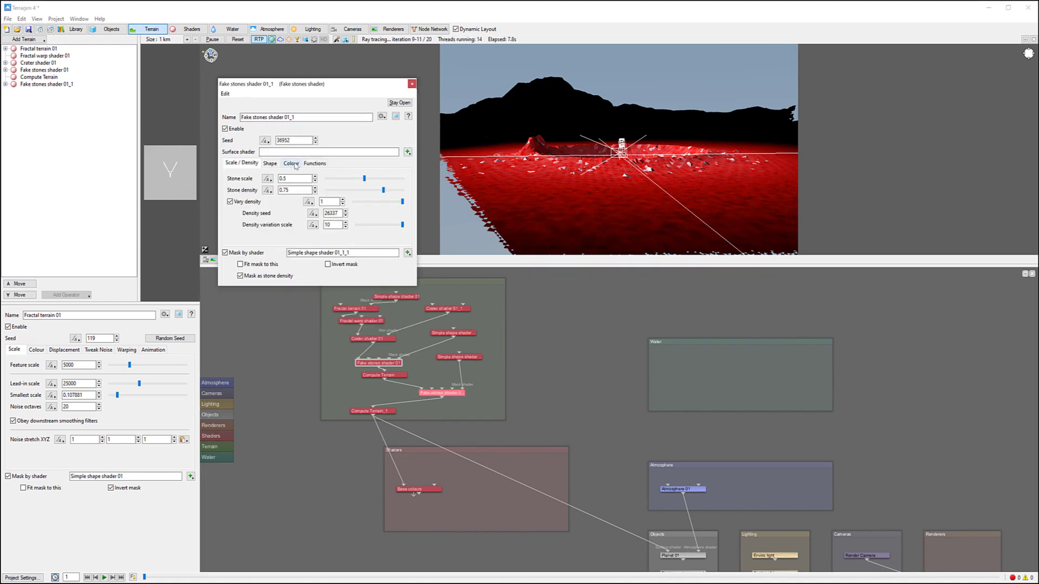
left_click(295, 163)
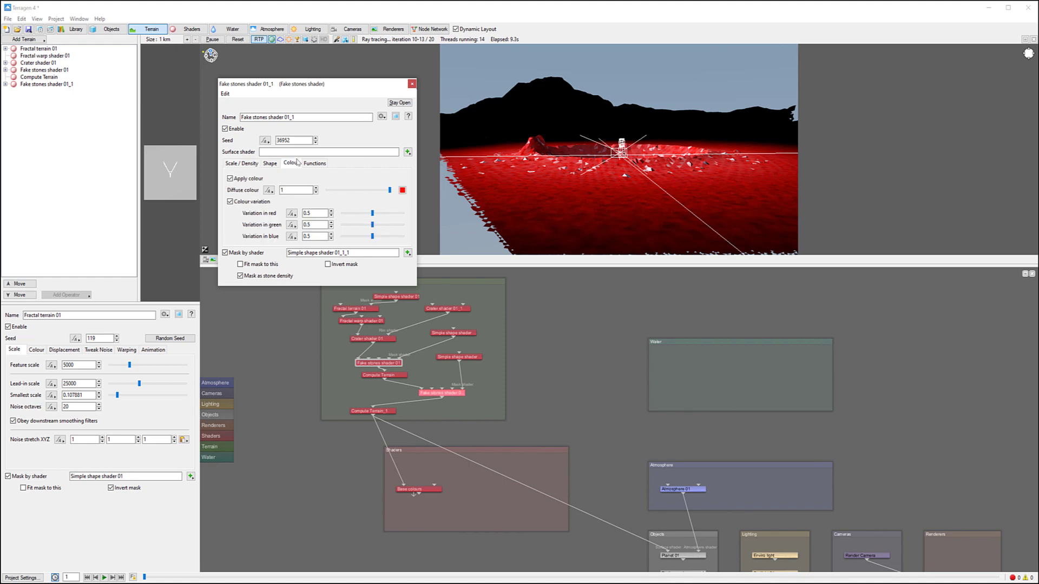
left_click(402, 190)
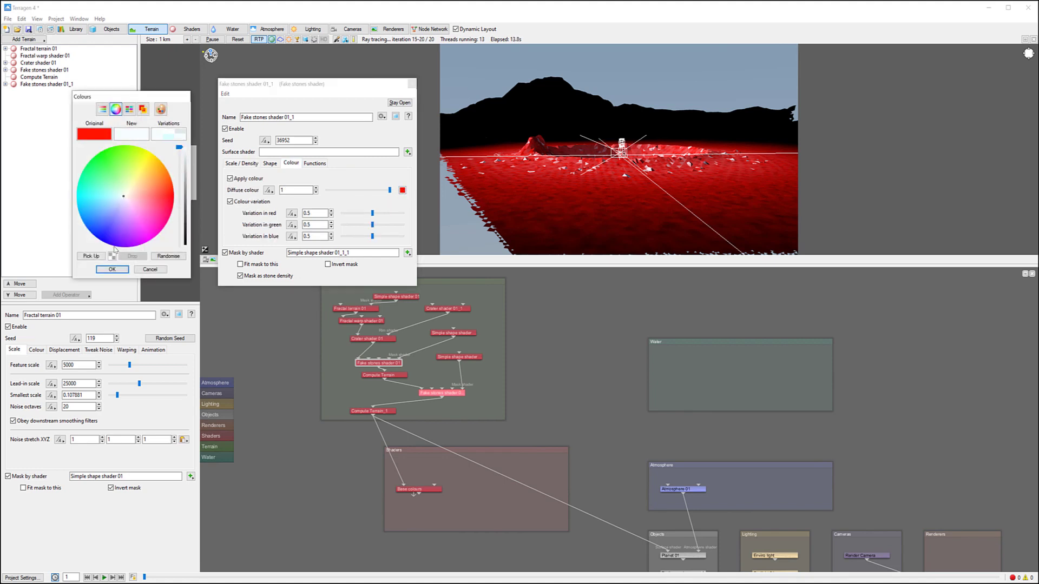
left_click(112, 269)
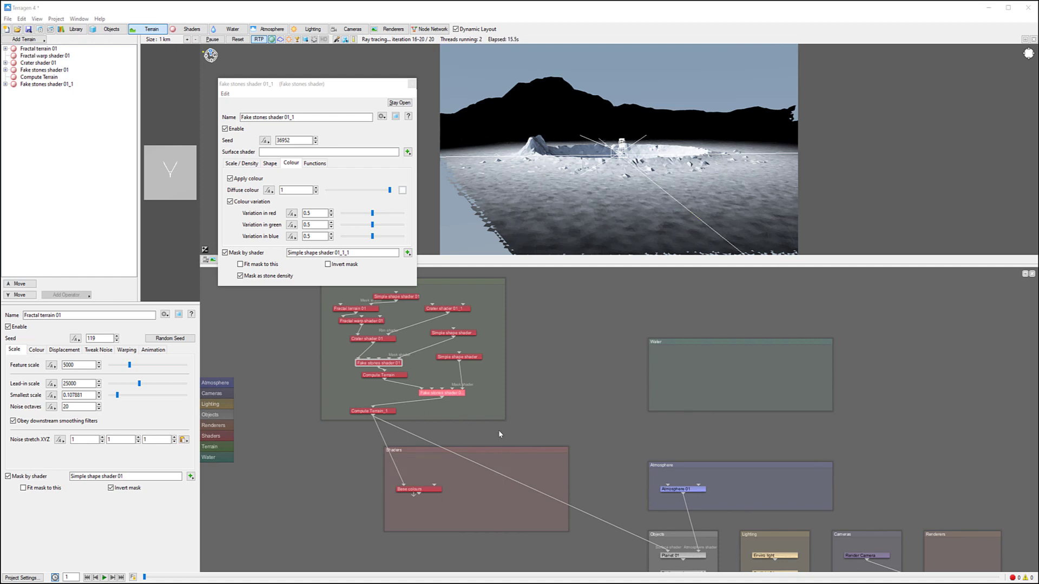
Reconnect the Base colours output to Planet 01 and close the Fake stones shader settings.
left_click(414, 495)
left_click_drag(419, 496, 667, 553)
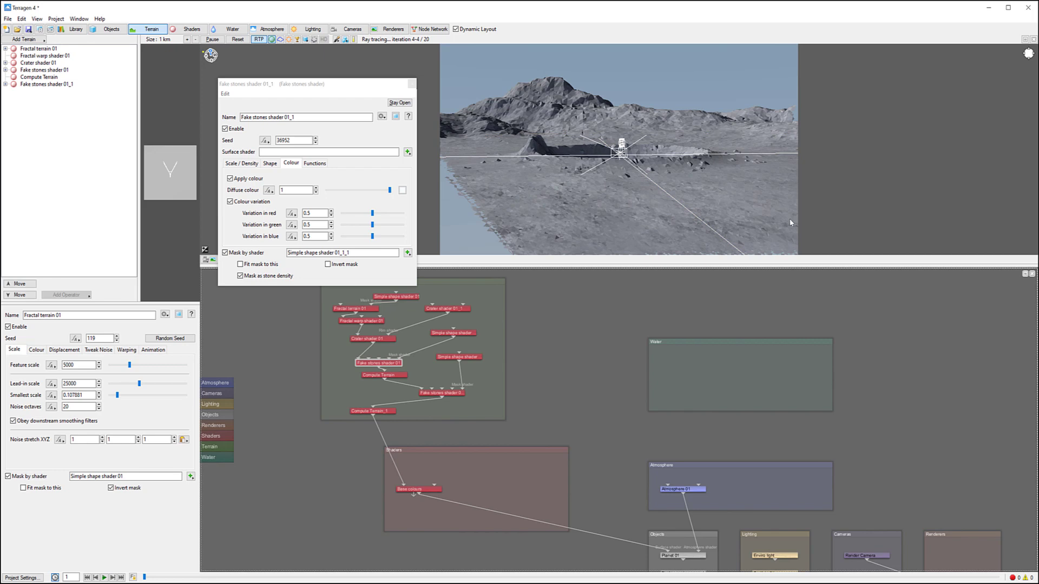
left_click(412, 84)
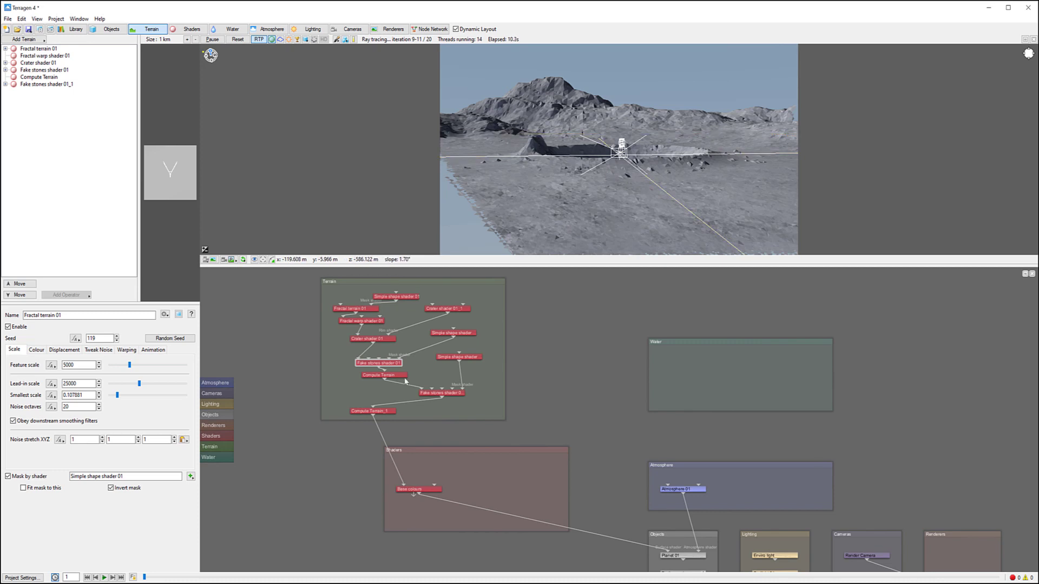
Delete the first Compute Terrain node so Fake stones shader 01 feeds the second Fake stones shader directly.
mouse_move(380, 368)
left_mouse_down()
mouse_move(423, 392)
mouse_move(375, 387)
left_mouse_up()
key("Delete")
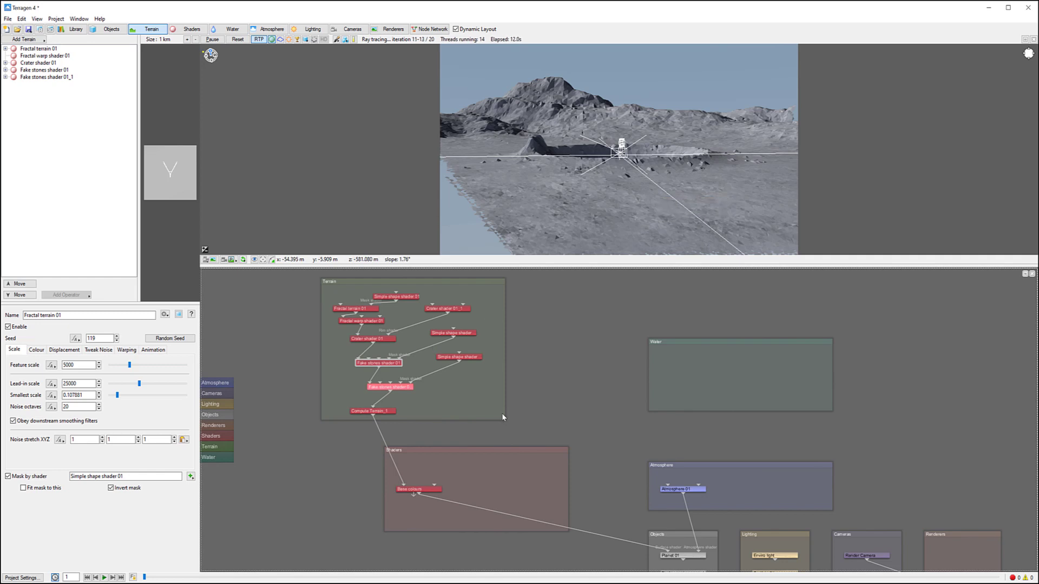
Enlarge the Terrain group and line up Crater shader 01_1 and the two stone mask shape shaders in a column away from the main chain.
left_click_drag(506, 424, 580, 436)
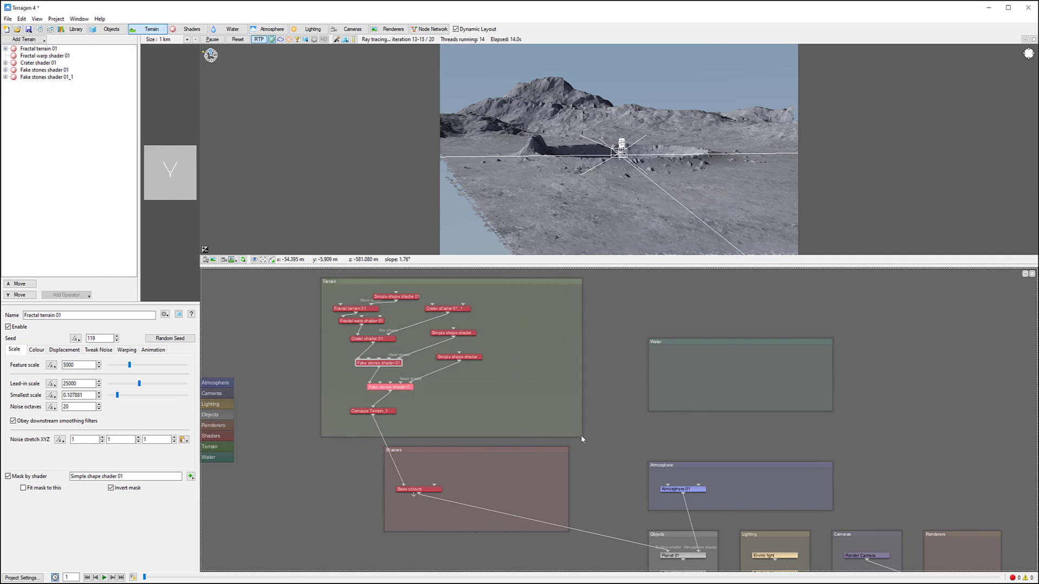
left_click_drag(449, 309, 518, 297)
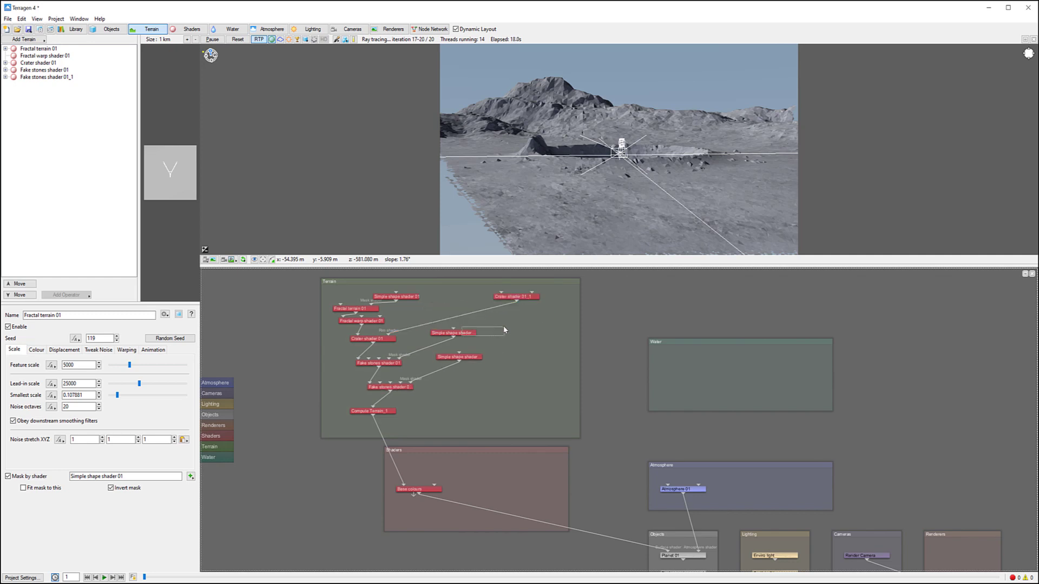
left_click_drag(462, 339, 525, 325)
left_click_drag(464, 361, 522, 362)
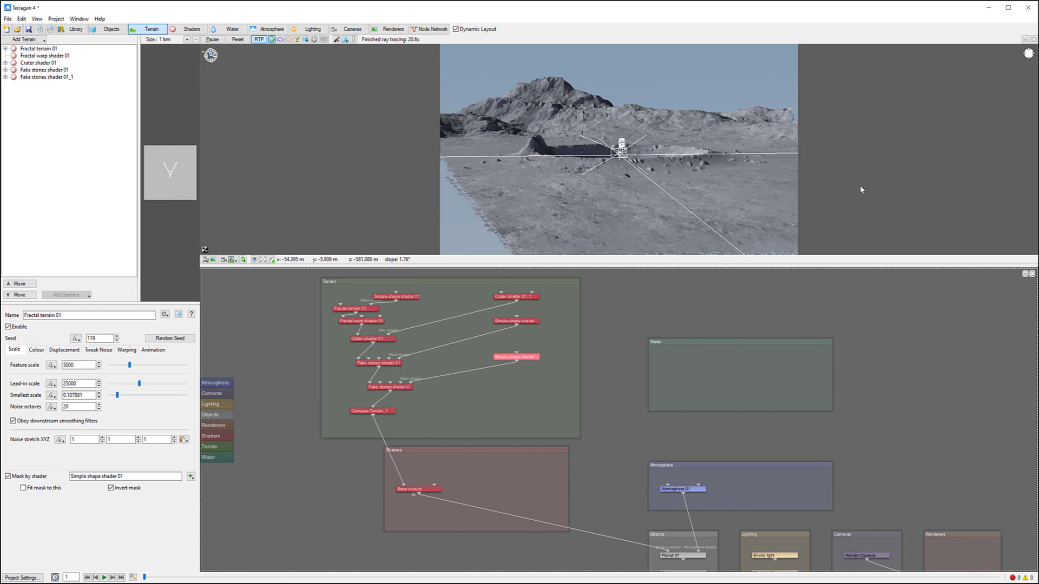
Turn off the ray-traced preview so the 3D preview uses standard rendering from a lower view of the crater.
left_click(680, 147)
left_click_drag(680, 148, 685, 125, "alt")
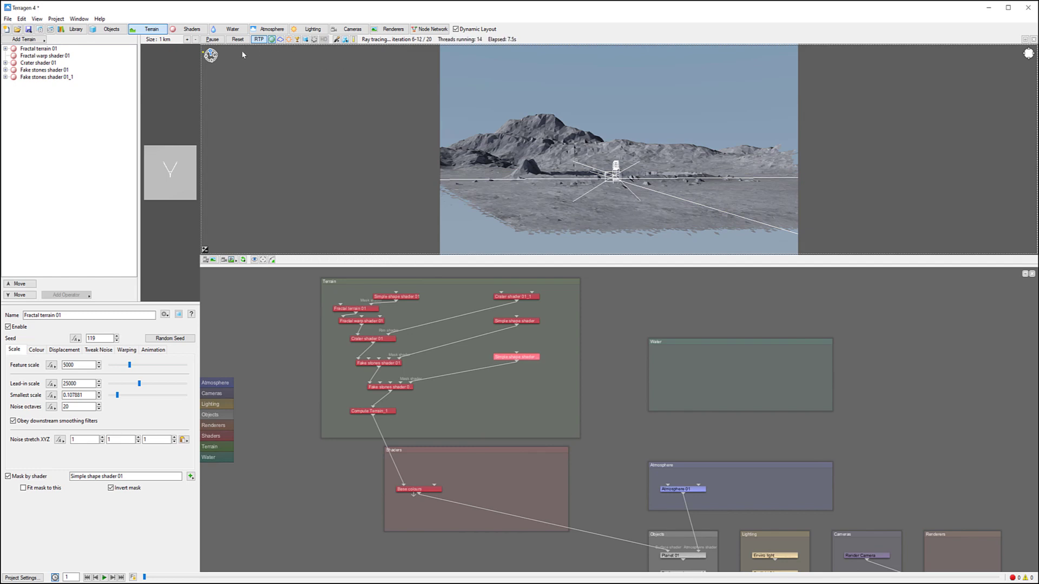
left_click(259, 39)
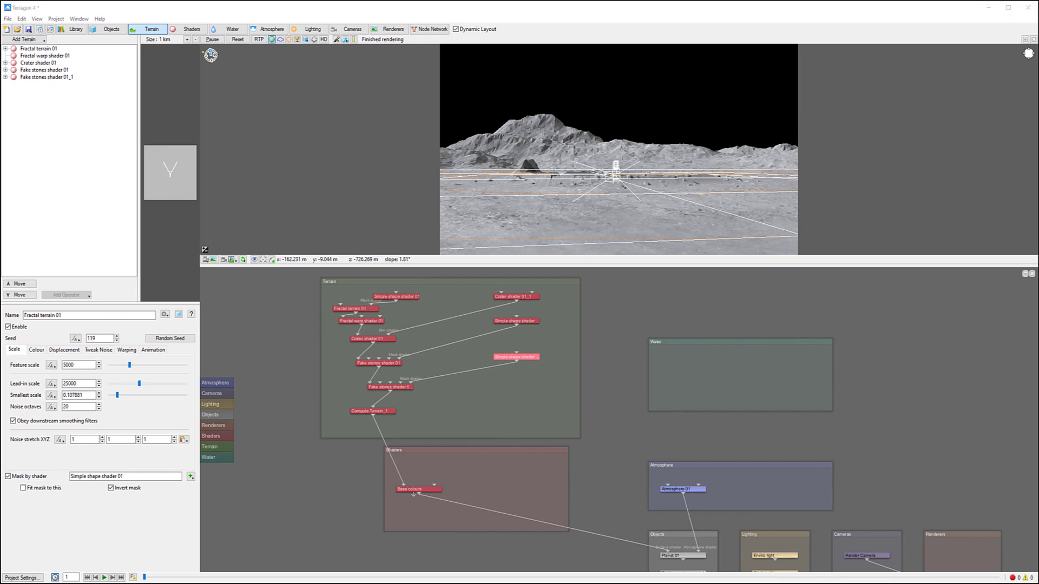
Set the high colour of the Base colours shader to a muted reddish brown with a value of 0.2977.
left_click(420, 490)
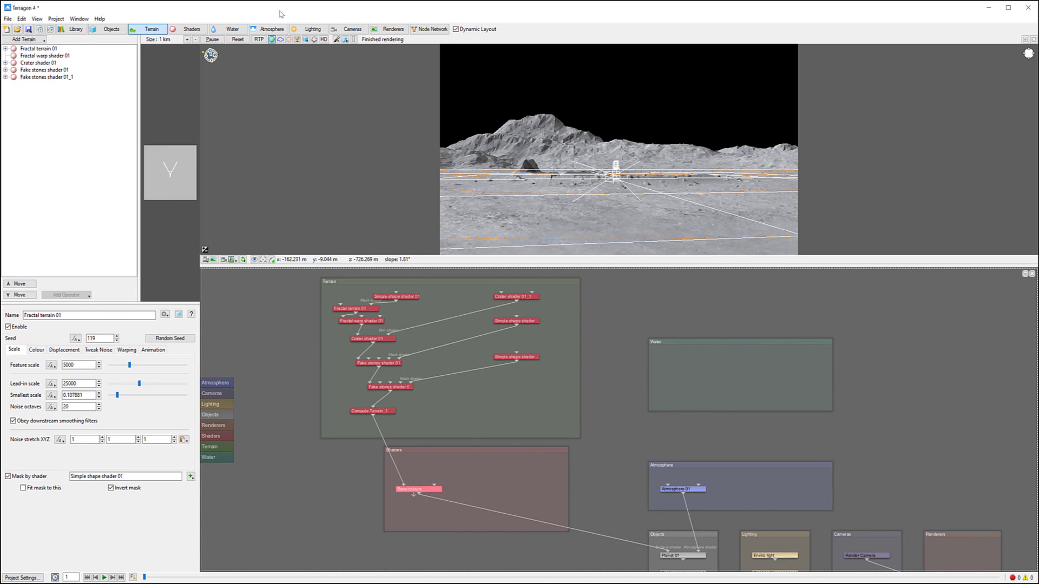
double_click(419, 490)
left_click_drag(359, 83, 409, 86)
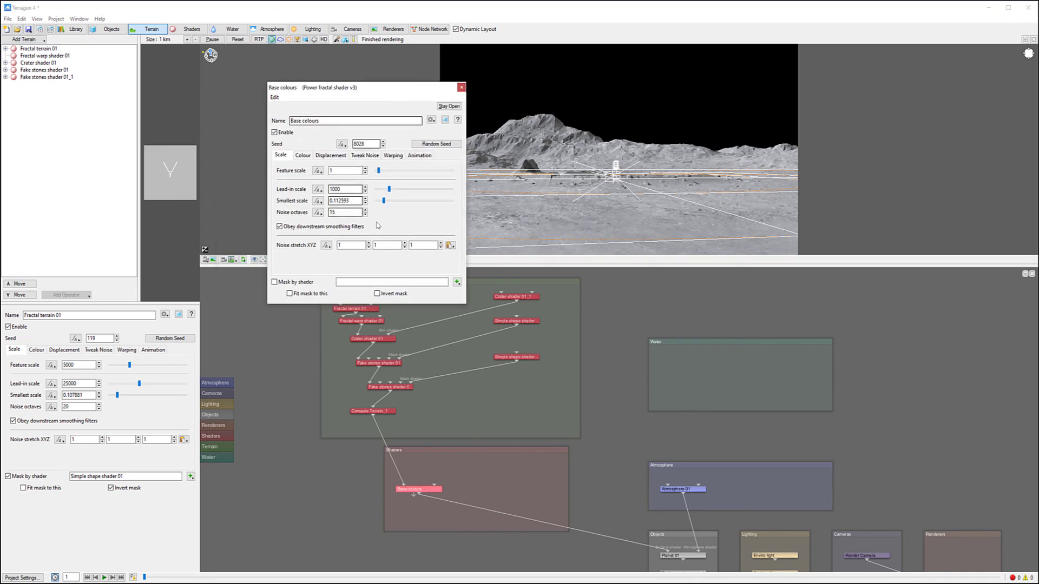
left_click(303, 156)
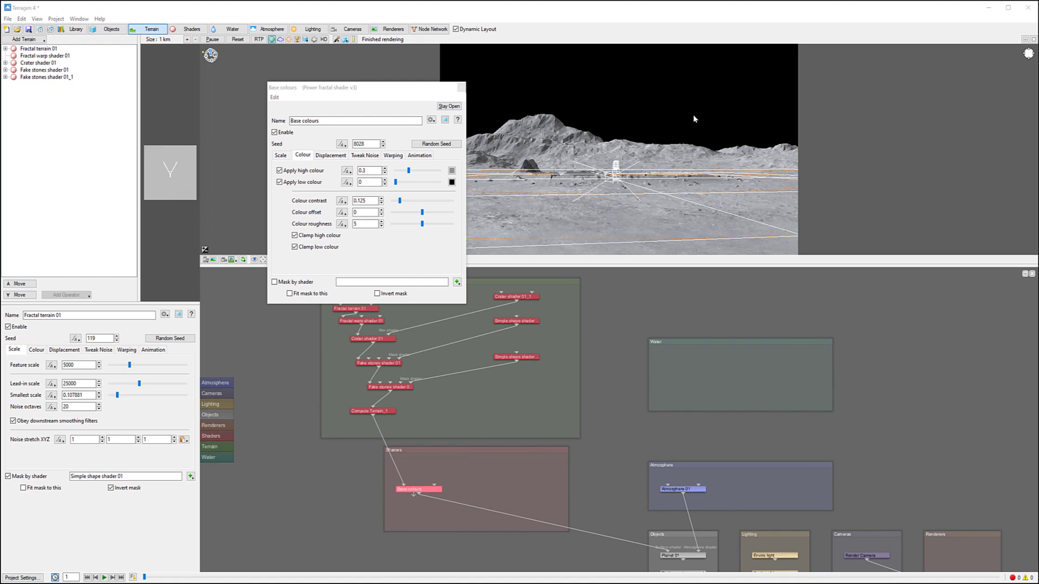
left_click(454, 172)
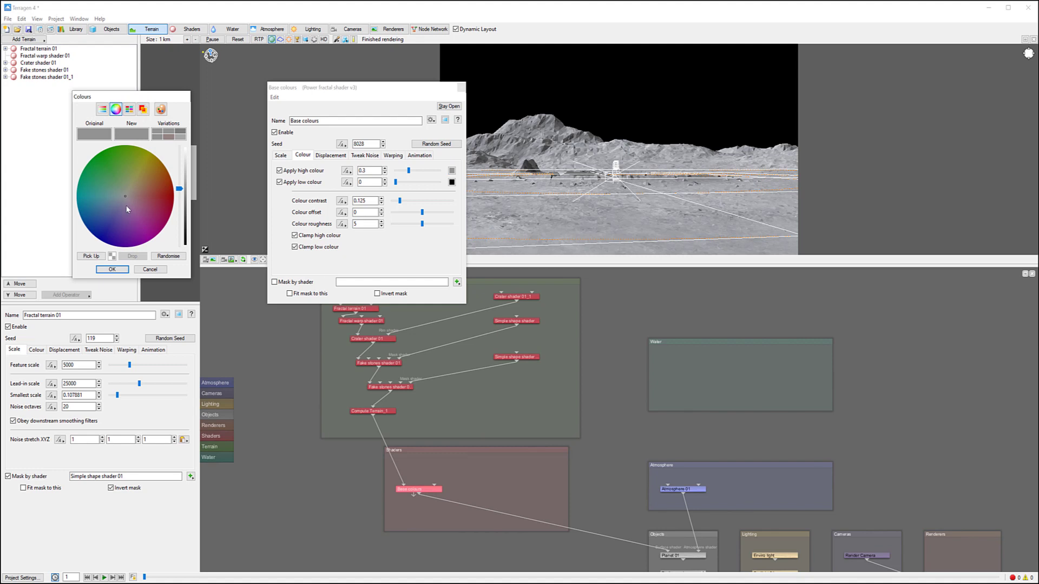
left_click(138, 190)
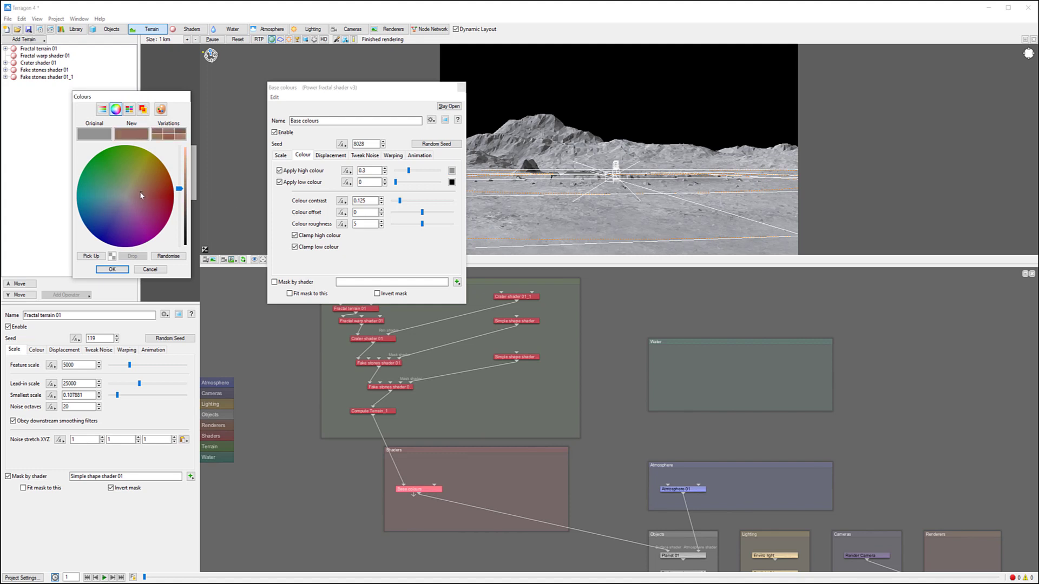
left_click(112, 269)
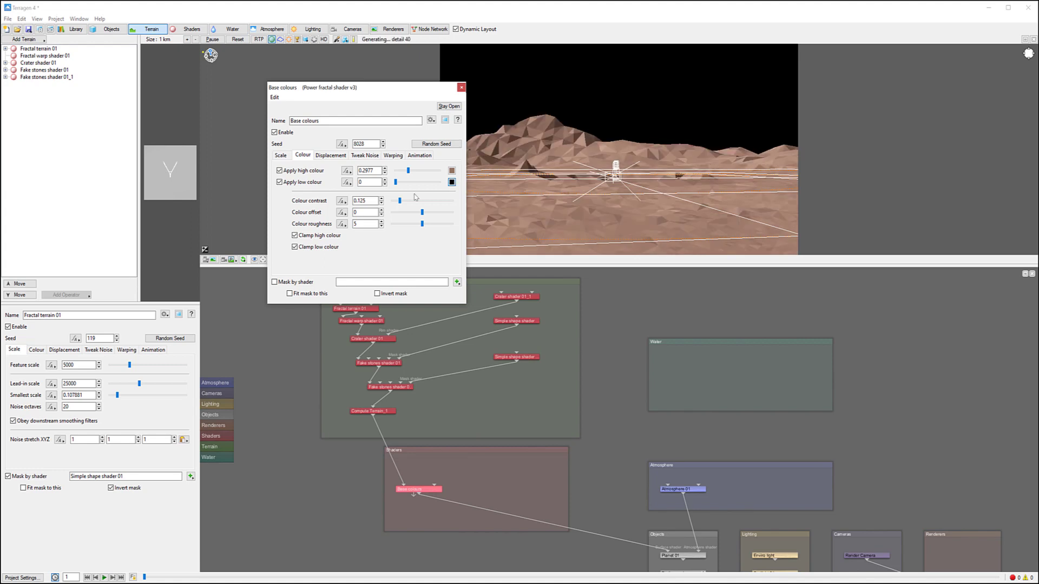
Set the low colour of the Base colours shader to a very dark reddish brown with a value of 0.05459.
left_click(452, 182)
left_click_drag(179, 245, 179, 218)
left_click(134, 194)
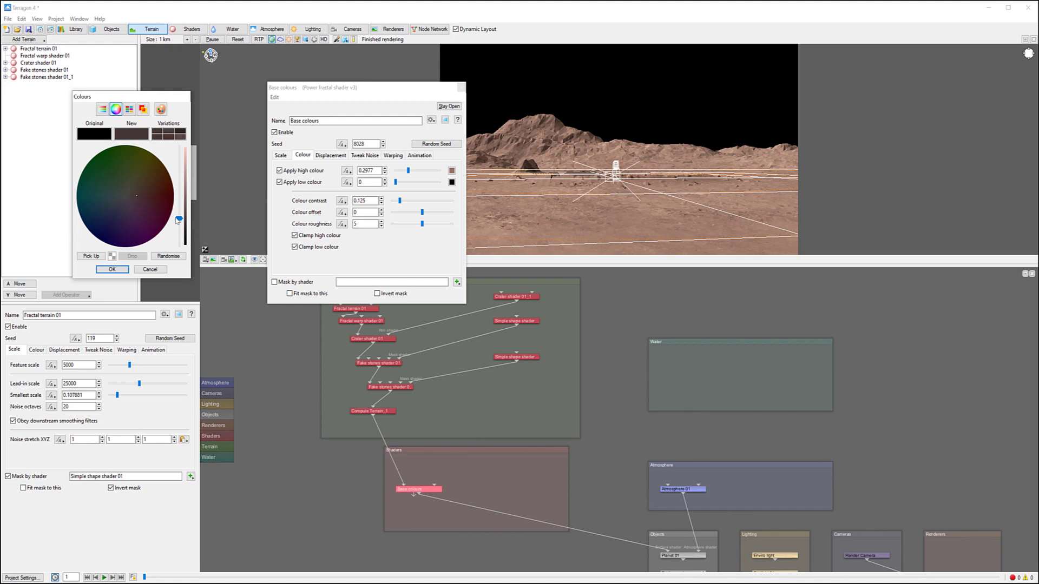
left_click(127, 270)
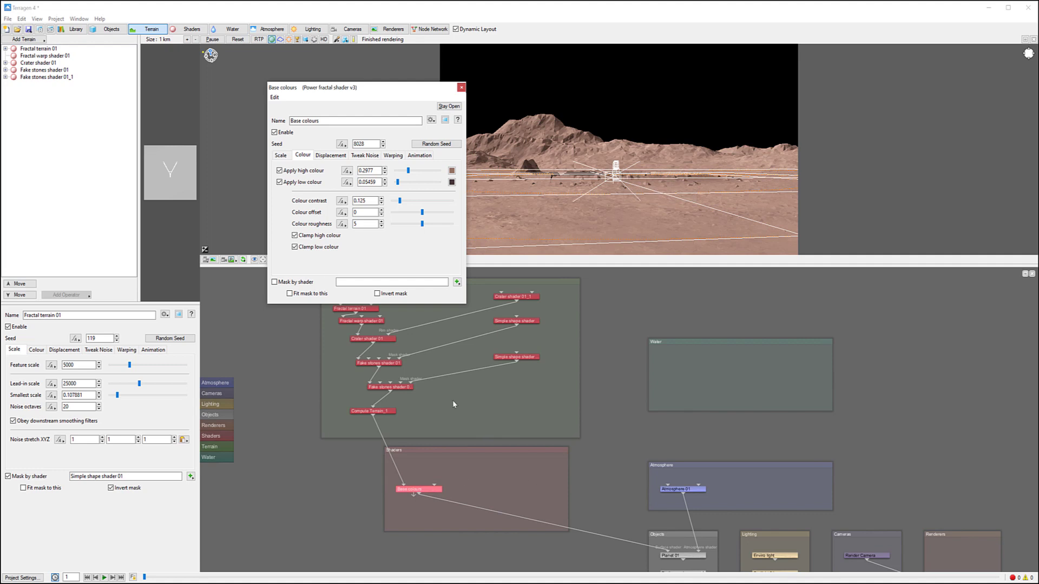
Duplicate the Base colours shader and place the copy beside the original in the Shaders group.
left_click(512, 481)
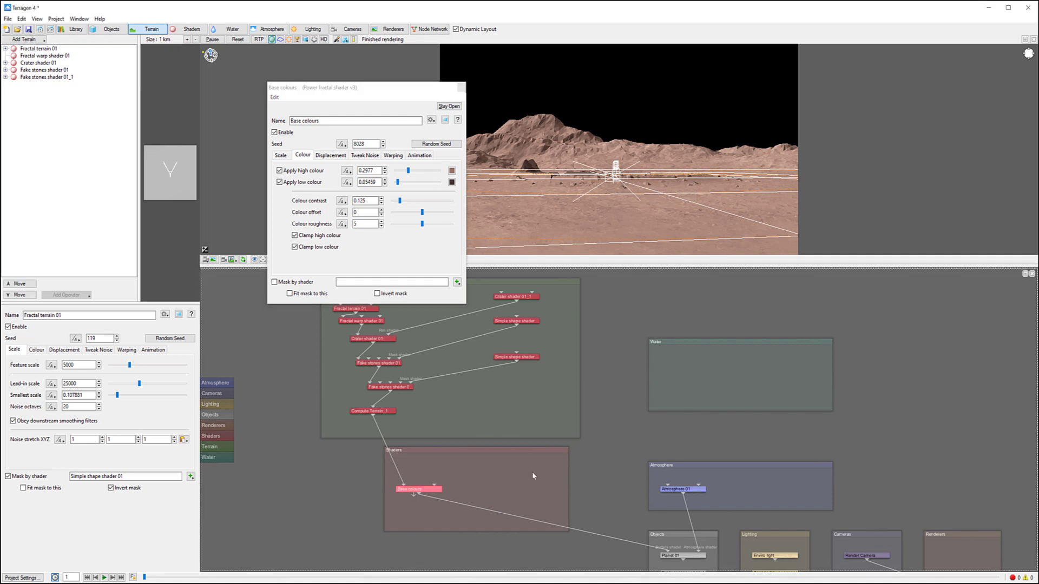
key("ctrl+v")
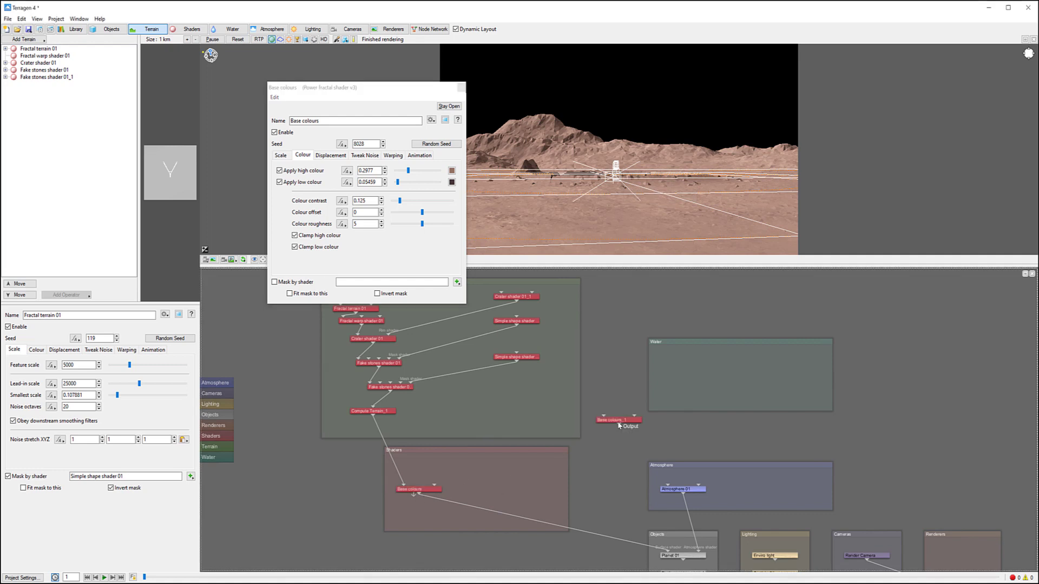
left_click_drag(634, 420, 504, 471)
right_click(548, 469)
mouse_move(605, 464)
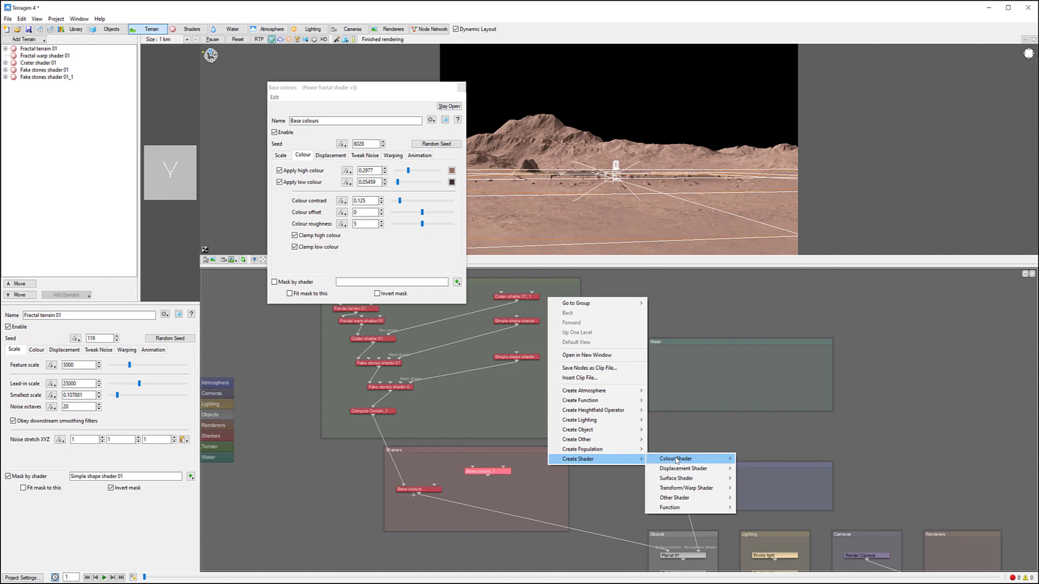
mouse_move(676, 460)
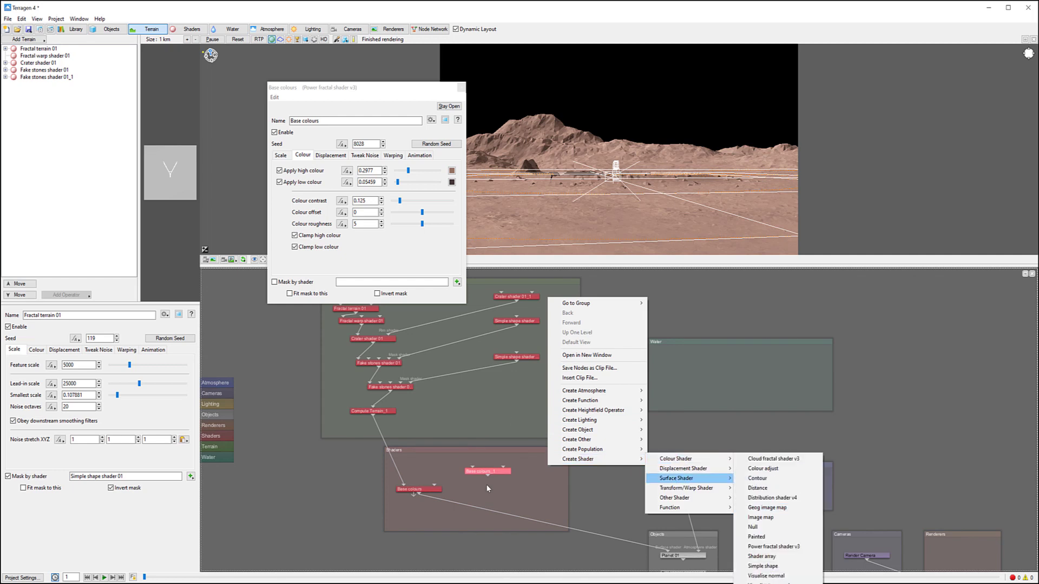
left_click(504, 475)
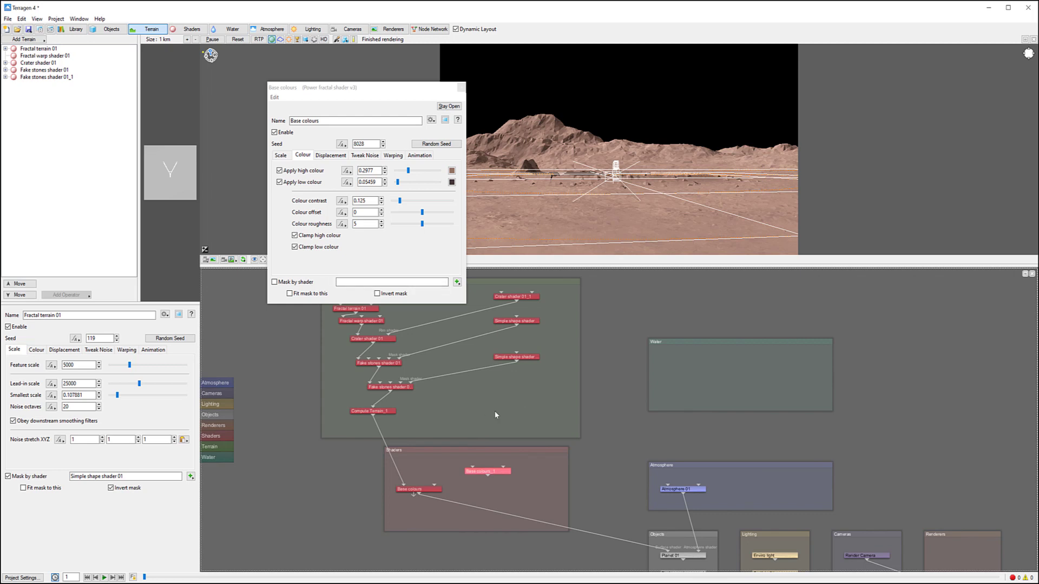
Feed Base colours into the main input of Base colours_1 and use Simple shape shader 01_1 as its mask.
left_click_drag(417, 494, 474, 469)
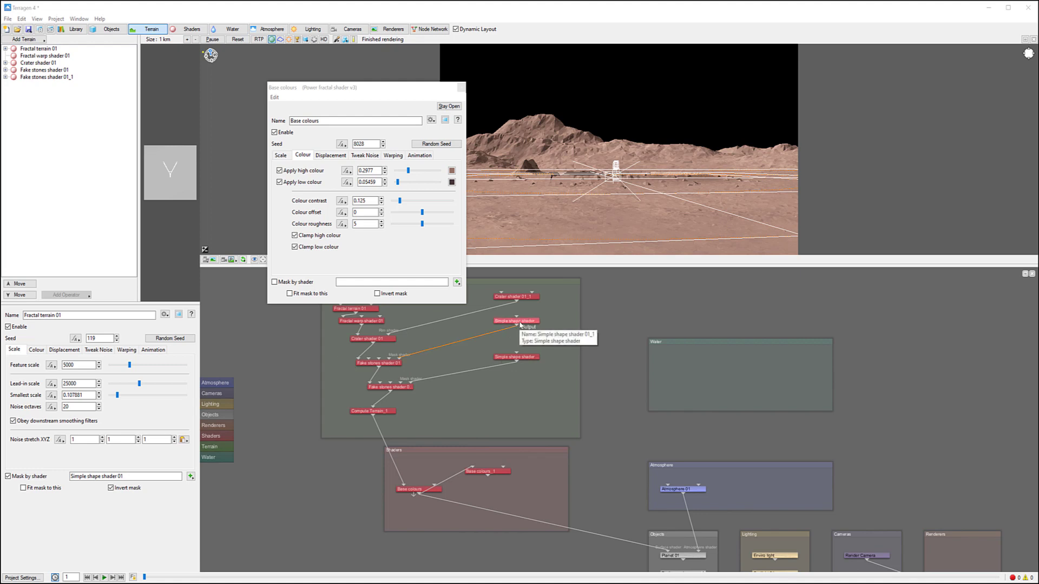
left_click_drag(520, 325, 506, 474)
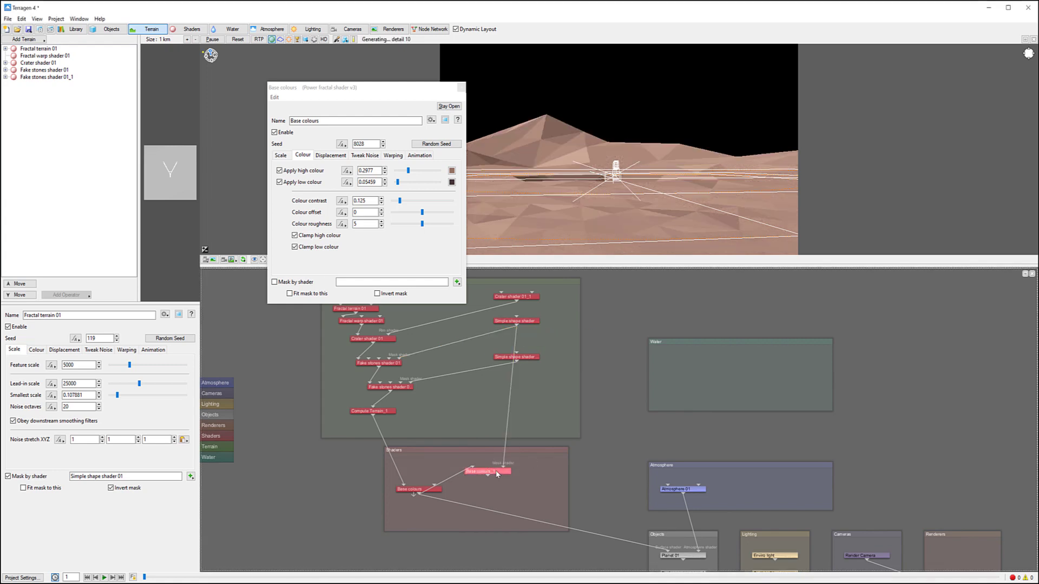
Set the high colour of Base colours_1 to a saturated red with a value of 0.3587.
double_click(497, 472)
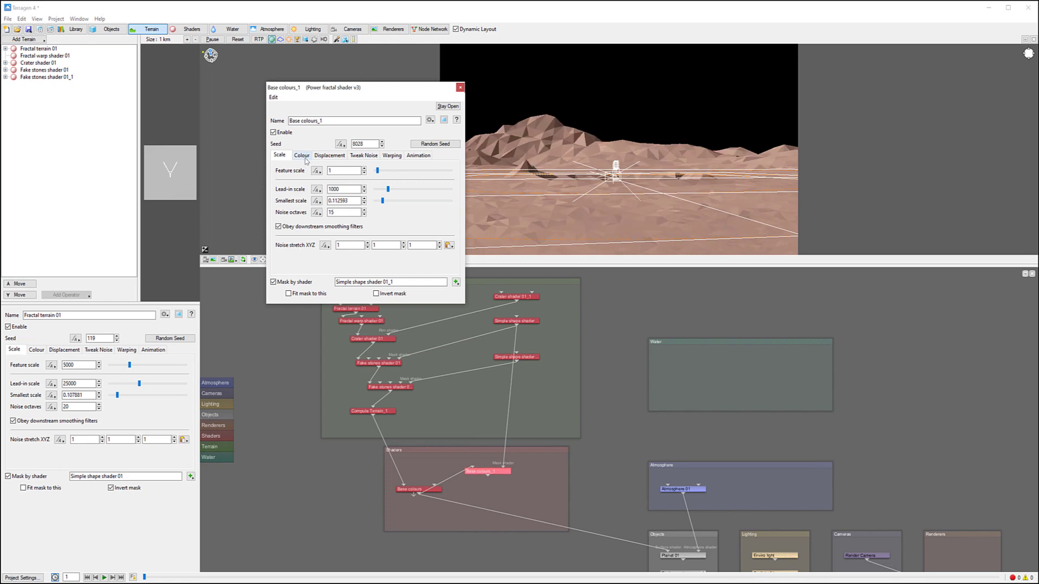
left_click(304, 158)
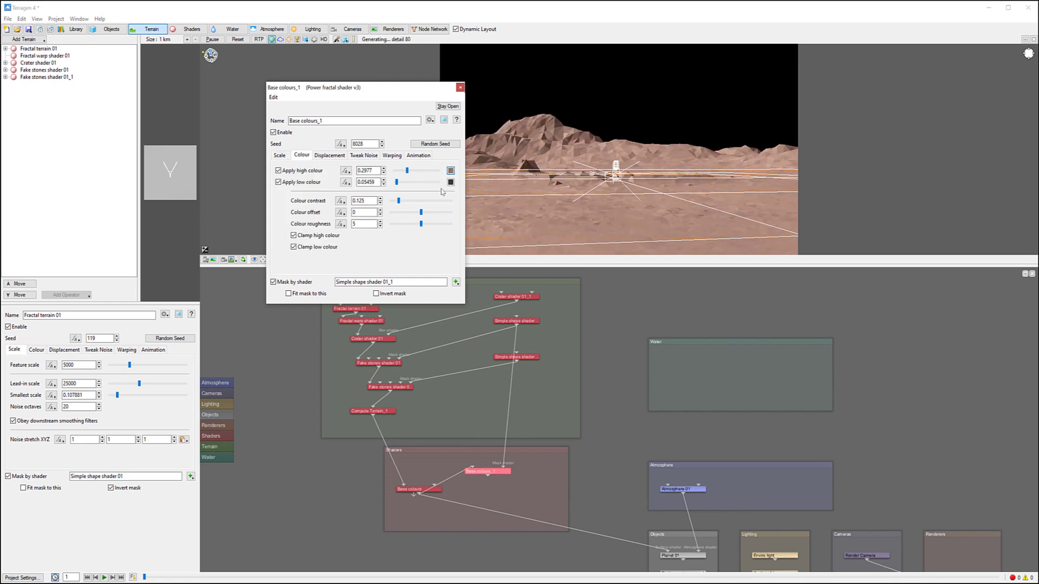
left_click(450, 171)
left_click(156, 204)
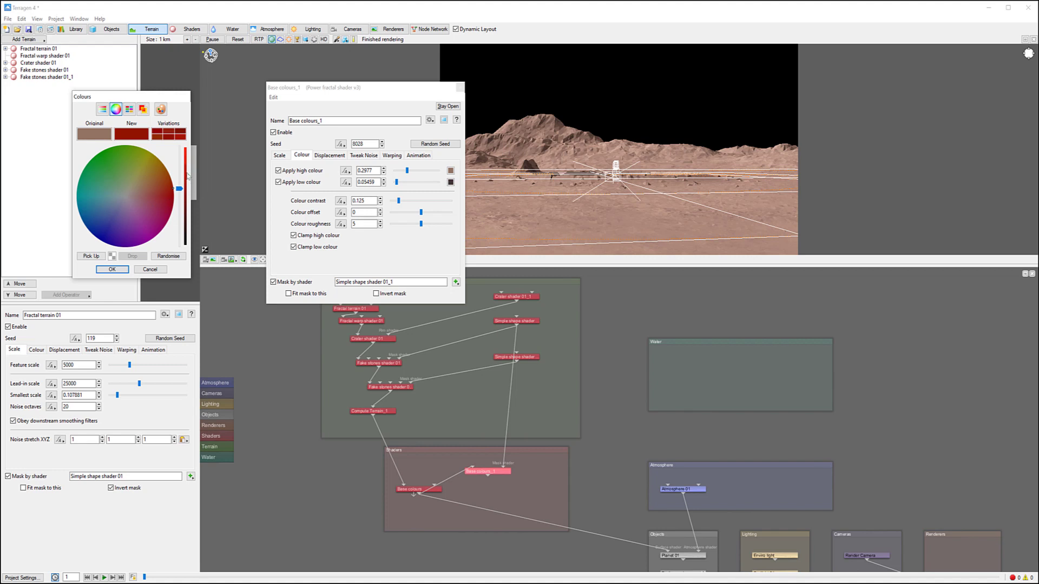
left_click_drag(180, 190, 179, 184)
left_click(107, 272)
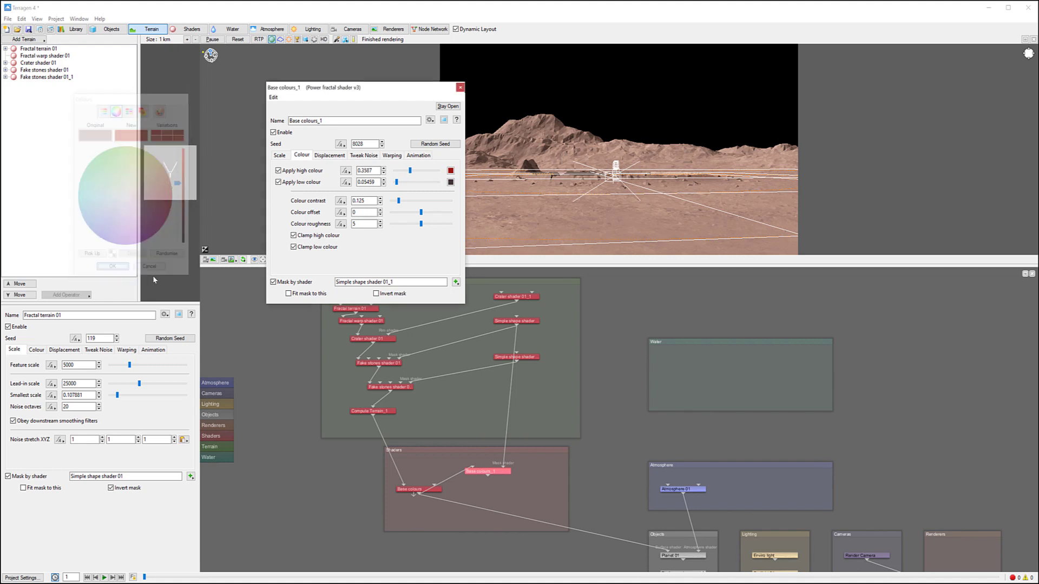
Set the low colour of Base colours_1 to a dark teal with a value of 0.139.
left_click(450, 182)
left_click(92, 190)
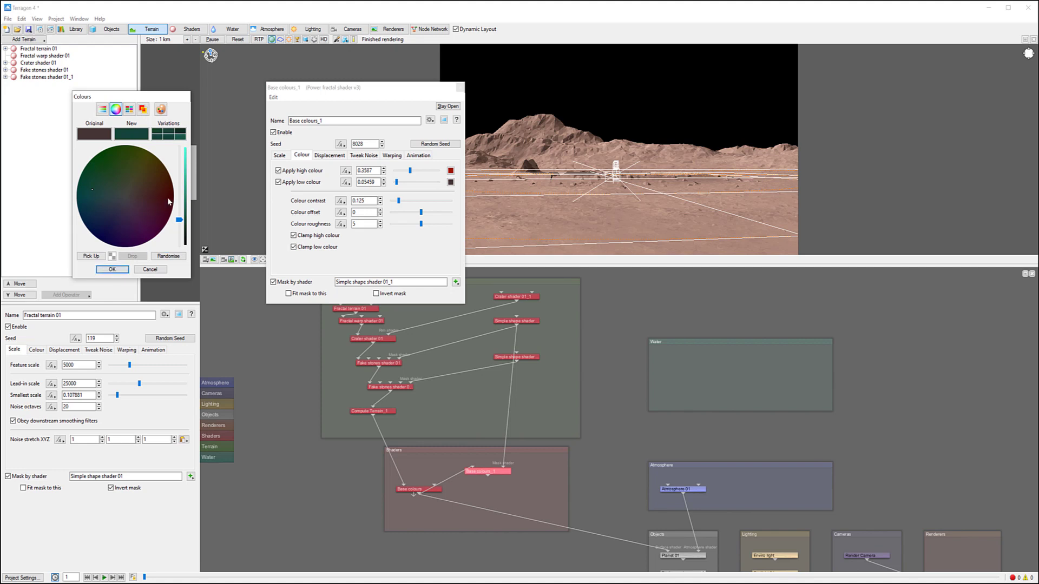
left_click_drag(185, 220, 185, 206)
left_click(112, 270)
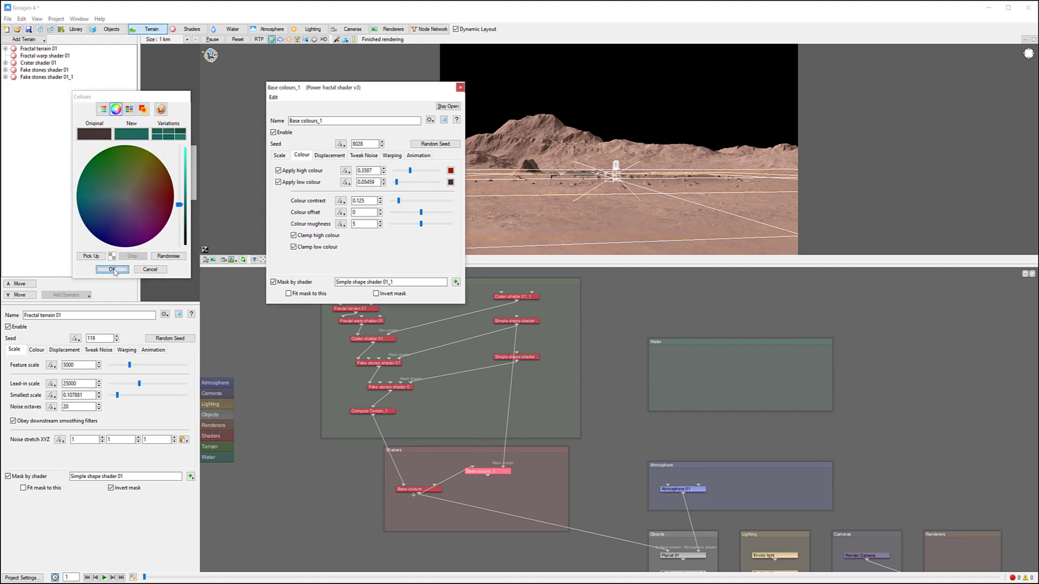
Connect the Base colours_1 output to the surface shader input of Planet 01, replacing the Base colours connection.
left_click(492, 477)
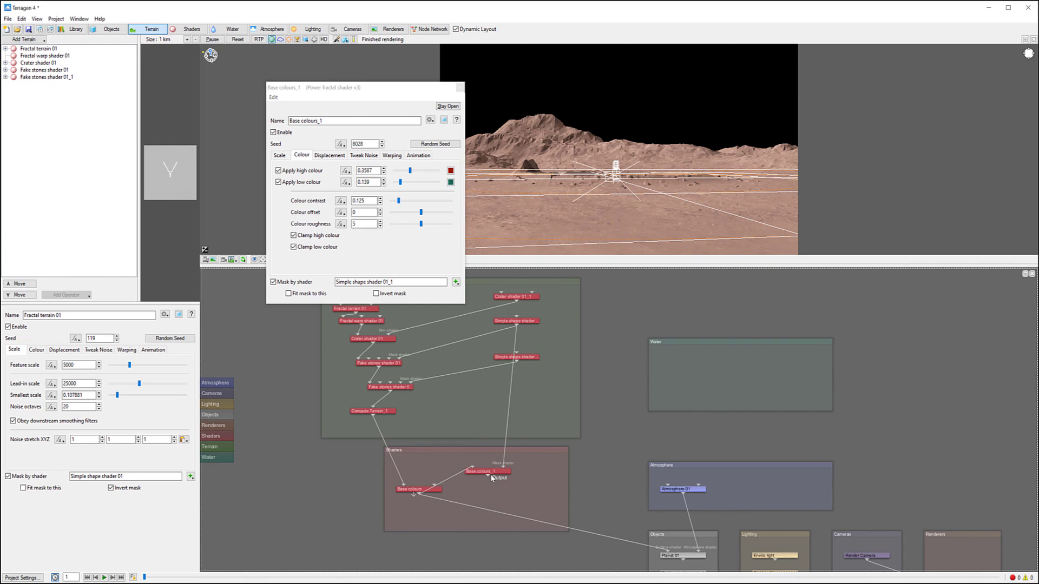
left_click_drag(490, 477, 669, 556)
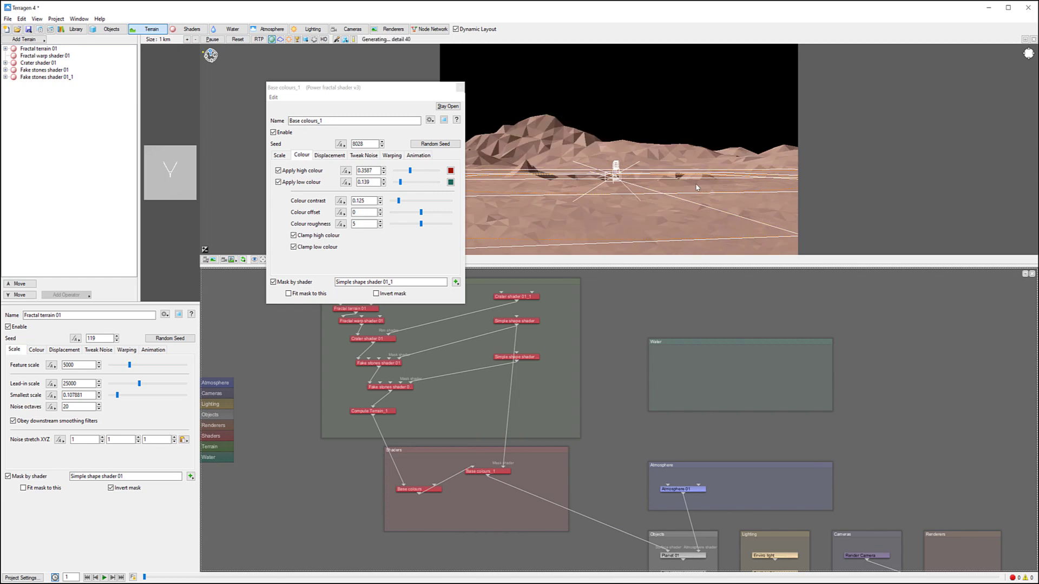
Brighten Base colours_1 to a high colour of 0.5562 and low colour of 0.2625, and space its node away from Base colours.
mouse_move(409, 170)
left_mouse_down()
mouse_move(418, 171)
mouse_move(407, 184)
left_mouse_up()
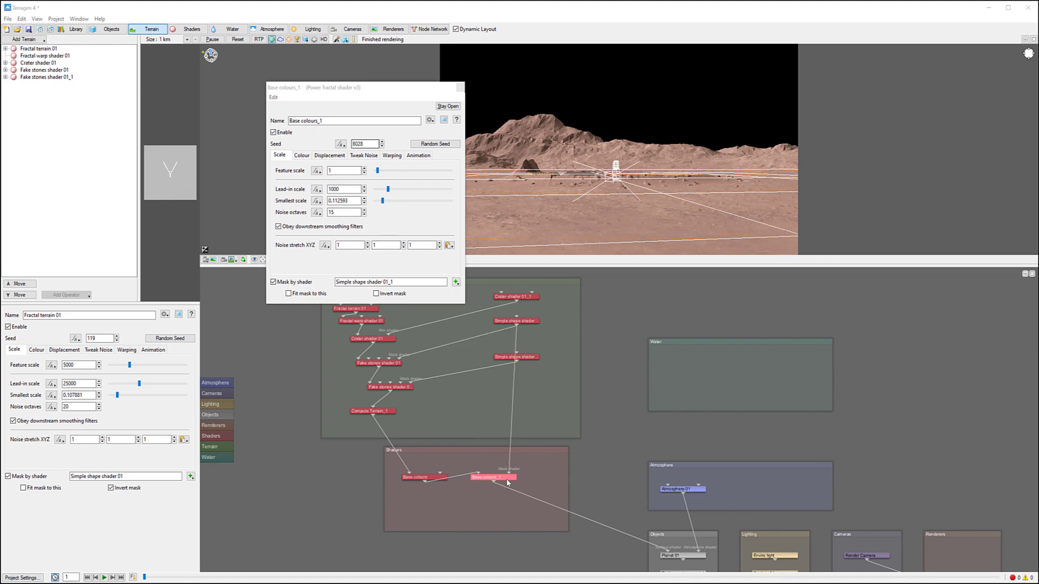
left_click_drag(507, 484, 519, 489)
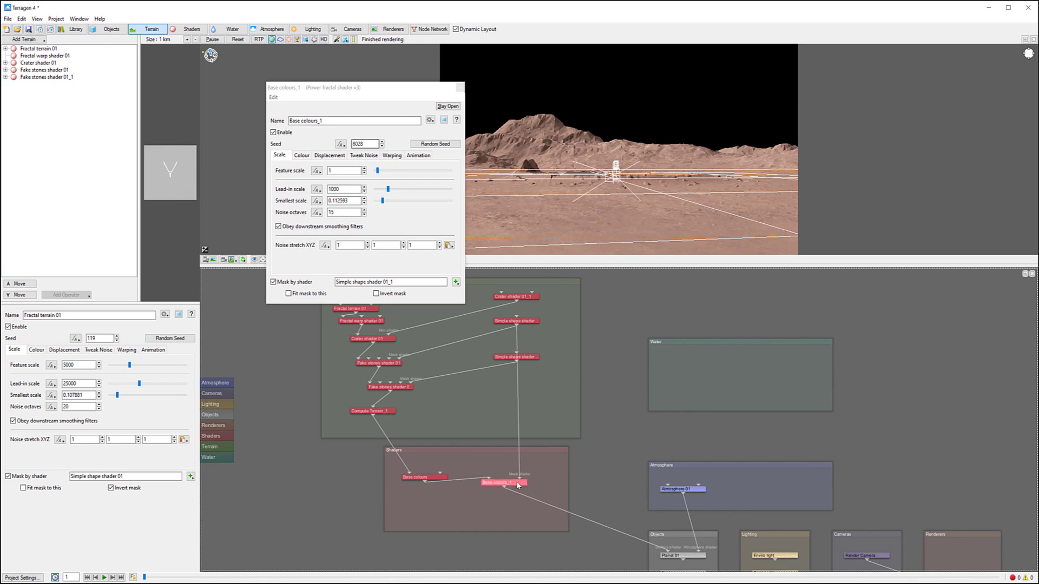
Change the high colour of Base colours_1 to a pale beige with a value of 0.5542.
left_click(301, 156)
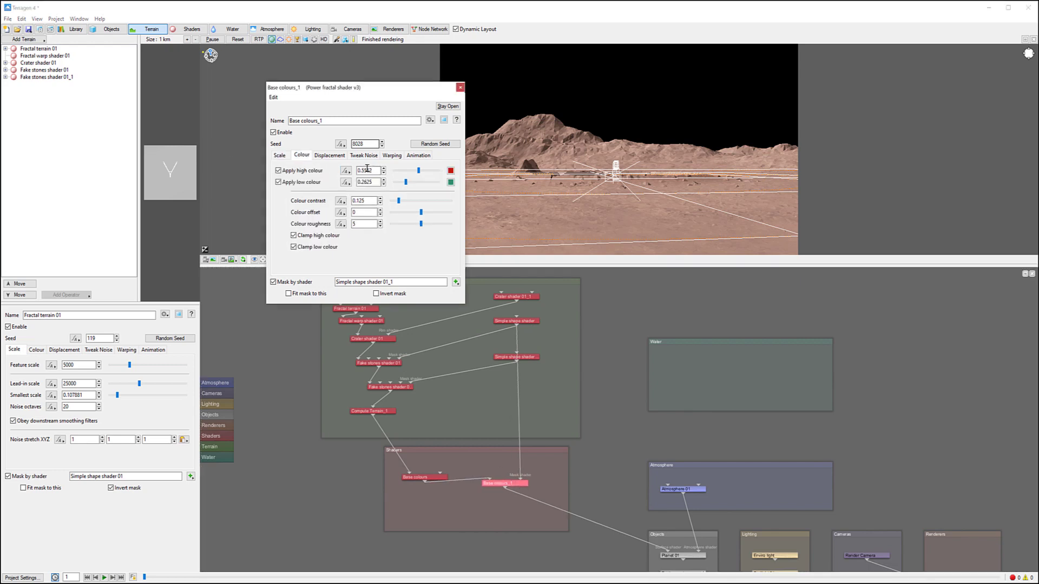
left_click(450, 170)
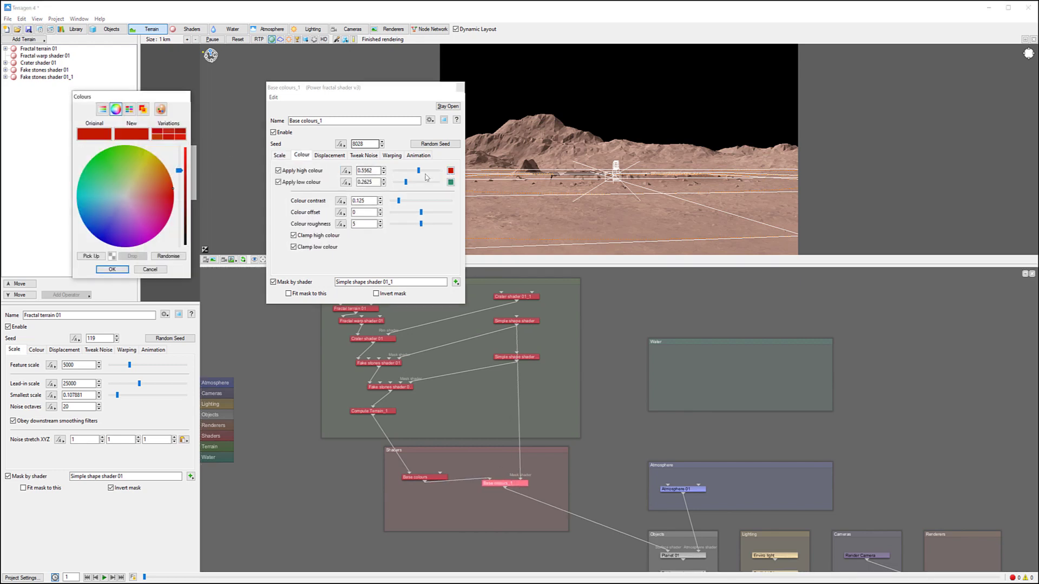
left_click(134, 190)
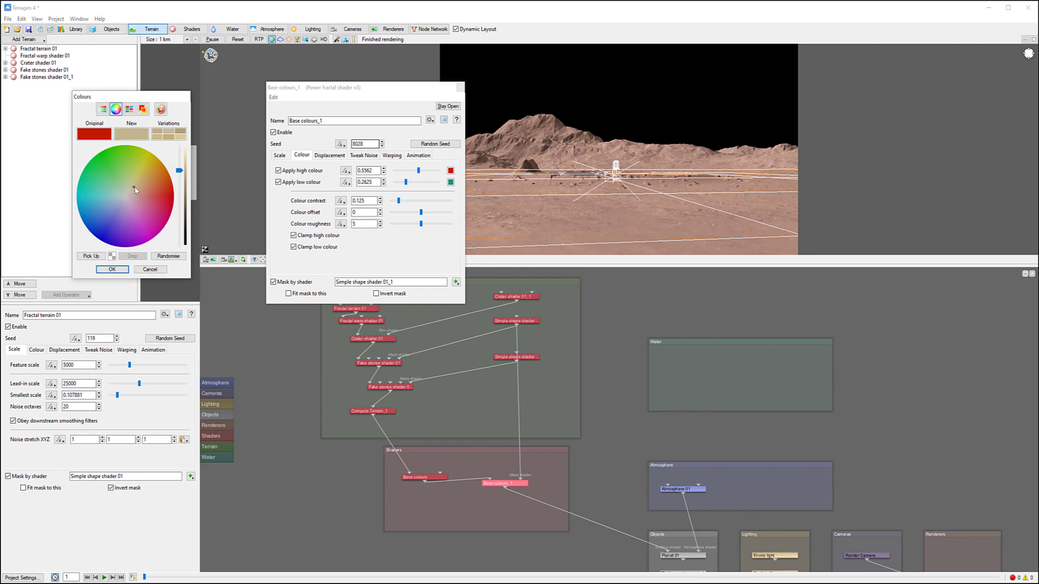
left_click(112, 269)
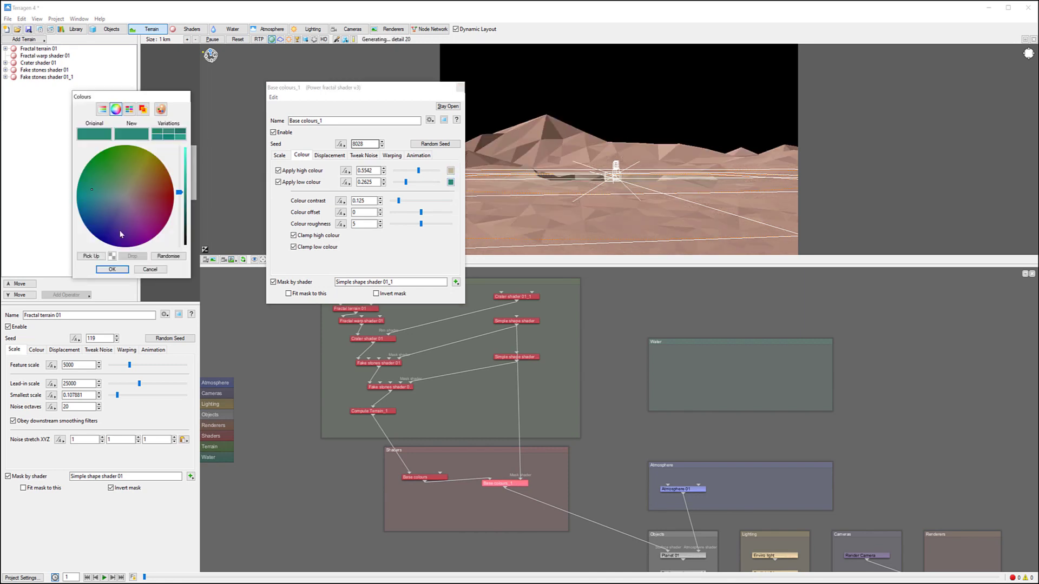
Change the low colour of Base colours_1 to a near-black grey with a value of 0.02095 and close its settings.
left_click(120, 202)
left_click_drag(179, 192, 179, 228)
left_click(112, 270)
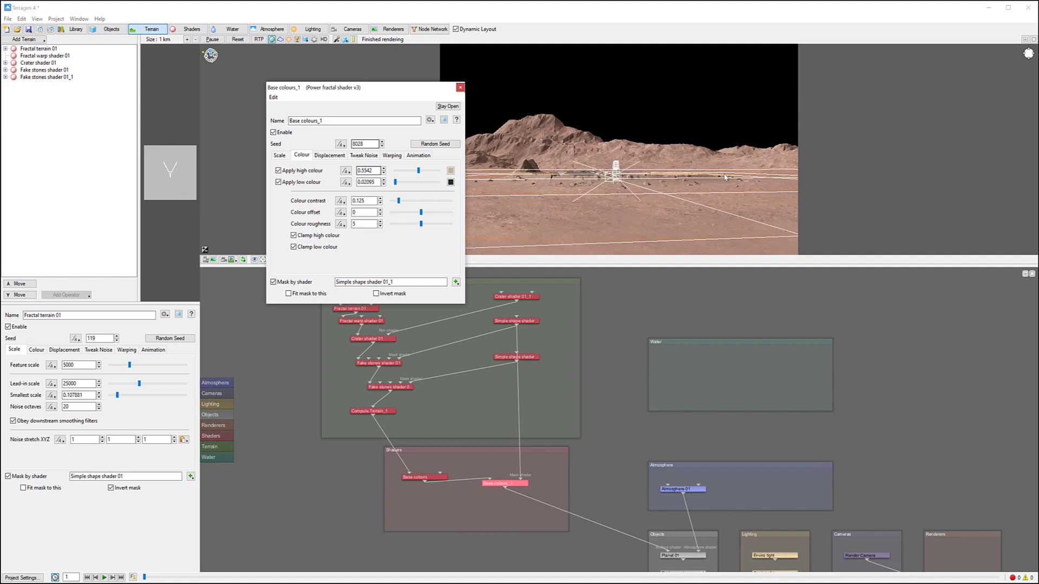
left_click(460, 88)
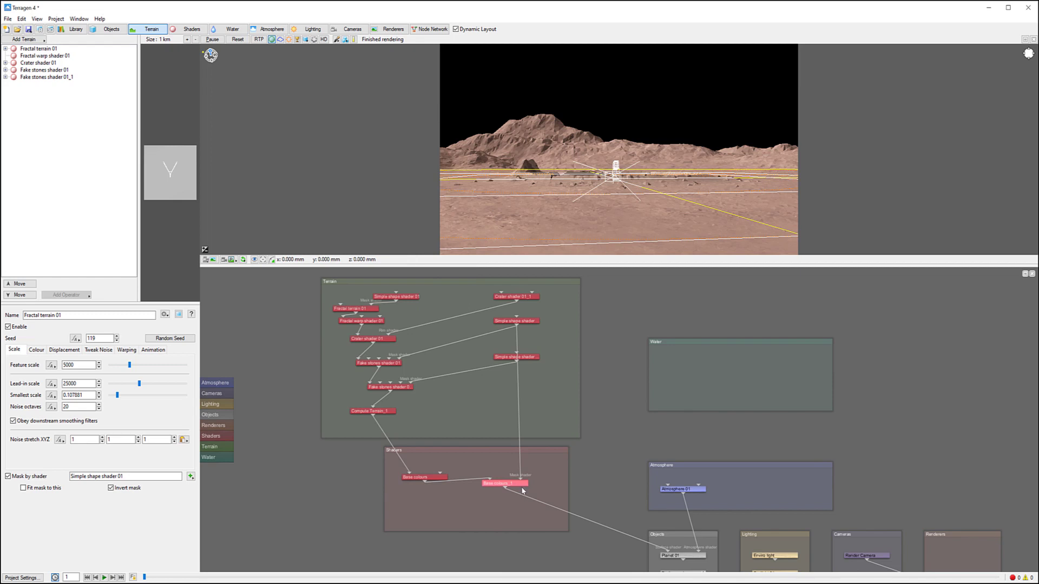
Duplicate the Base colours_1 shader and place the copy just below it in the Shaders group.
key("ctrl+v")
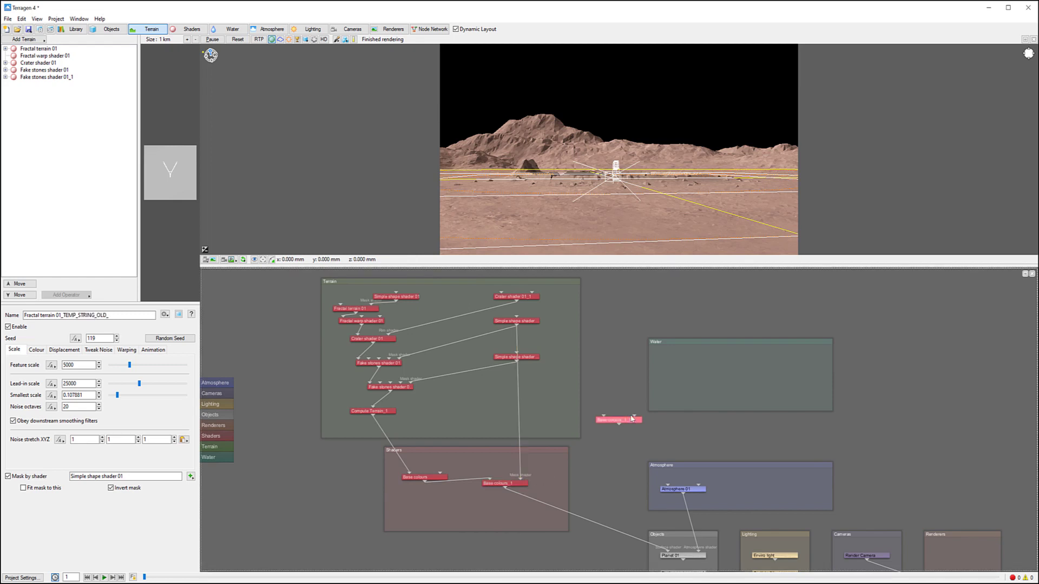
left_click_drag(631, 419, 541, 503)
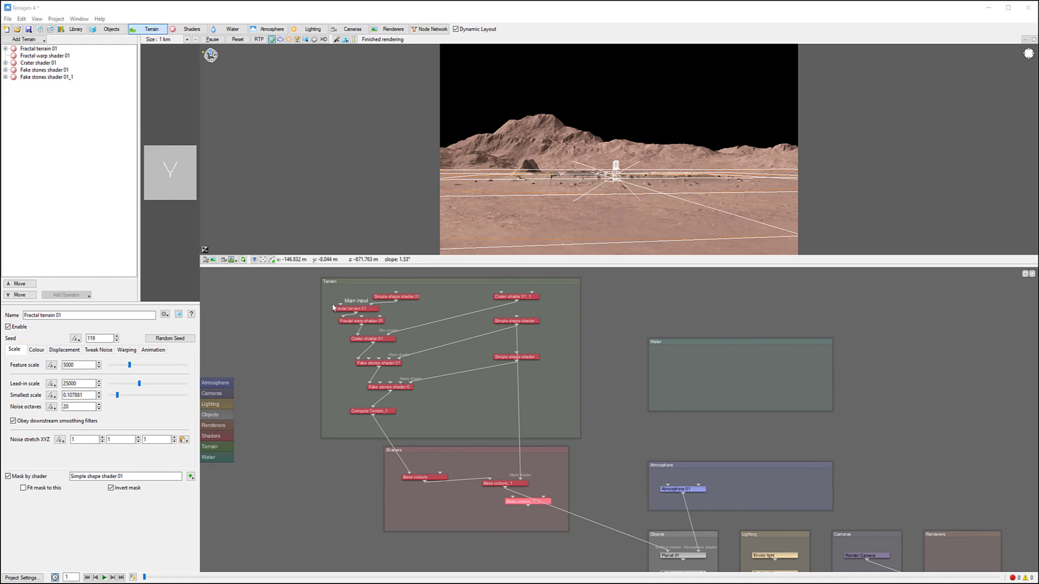
Set the feature scale of Fractal terrain 01 to 2800.
left_click(369, 308)
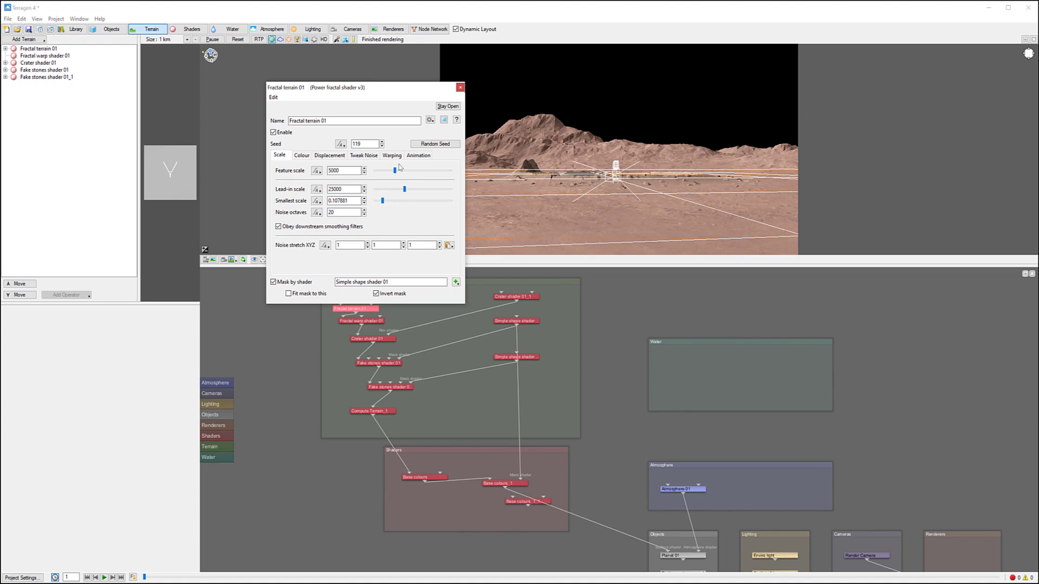
left_click_drag(346, 171, 278, 161)
type("2800")
key("Return")
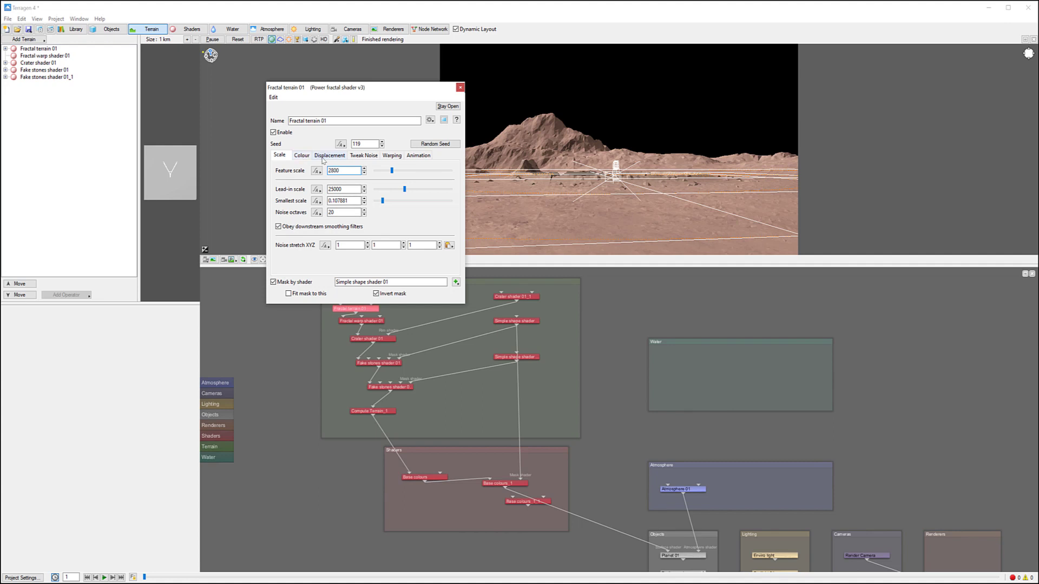
Change the high colour swatch of Fractal terrain 01 to a pale yellow.
left_click(301, 156)
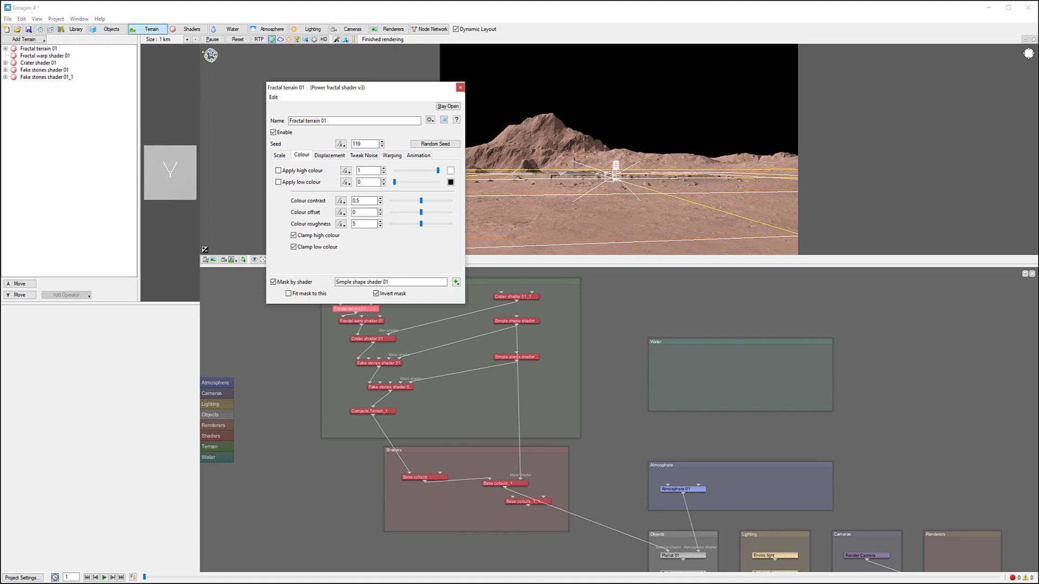
left_click(451, 170)
left_click(130, 188)
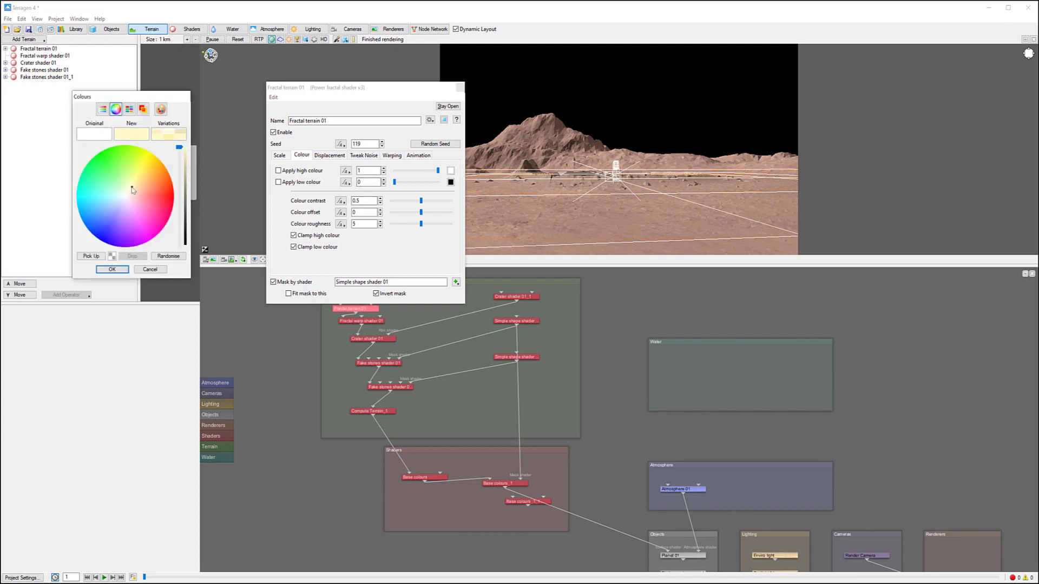
left_click(112, 268)
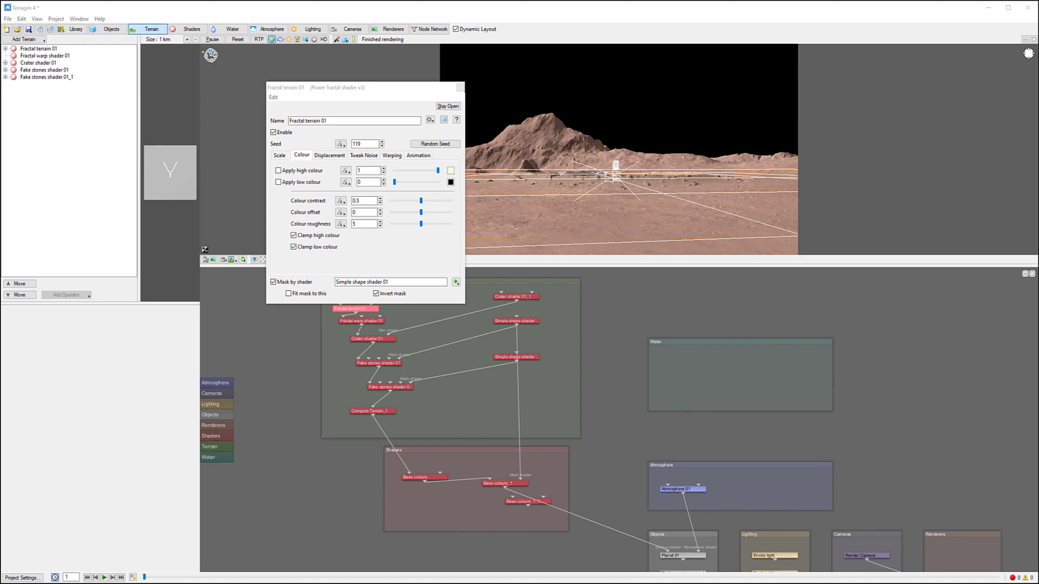
Set the noise flavour of Fractal terrain 01 to Voronoi billows with a clumping of variation of 0.63125, and close its settings.
left_click(364, 155)
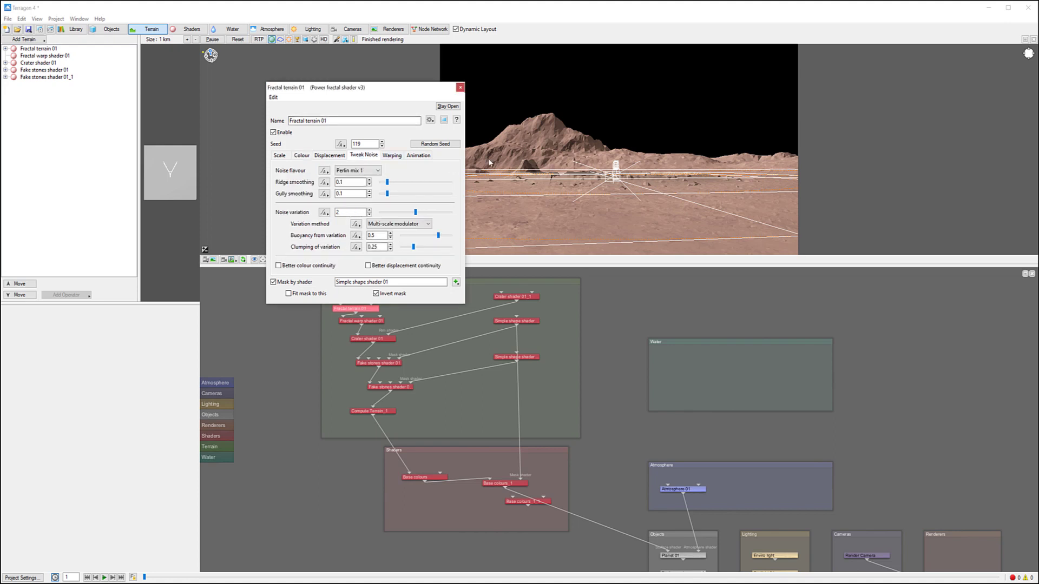
left_click(377, 171)
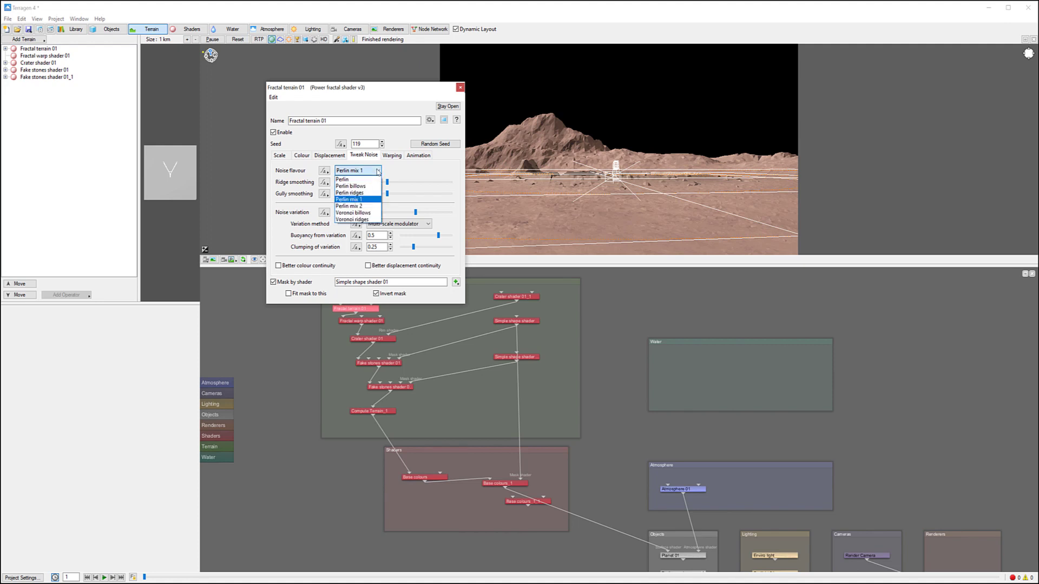
left_click(368, 214)
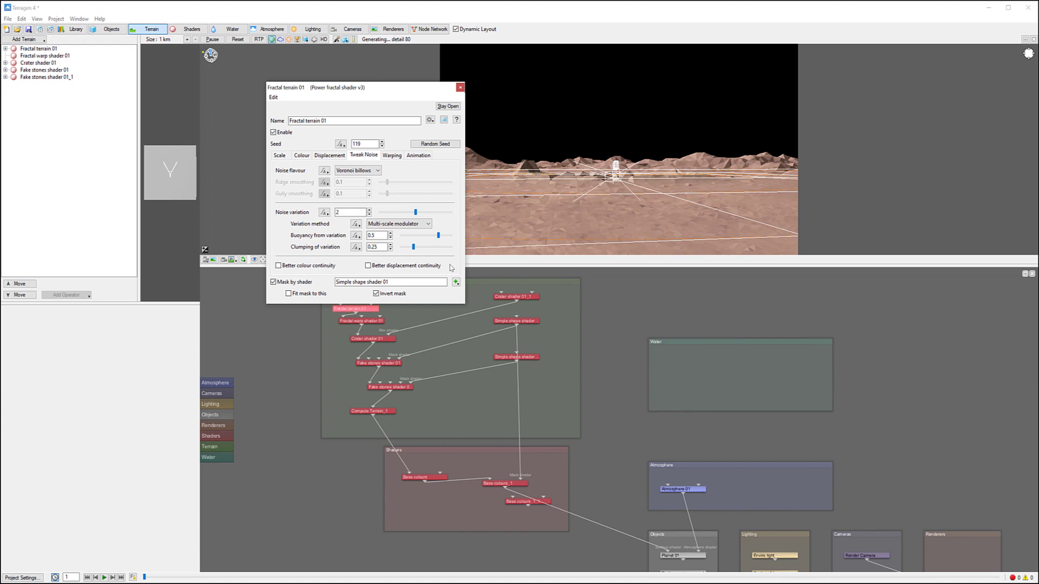
left_click_drag(415, 250, 433, 250)
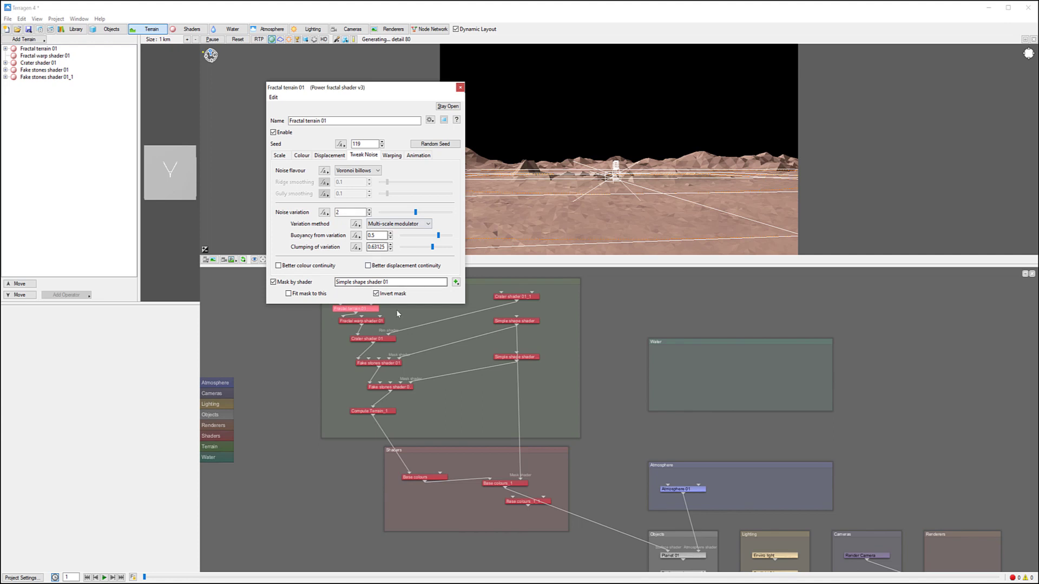
left_click(460, 87)
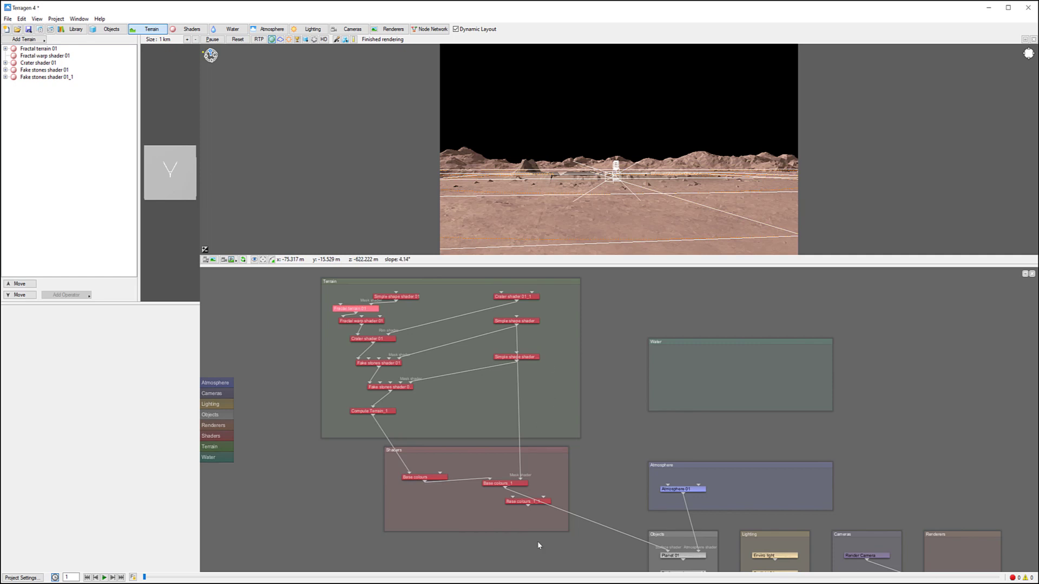
Change the high colour of Base colours_1_1 to a darker beige-brown with a value of 0.3537.
left_click(521, 505)
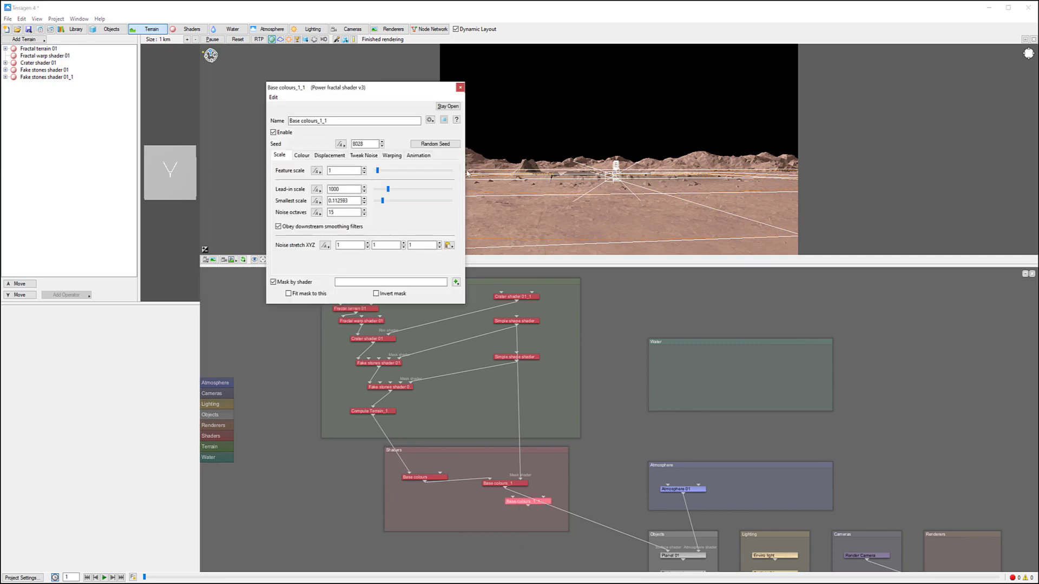
left_click(302, 155)
left_click(450, 170)
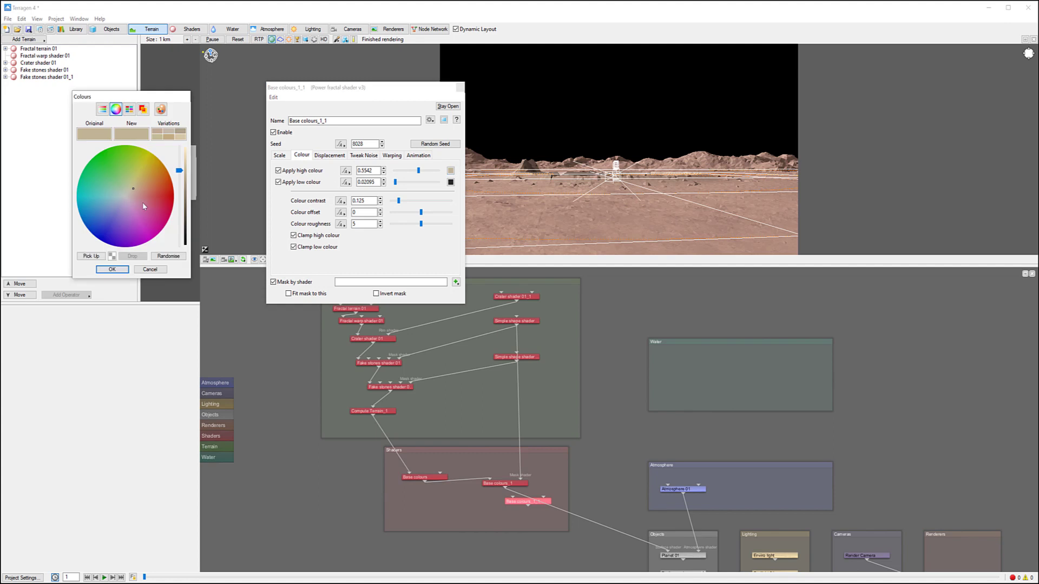
mouse_move(134, 190)
left_mouse_down()
mouse_move(180, 166)
mouse_move(178, 186)
left_mouse_up()
left_click(112, 269)
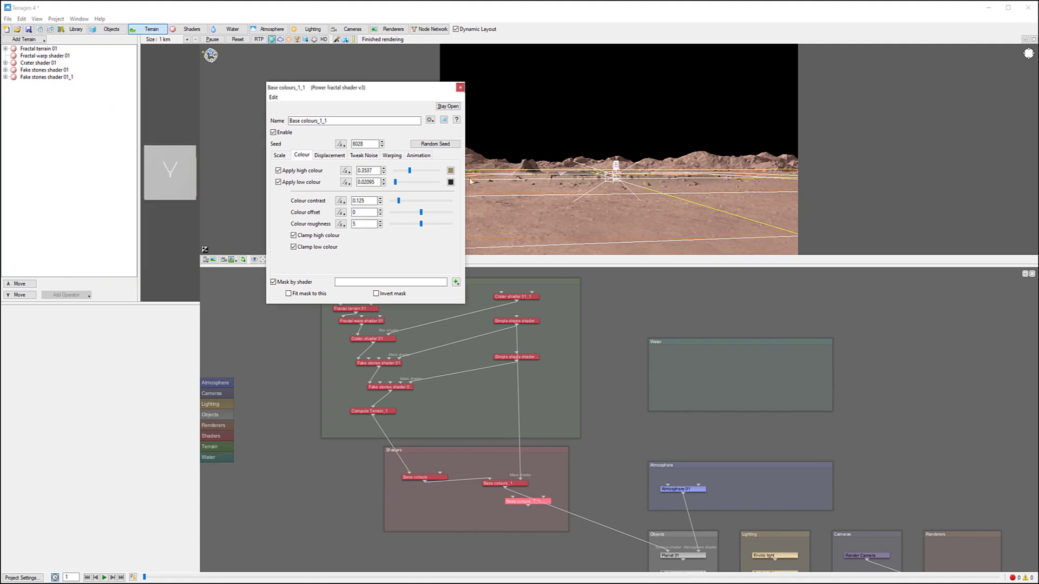
Darken the low colour of Base colours_1_1 to a value of 0.01607 and close its settings.
left_click(451, 183)
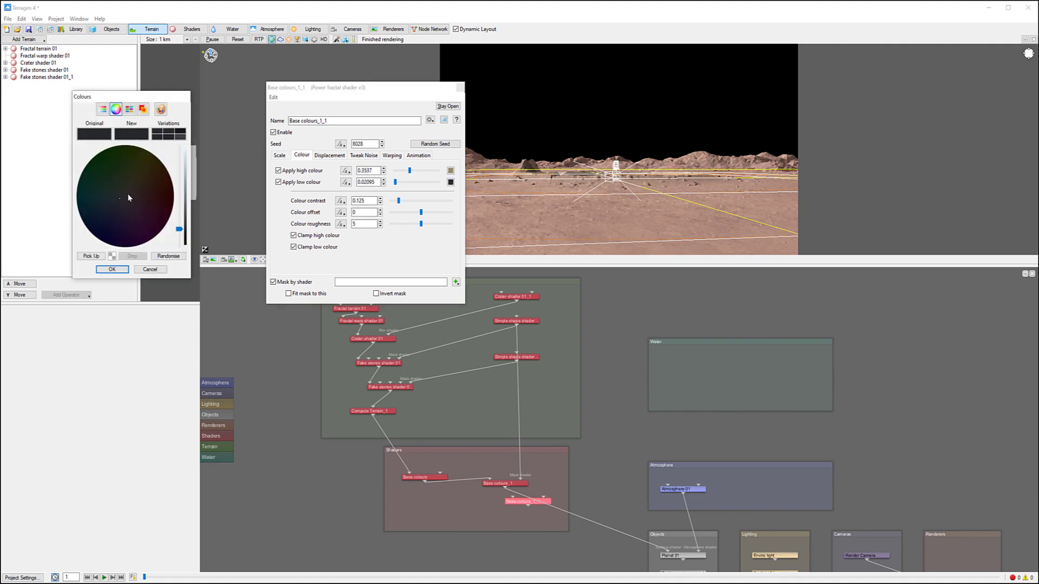
left_click_drag(179, 229, 179, 230)
left_click(110, 271)
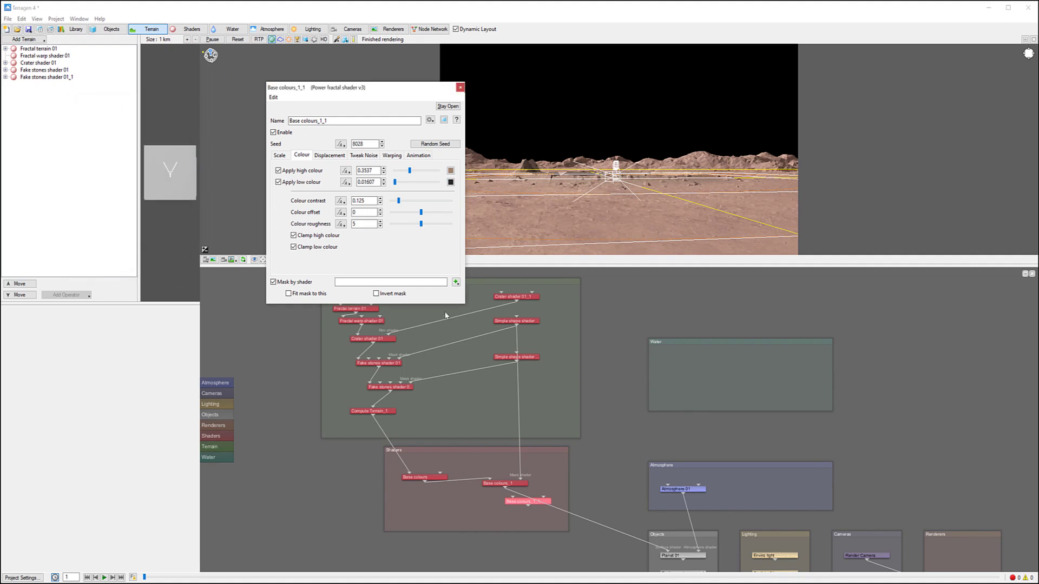
left_click(460, 87)
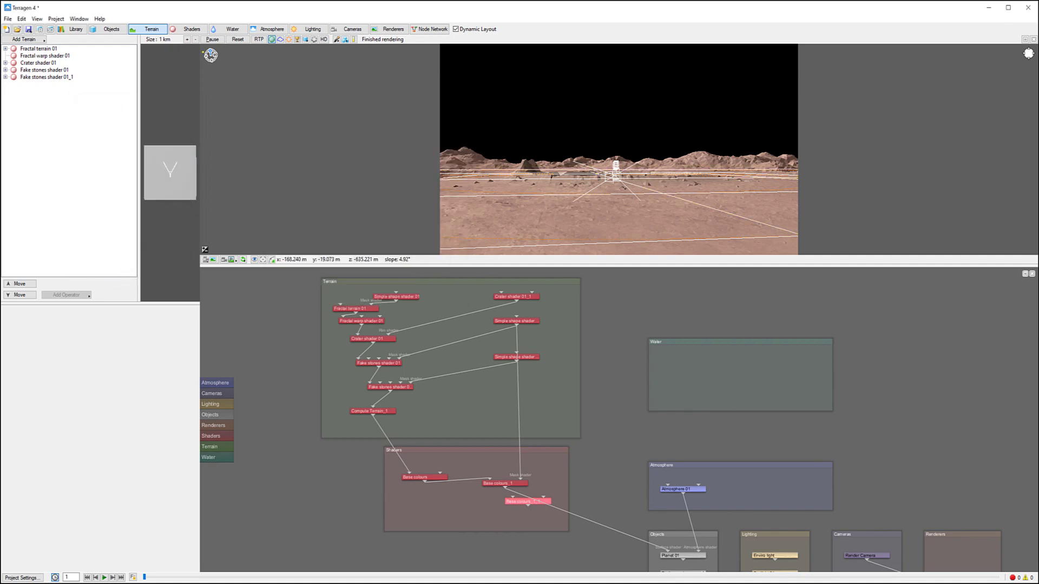
Wire Base colours_1_1 between Base colours_1 and Planet 01, and use Fractal terrain 01 as its mask shader.
left_click_drag(505, 488, 513, 497)
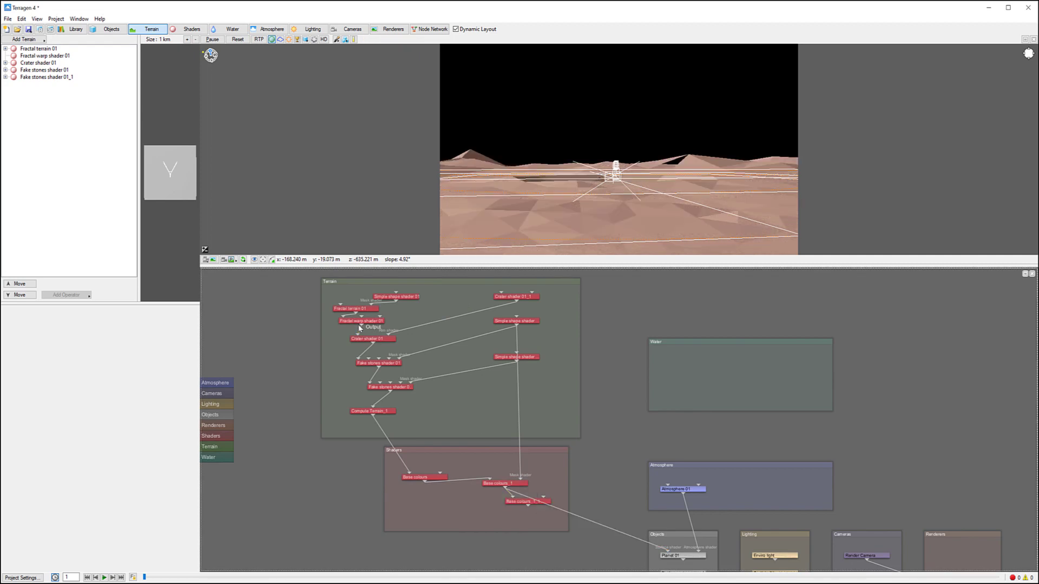
left_click_drag(376, 340, 543, 497)
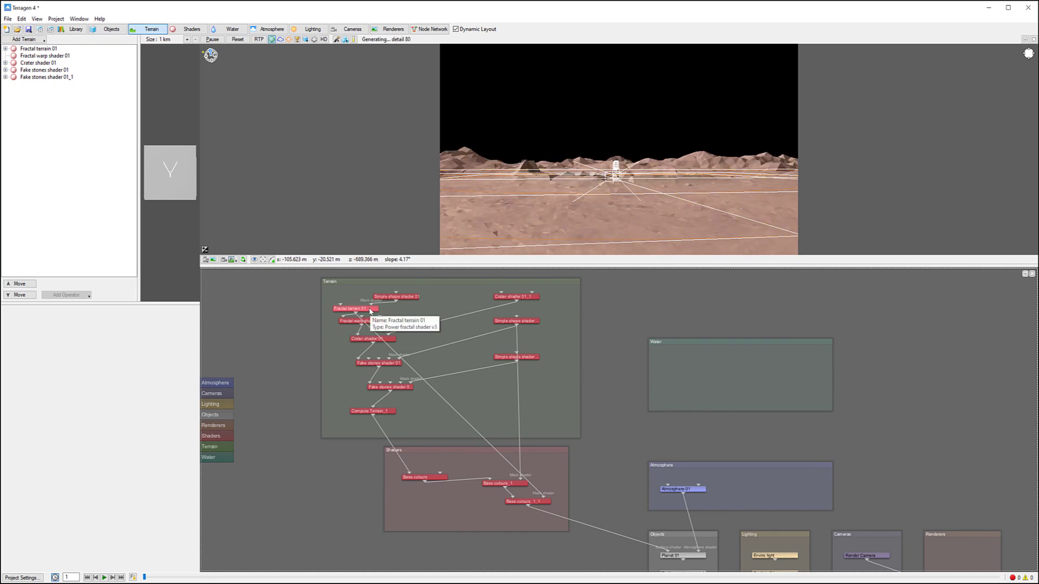
Set the high colour value of Base colours_1_1 to 0.525, colour contrast to 0.625 and colour roughness to 7.875, then close its settings.
double_click(549, 504)
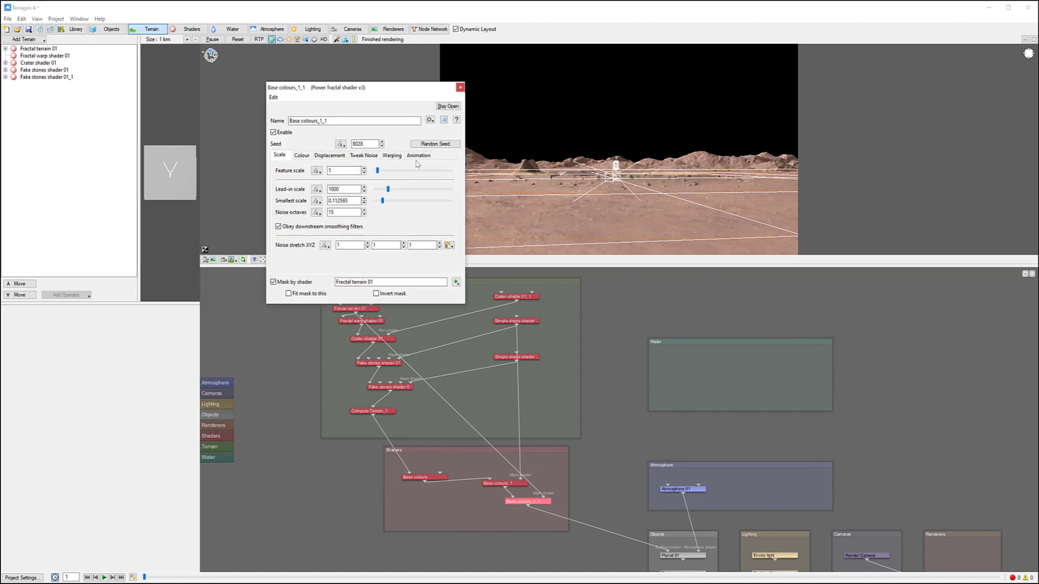
left_click(302, 155)
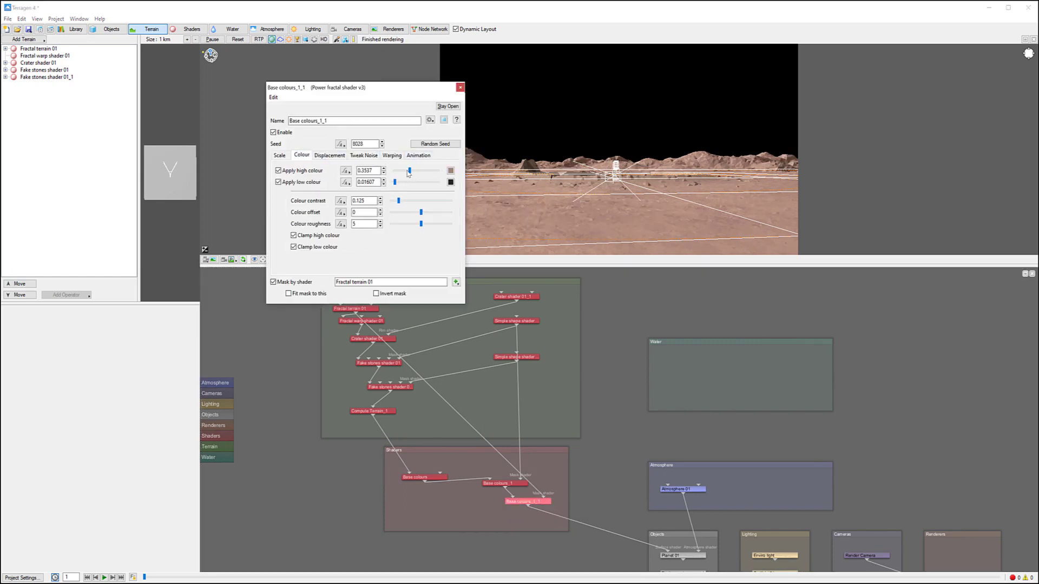
left_click_drag(411, 171, 438, 224)
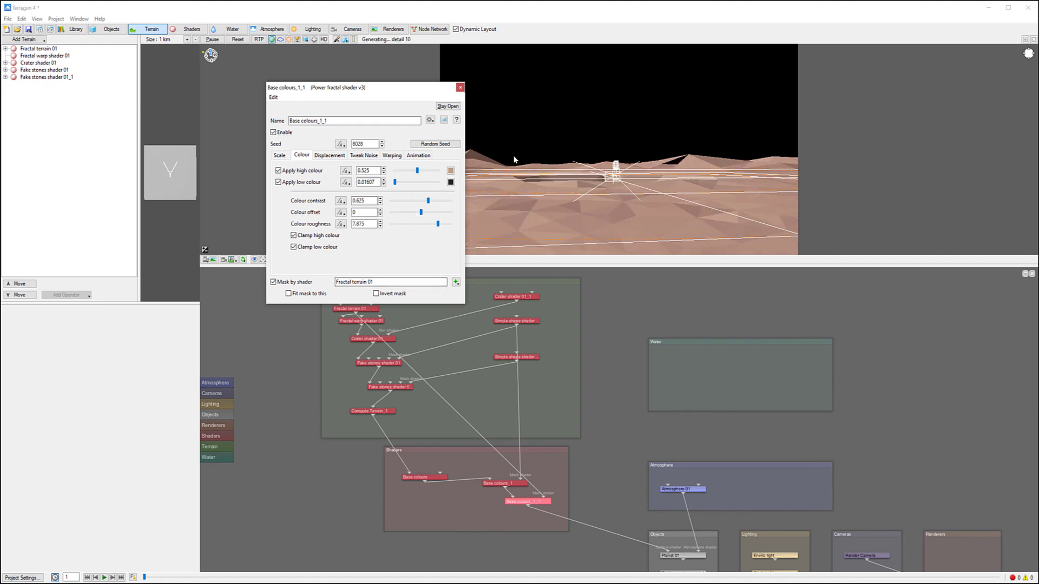
left_click(460, 87)
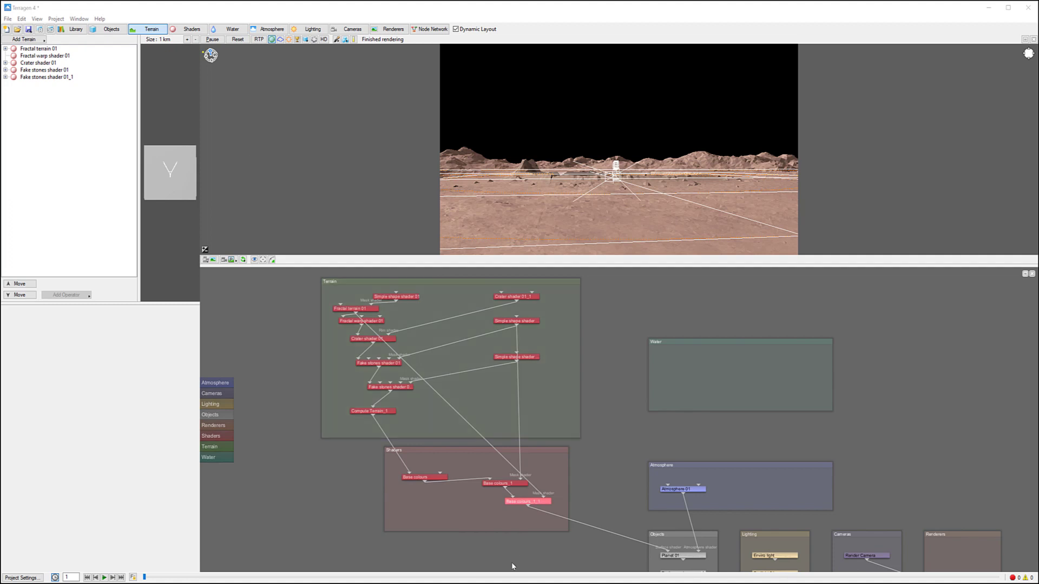
Switch to DAZ Studio with the Resistance Fighter Jet scene and enlarge its window to nearly fill the screen.
key("alt+Tab")
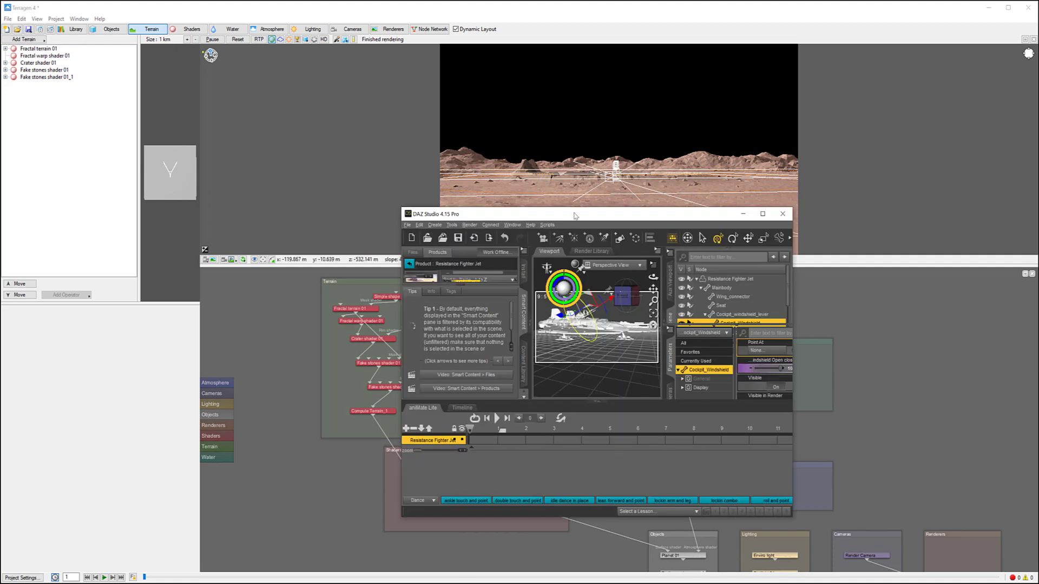
left_click_drag(580, 220, 258, 20)
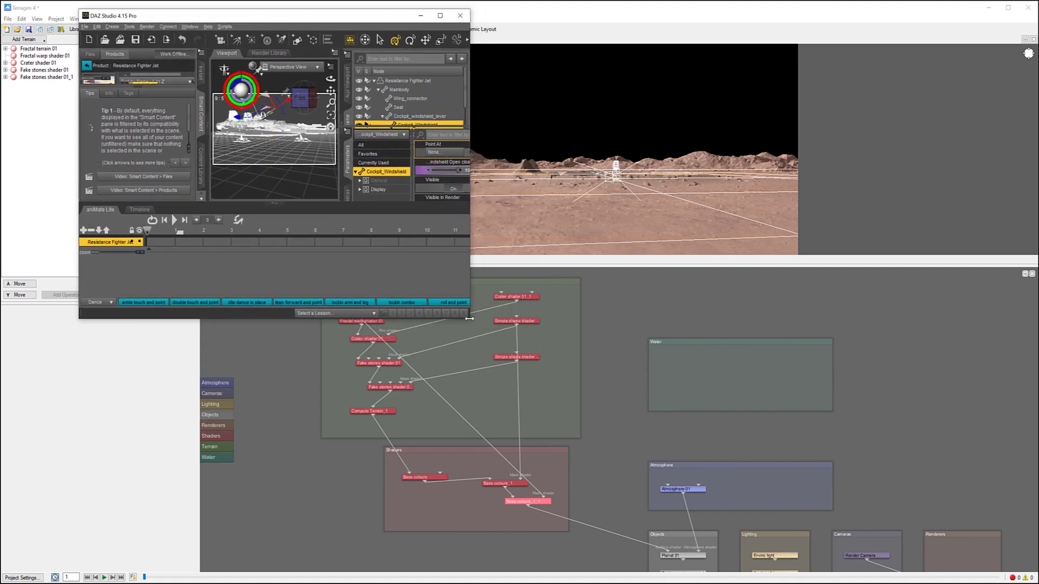
left_click_drag(468, 320, 993, 563)
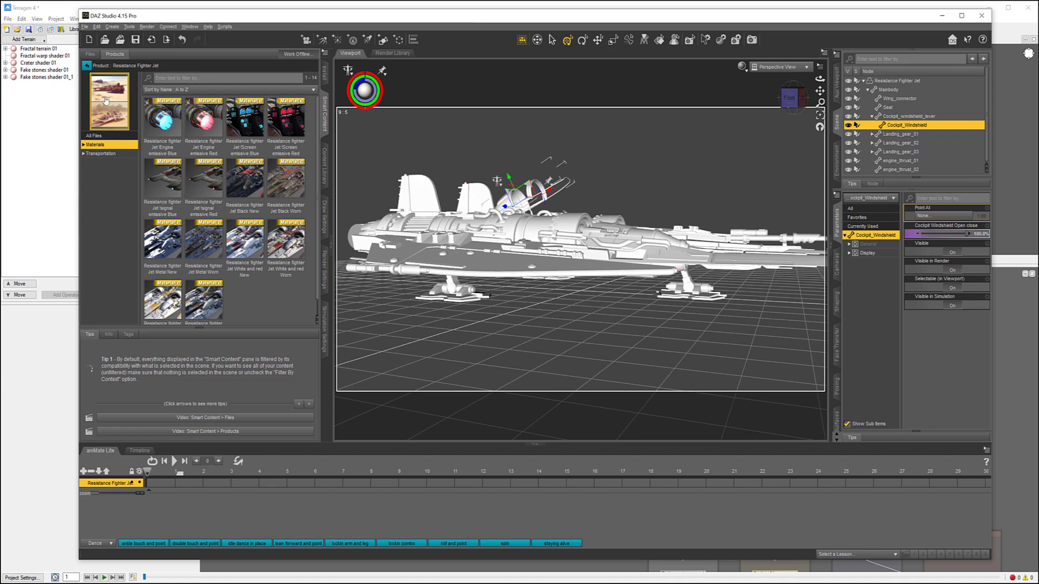
left_click_drag(98, 111, 671, 260)
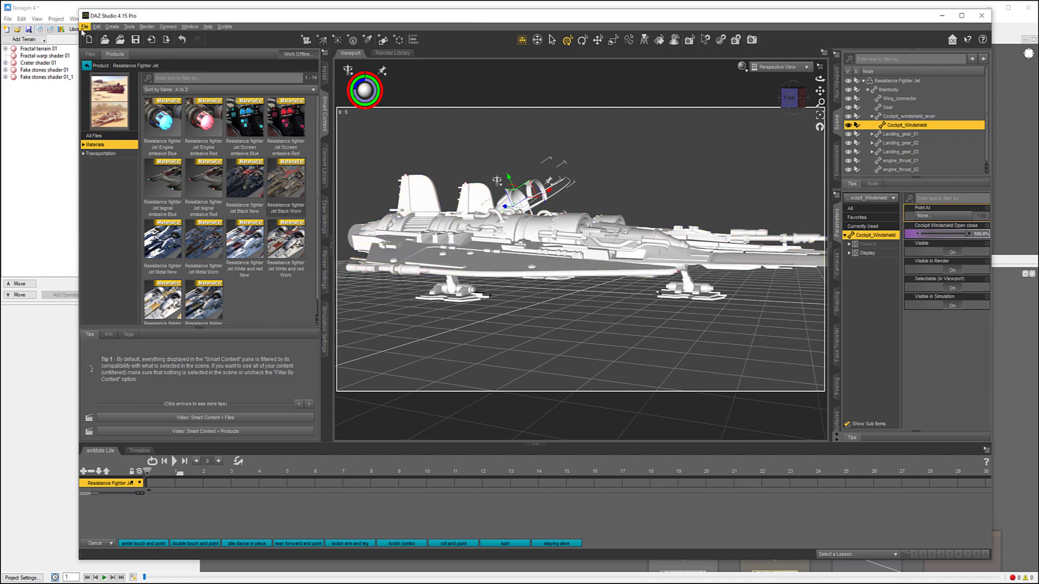
Review the OBJ export options for the fighter jet, including the Bryce scale preset and its alternatives, and leave without exporting.
left_click(85, 26)
left_click(99, 131)
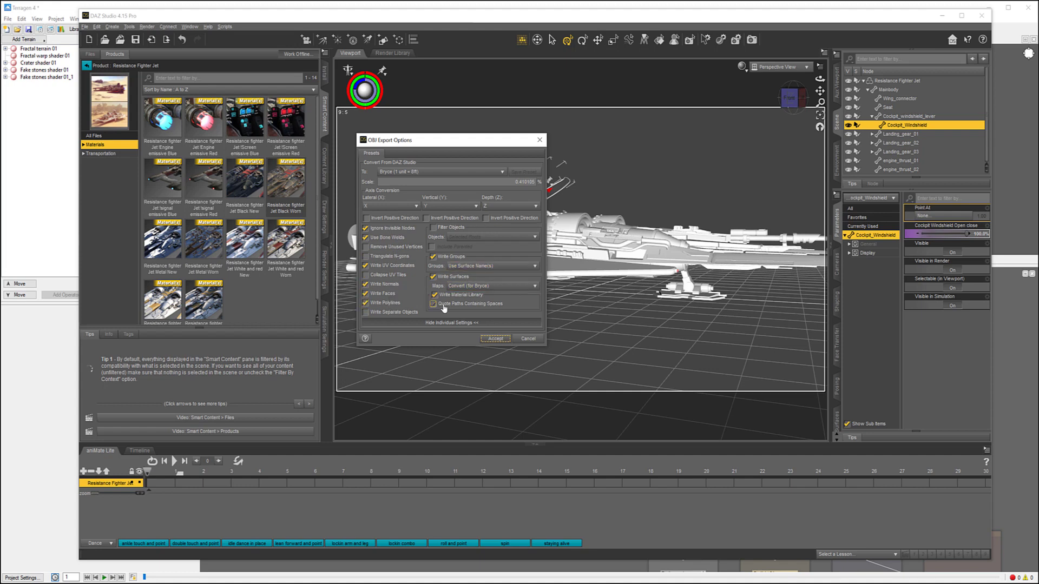
left_click(494, 307)
left_click(497, 173)
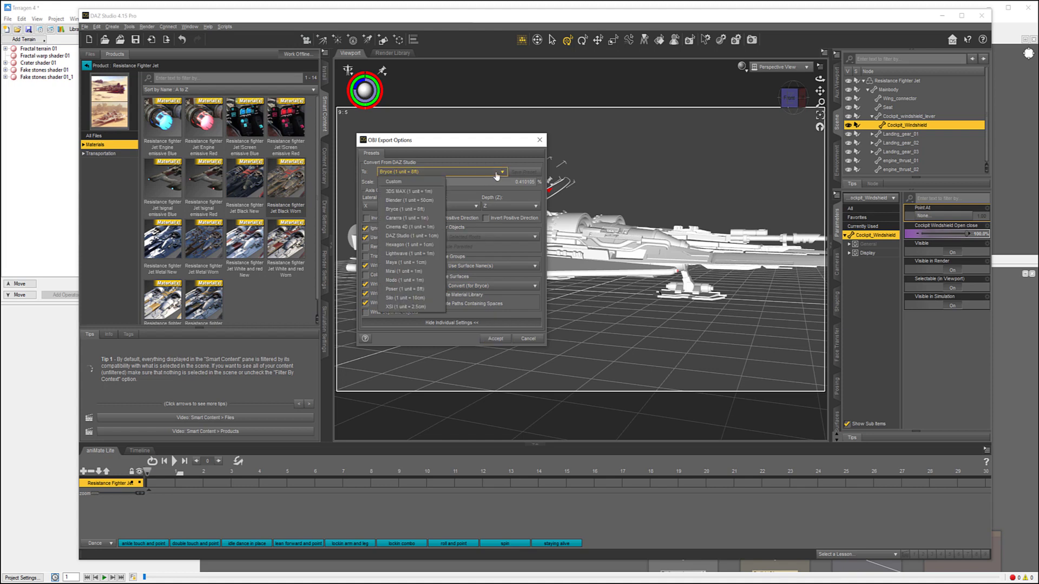
left_click(432, 165)
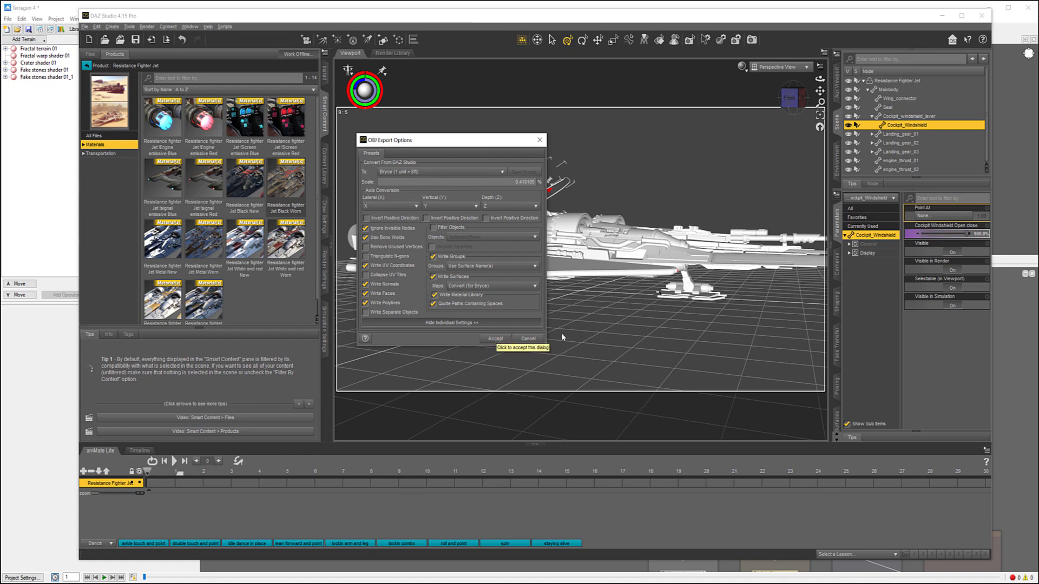
left_click(528, 339)
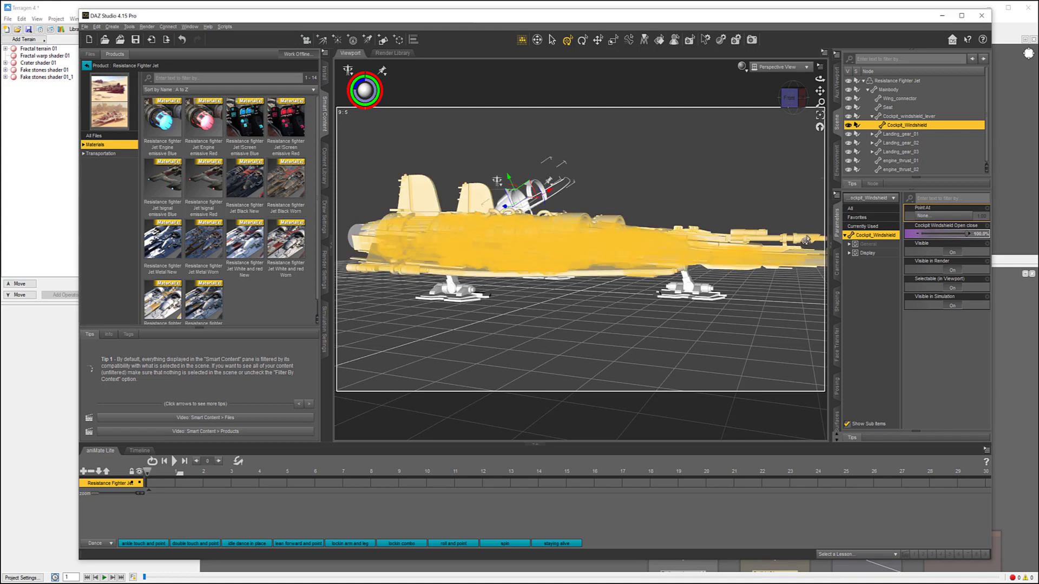
Select the whole Resistance Fighter Jet in the scene hierarchy and switch back to Terragen.
left_click(893, 83)
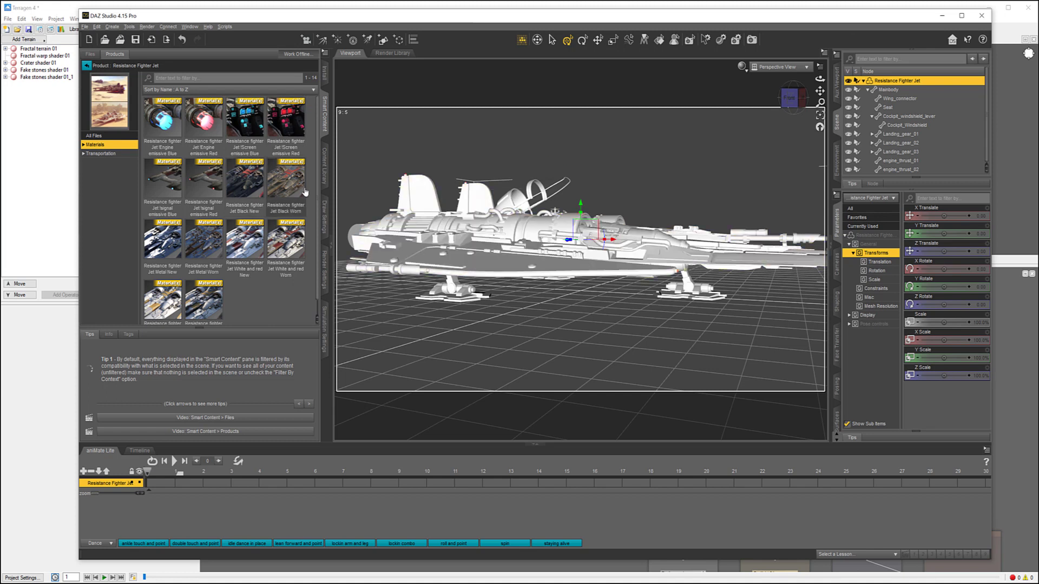
left_click(134, 6)
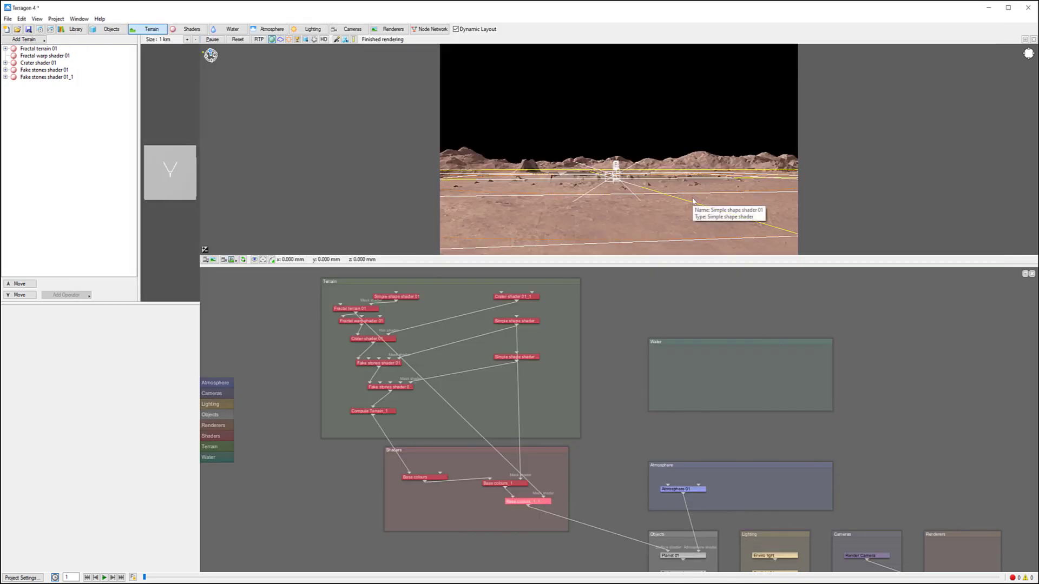
Show the scene's objects and save the project as "alien world tut.tgd".
left_click(107, 30)
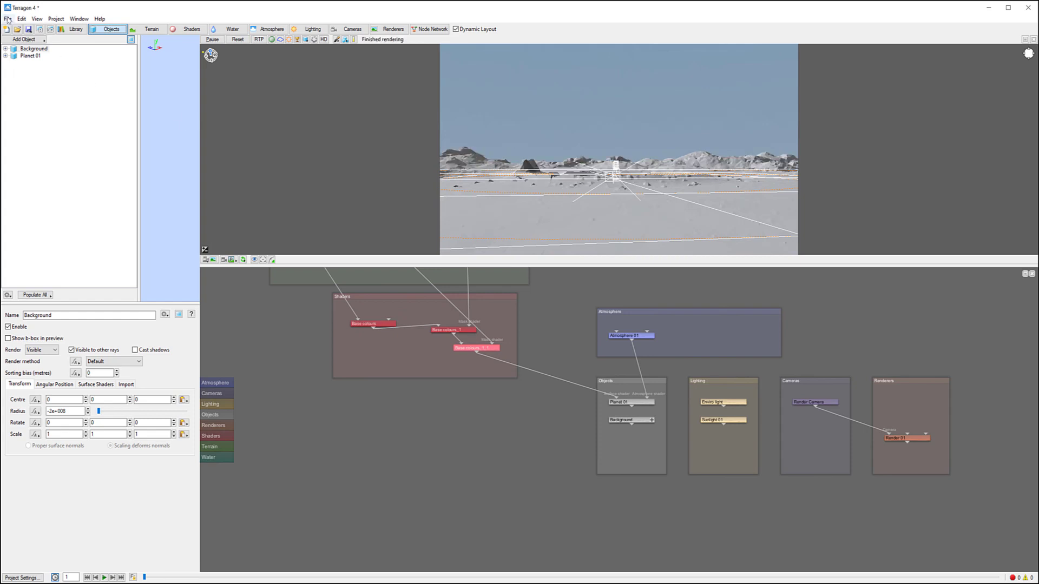
left_click(8, 19)
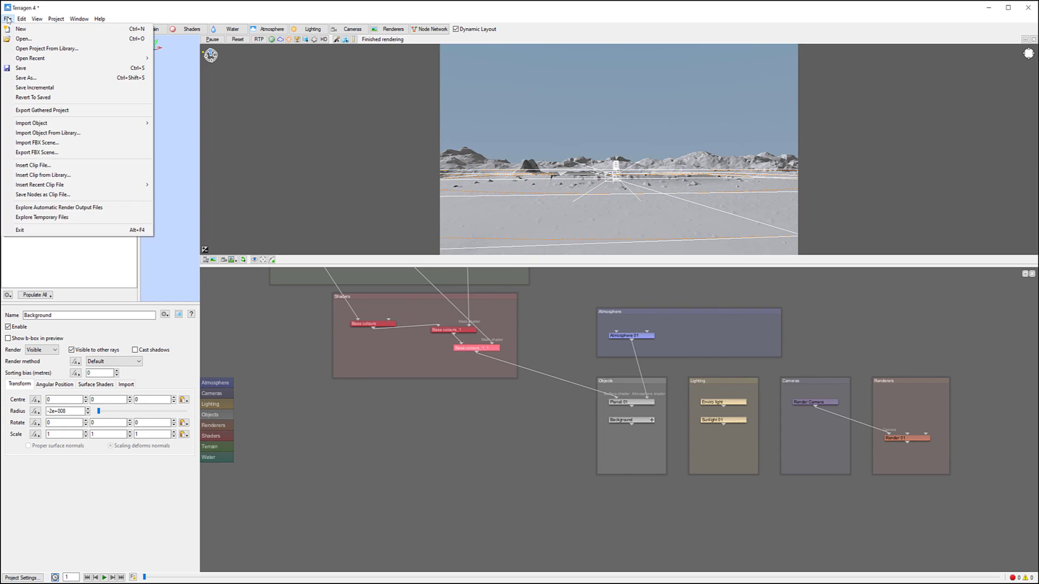
left_click(47, 77)
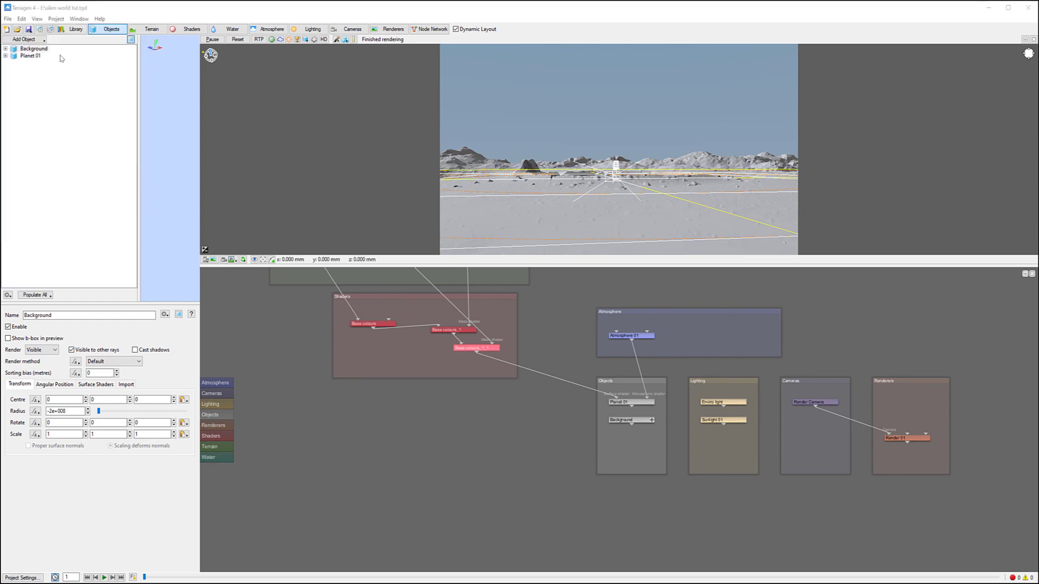
Add an Obj reader object loading ship.obj from the Sci-Fi folder, decline the Xfrog compatibility options and dismiss the texture warnings.
left_click(25, 38)
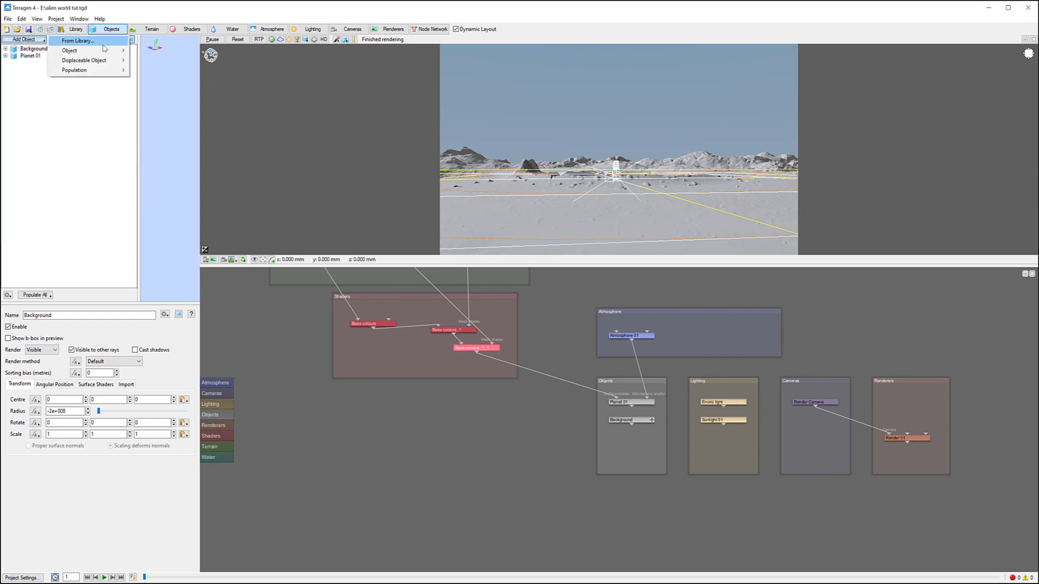
mouse_move(106, 51)
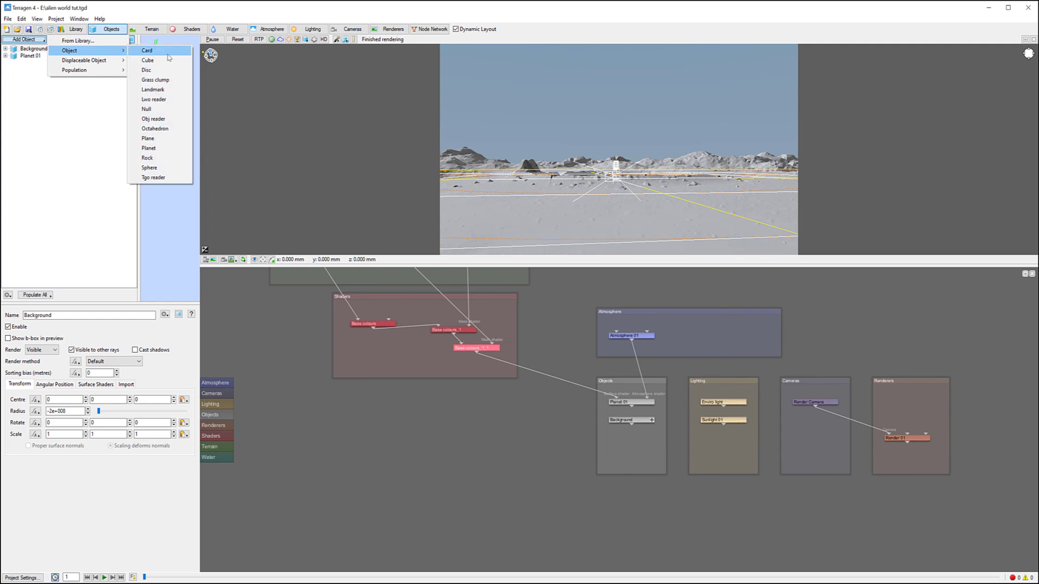
left_click(167, 120)
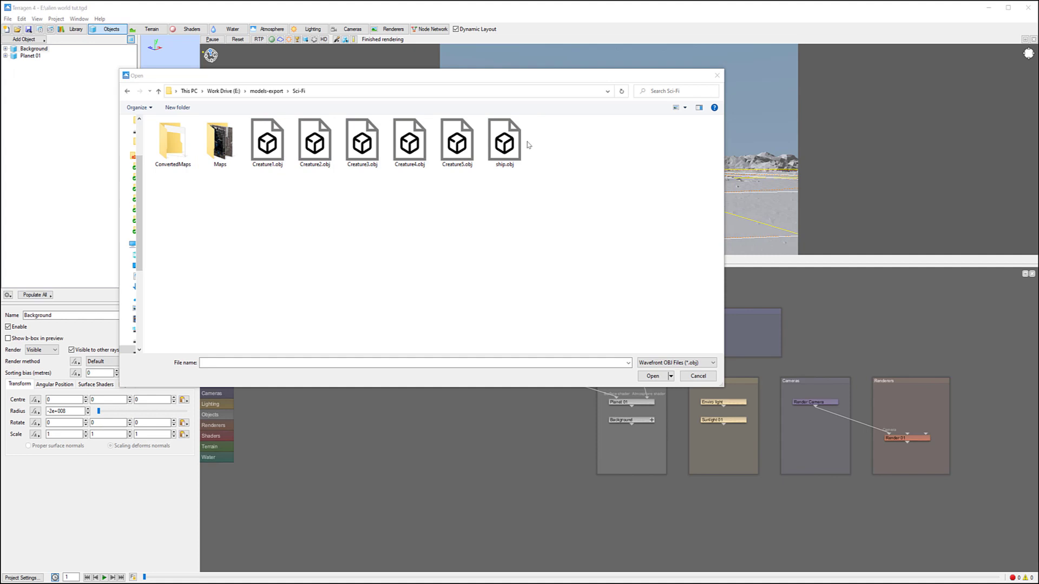
left_click(496, 153)
left_click(653, 376)
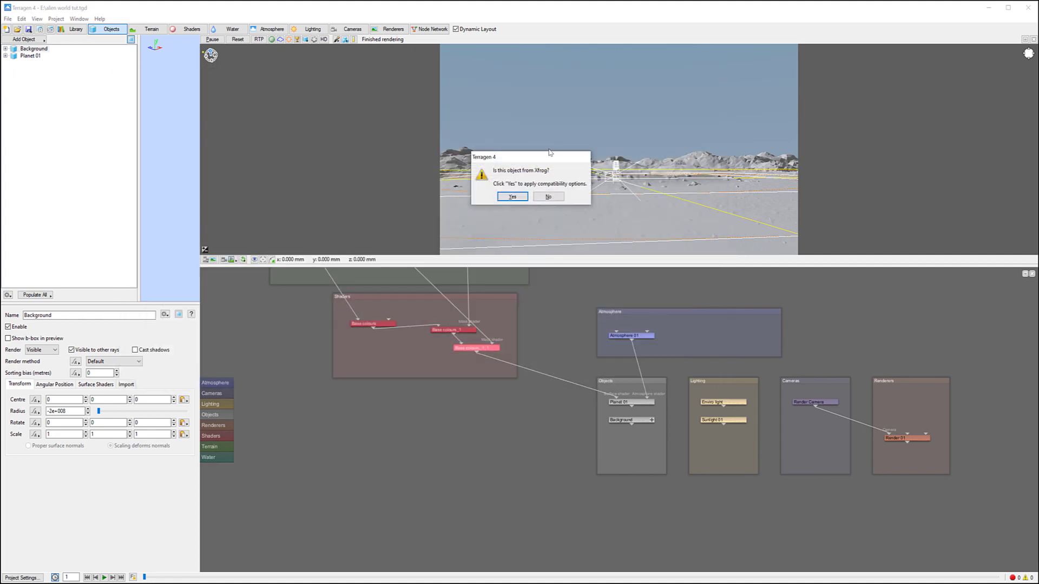
left_click(549, 196)
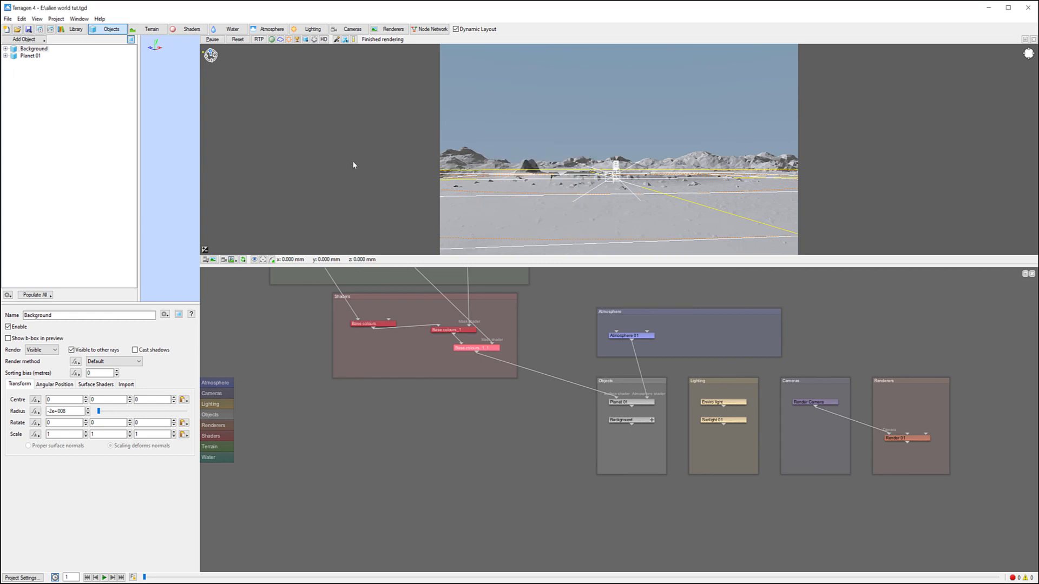
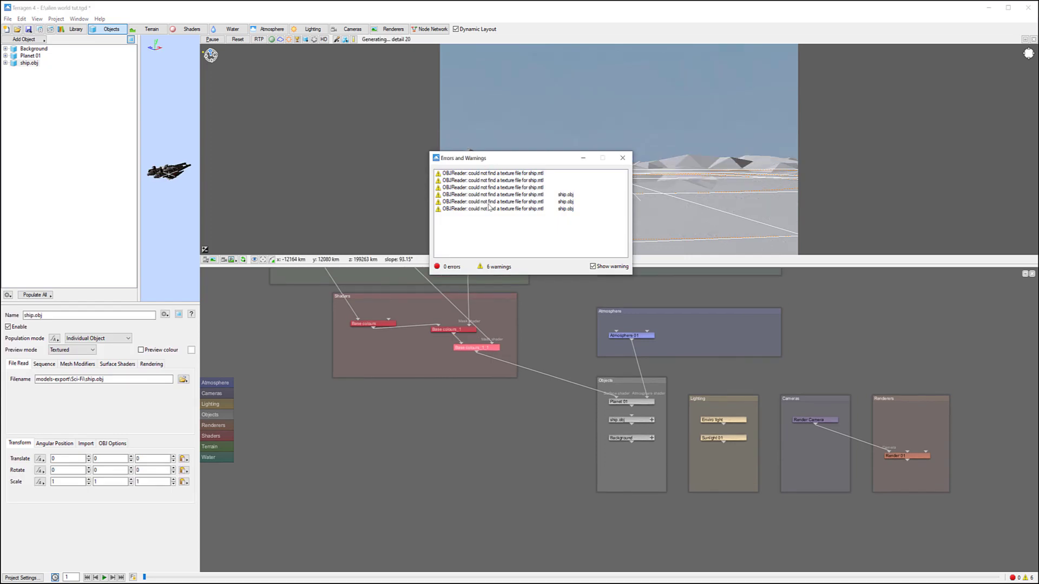
left_click(622, 158)
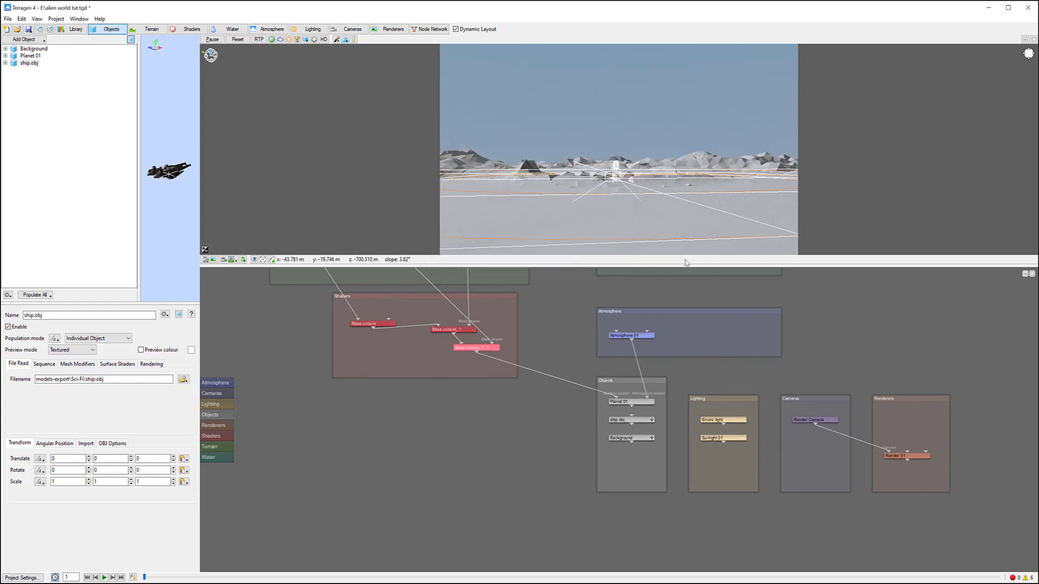
Enlarge the 3D preview area and select the imported ship.obj in the preview so its move handles are available.
left_click_drag(686, 303, 688, 336)
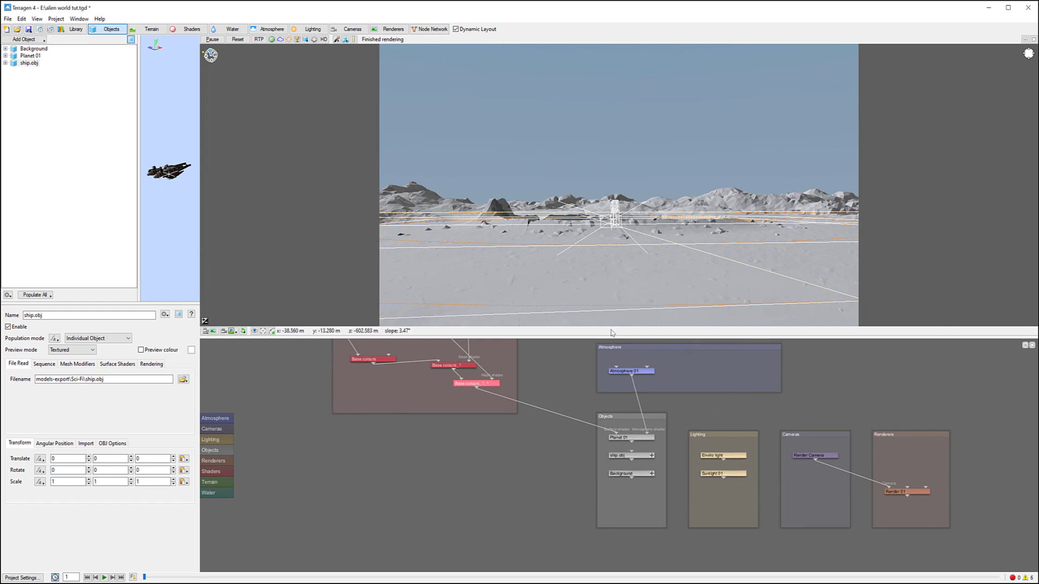
right_click(549, 363)
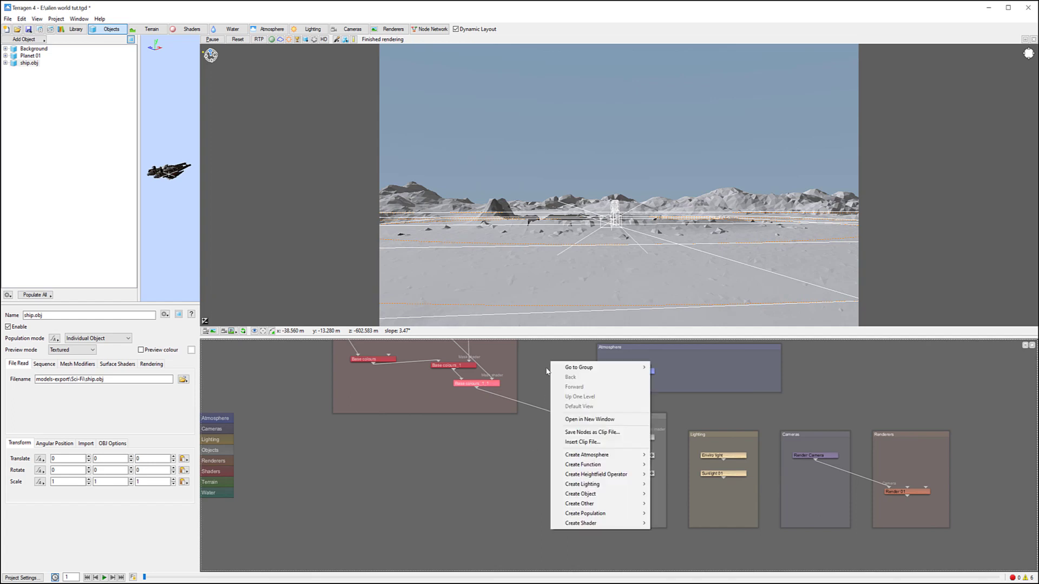
left_click_drag(532, 357, 528, 377)
middle_click_drag(529, 375, 555, 371)
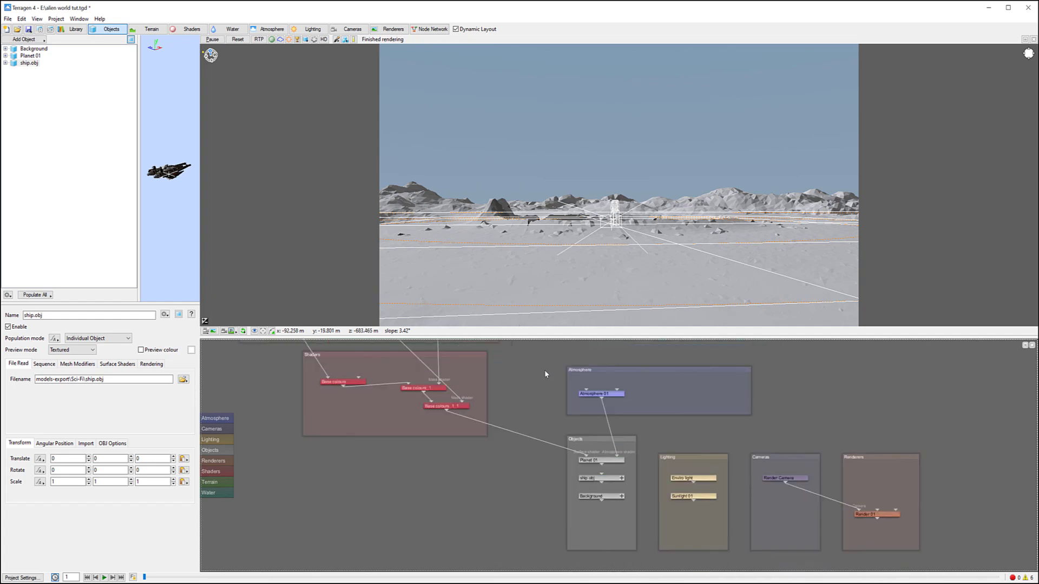
right_click(650, 158)
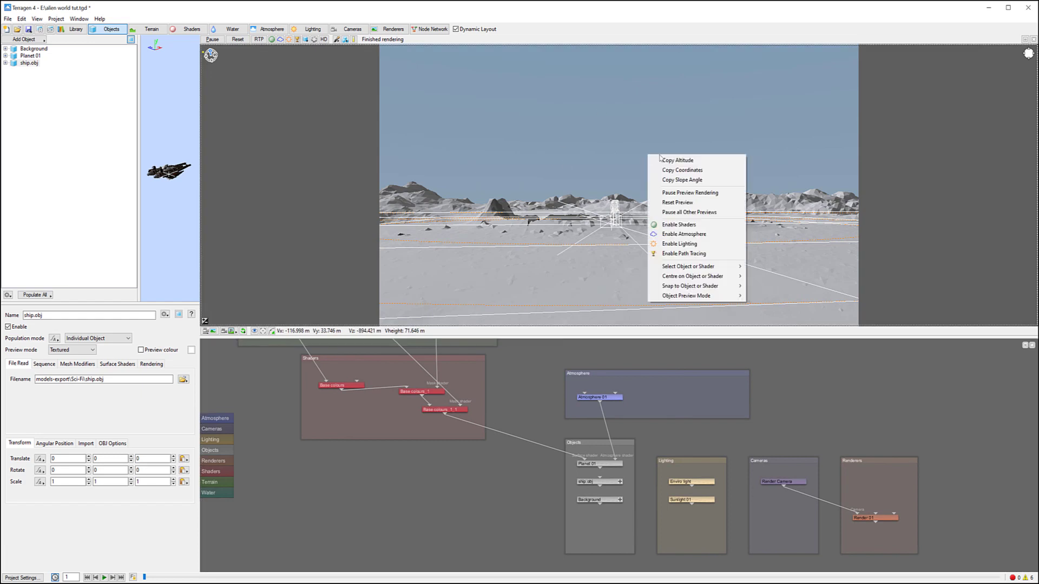
mouse_move(716, 272)
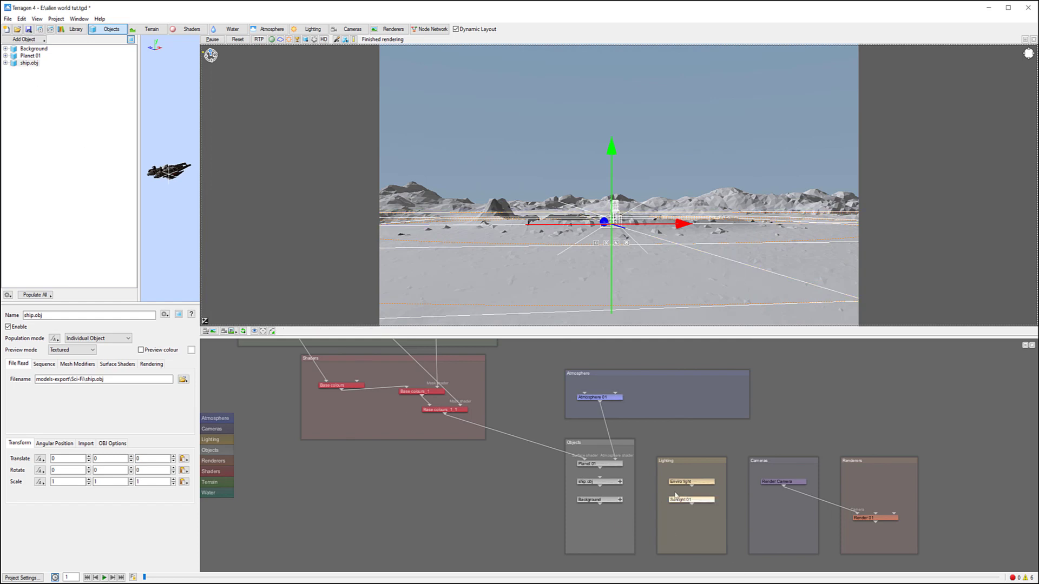
Set the scale of ship.obj to 60 on all three axes and close its settings.
double_click(609, 483)
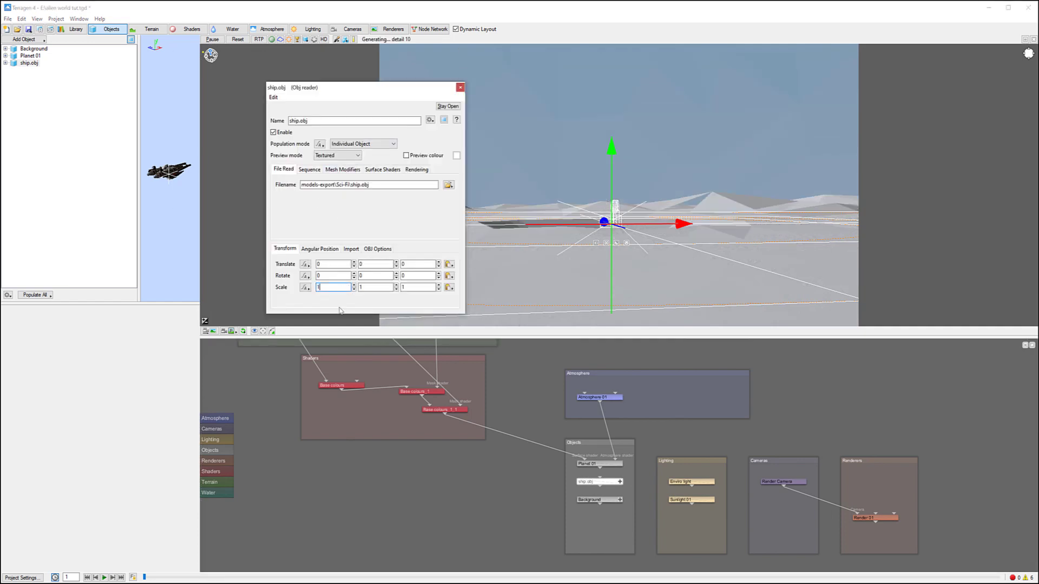
type("60")
key("Return")
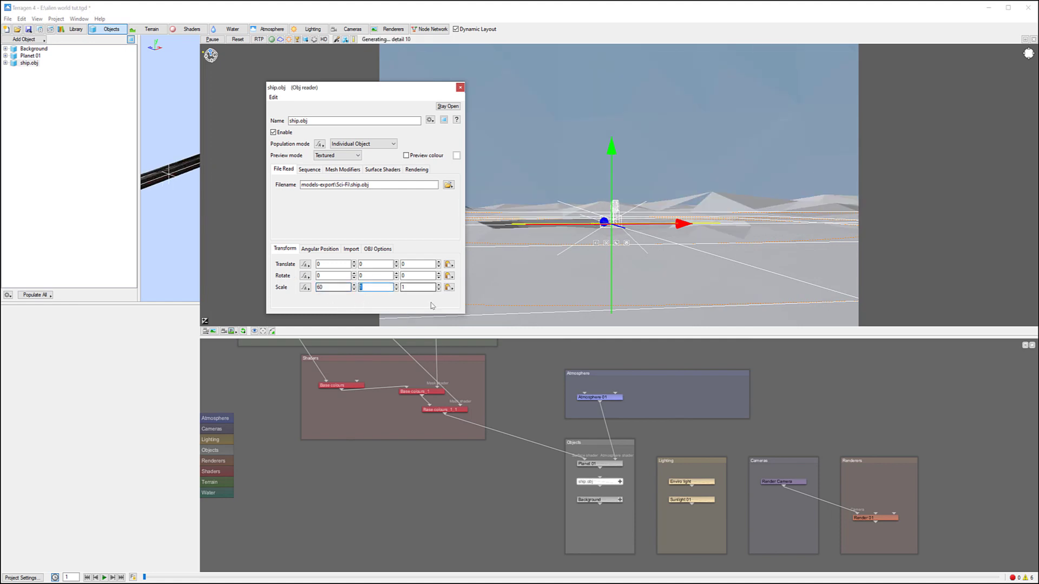
type("60")
key("Return")
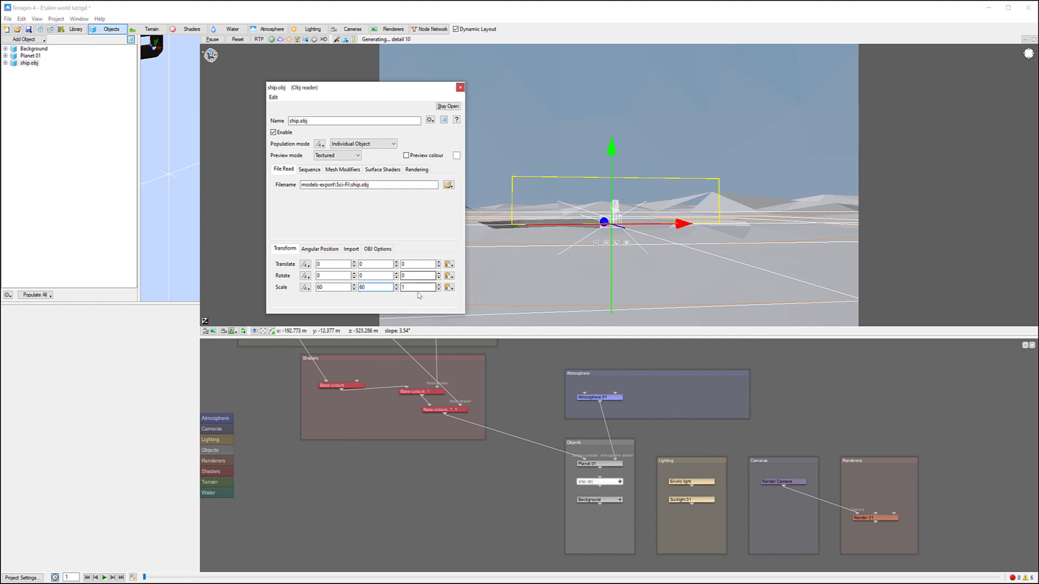
key("Tab")
type("60")
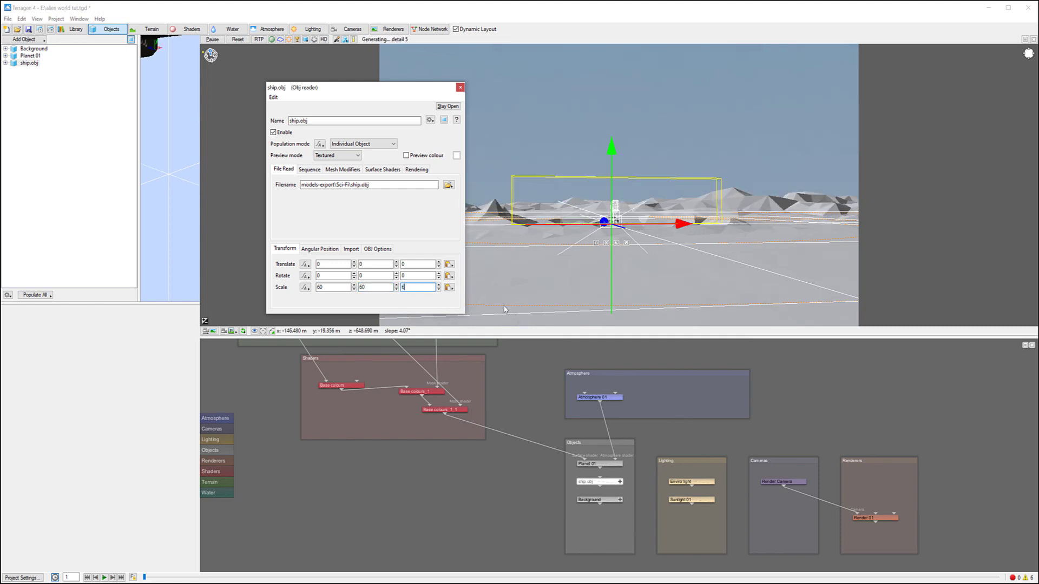
key("Return")
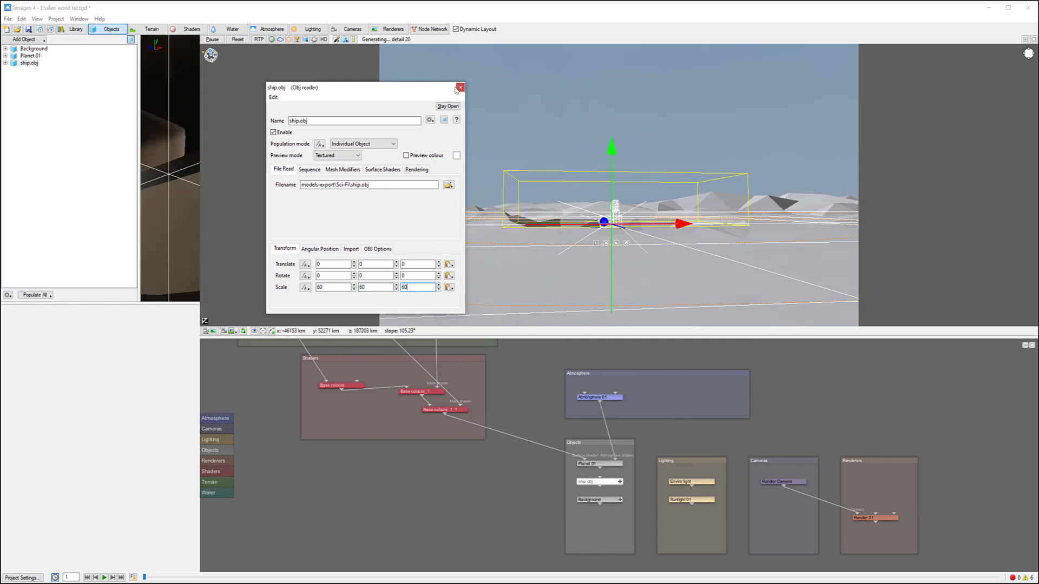
left_click(460, 87)
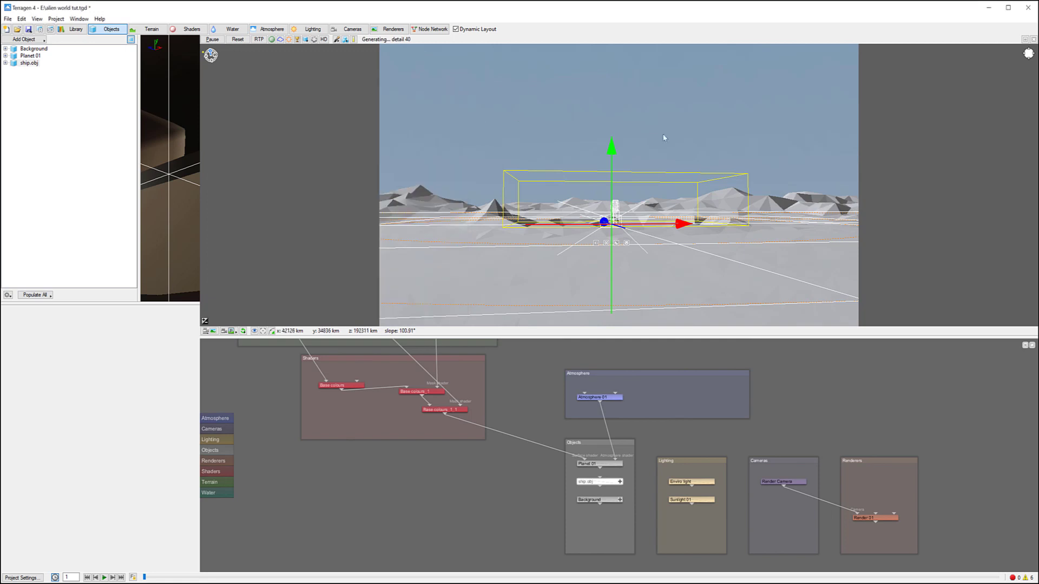
Raise the ship above the crater and display objects as textured in the 3D preview.
left_click_drag(610, 152, 605, 121)
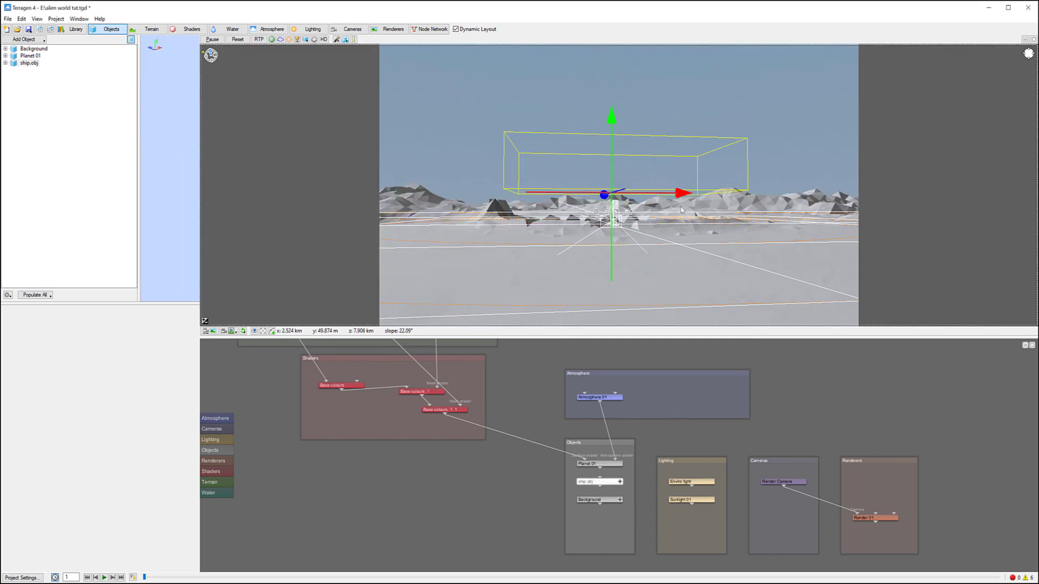
left_click(305, 39)
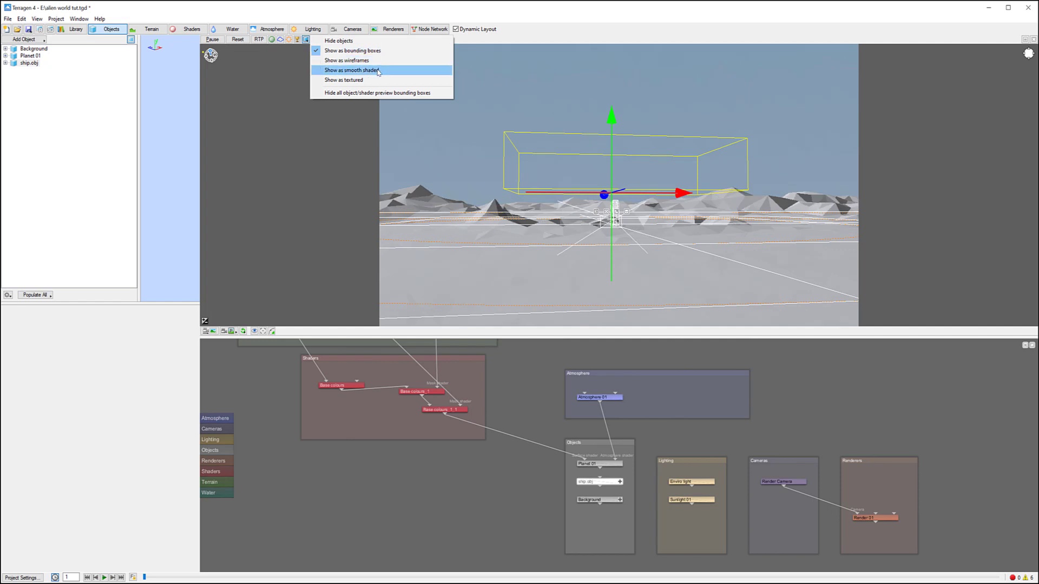
left_click(347, 79)
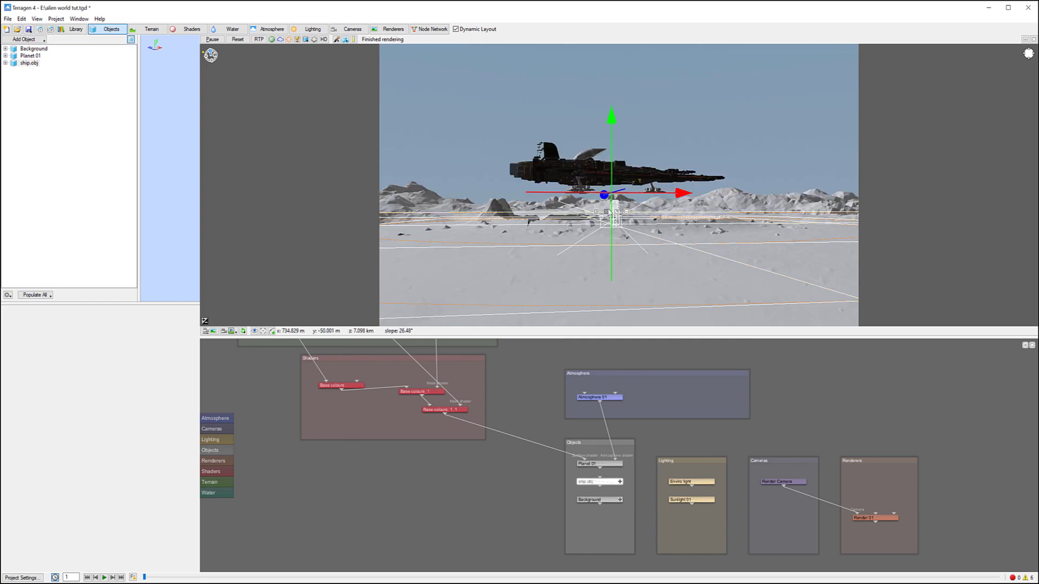
Rotate the ship to face the opposite way, with its nose tilted down toward the crater and its engines raised.
left_click(607, 211)
left_click_drag(496, 170, 536, 339, "alt")
left_click_drag(543, 146, 823, 1)
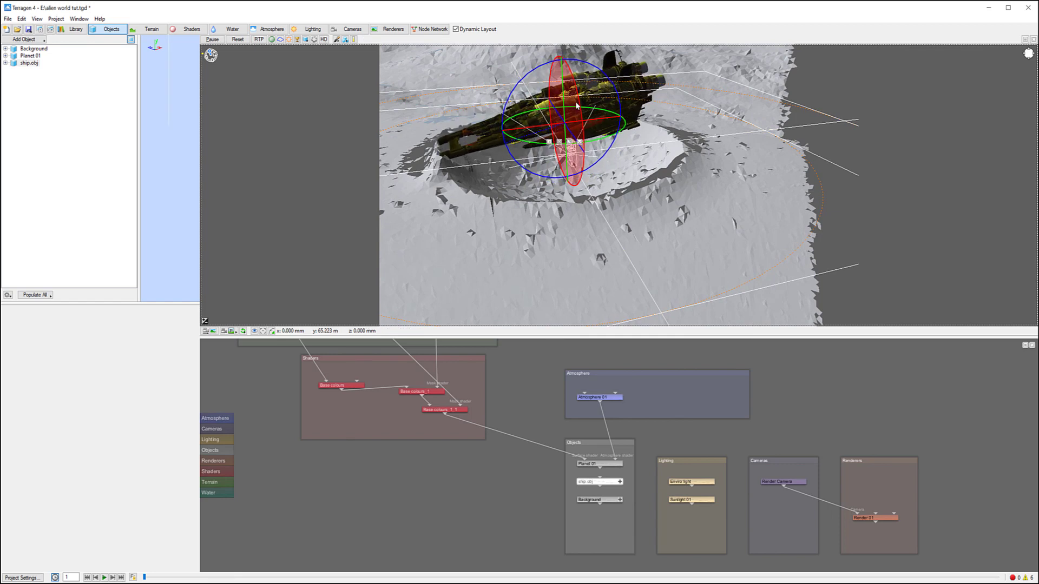
left_click_drag(766, 285, 644, 168, "alt")
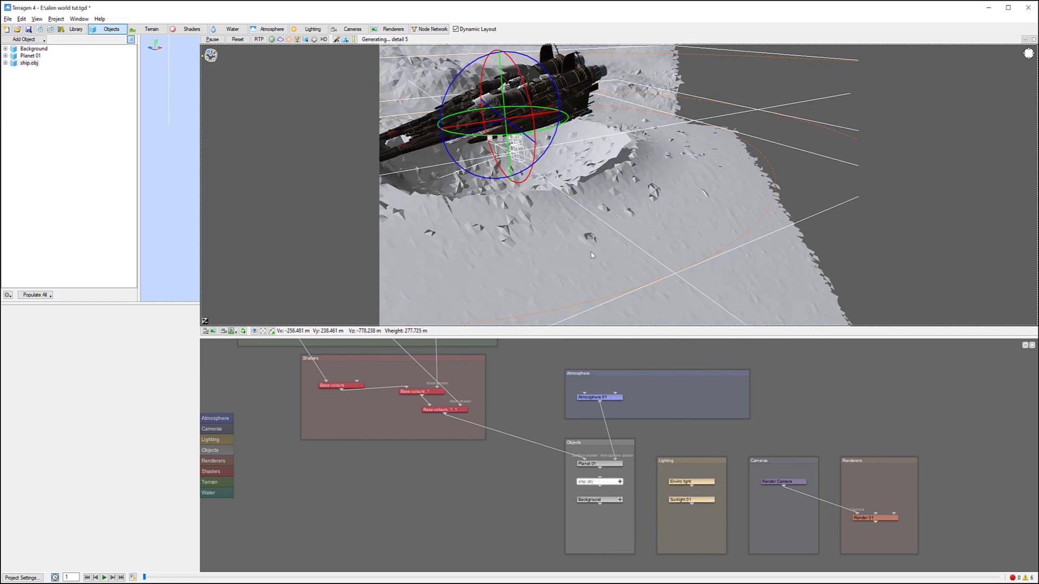
left_click_drag(509, 98, 520, 109)
left_click_drag(582, 130, 554, 77, "alt")
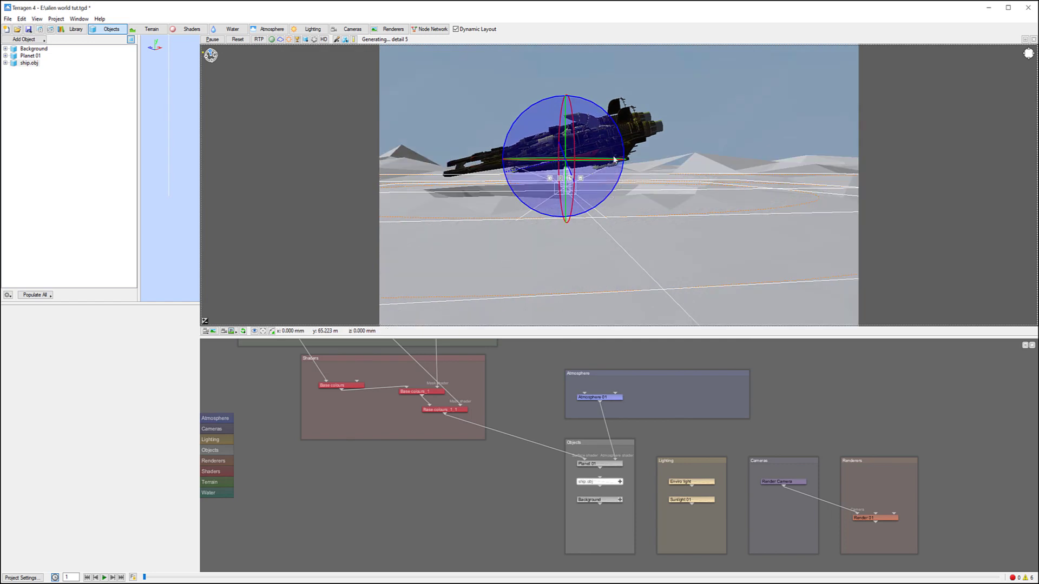
Switch the ship to its move handles, then shift it sideways and lower it so its nose sinks into the crater.
left_click(549, 179)
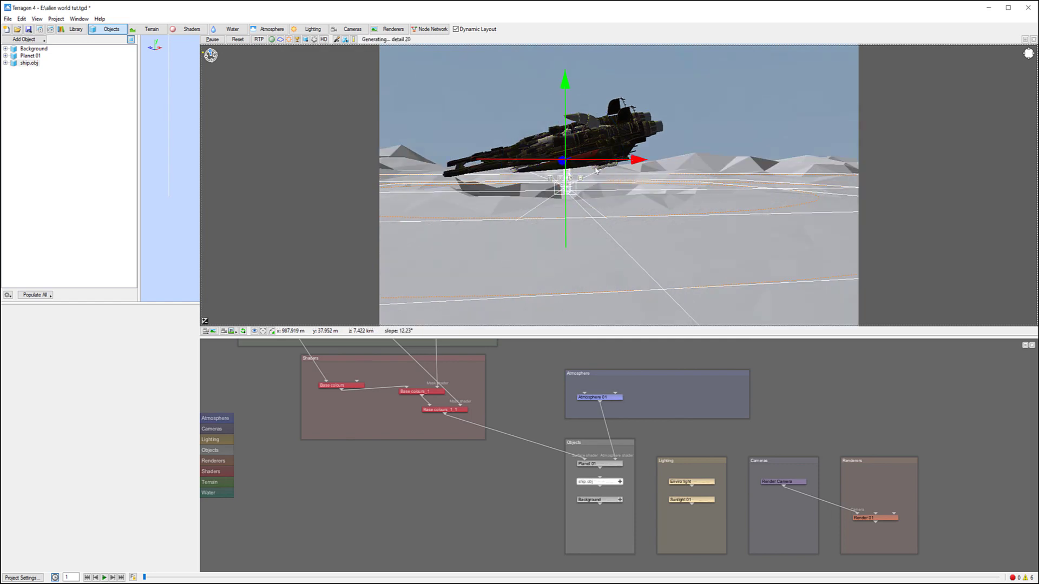
left_click_drag(648, 158, 610, 207)
left_click_drag(536, 81, 508, 111)
left_click_drag(615, 189, 600, 190)
Adjust the ship's depth position within the crater from an overhead view and check its placement from near ground level.
left_click_drag(438, 164, 488, 232, "alt")
mouse_move(515, 211)
right_mouse_down("alt")
mouse_move(954, 291)
mouse_move(503, 214)
right_mouse_up("alt")
left_click_drag(503, 214, 565, 362, "alt")
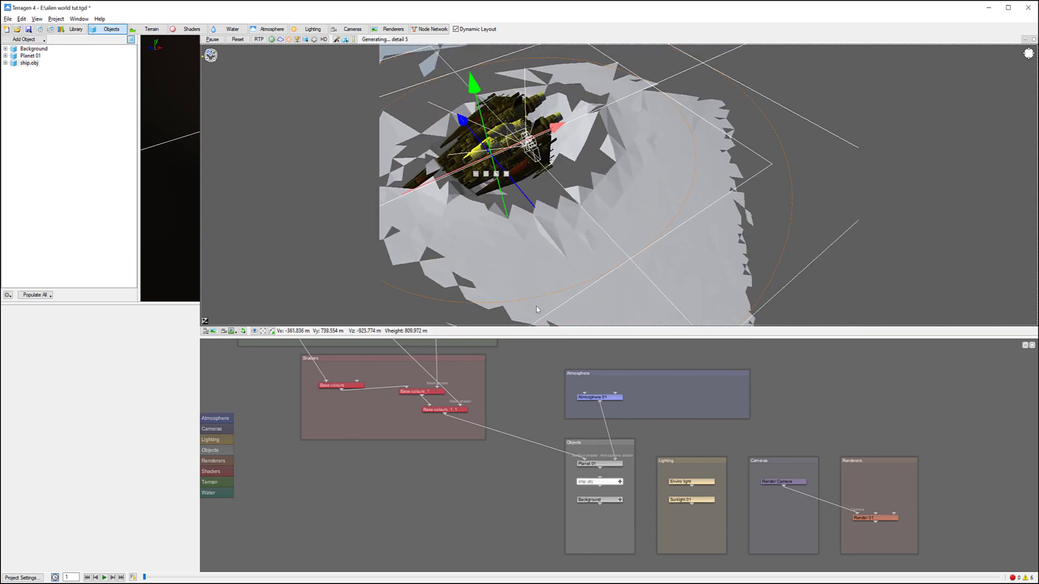
left_click_drag(463, 123, 468, 130)
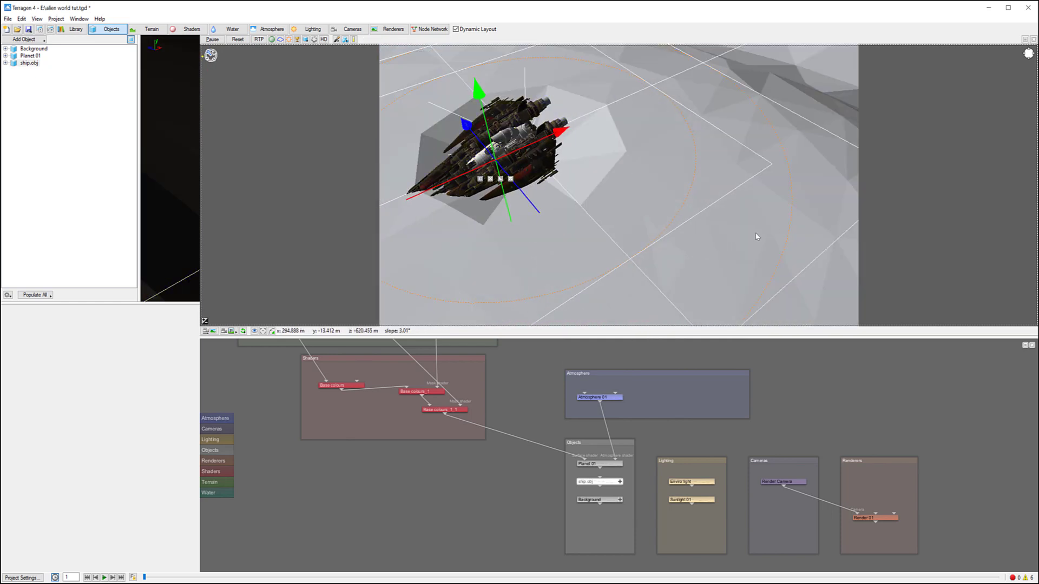
left_click_drag(635, 225, 457, 41, "alt")
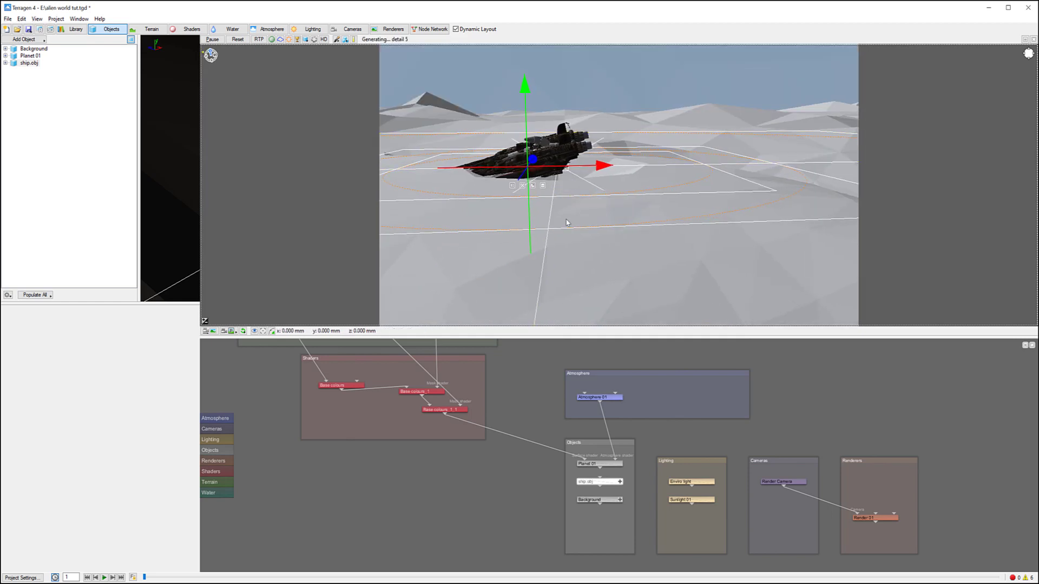
left_click_drag(553, 196, 591, 159, "alt")
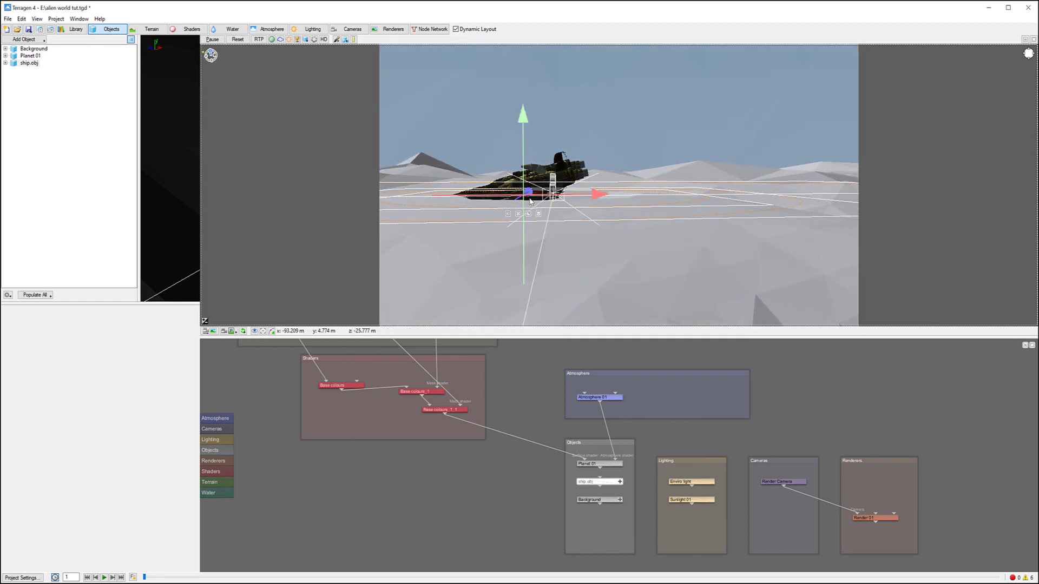
mouse_move(561, 225)
right_mouse_down("alt")
mouse_move(670, 230)
mouse_move(568, 226)
right_mouse_up("alt")
left_click_drag(569, 226, 612, 235, "alt")
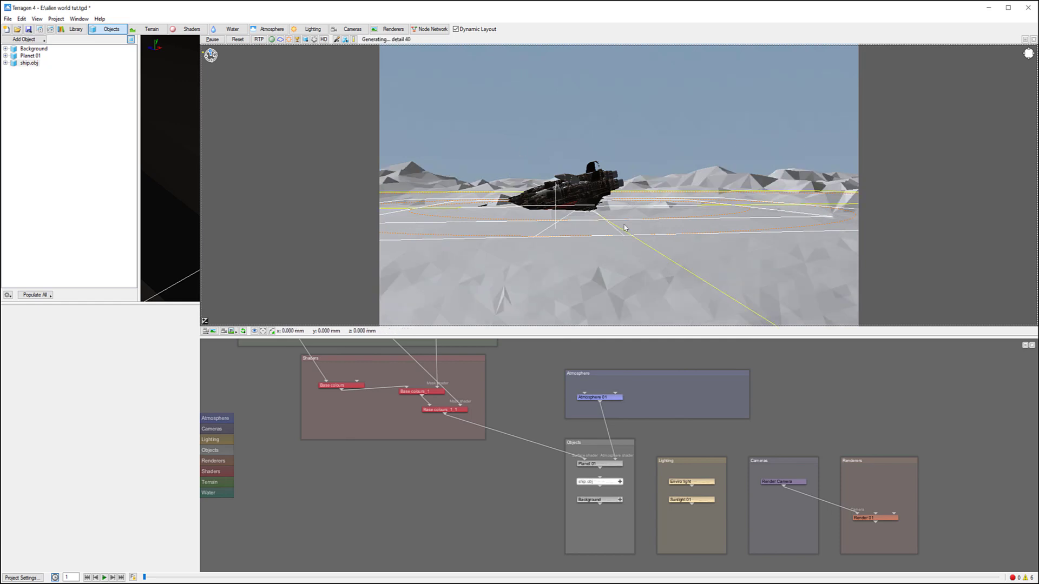
left_click_drag(621, 295, 634, 263, "alt")
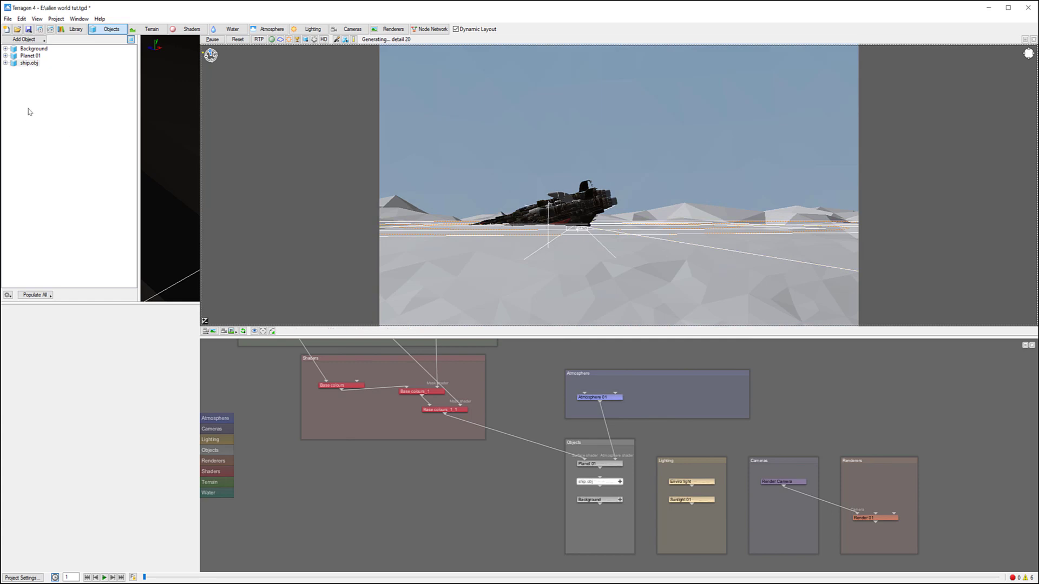
Add another Obj reader object loading Creature1.obj and decline the Xfrog compatibility options.
left_click(24, 39)
mouse_move(102, 51)
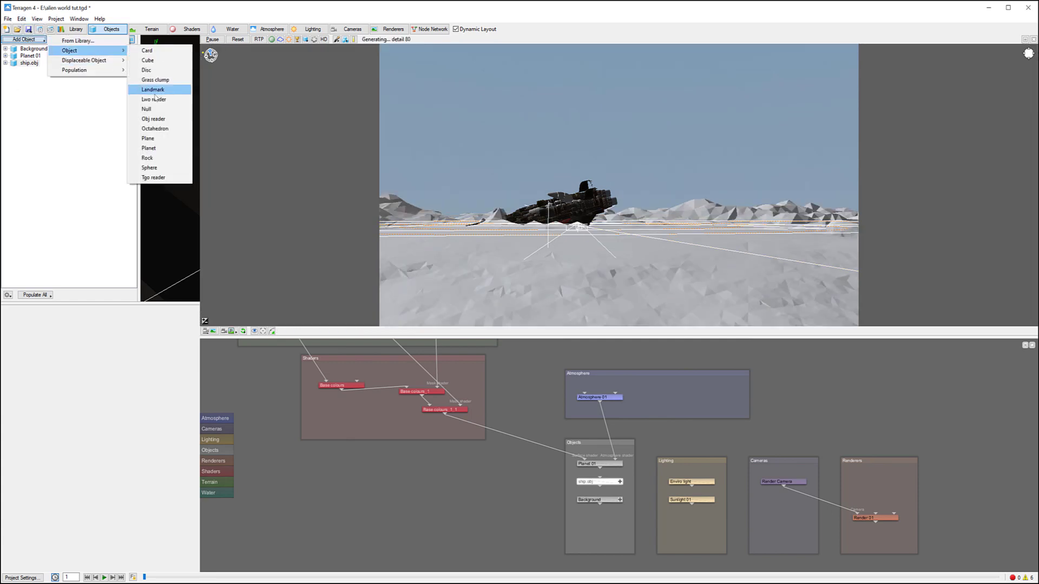
left_click(159, 120)
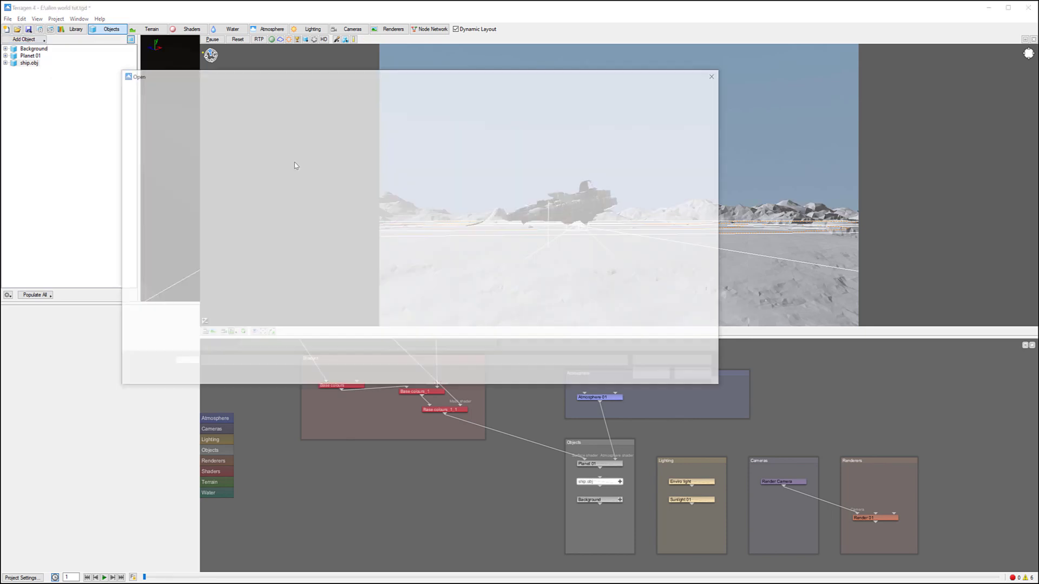
left_click(265, 165)
left_click(653, 377)
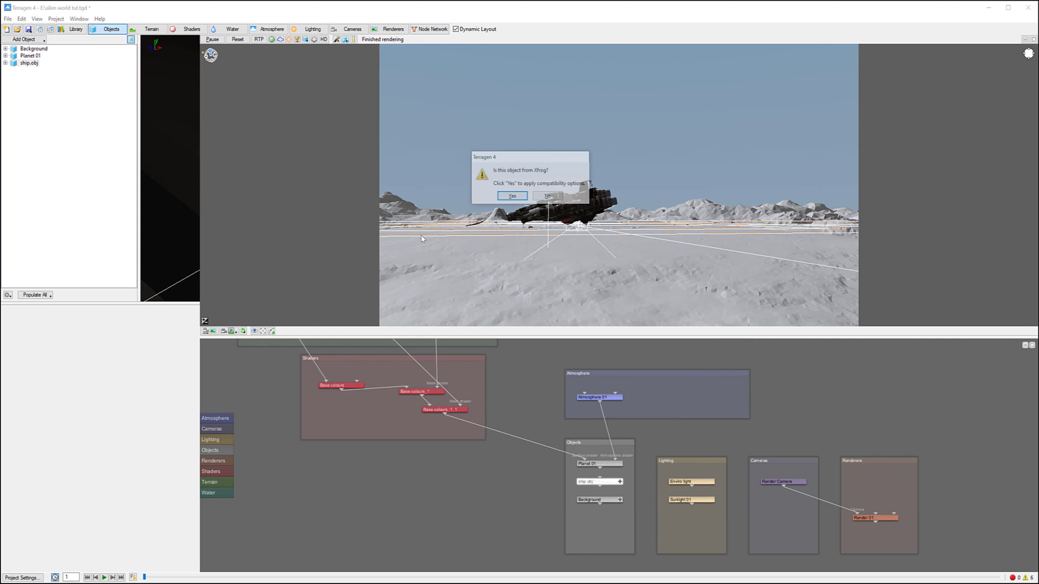
left_click(549, 197)
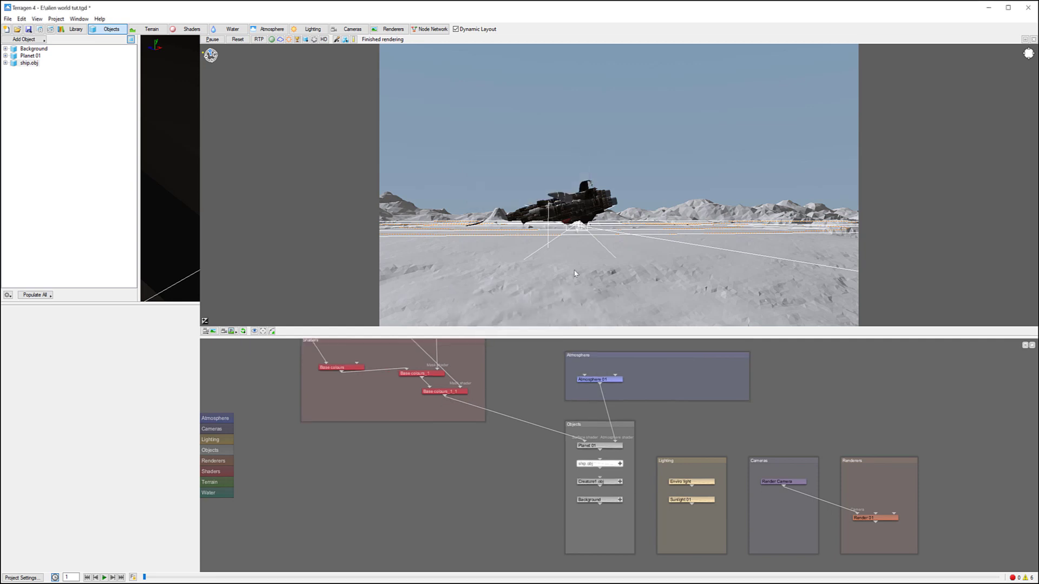
Scale the Creature1.obj object to 150 on all three axes and close its settings.
double_click(609, 484)
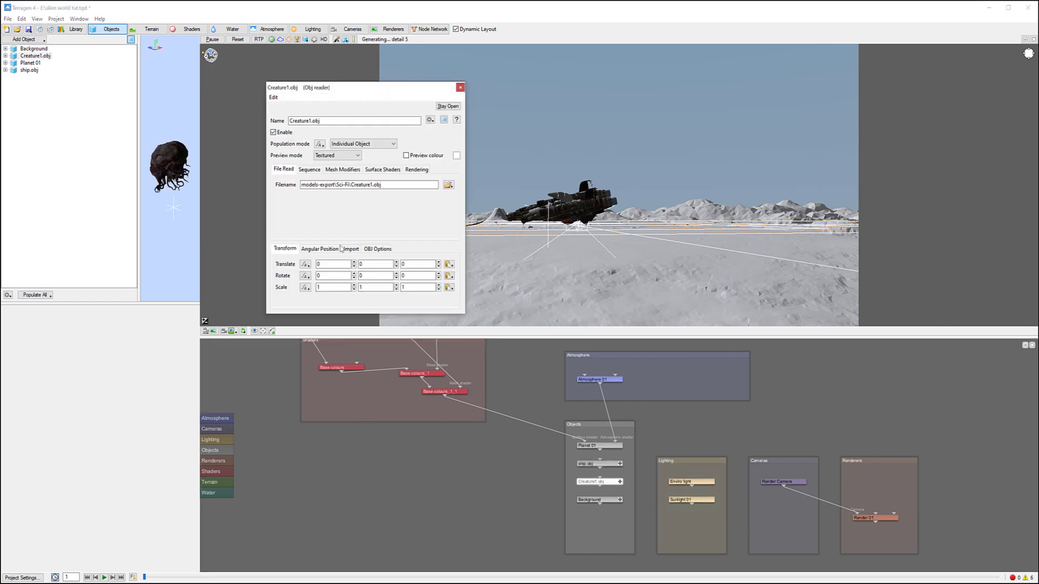
double_click(333, 288)
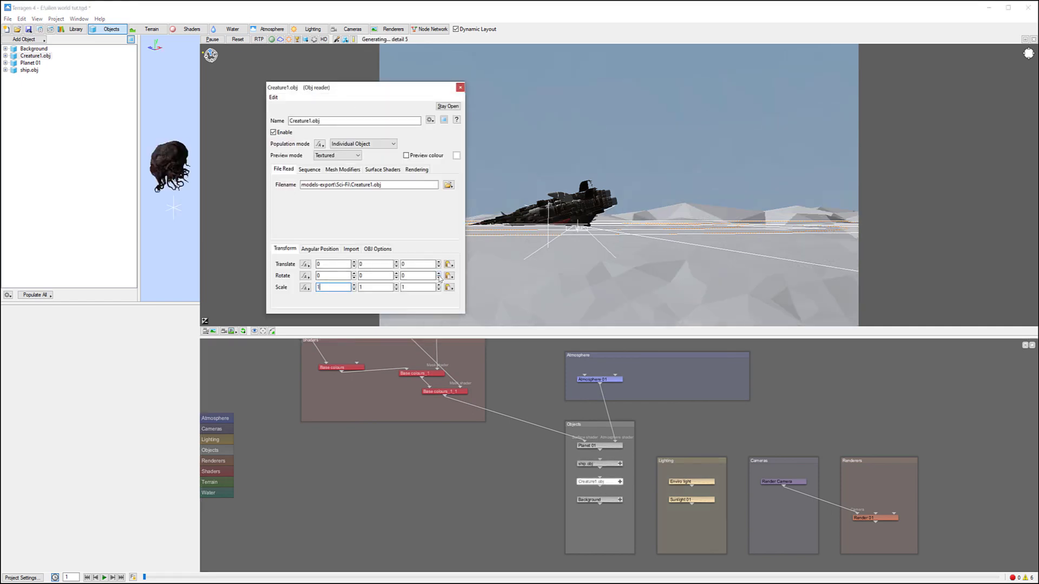
type("150")
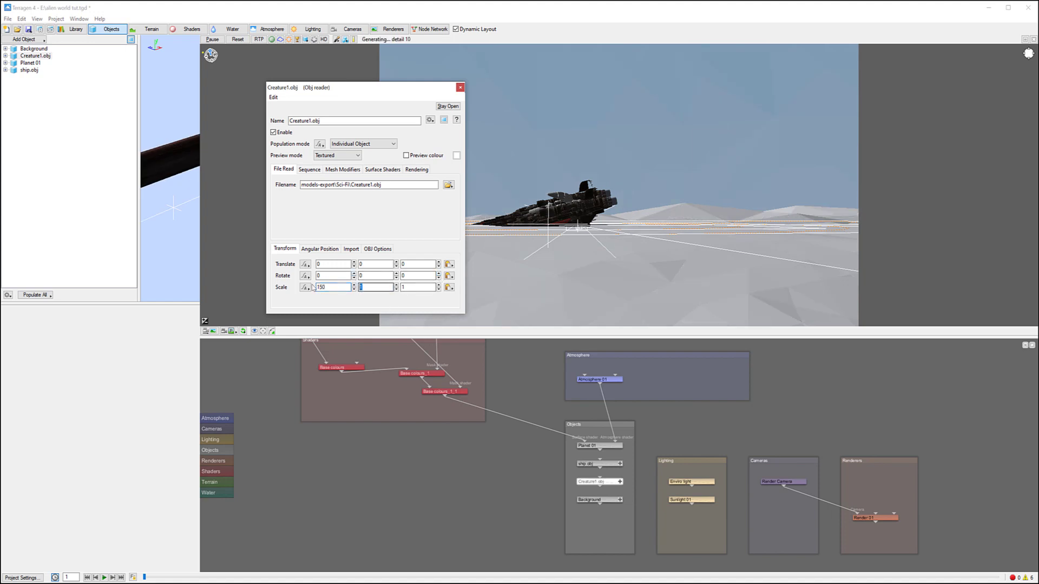
type("150")
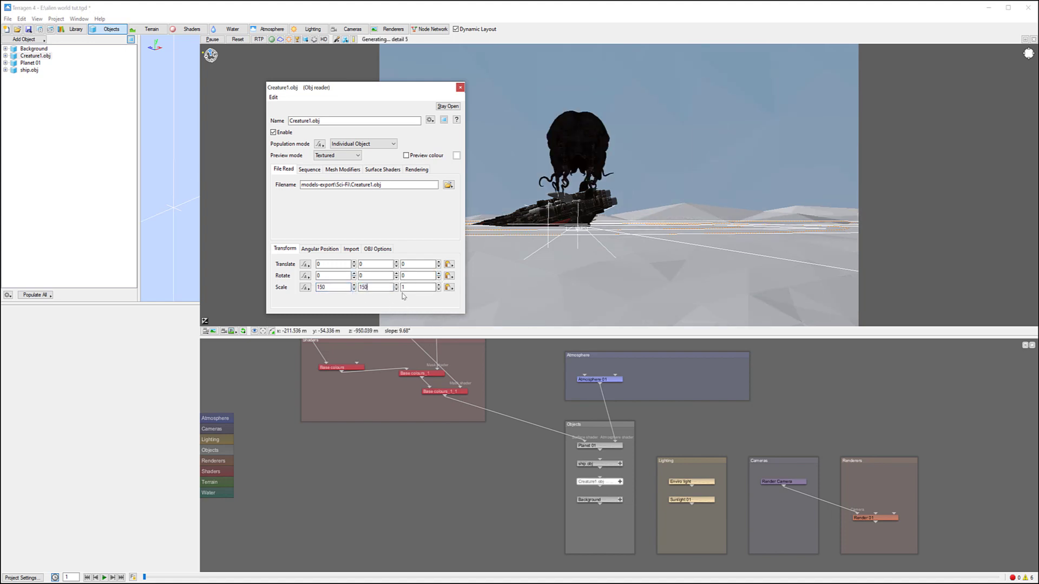
key("Tab")
type("150")
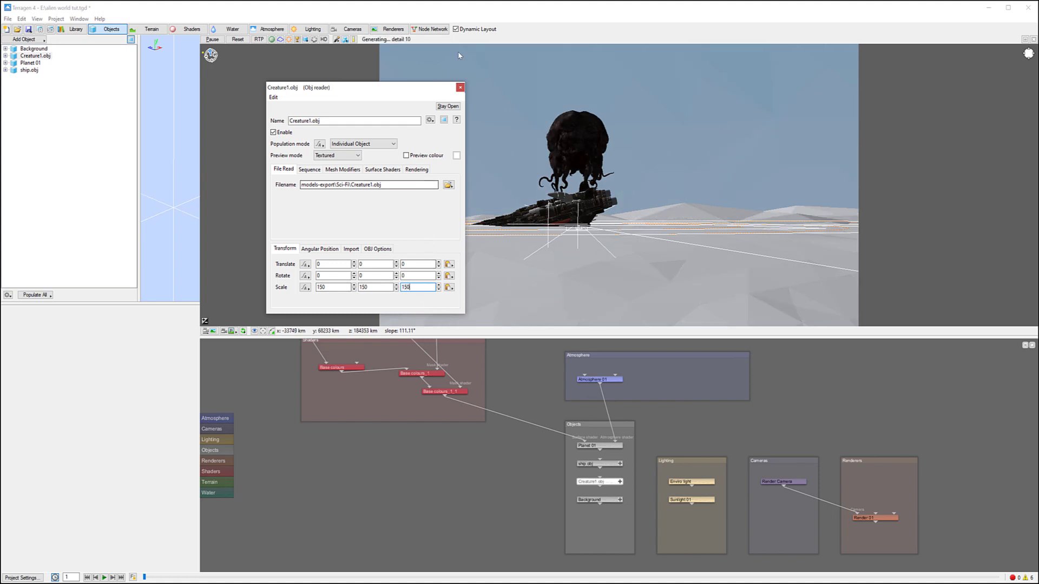
left_click(460, 88)
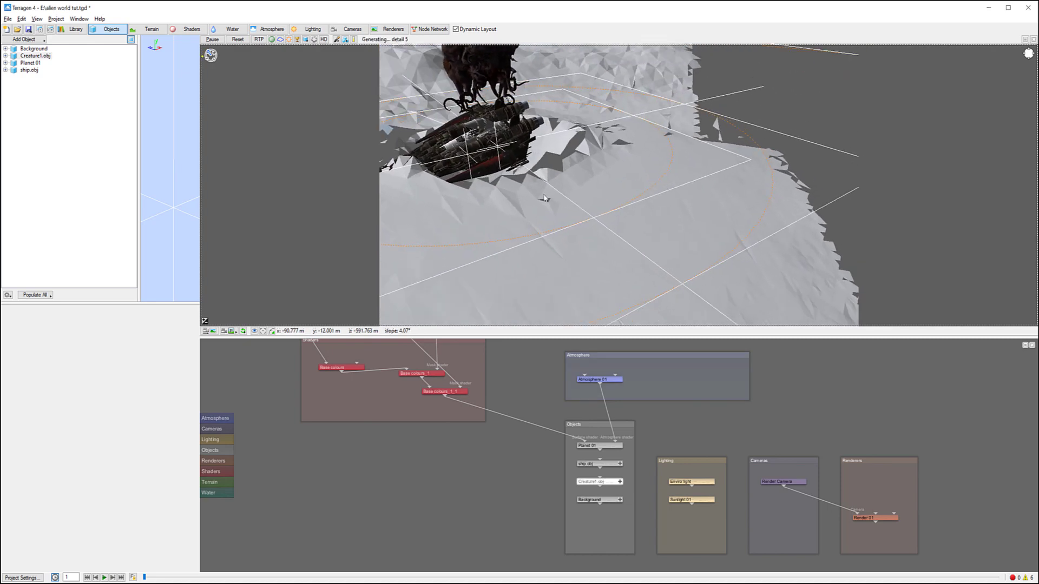
Select Creature1.obj in the 3D preview and shift it along its Z axis away from the ship.
left_click_drag(568, 199, 549, 140, "alt")
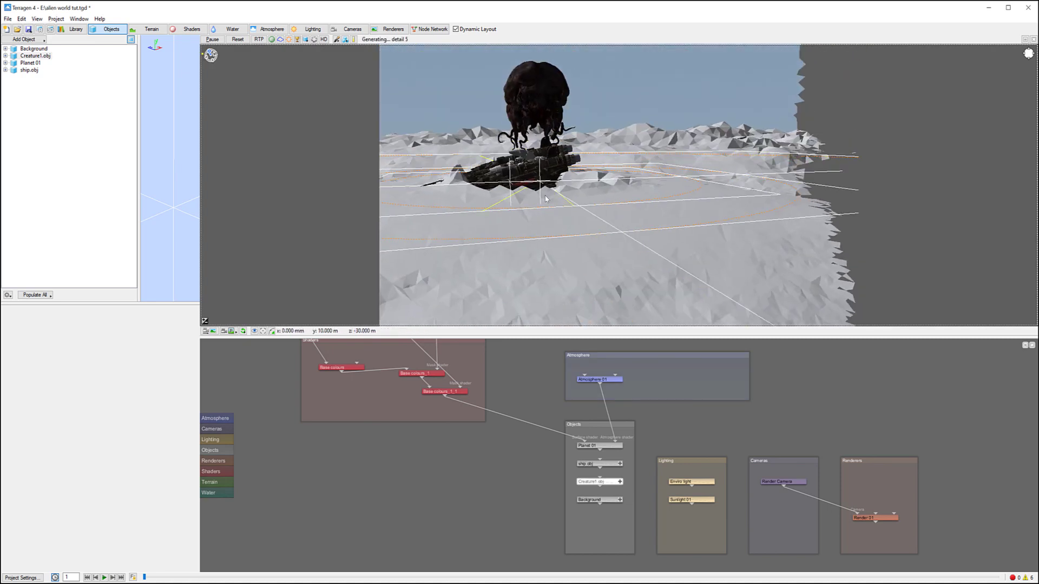
scroll(584, 250, "up", 3)
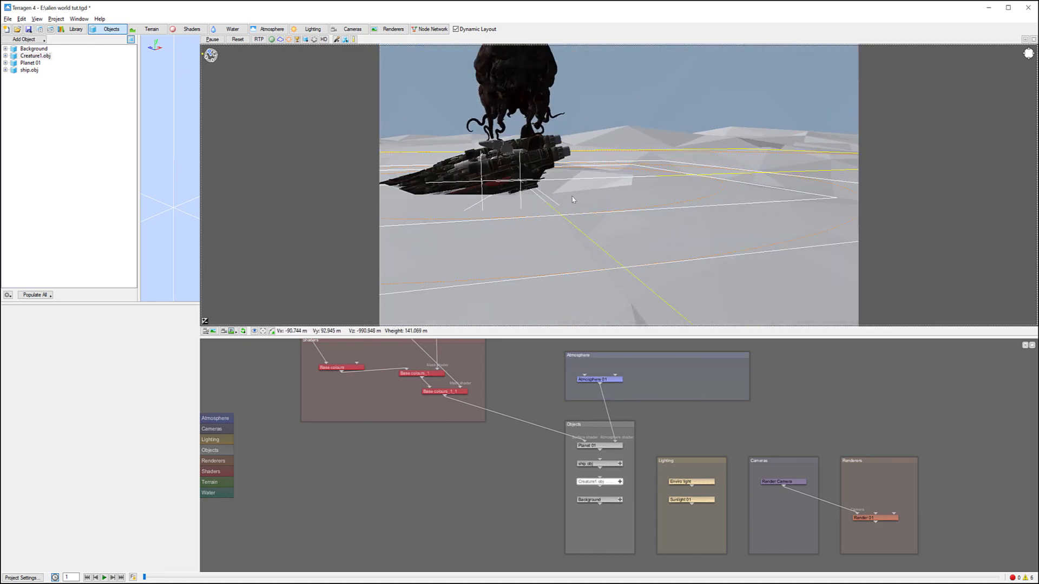
scroll(584, 250, "down", 5)
left_click_drag(525, 102, 531, 276, "alt")
scroll(530, 276, "up", 1)
middle_click_drag(595, 64, 606, 236, "alt")
left_click_drag(500, 258, 859, 315, "alt")
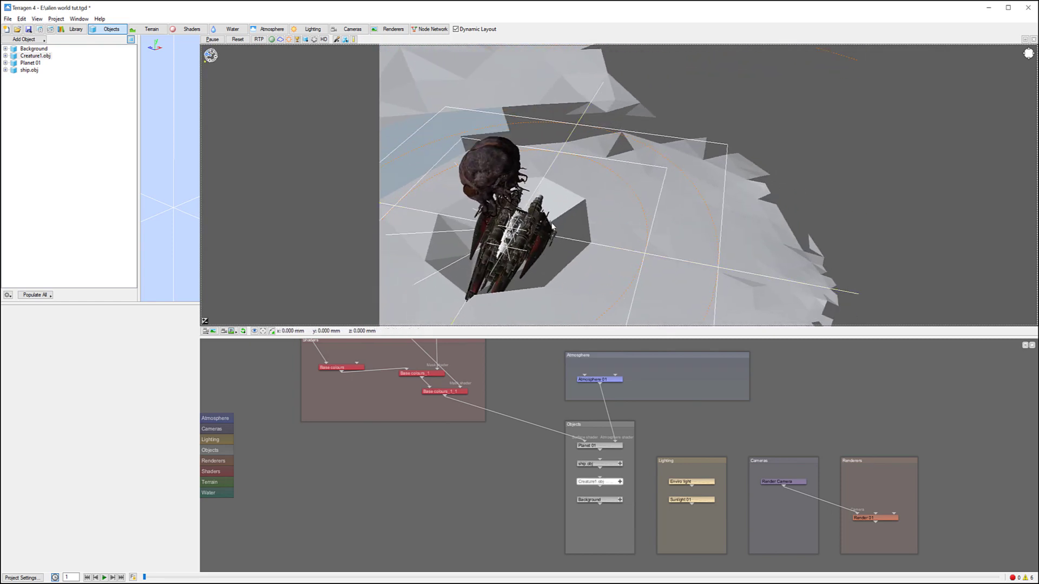
right_click(582, 158)
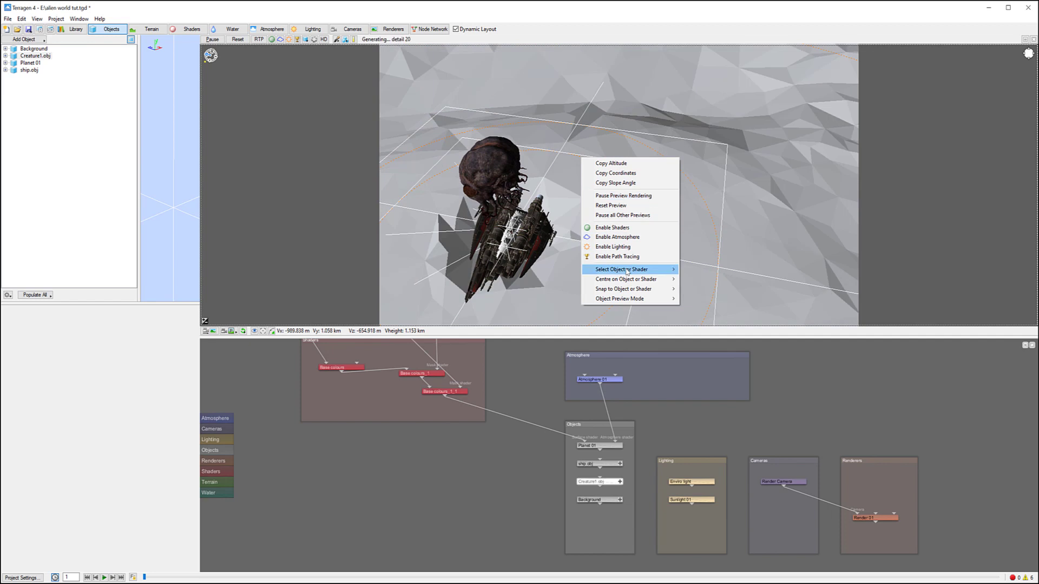
mouse_move(653, 271)
left_click(706, 270)
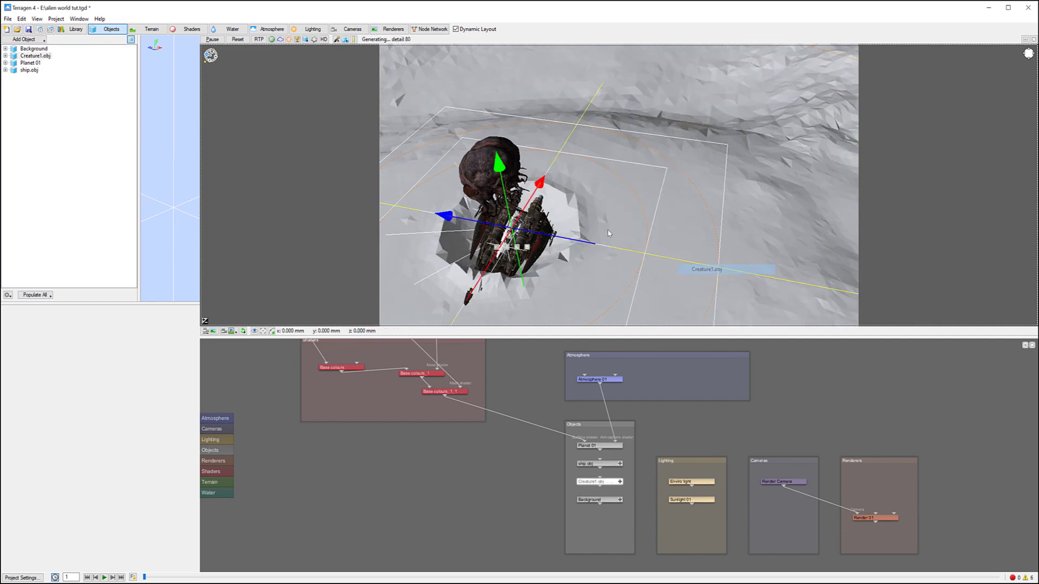
left_click_drag(445, 216, 266, 184)
From an overhead view, move Creature1.obj along its X and Z axes until it stands close beside the ship.
left_click_drag(557, 203, 349, 4, "alt")
left_click_drag(537, 149, 649, 243, "alt")
scroll(649, 243, "down", 5)
left_click_drag(593, 132, 620, 311, "alt")
middle_click_drag(746, 168, 789, 198, "alt")
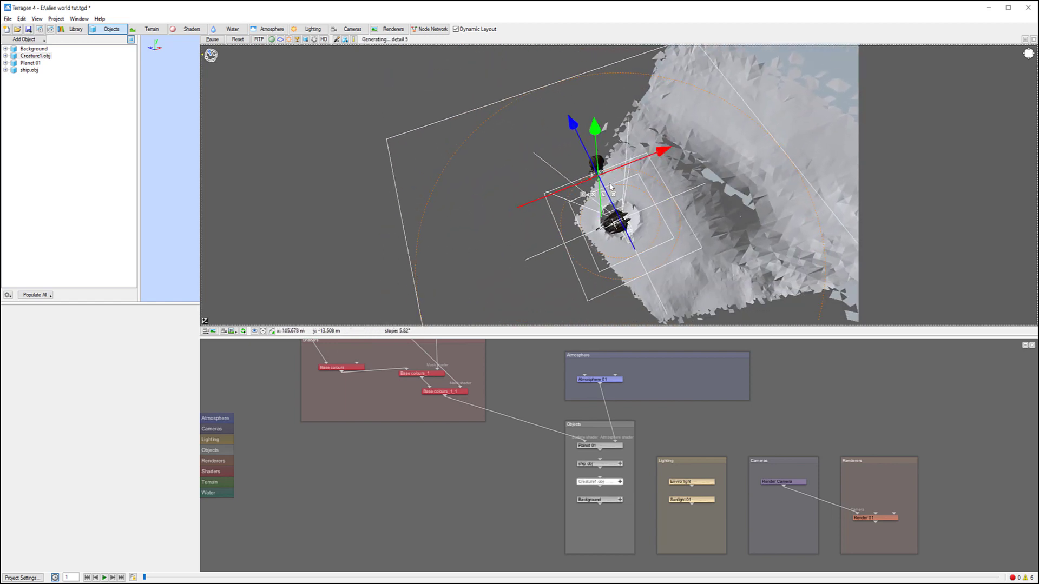
left_click_drag(668, 159, 615, 192)
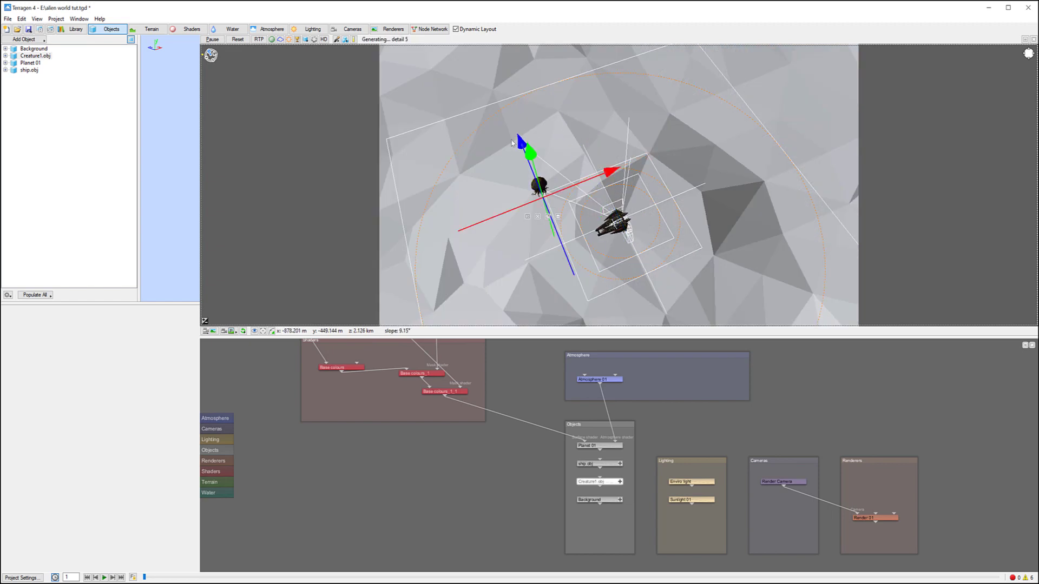
left_click_drag(521, 146, 545, 207)
left_click_drag(634, 240, 644, 235)
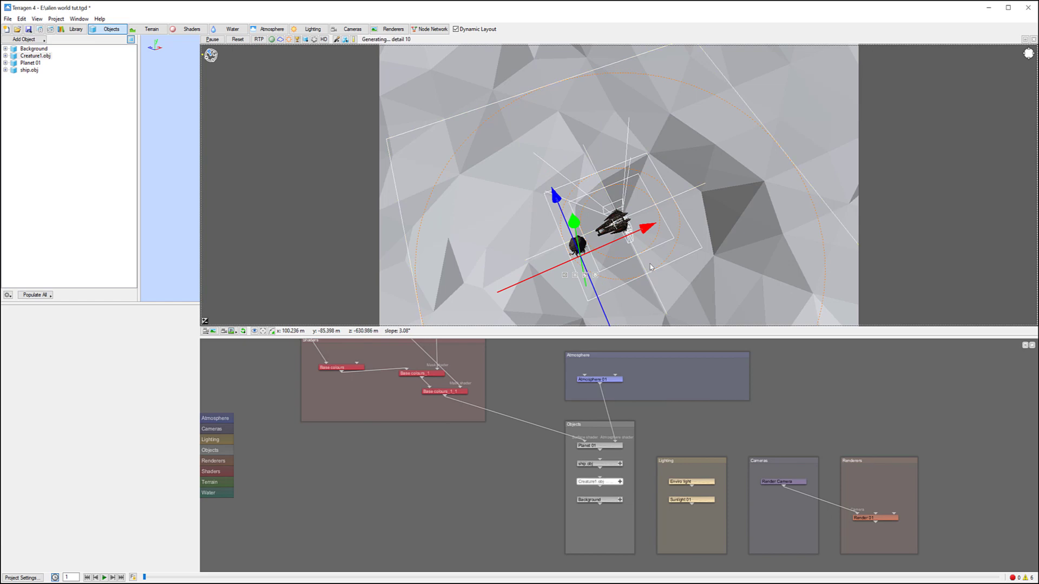
Add another Obj reader object loading Creature2.obj from the Sci-Fi models folder.
left_click_drag(639, 277, 692, 284, "alt")
right_click_drag(692, 284, 656, 211, "alt")
middle_click_drag(657, 212, 599, 215, "alt")
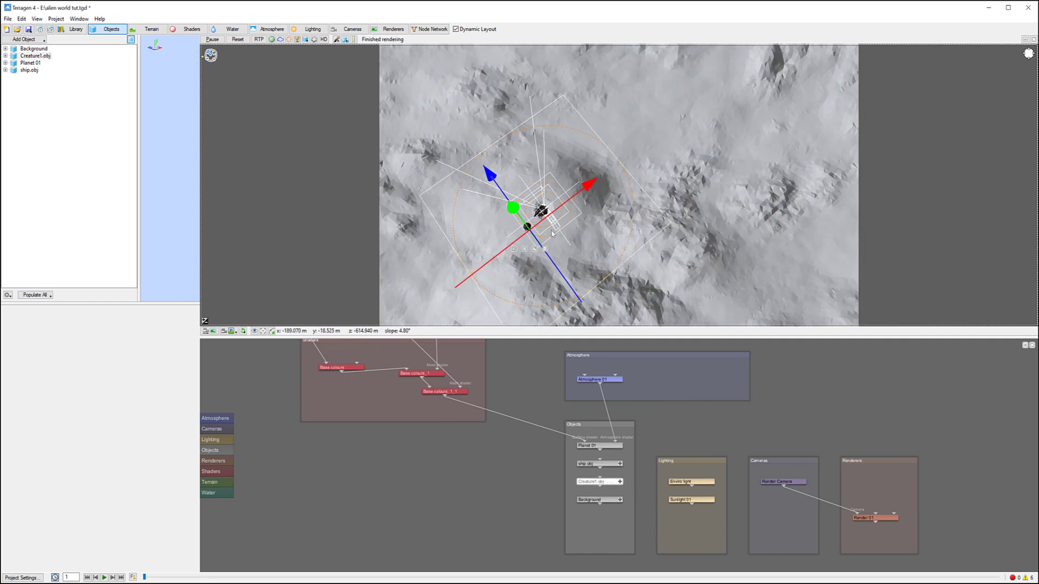
left_click_drag(547, 242, 538, 154, "alt")
right_click_drag(569, 236, 562, 257, "alt")
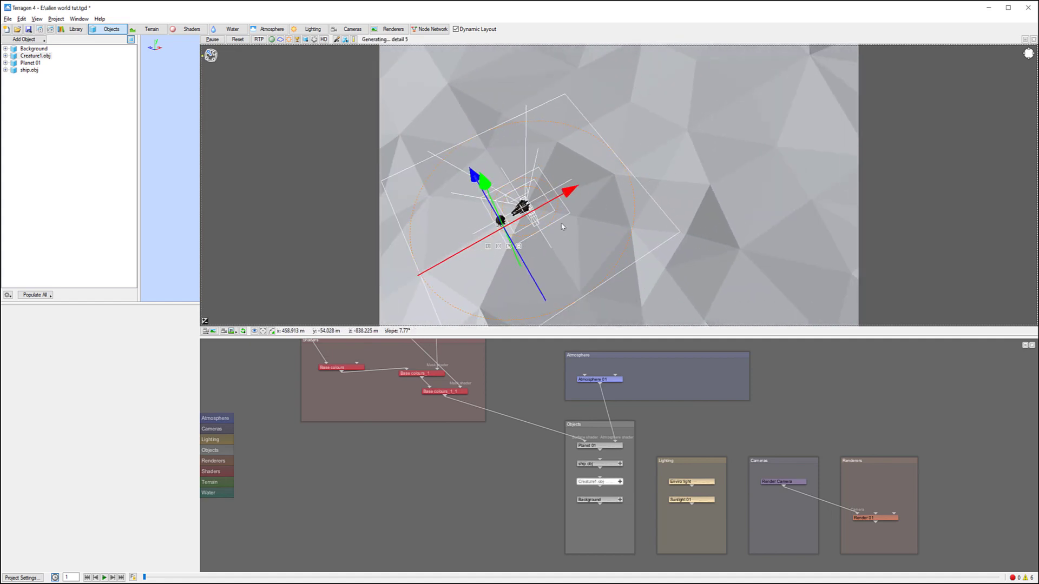
left_click(23, 39)
mouse_move(95, 50)
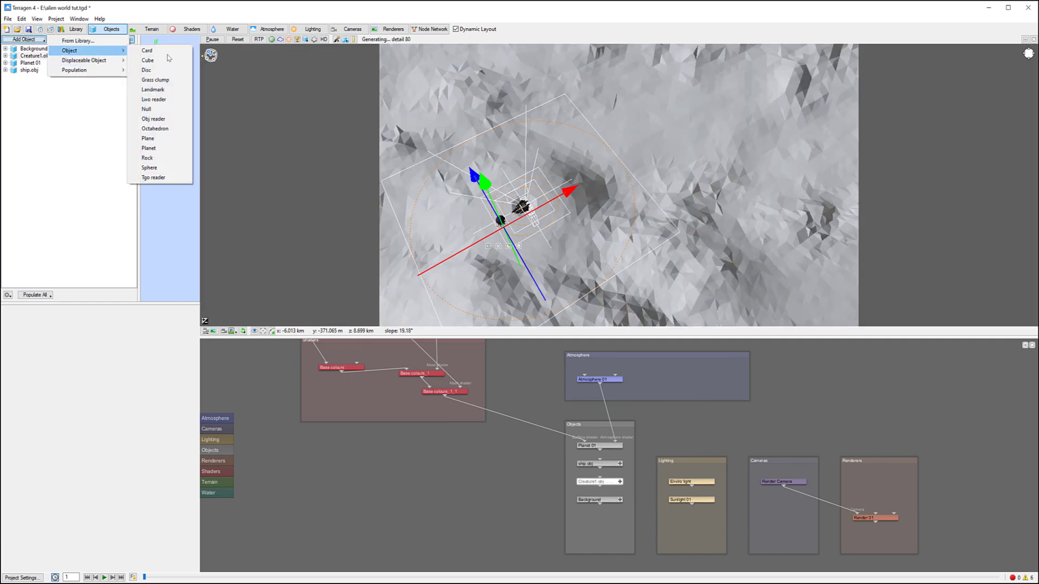
left_click(154, 118)
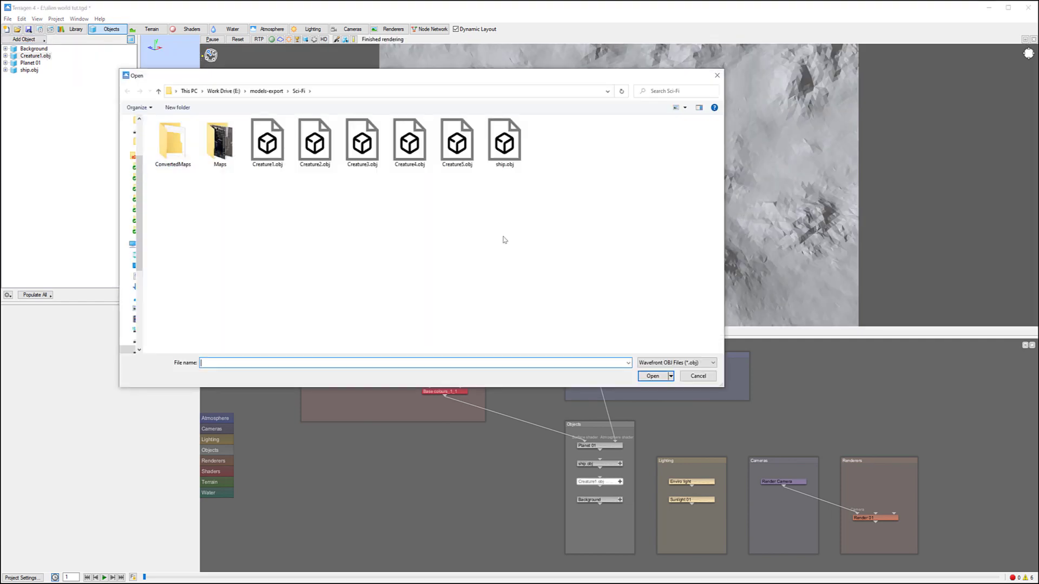
left_click(315, 141)
left_click(650, 376)
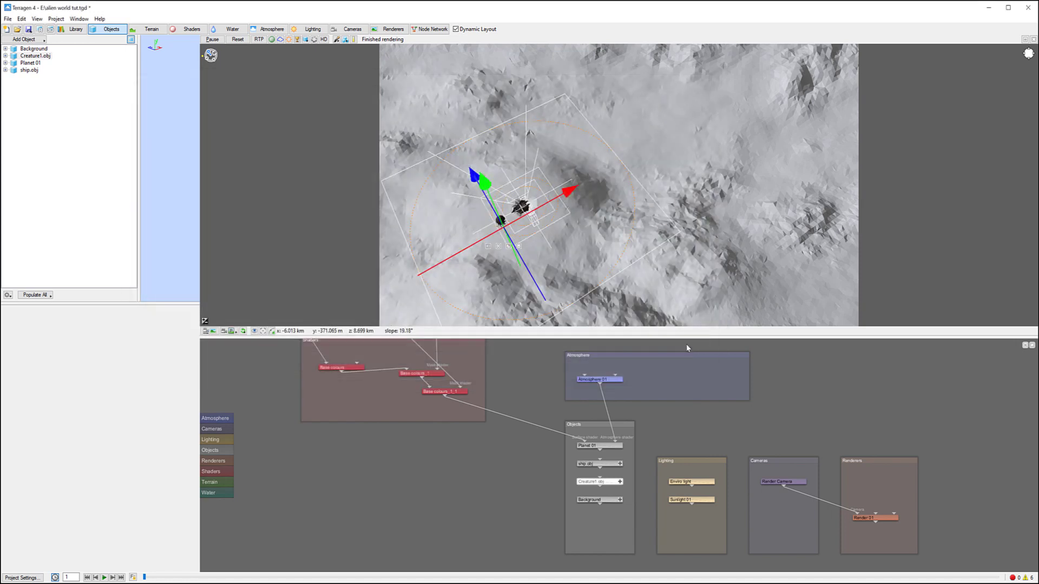
left_click(550, 197)
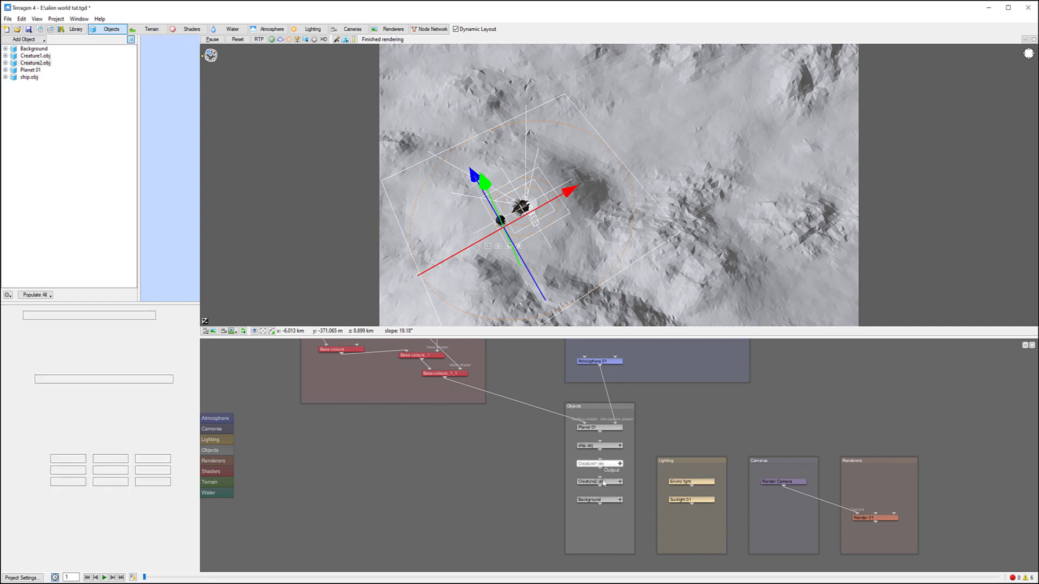
Scale the Creature2.obj object to 150 on all three axes and close its settings.
double_click(608, 484)
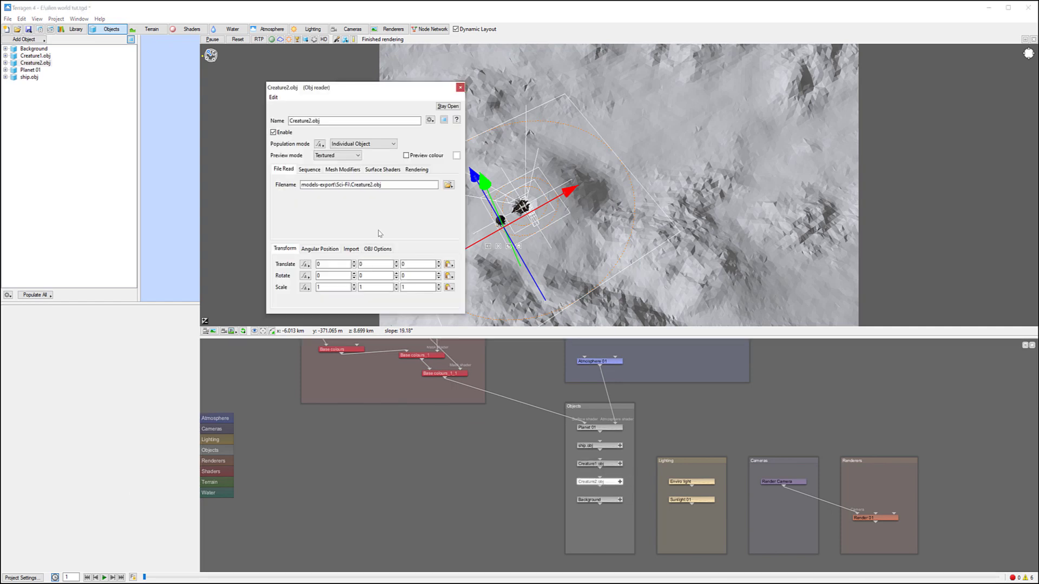
double_click(327, 287)
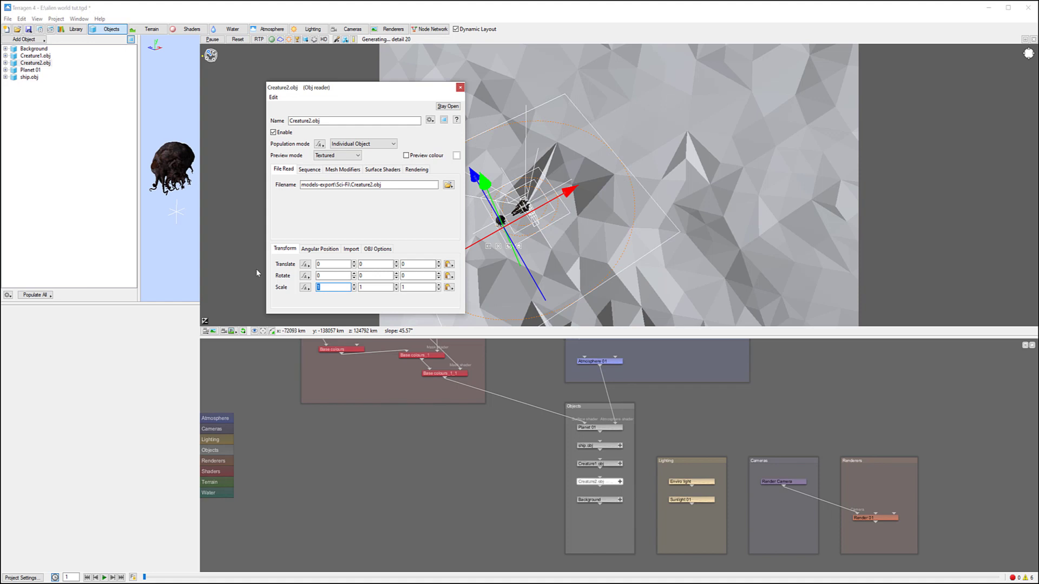
type("150")
key("Tab")
type("15")
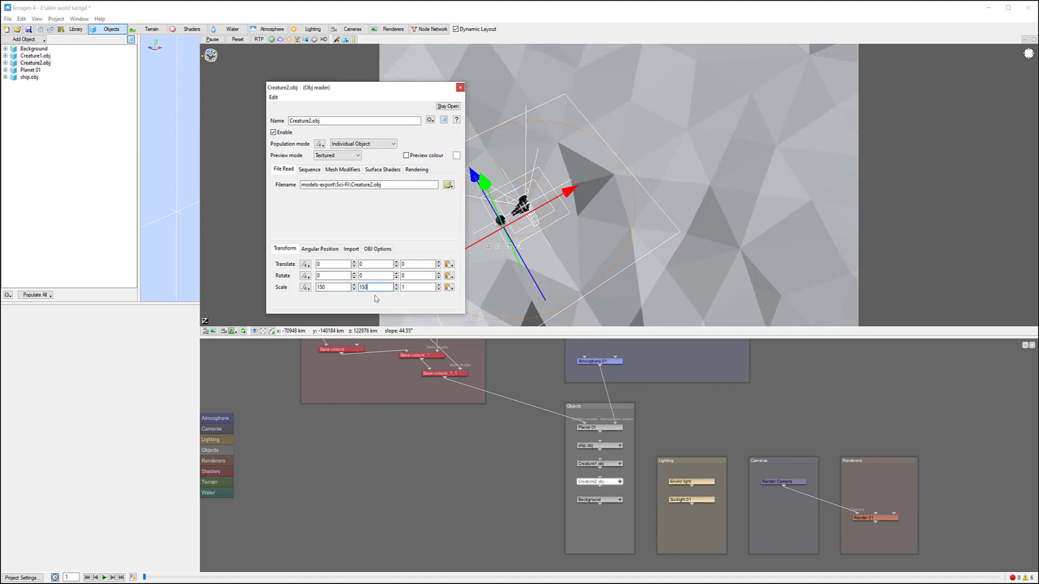
type("150")
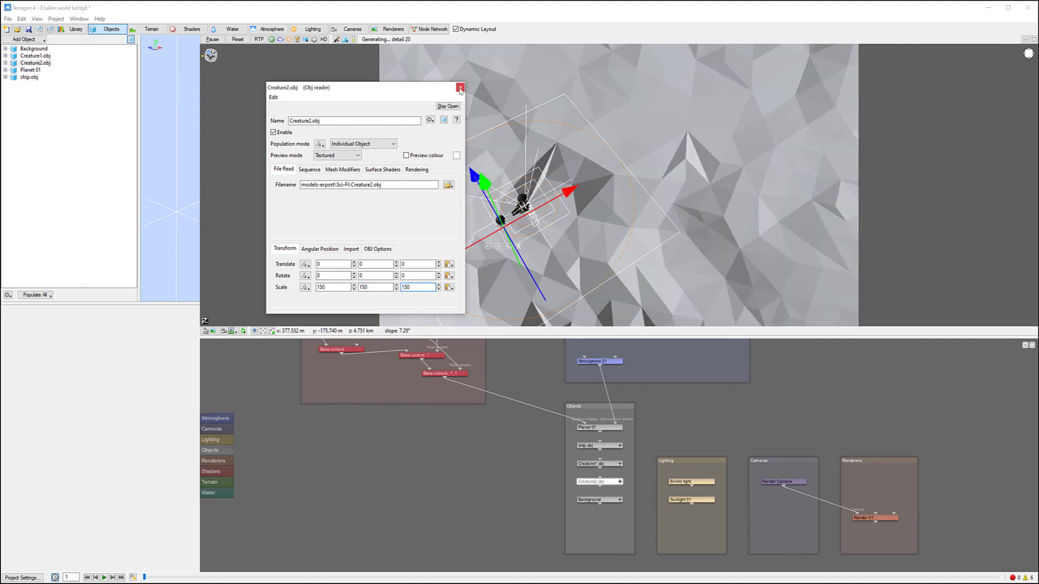
left_click(460, 89)
Select Creature2.obj in the 3D preview and move it along its X axis away from the ship.
left_click(535, 228)
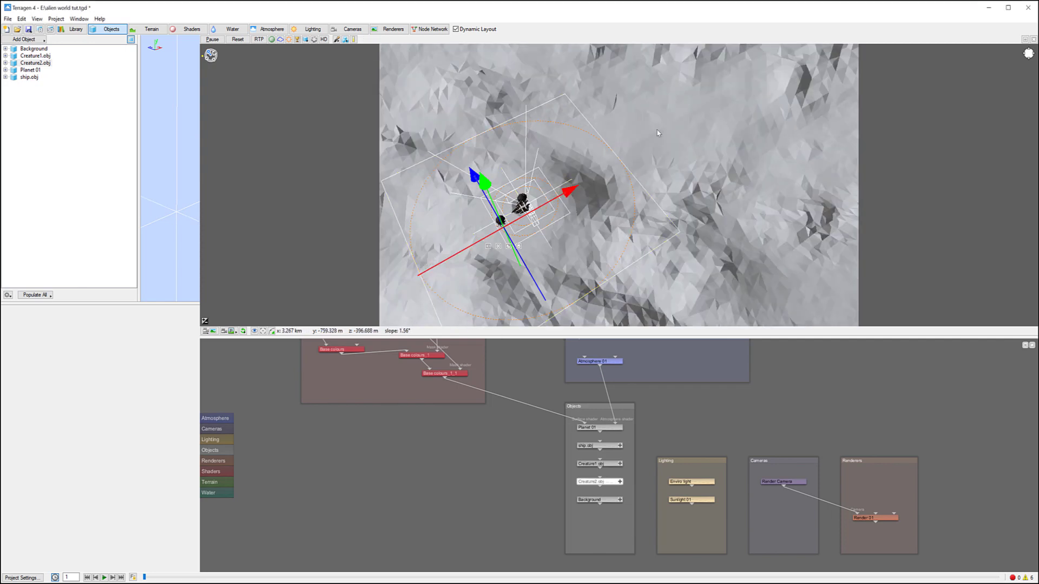
right_click(634, 248)
mouse_move(688, 222)
left_click(760, 227)
left_click_drag(579, 173, 616, 153)
left_click_drag(676, 307, 549, 98, "alt")
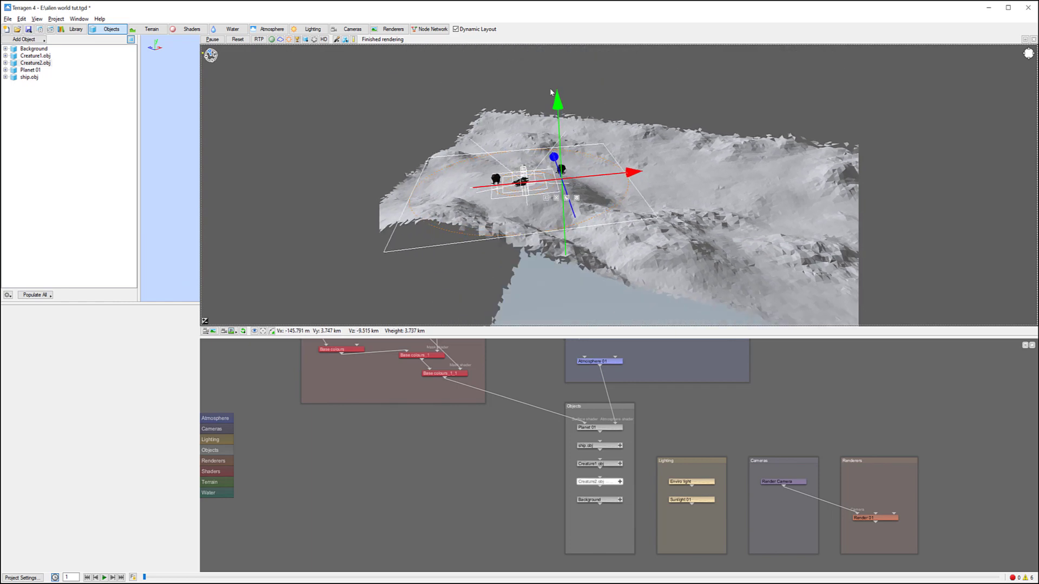
Reposition Creature2.obj behind the ship, at about 207 m on X and 611 m on Z.
scroll(544, 221, "up", 1)
right_click_drag(544, 221, 578, 373, "alt")
middle_click_drag(523, 245, 771, 227, "alt")
left_click_drag(580, 176, 649, 110, "alt")
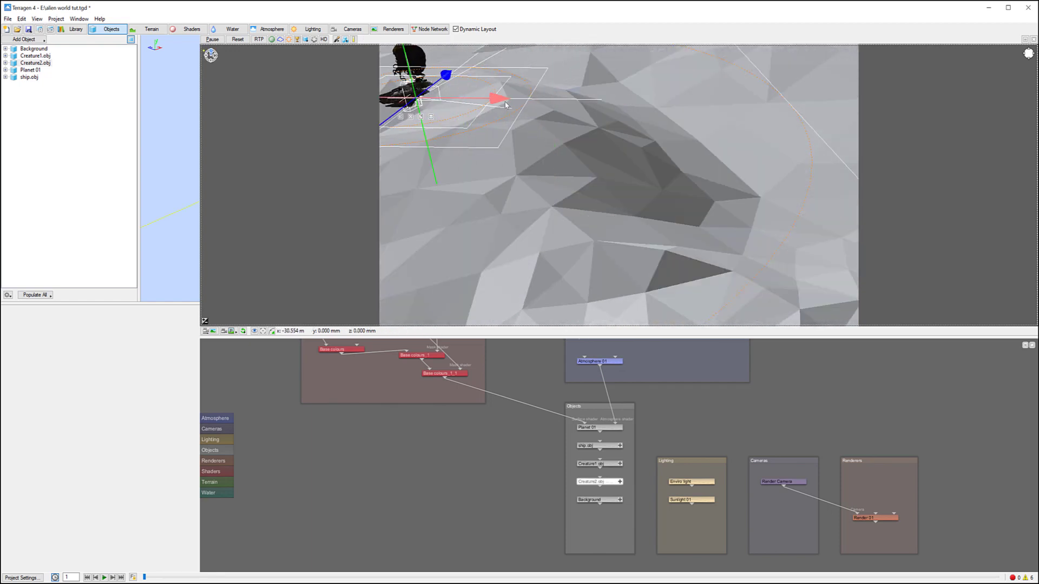
left_click_drag(487, 138, 466, 165, "alt")
scroll(433, 119, "down", 4)
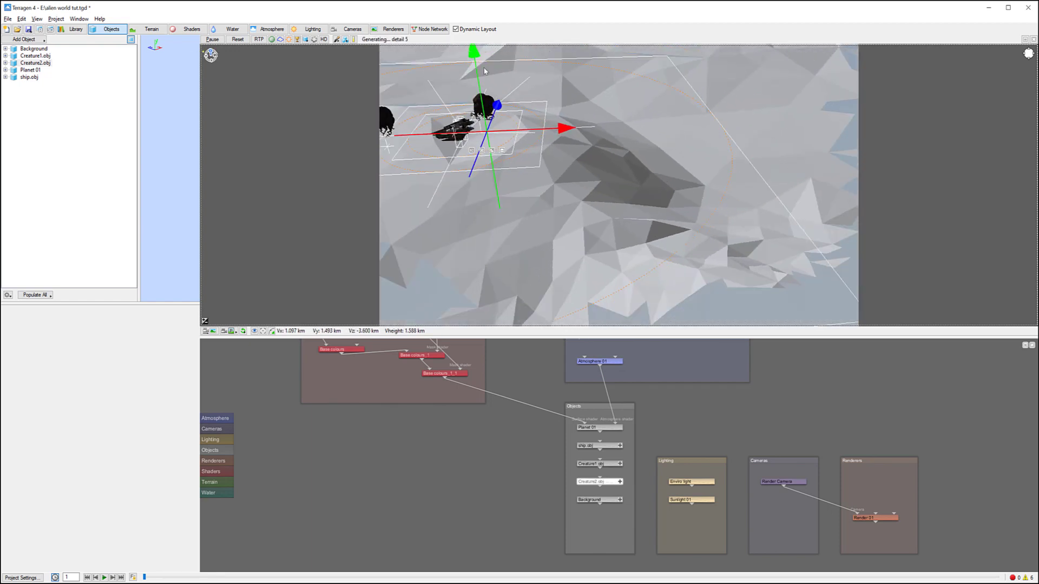
middle_click_drag(415, 98, 524, 211, "alt")
left_click_drag(524, 211, 652, 251, "alt")
left_click_drag(605, 227, 542, 198, "alt")
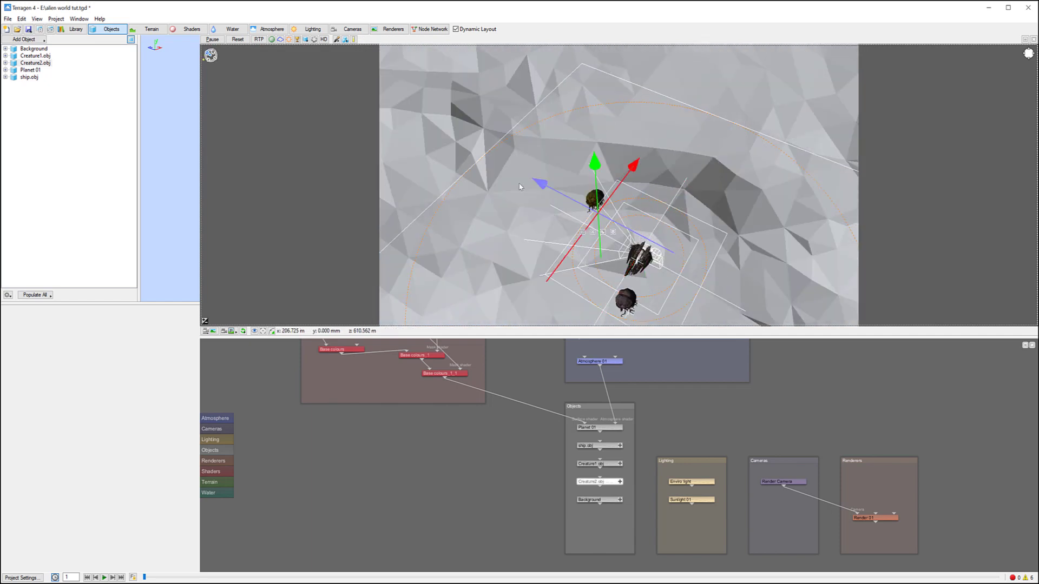
Push Creature2.obj farther into the background and raise it, to about X 381 m, Y 378 m and Z 2.06 km.
left_click_drag(640, 131, 704, 199, "alt")
right_click_drag(704, 199, 543, 224, "alt")
middle_click_drag(543, 225, 588, 244, "alt")
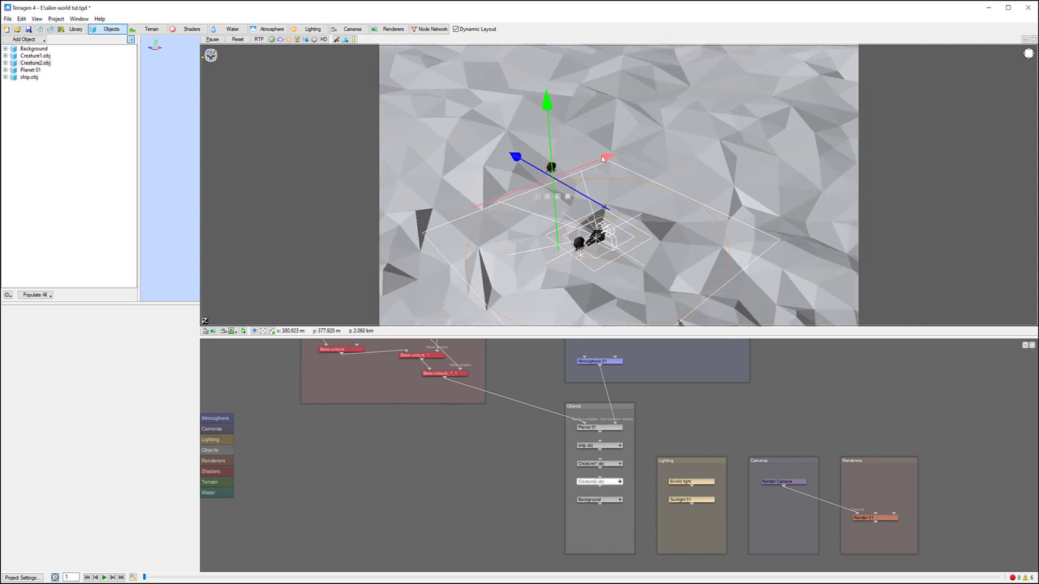
Rotate Creature2.obj about its vertical axis, then switch it back to its move handles.
left_click(553, 198)
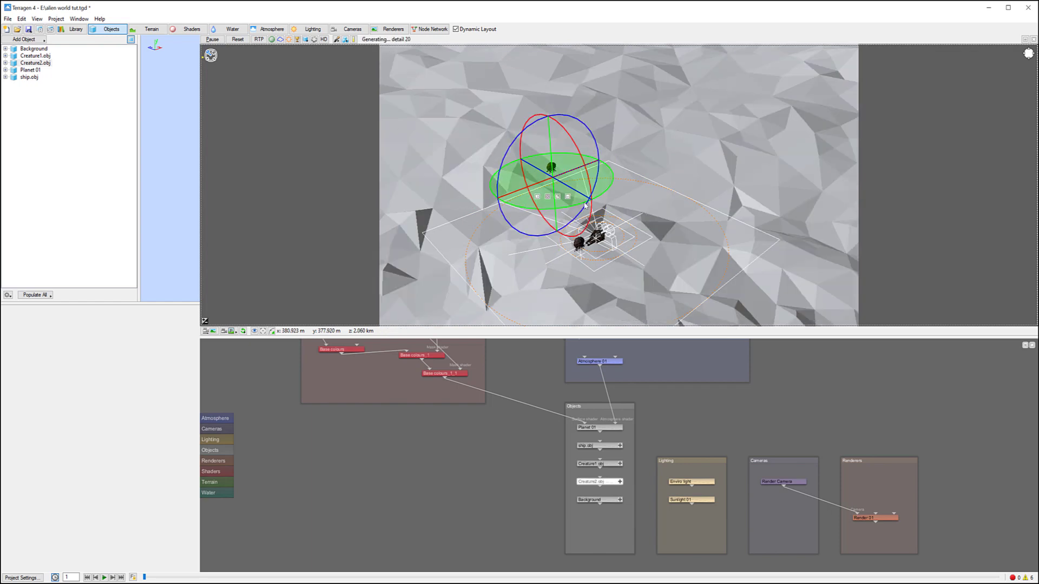
left_click_drag(604, 191, 641, 216)
left_click(537, 197)
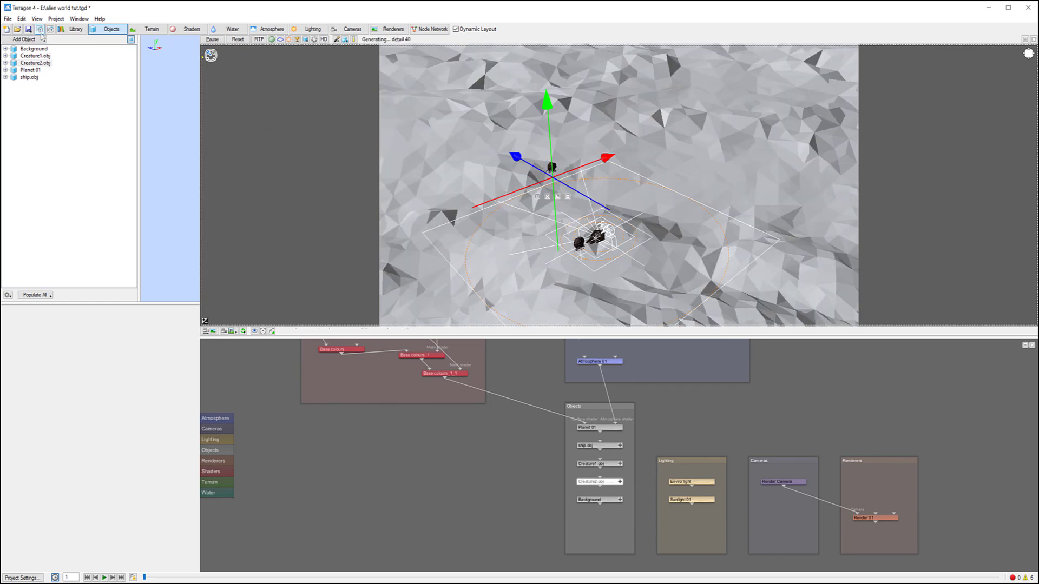
Start adding another Obj reader object to import the next creature model.
left_click(43, 40)
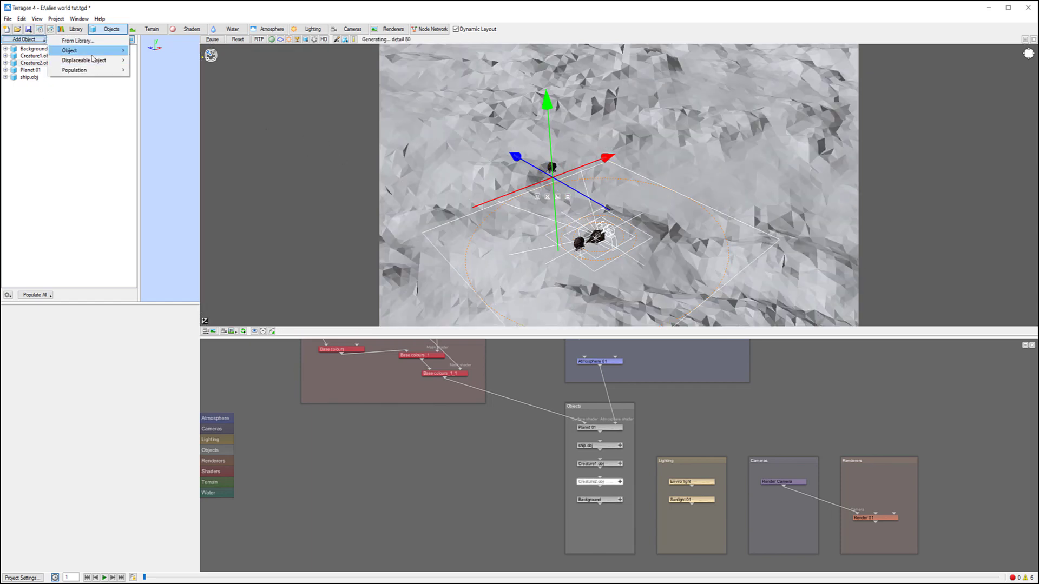
mouse_move(92, 52)
left_click(157, 119)
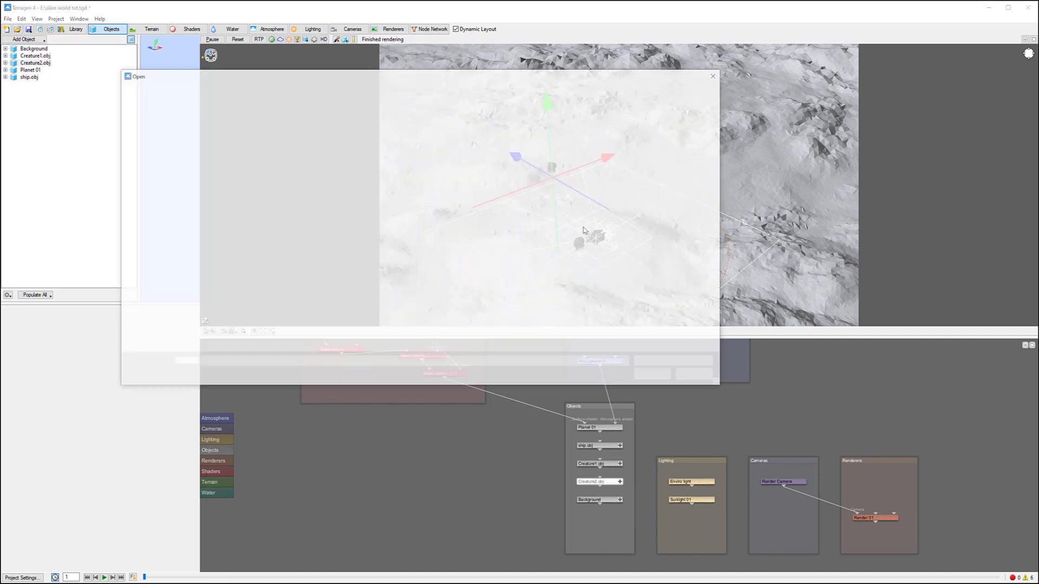
Import Creature3.obj from the Sci-Fi models folder and decline the XFrog compatibility options.
left_click(374, 160)
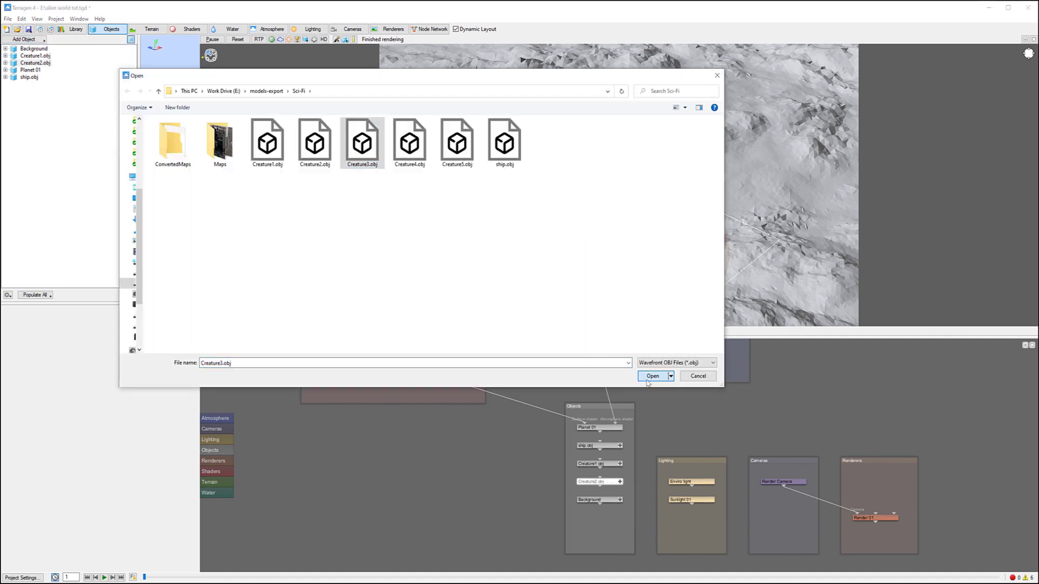
left_click(651, 377)
left_click(549, 197)
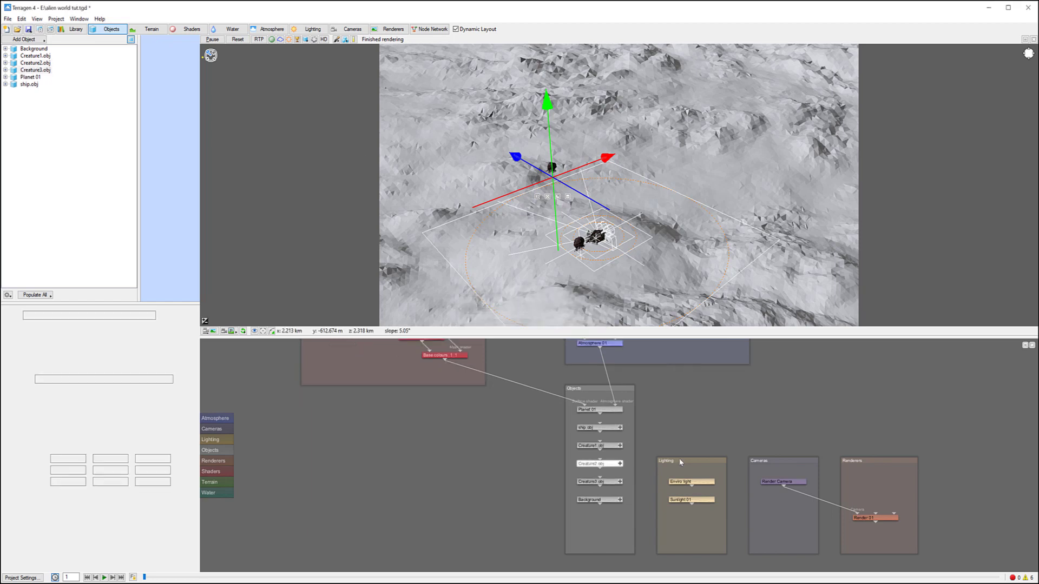
Set the scale of Creature3.obj to 150 on all three axes and close its settings.
double_click(600, 481)
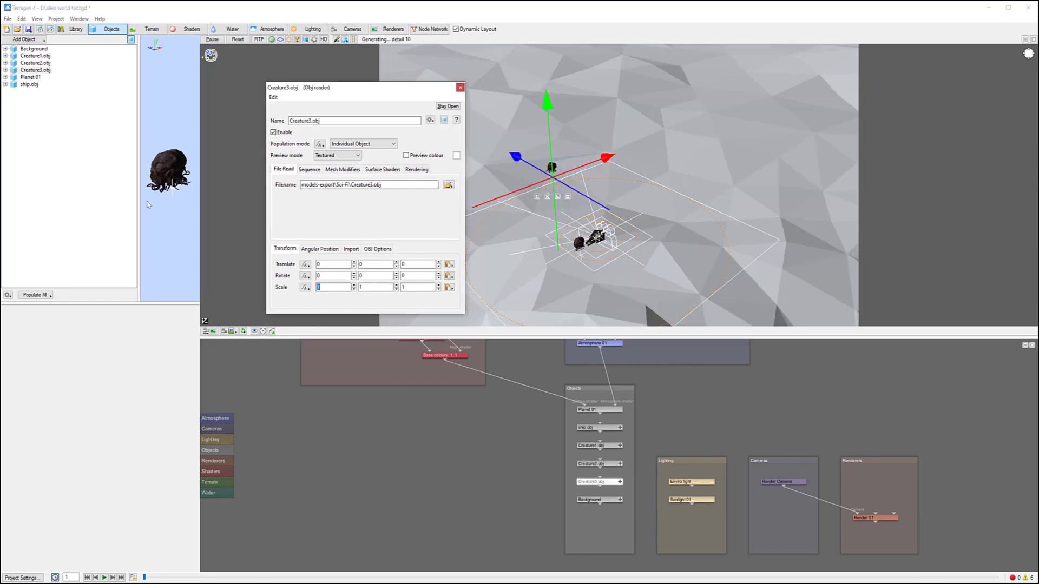
type("130")
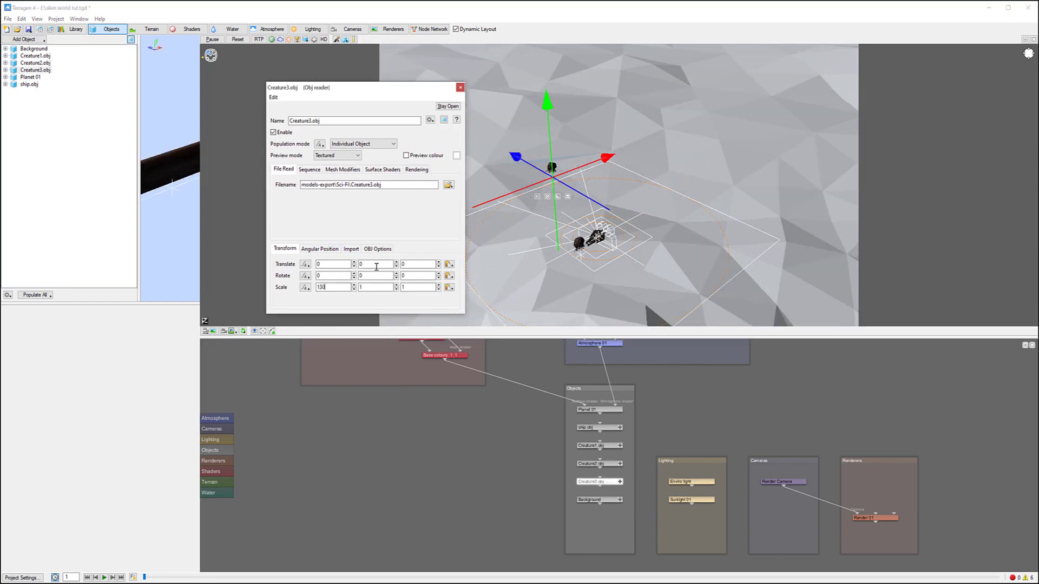
left_click(320, 288)
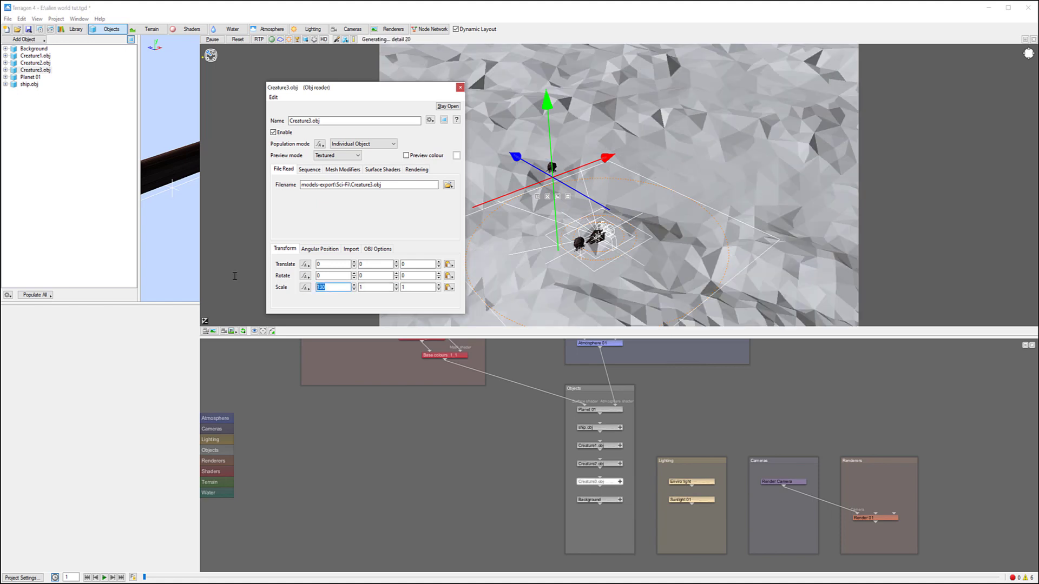
type("150")
left_click(385, 289)
type("150")
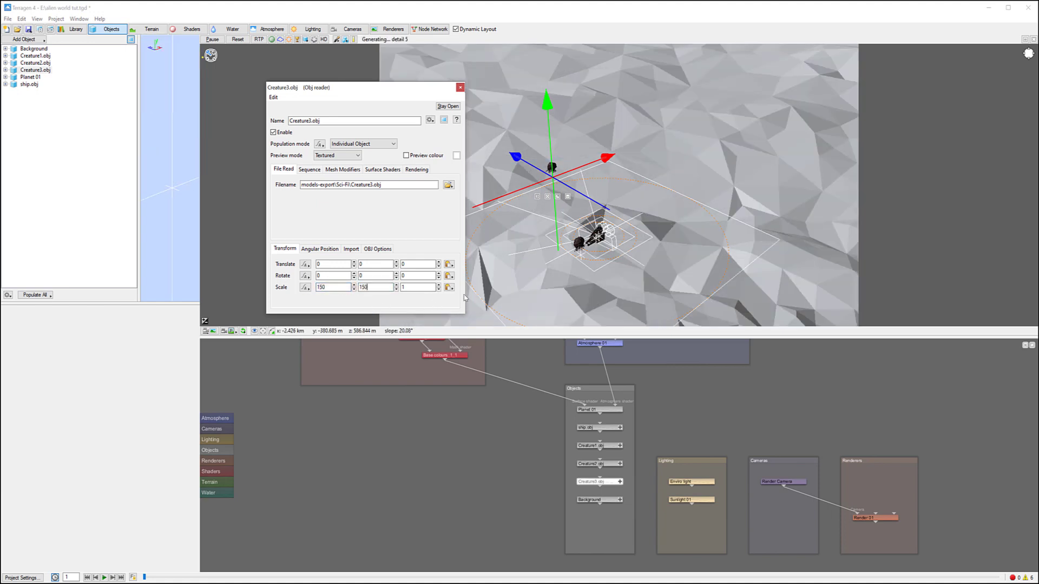
type("50")
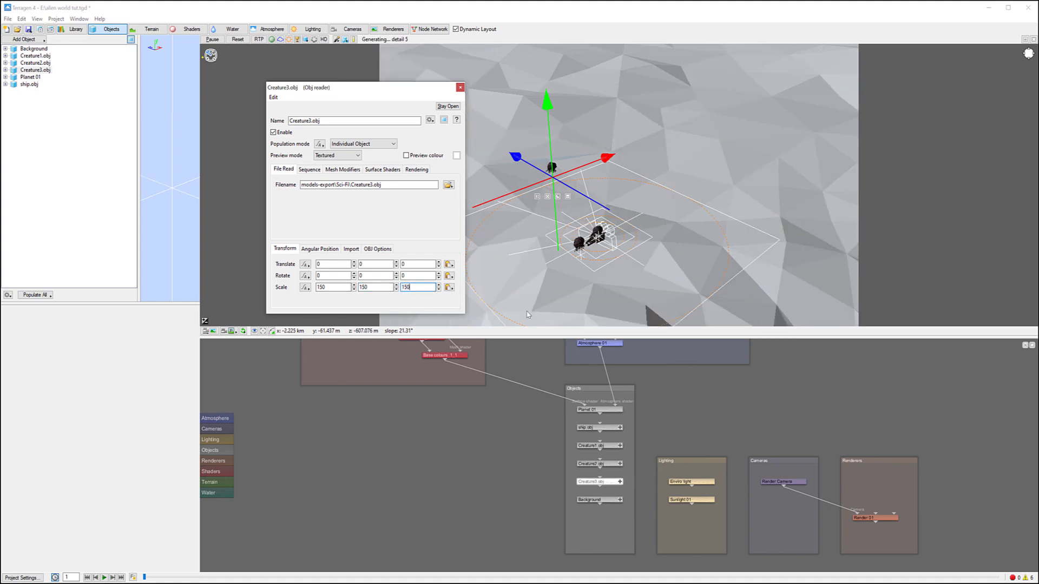
left_click(487, 245)
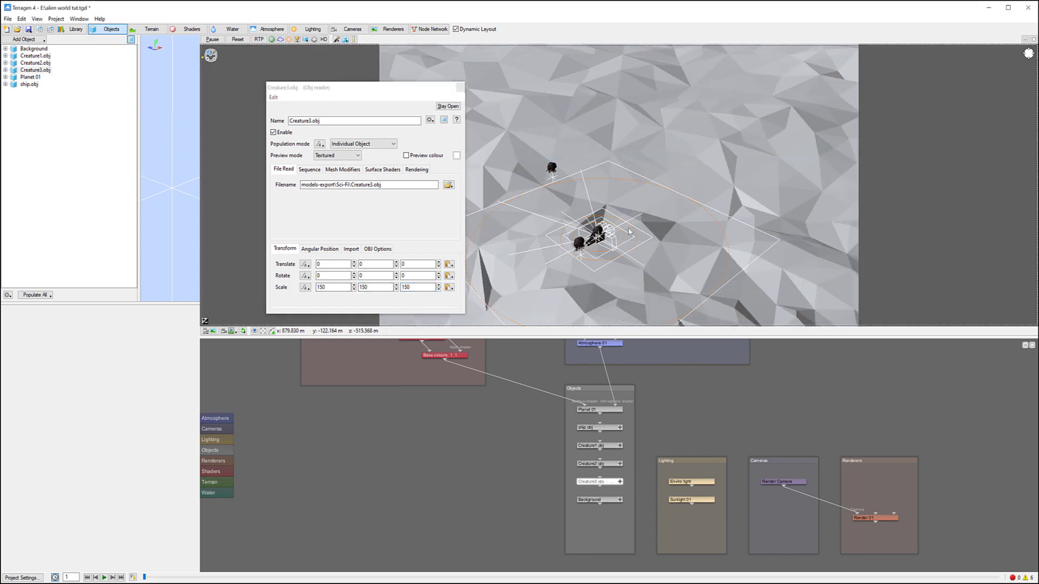
left_click(460, 88)
Select Creature3.obj in the preview and move it off the ship to its front end, at about X -311 m, Z -31 m.
left_click_drag(775, 320, 563, 292, "alt")
scroll(582, 260, "up", 5)
scroll(563, 293, "up", 2)
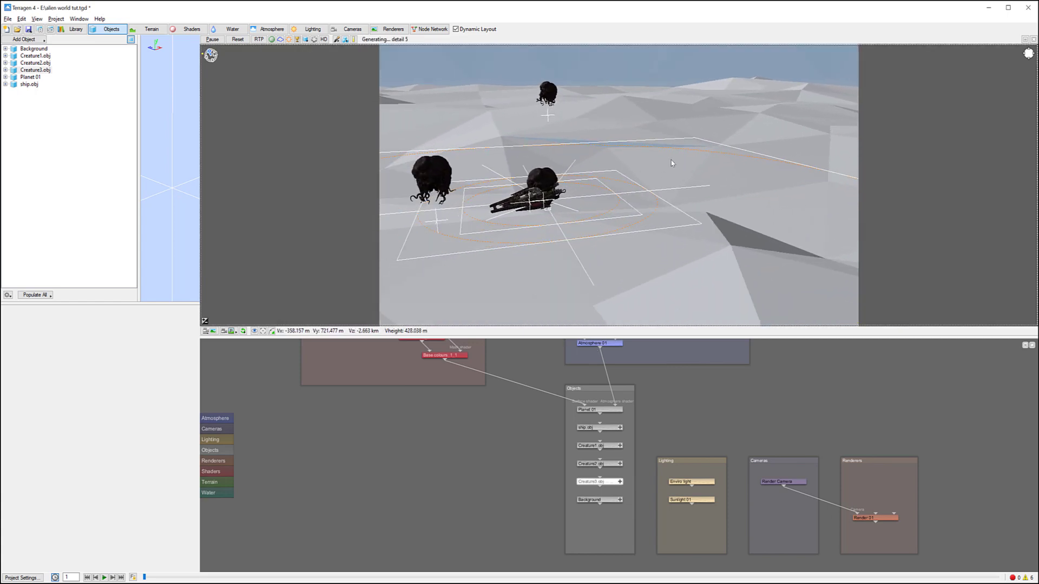
right_click_drag(587, 342, 587, 368, "alt")
left_click_drag(560, 210, 567, 430, "alt")
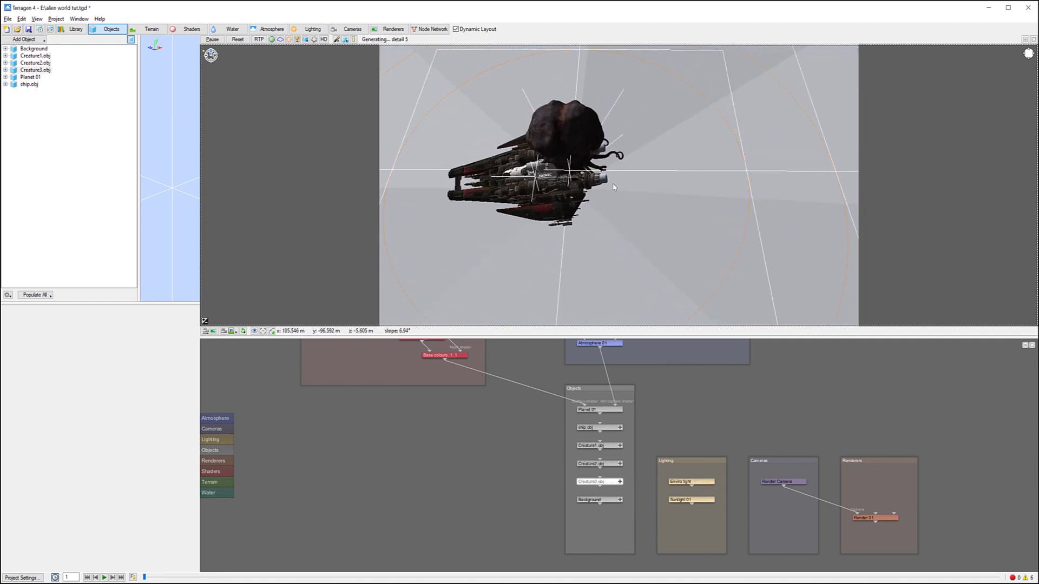
right_click(646, 130)
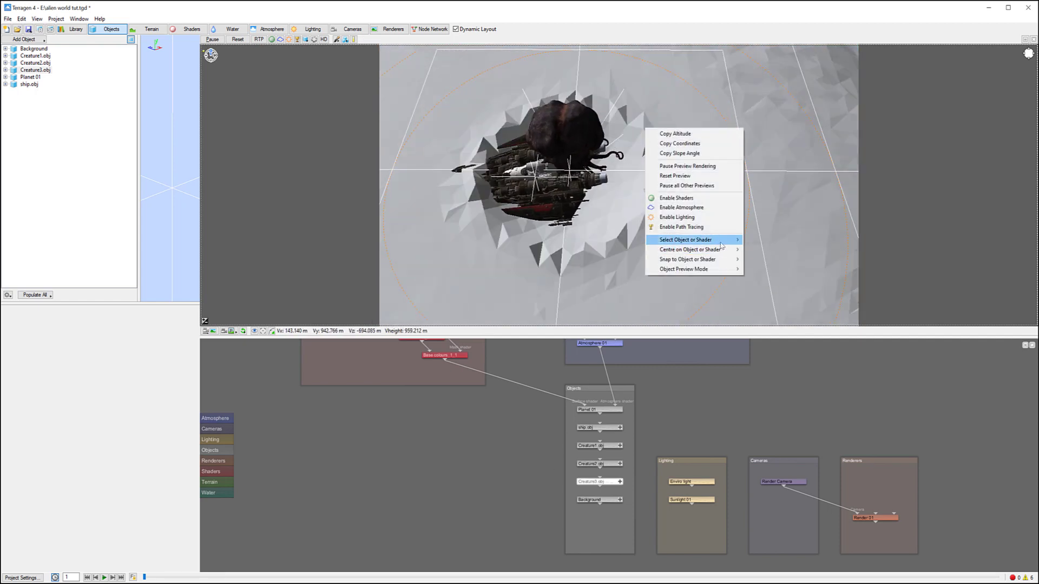
mouse_move(724, 241)
left_click(783, 260)
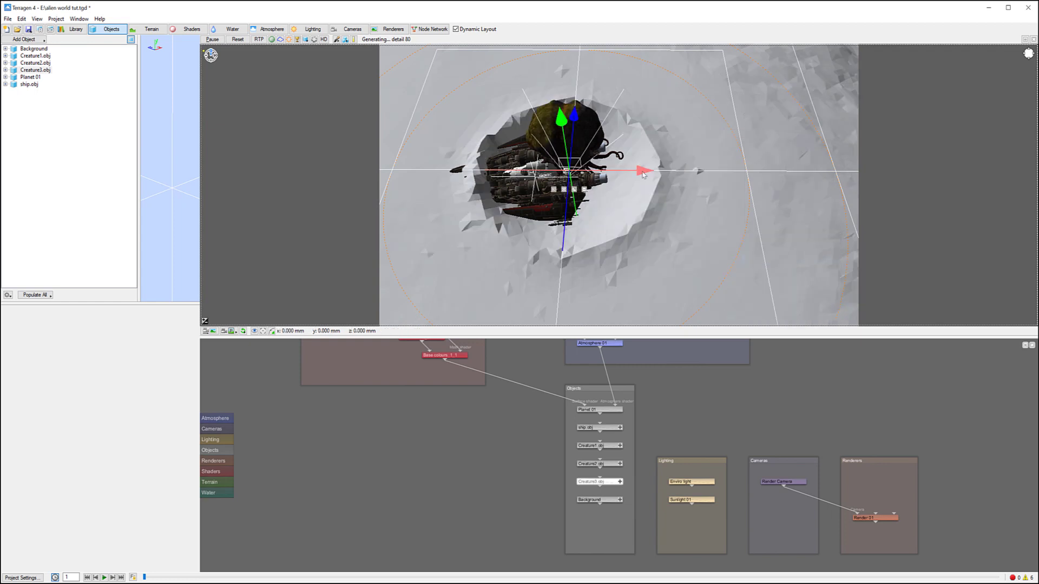
left_click_drag(637, 173, 538, 175)
left_click_drag(472, 114, 470, 122)
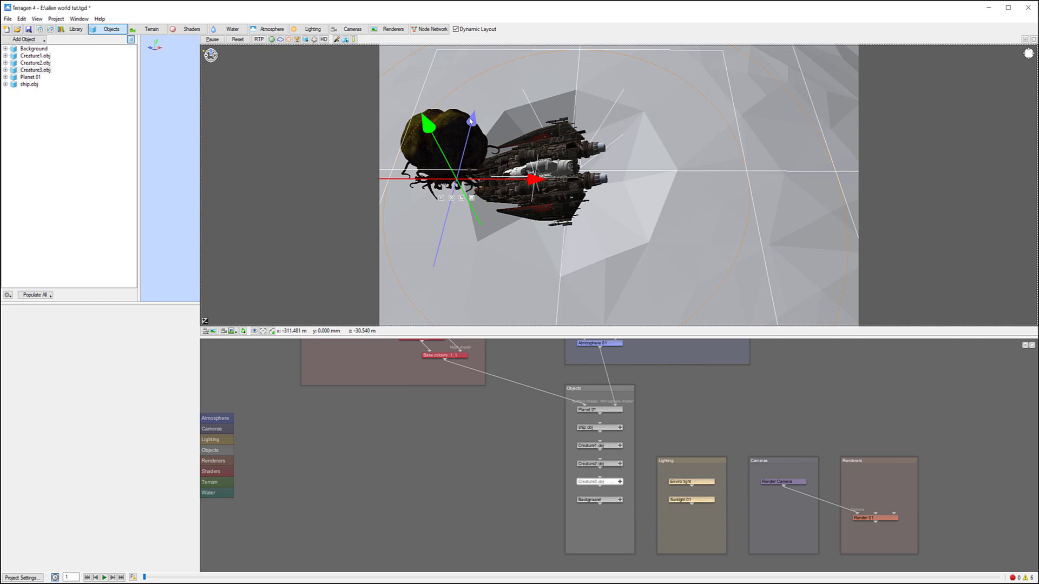
Rotate Creature3.obj at the ship's front end, and shift it along Z to about -56 m.
left_click(453, 199)
left_click_drag(477, 225, 506, 203)
left_click_drag(657, 265, 540, 262, "alt")
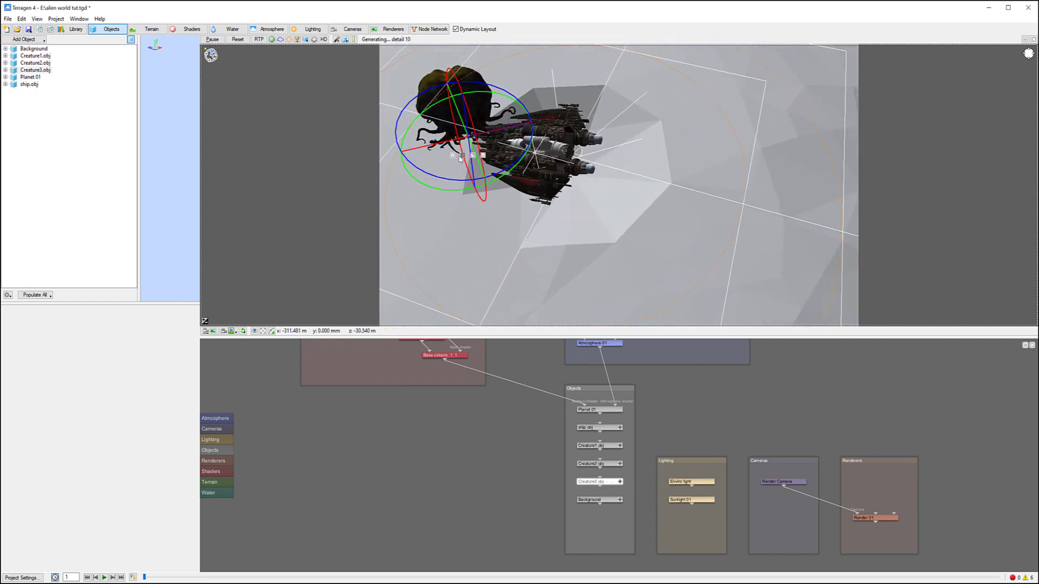
left_click(480, 131)
left_click_drag(501, 86, 497, 93)
Select Creature1.obj in the preview and move it away from the ship to about X -586 m, Z -444 m.
left_click_drag(681, 257, 654, 92, "alt")
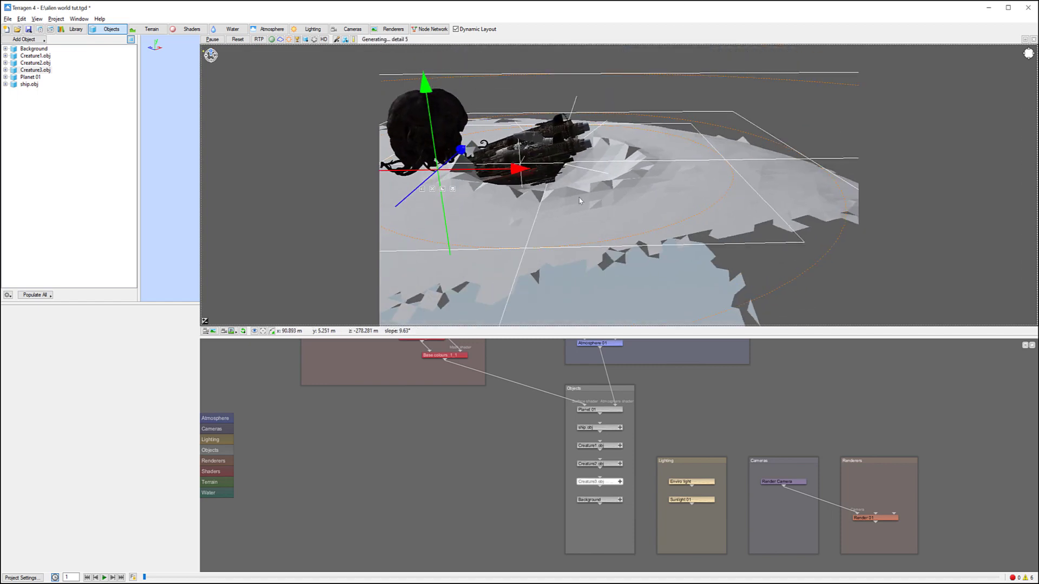
left_click_drag(586, 199, 552, 131, "alt")
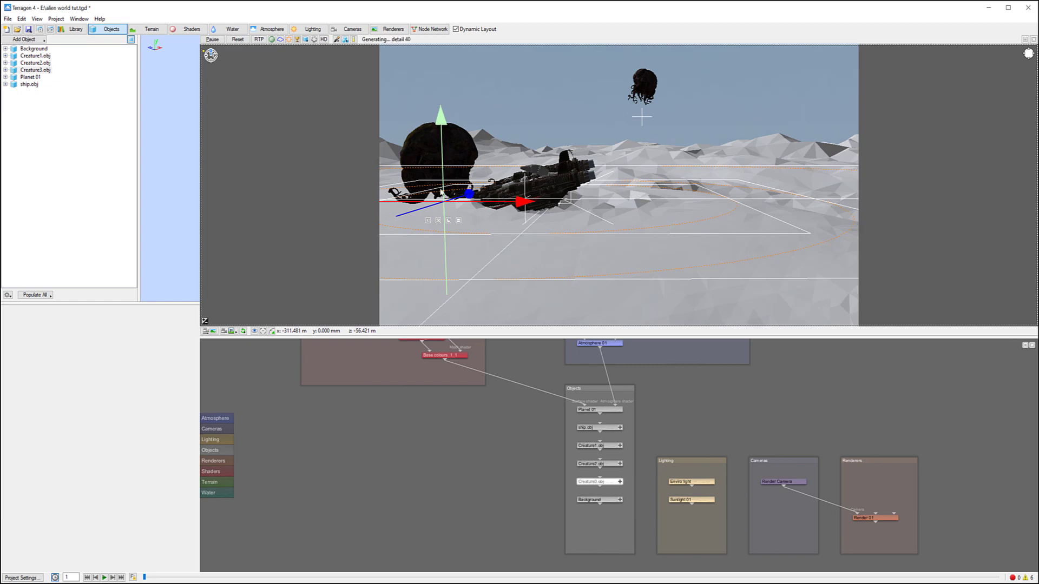
left_click_drag(613, 239, 599, 358, "alt")
left_click_drag(601, 276, 647, 279, "alt")
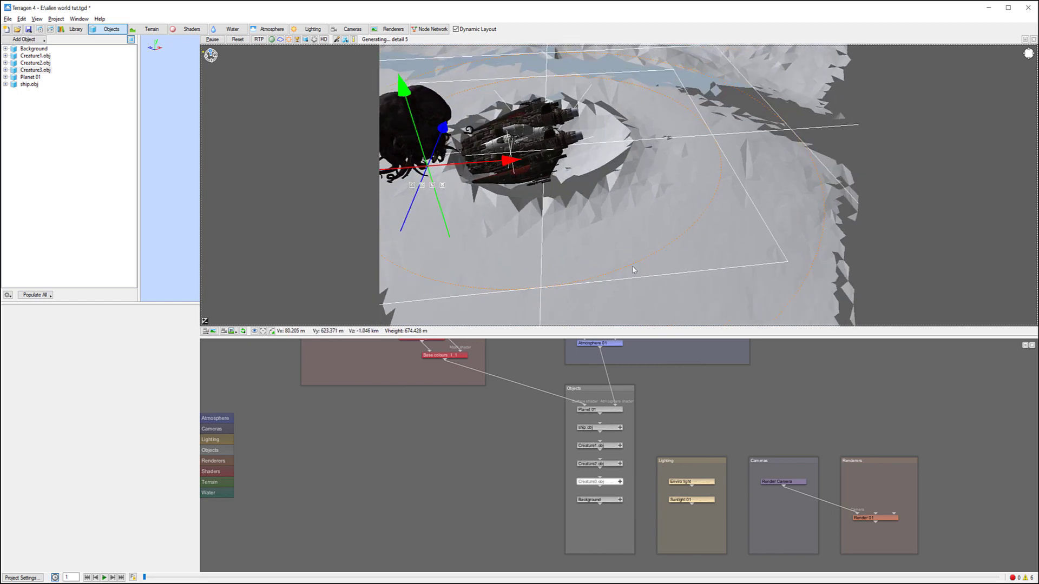
right_click_drag(647, 278, 526, 242, "alt")
left_click_drag(527, 241, 595, 414, "alt")
right_click(594, 211)
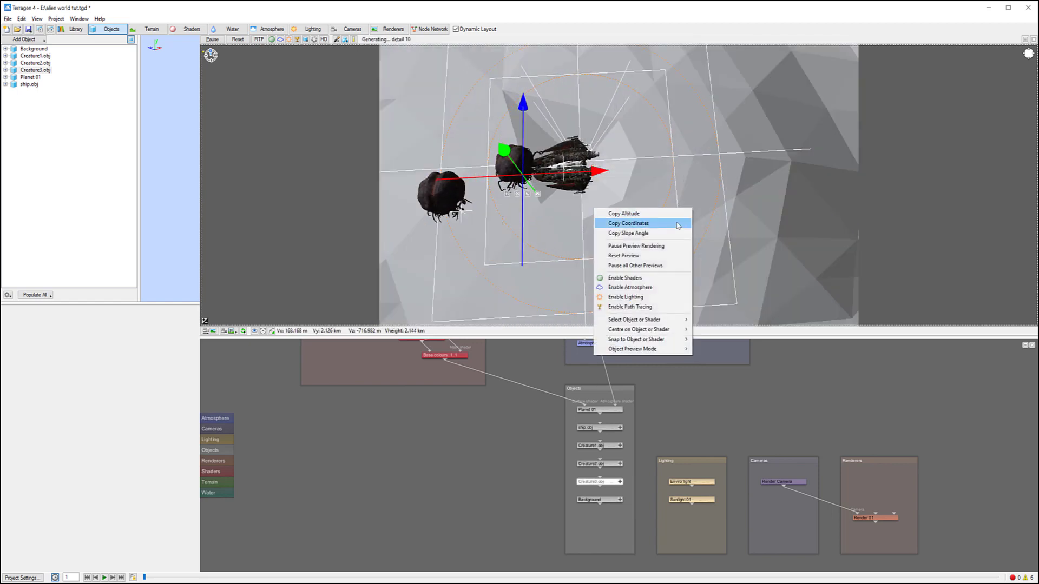
mouse_move(644, 319)
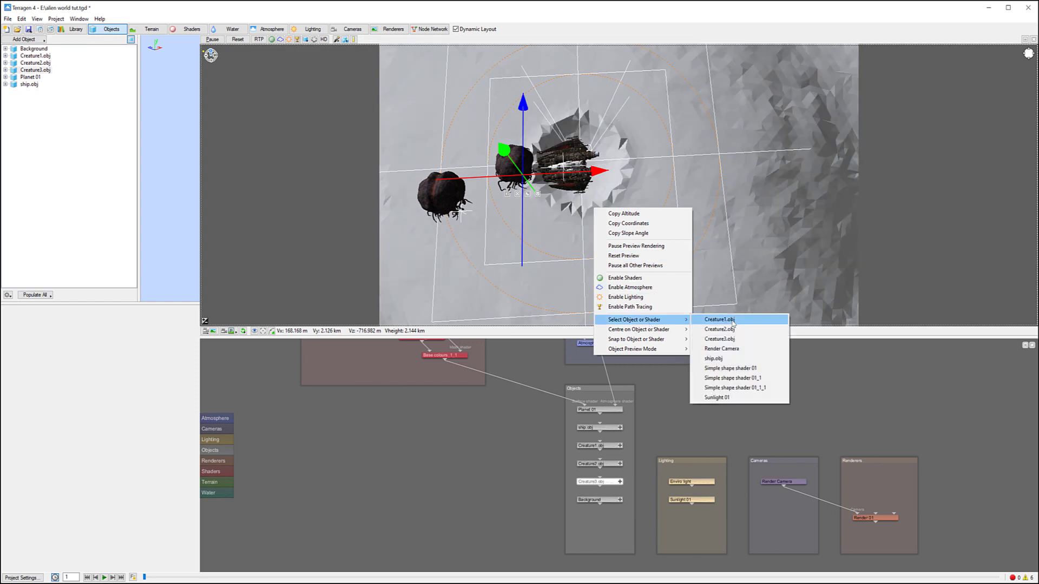
left_click(720, 320)
left_click_drag(546, 211, 555, 210)
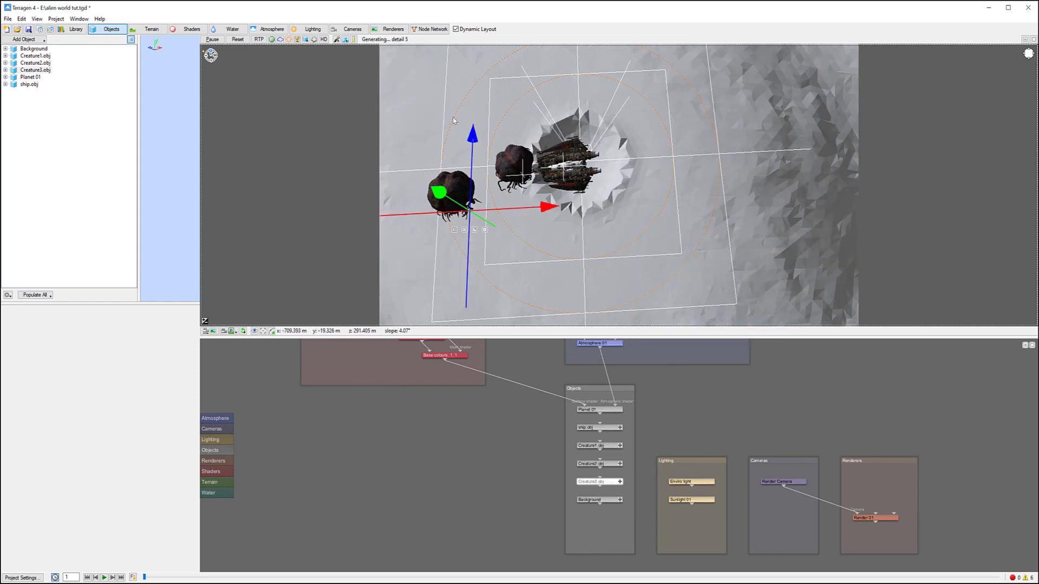
left_click_drag(473, 132, 470, 161)
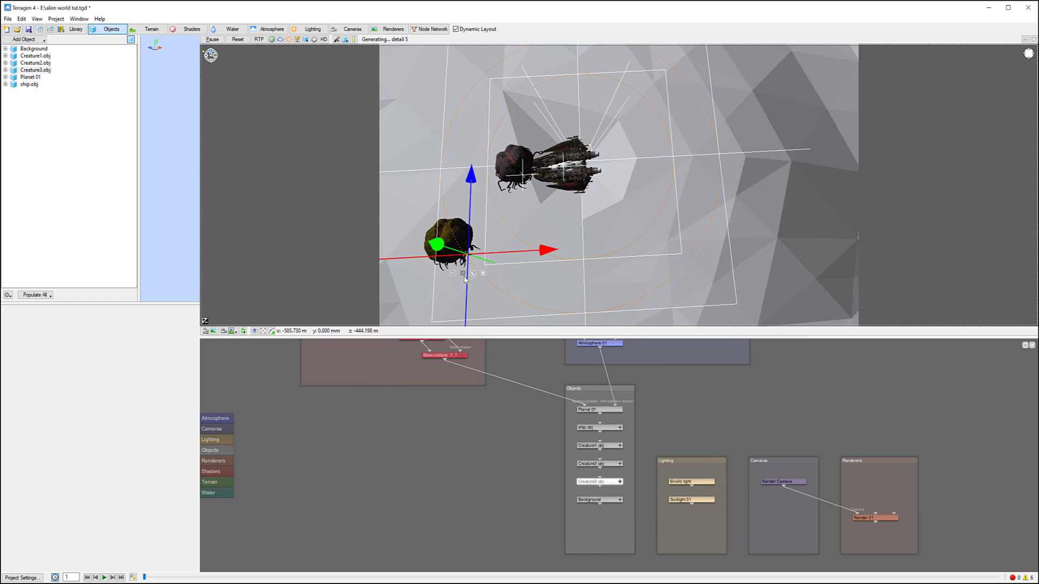
Rotate Creature1.obj about its vertical axis and return to the move handles.
left_click(463, 274)
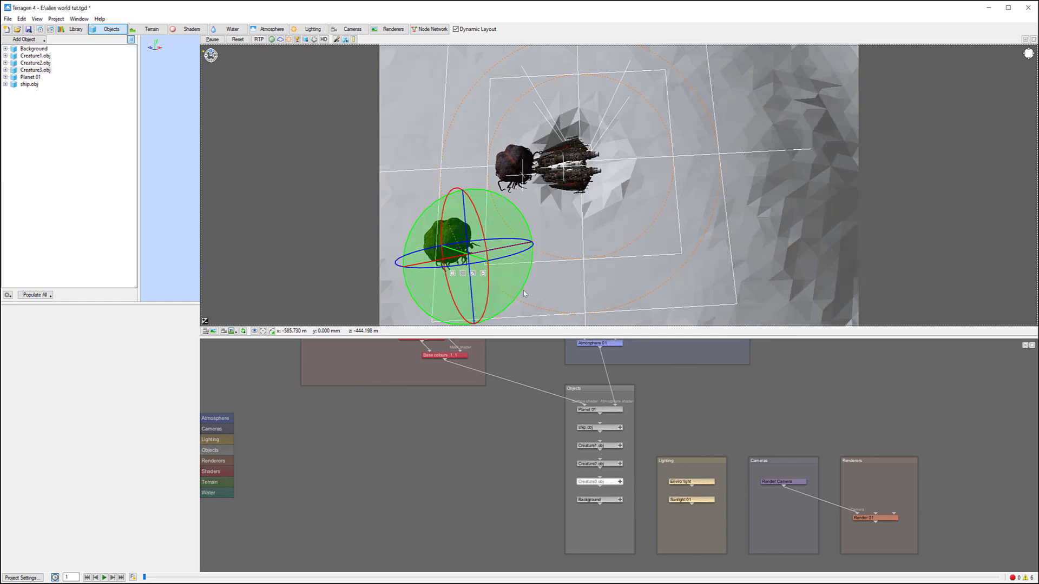
mouse_move(534, 272)
left_mouse_down()
mouse_move(541, 261)
mouse_move(545, 272)
left_mouse_up()
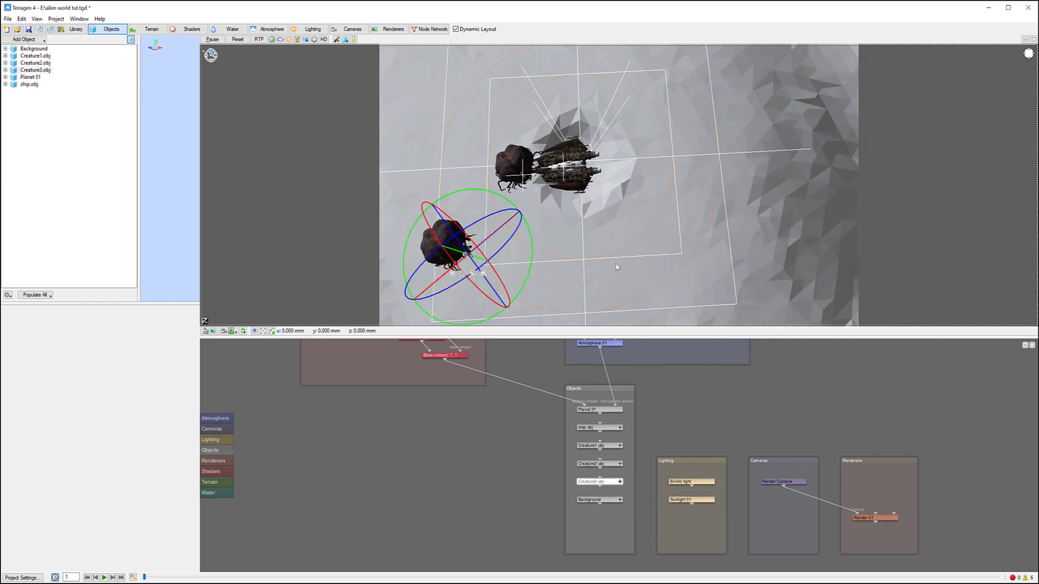
left_click(453, 275)
Add Creature4.obj to the scene as an OBJ object, declining the XFrog compatibility options.
left_click_drag(645, 261, 706, 267, "alt")
right_click_drag(699, 233, 678, 172, "alt")
left_click_drag(678, 172, 675, 128, "alt")
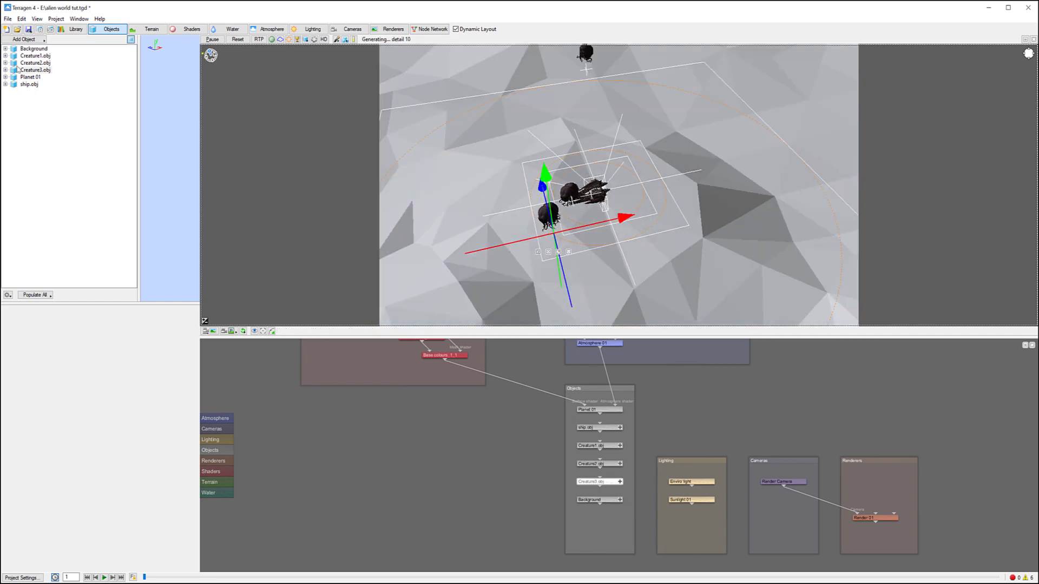
left_click(45, 39)
mouse_move(82, 50)
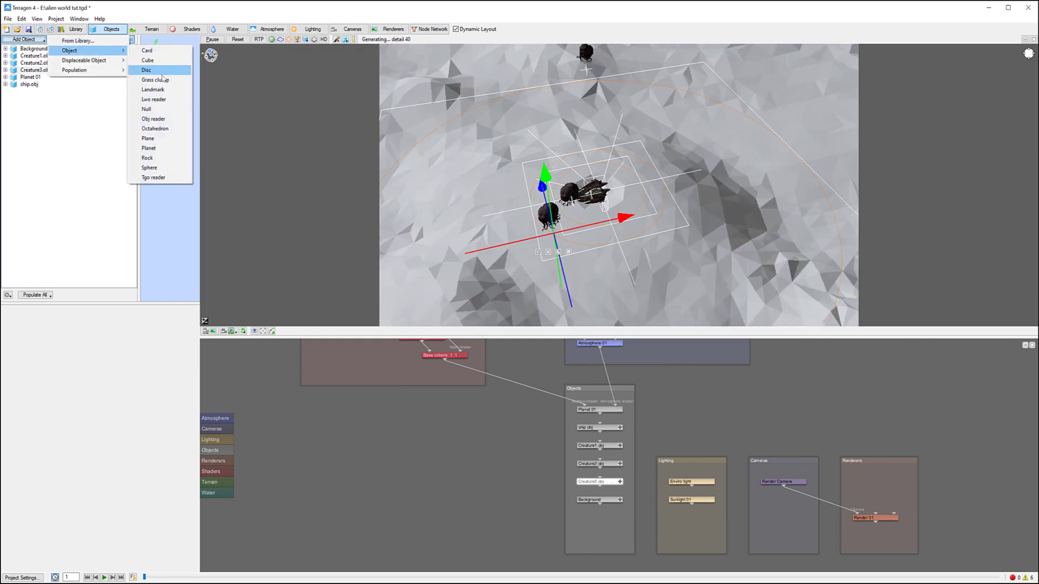
left_click(158, 120)
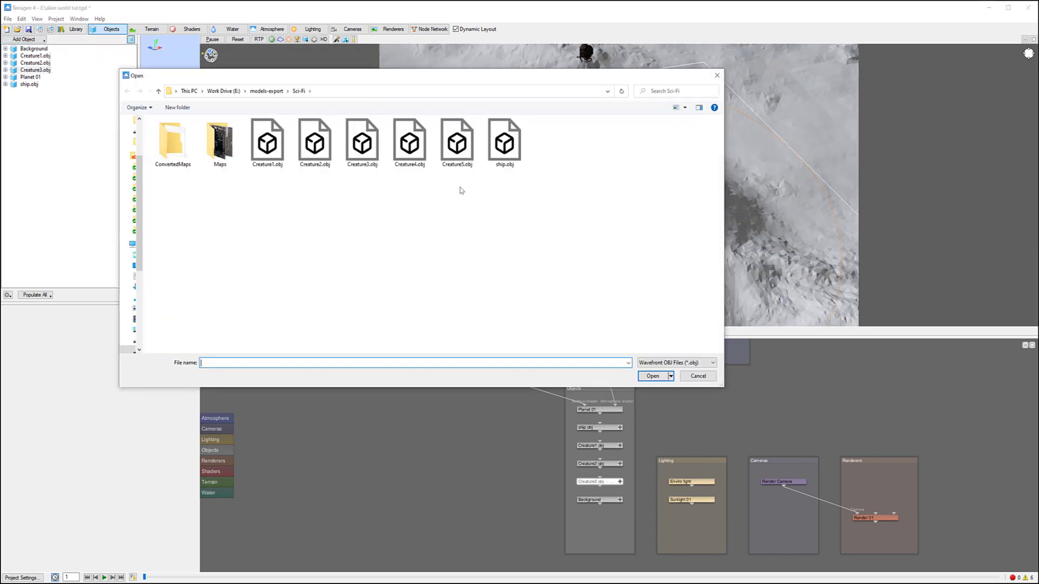
left_click(398, 145)
left_click(640, 378)
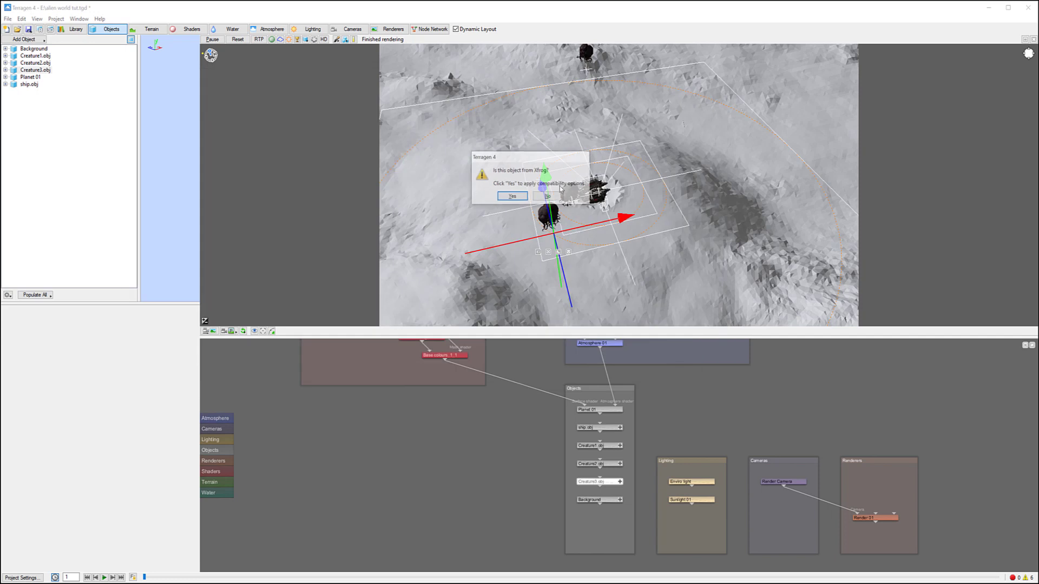
left_click(557, 198)
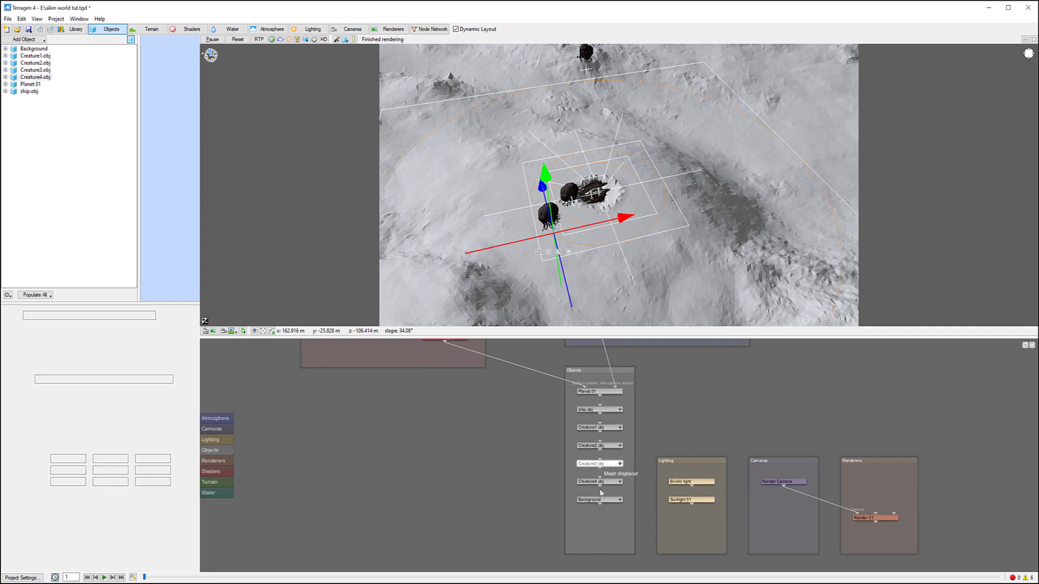
Set the scale of Creature4.obj to 150 on all three axes and close its settings.
double_click(602, 483)
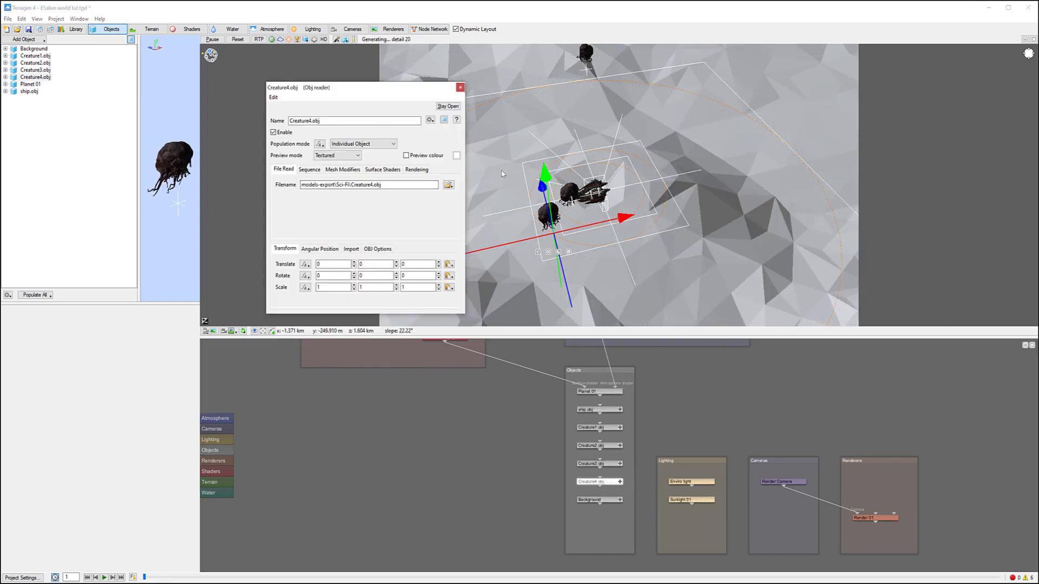
type("150")
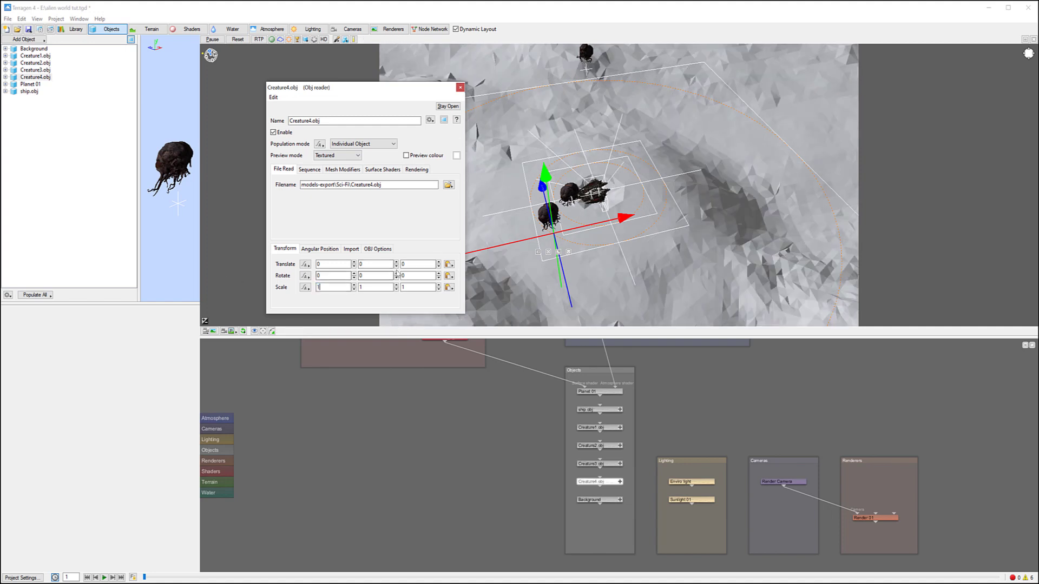
type("150")
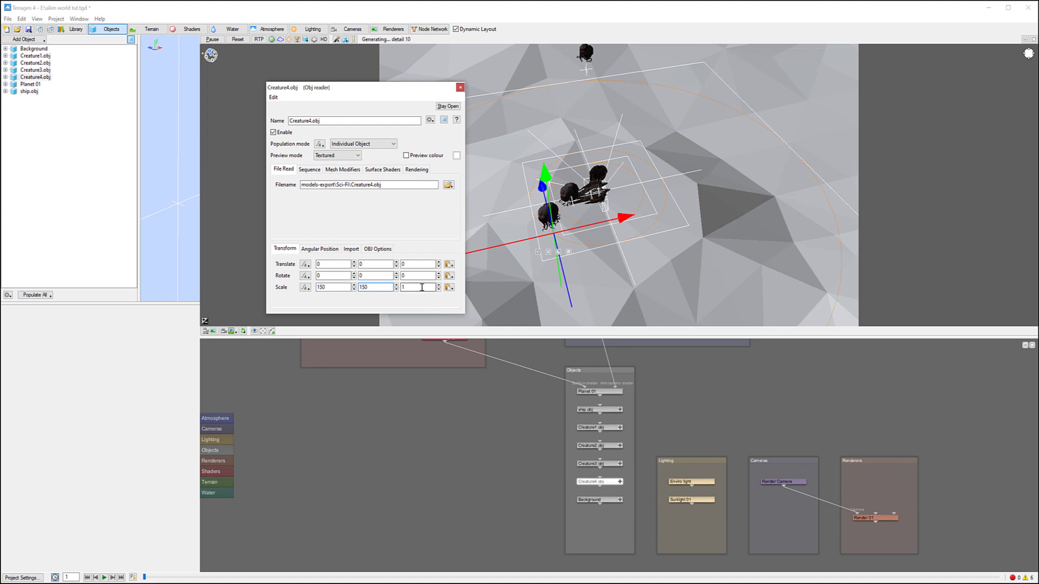
key("Tab")
type("5")
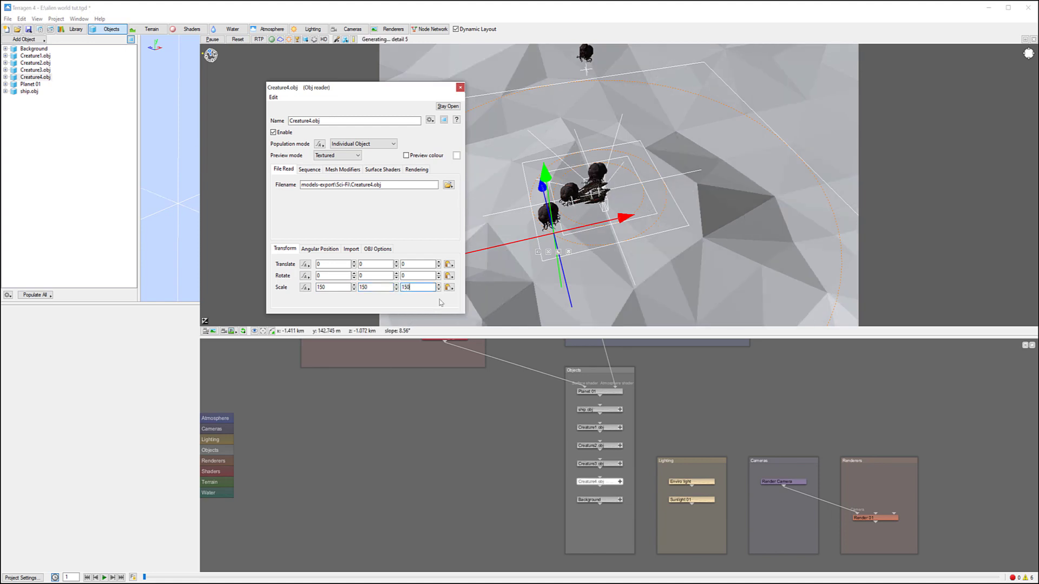
left_click(460, 87)
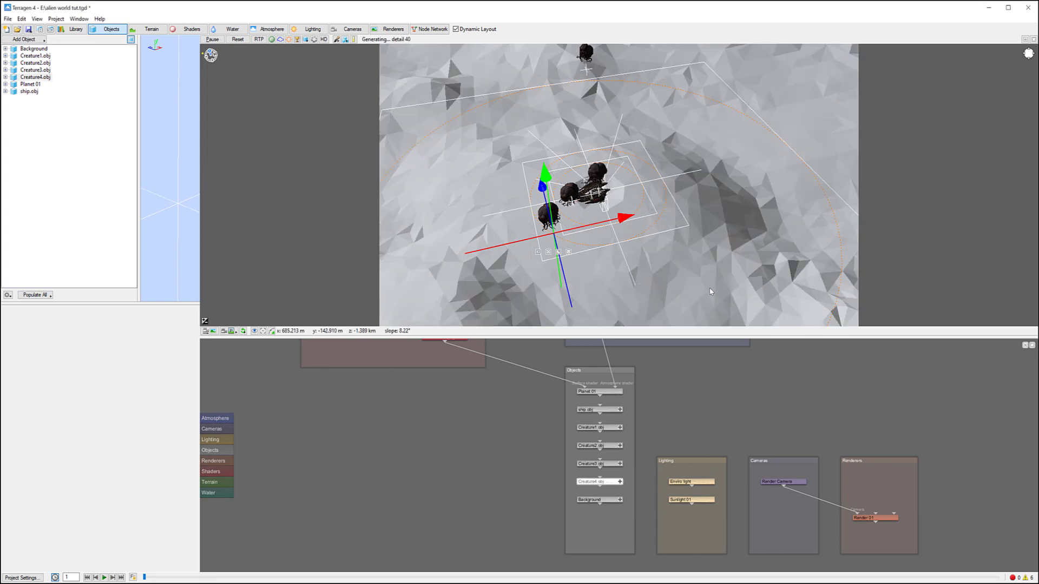
left_click_drag(704, 319, 649, 318, "alt")
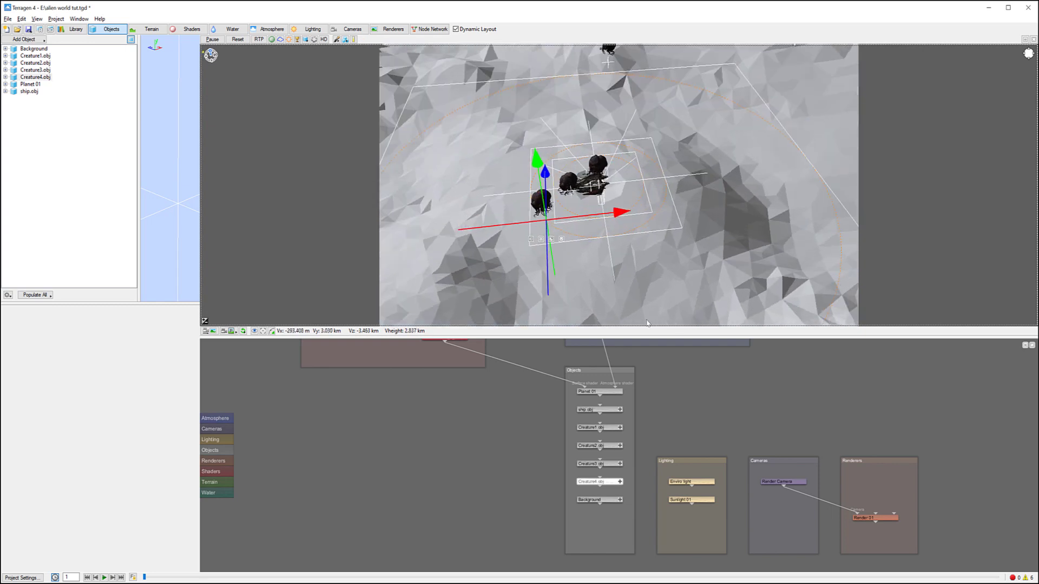
left_click_drag(614, 176, 582, 260, "alt")
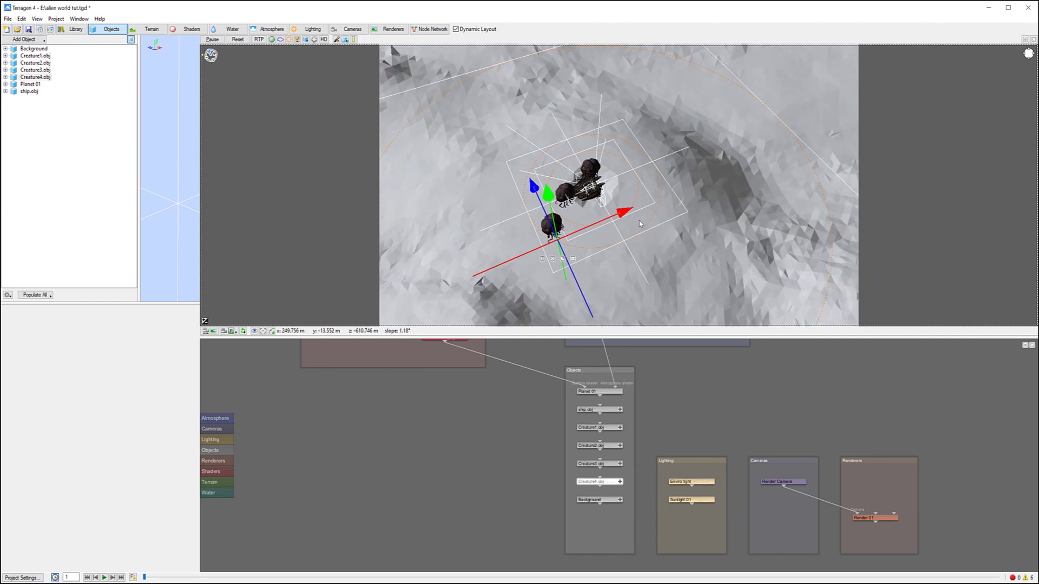
Select Creature4.obj in the preview and move it away from the ship to about X 272 m, Z -614 m.
right_click(623, 157)
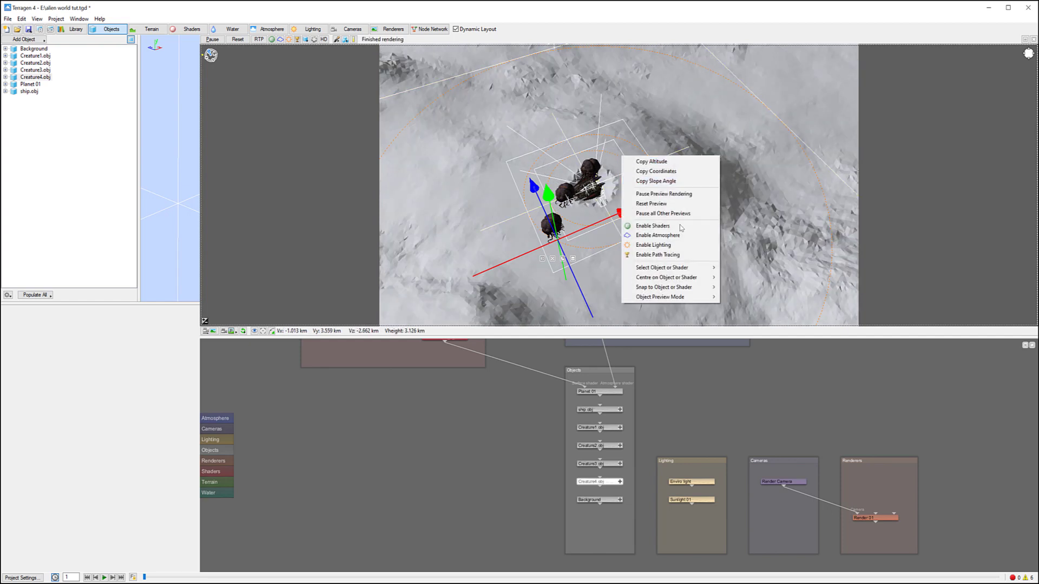
mouse_move(683, 269)
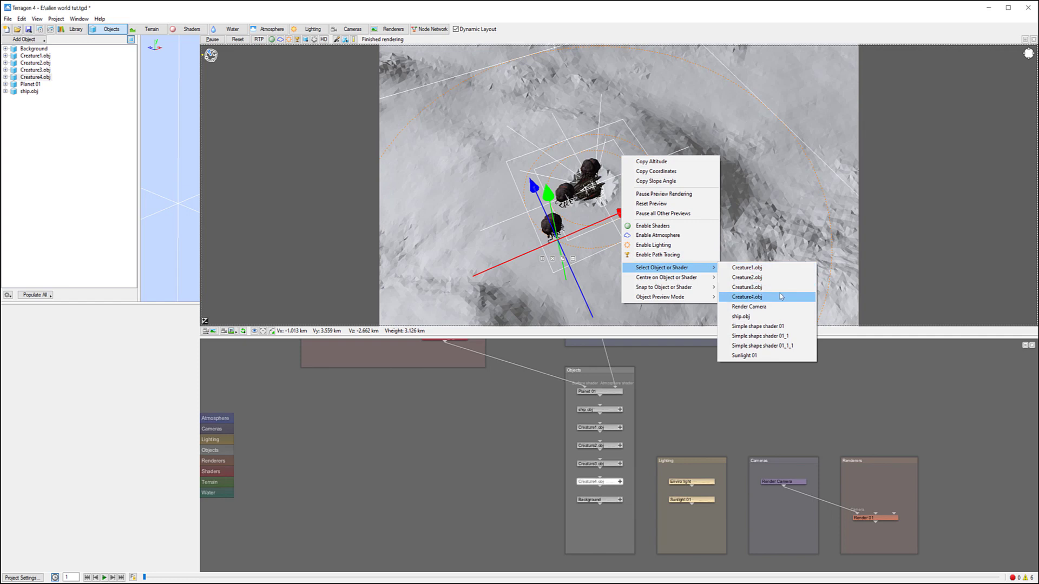
left_click(752, 296)
left_click_drag(563, 139, 615, 156)
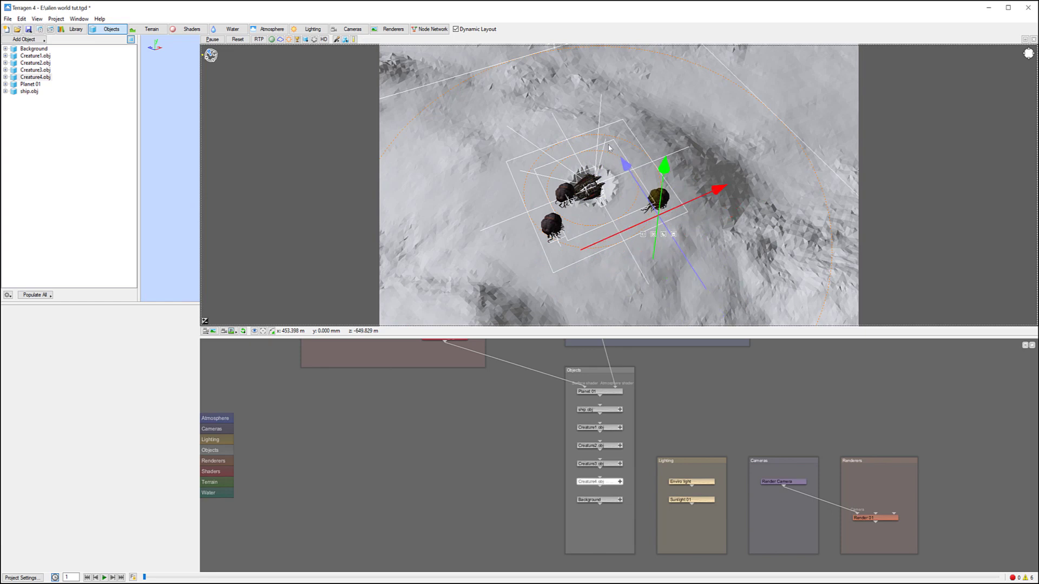
left_click_drag(720, 191, 701, 193)
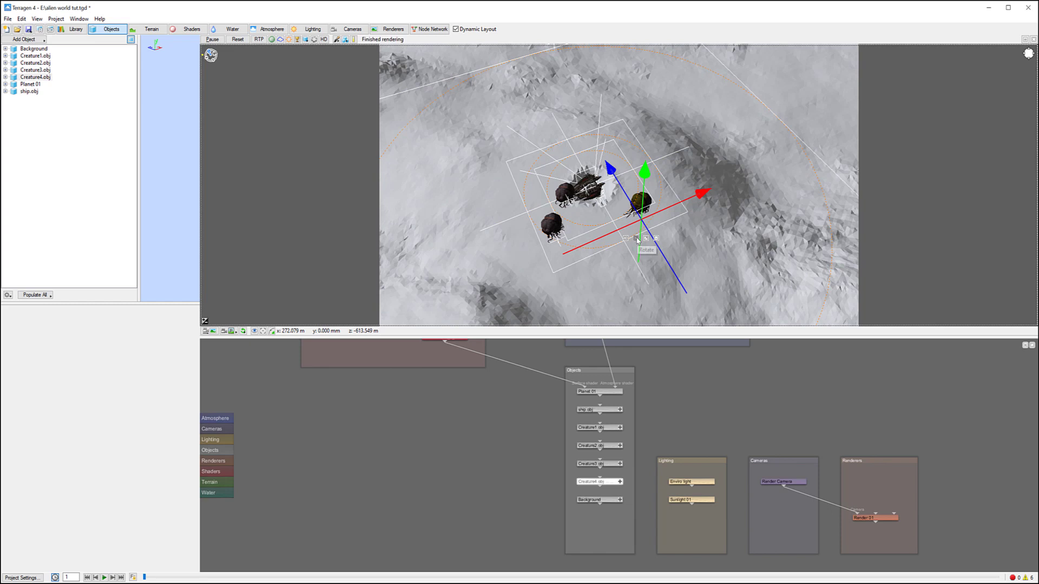
Examine the arrangement of the creatures around the ship from a close viewpoint near ground level.
left_click_drag(714, 233, 614, 1, "alt")
right_click_drag(611, 295, 694, 449, "alt")
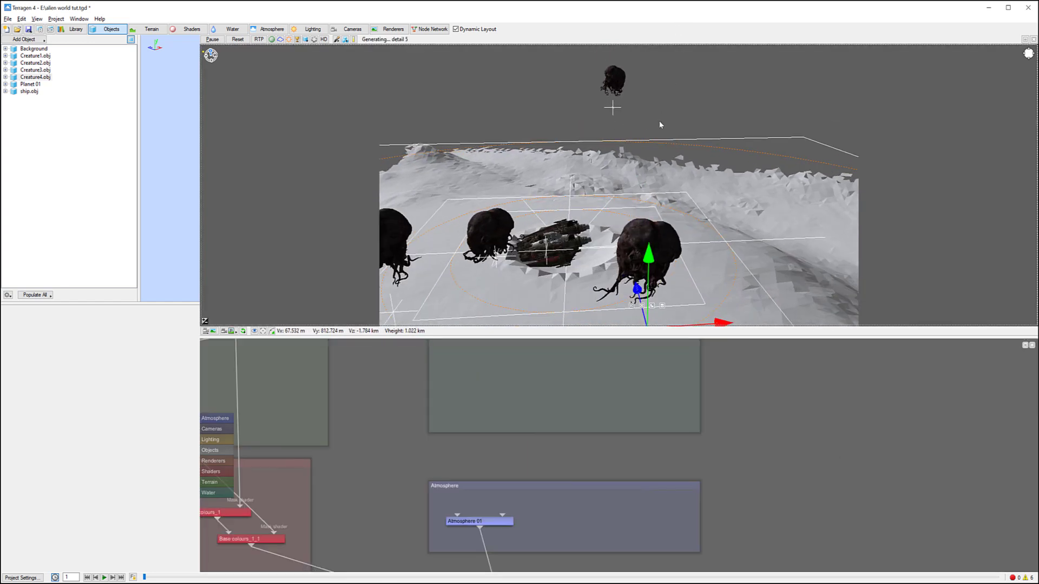
middle_click_drag(728, 189, 751, 27, "alt")
left_click_drag(633, 205, 609, 60, "alt")
right_click_drag(589, 241, 620, 306, "alt")
middle_click_drag(698, 280, 740, 241, "alt")
left_click_drag(730, 238, 648, 177, "alt")
right_click_drag(681, 226, 704, 230, "alt")
middle_click_drag(704, 230, 725, 273, "alt")
left_click_drag(692, 275, 645, 322, "alt")
right_click_drag(643, 286, 660, 271, "alt")
middle_click_drag(681, 271, 709, 257, "alt")
left_click_drag(811, 289, 747, 289)
left_click_drag(576, 209, 577, 180, "alt")
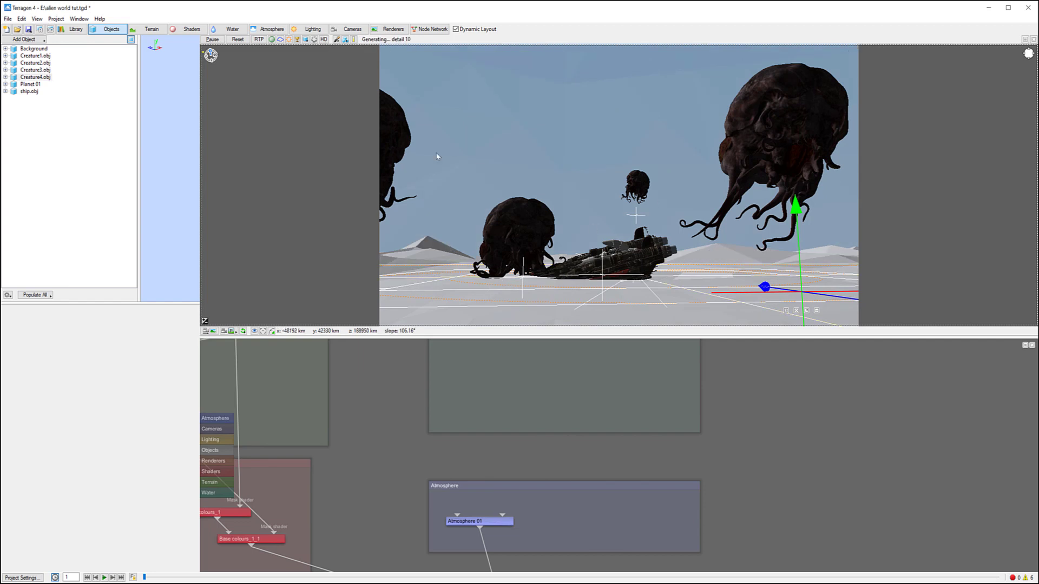
Select Creature1.obj in the preview and move it along the ground, back behind the creature beside the ship.
right_click(509, 129)
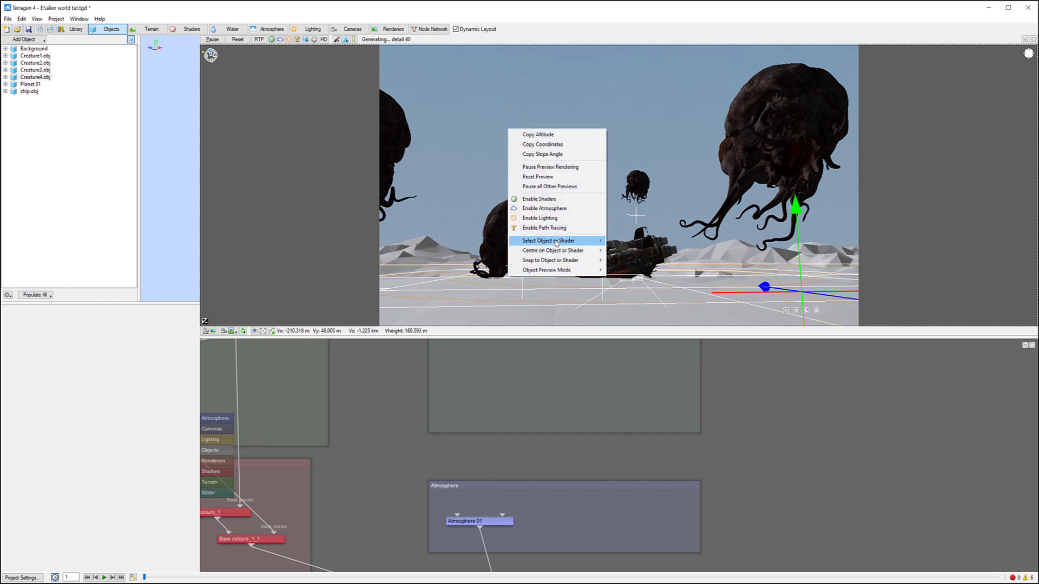
mouse_move(556, 243)
left_click_drag(426, 289, 516, 293)
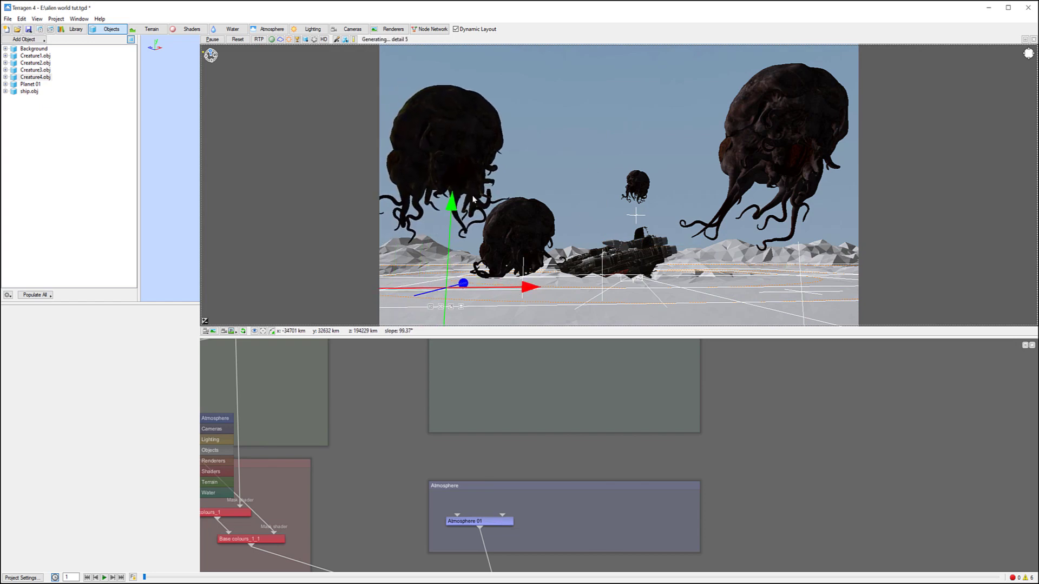
left_click_drag(496, 259, 9, 529)
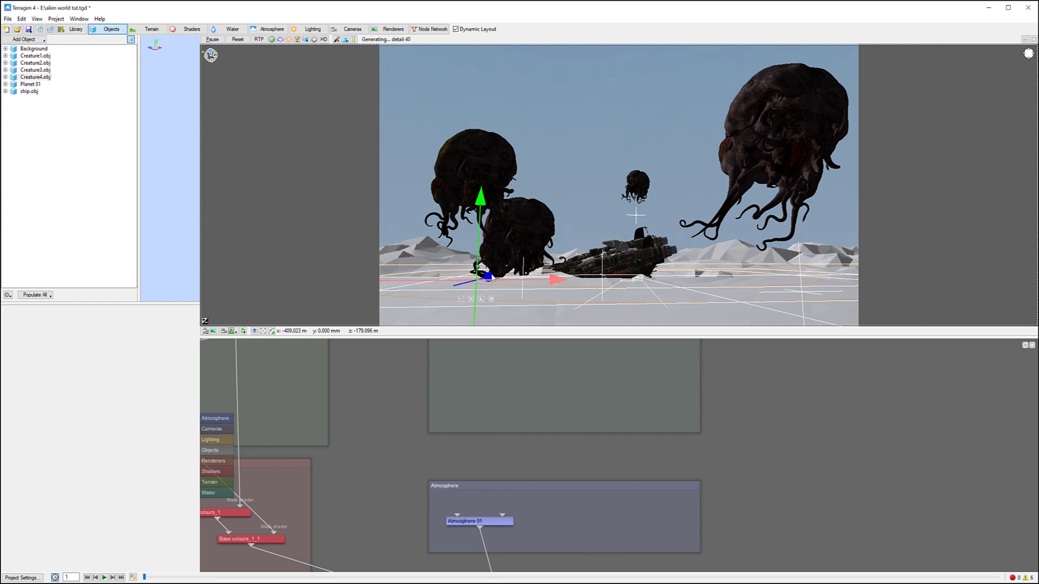
left_click_drag(492, 277, 520, 291)
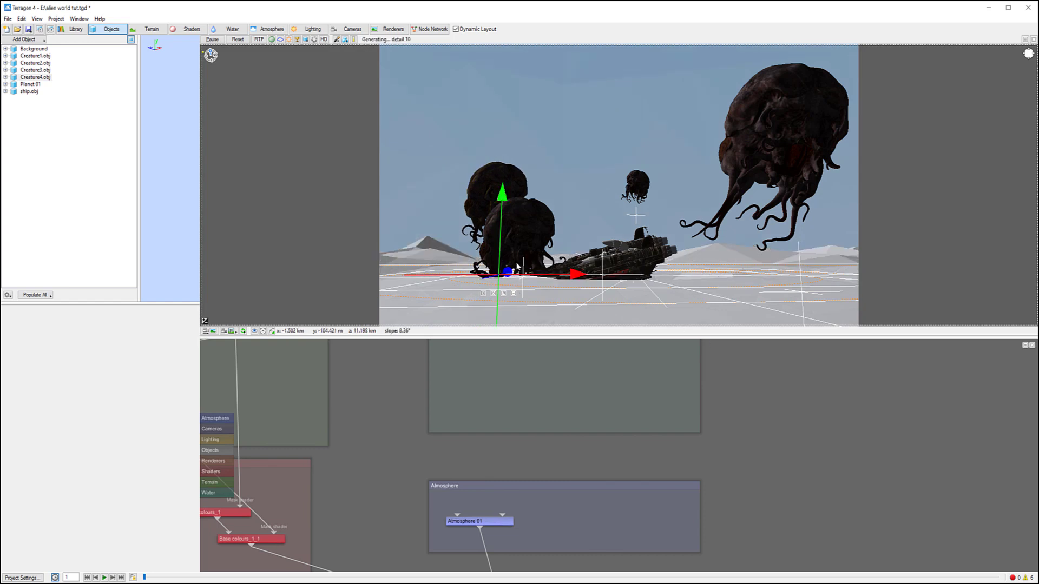
mouse_move(578, 275)
left_mouse_down()
mouse_move(556, 279)
mouse_move(577, 280)
left_mouse_up()
Raise Creature1.obj above the ground and place it farther back at about Z 598 m, offset sideways from the creature beside the ship.
left_click_drag(457, 189, 458, 163)
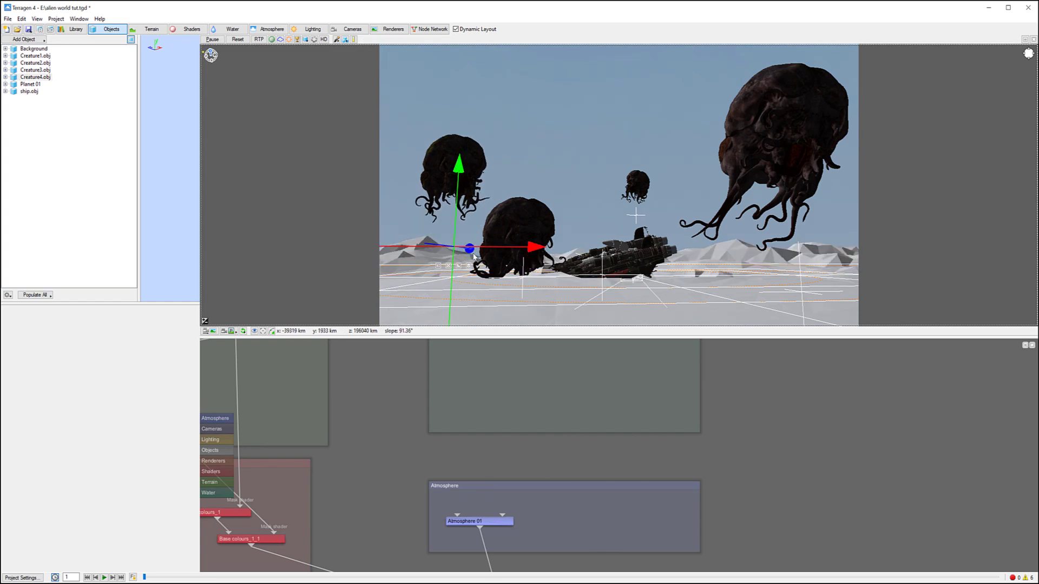
left_click_drag(473, 257, 490, 251)
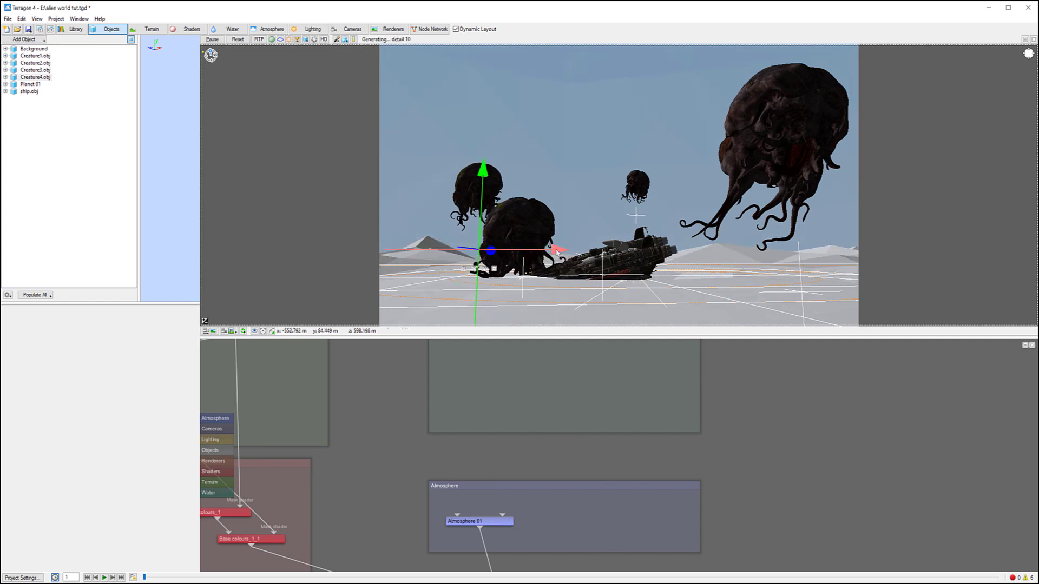
mouse_move(559, 259)
left_mouse_down()
mouse_move(530, 259)
mouse_move(548, 260)
left_mouse_up()
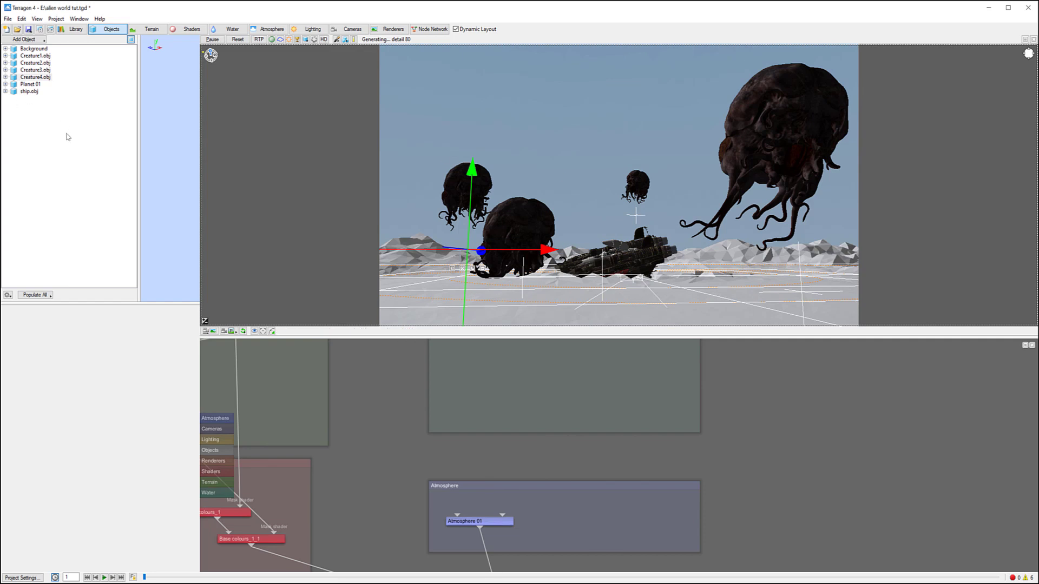
Add Creature5.obj to the scene as an OBJ object, declining the XFrog compatibility options.
left_click(25, 39)
mouse_move(81, 50)
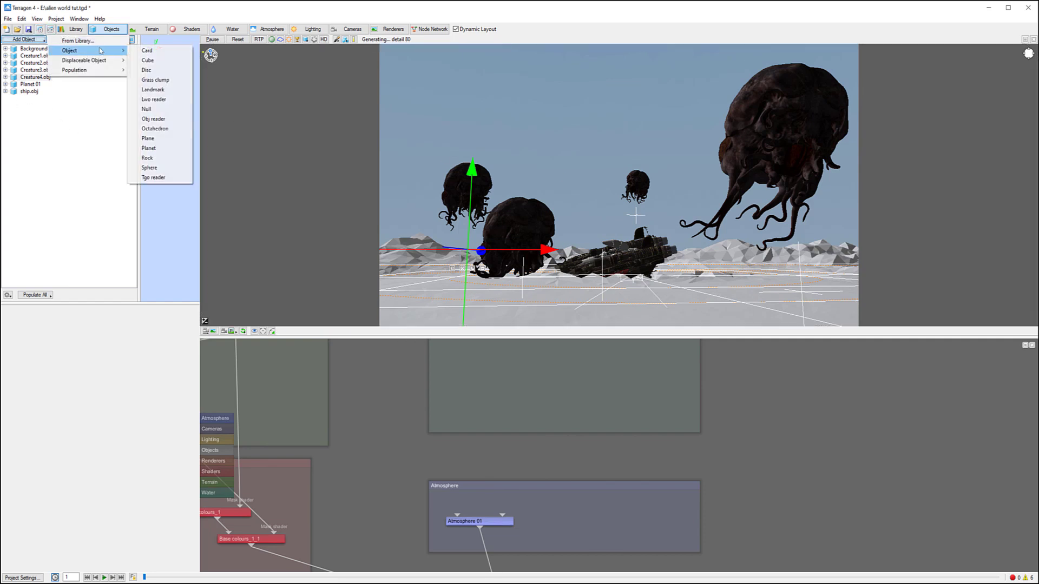
left_click(167, 120)
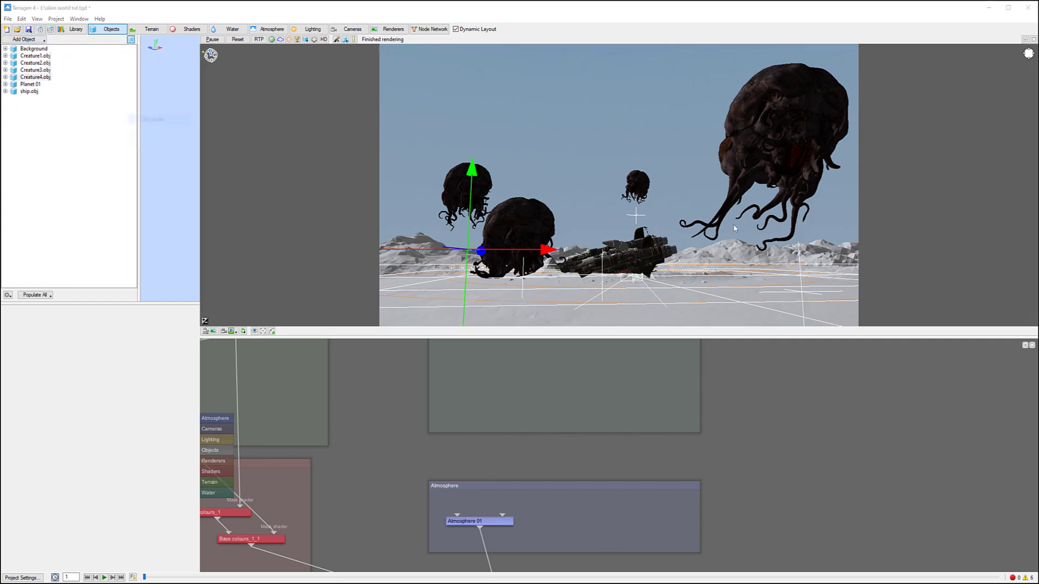
left_click(460, 143)
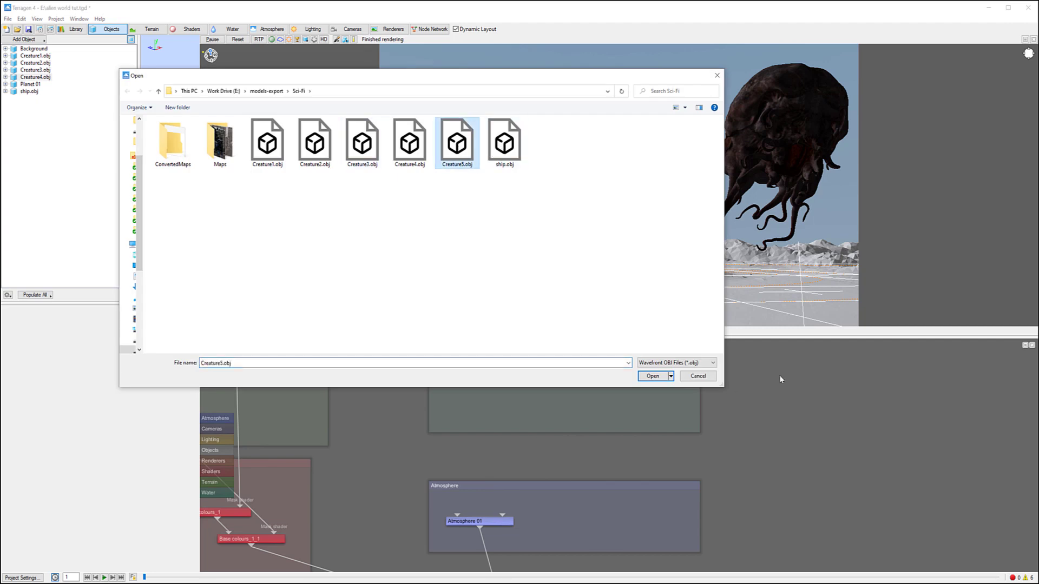
left_click(653, 376)
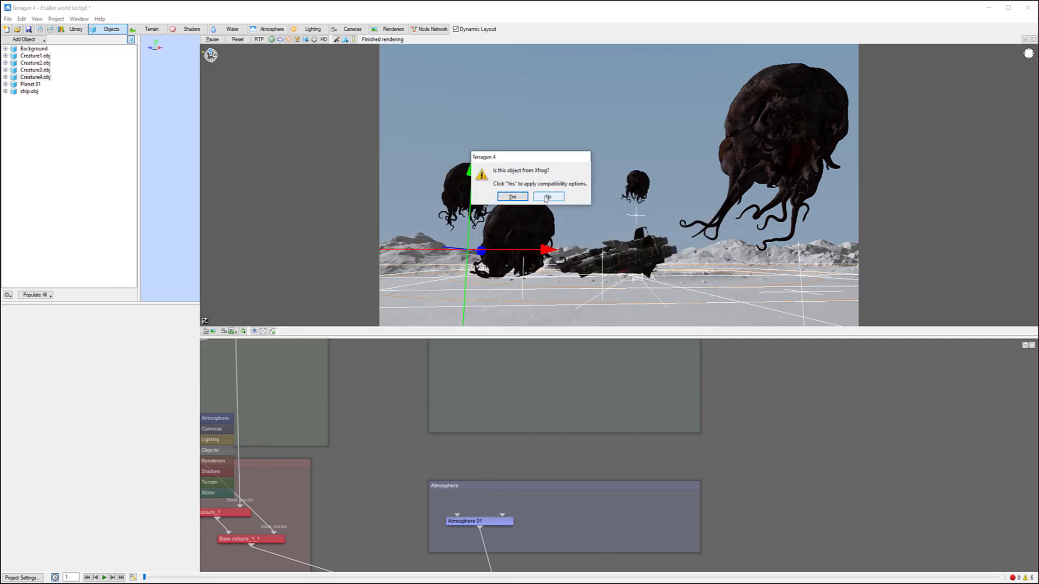
left_click(546, 197)
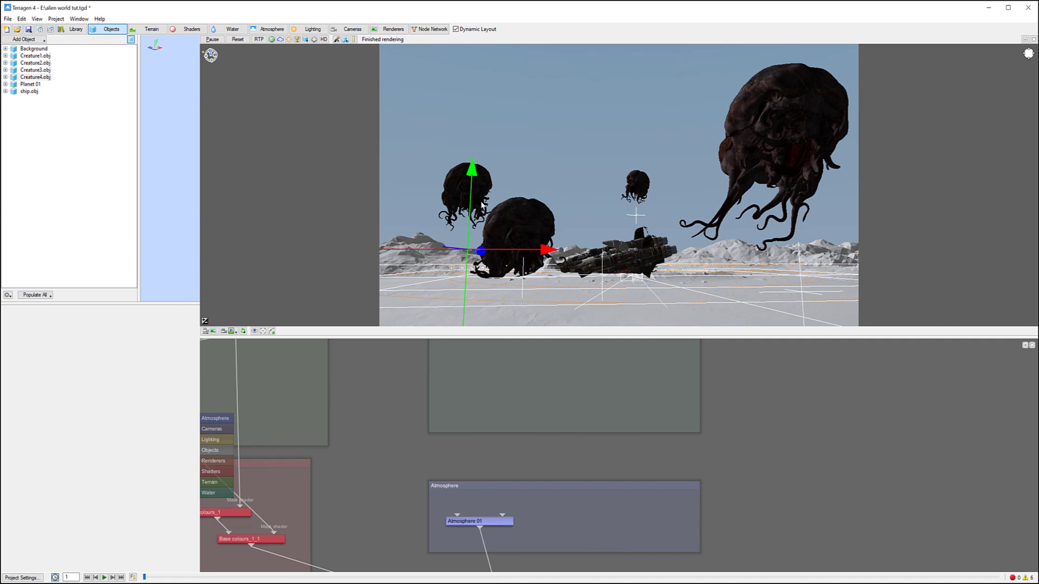
Set the scale of Creature5.obj to 150 on all three axes and close its settings.
left_click_drag(532, 464, 531, 437)
left_click_drag(367, 483, 618, 262)
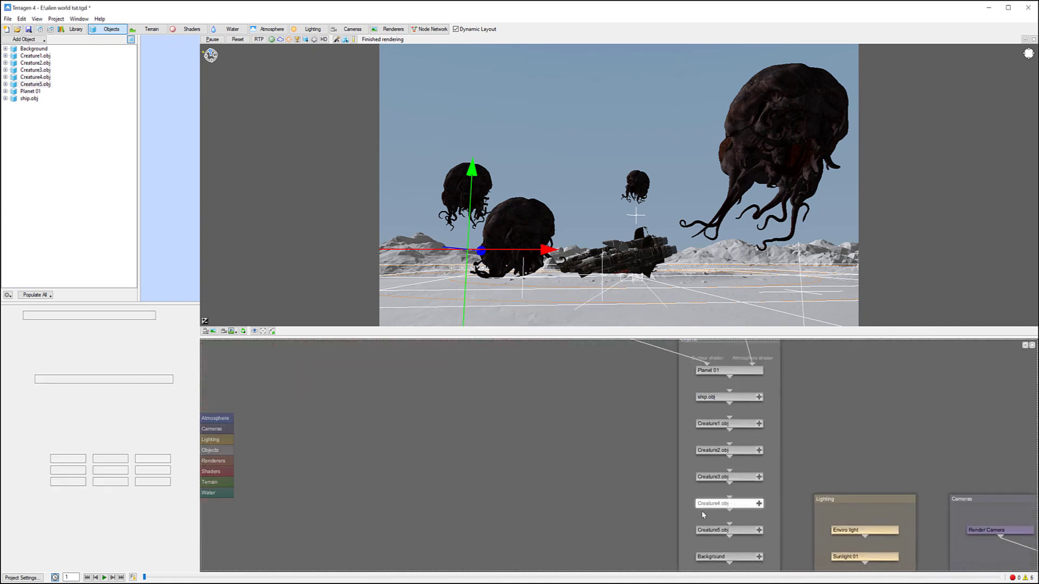
left_click(725, 532)
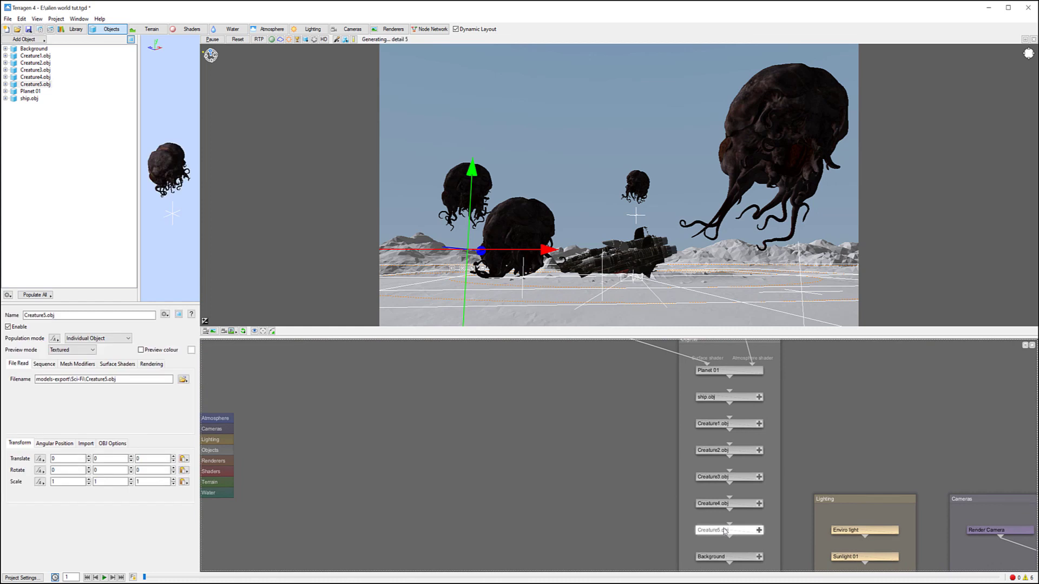
double_click(713, 530)
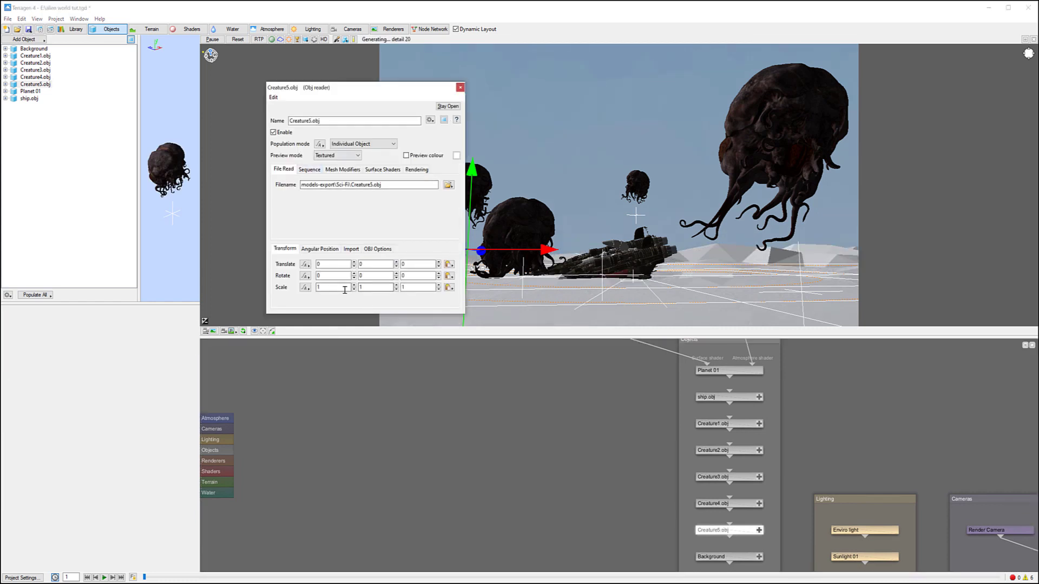
type("150")
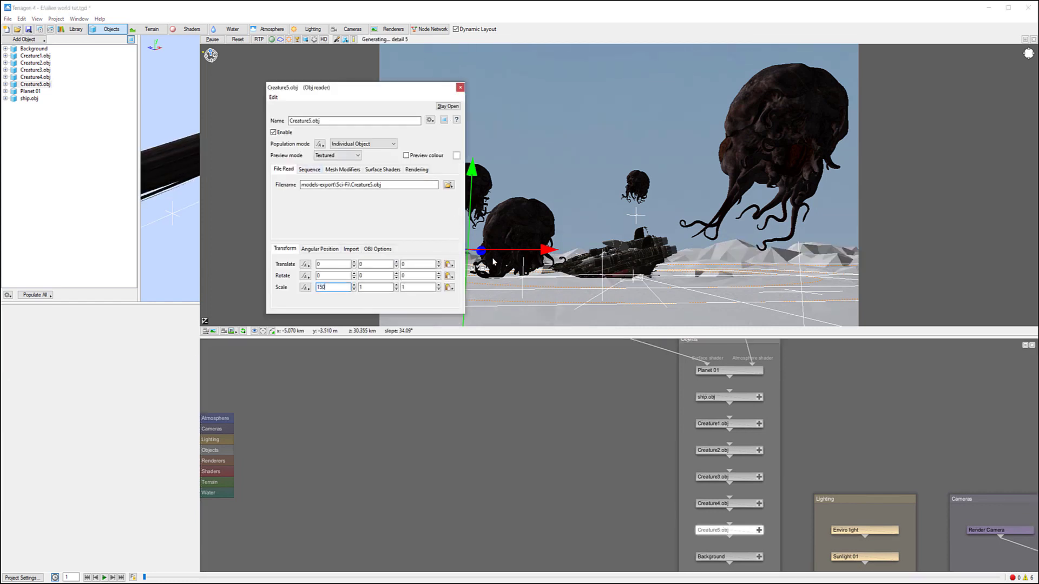
left_click(370, 287)
left_click_drag(370, 287, 357, 280)
type("150")
key("Tab")
type("150")
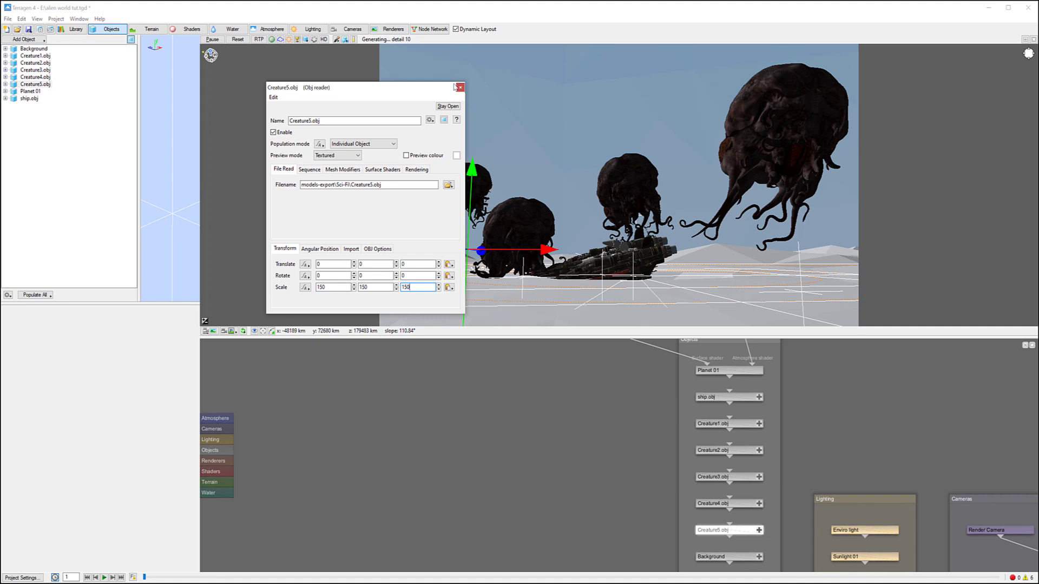
left_click(460, 89)
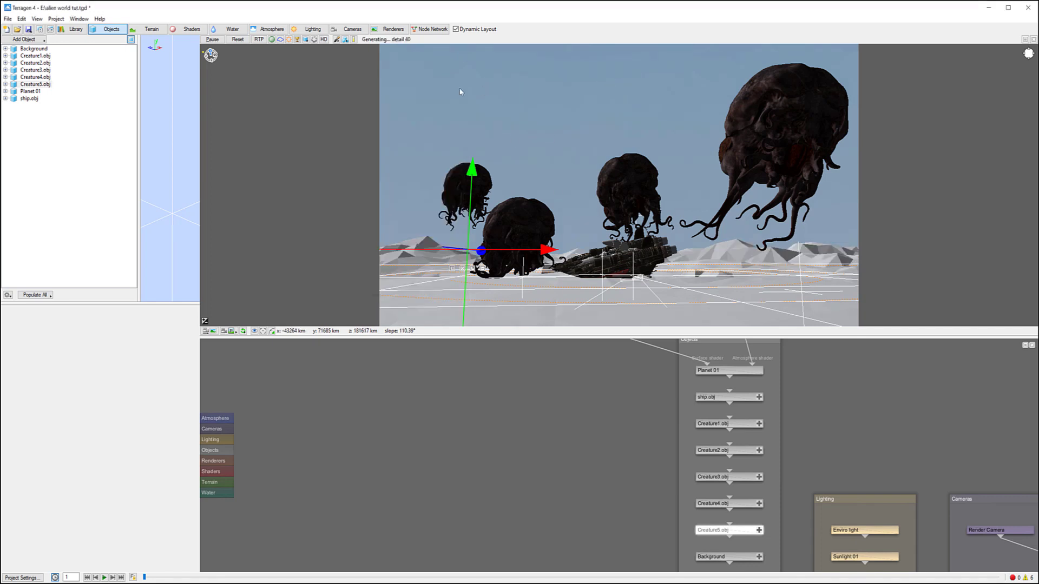
Select Creature5.obj in the preview and move it along the positive Z axis, away from the ship.
left_click_drag(504, 154, 693, 241, "alt")
right_click_drag(693, 242, 501, 232, "alt")
middle_click_drag(501, 232, 492, 187, "alt")
left_click_drag(492, 188, 577, 320, "alt")
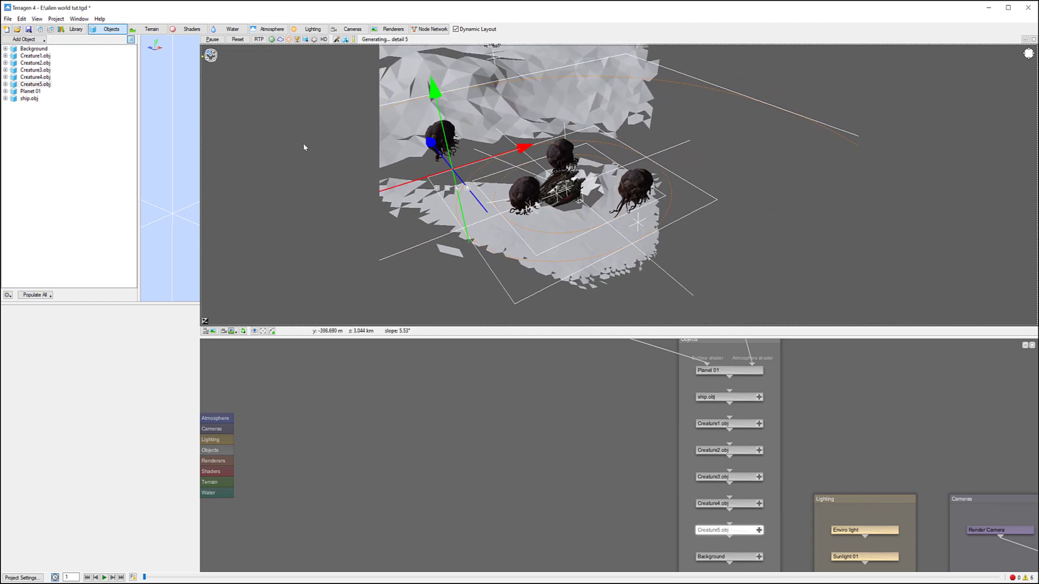
right_click(541, 84)
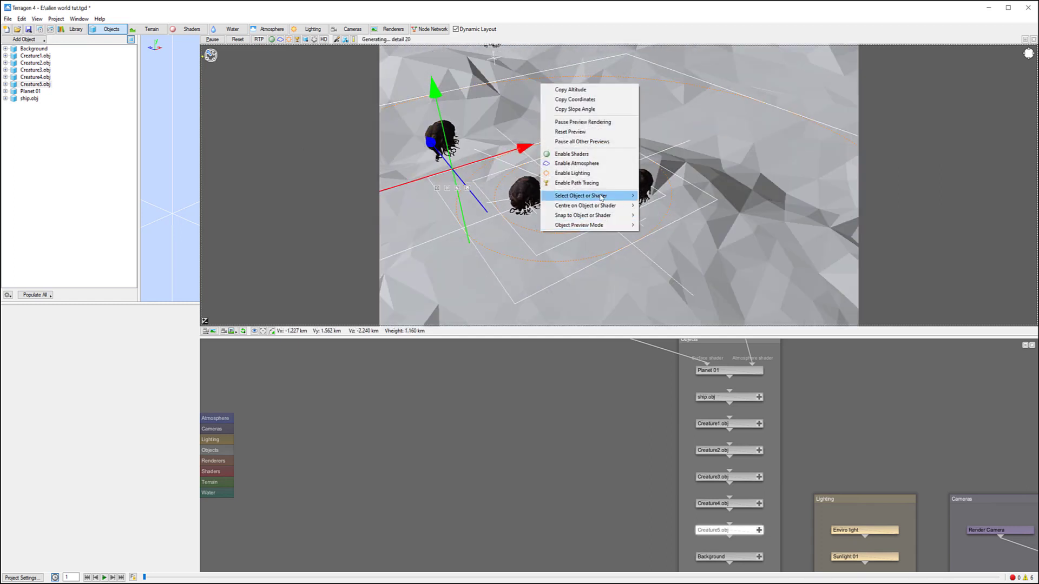
mouse_move(601, 198)
left_click(677, 235)
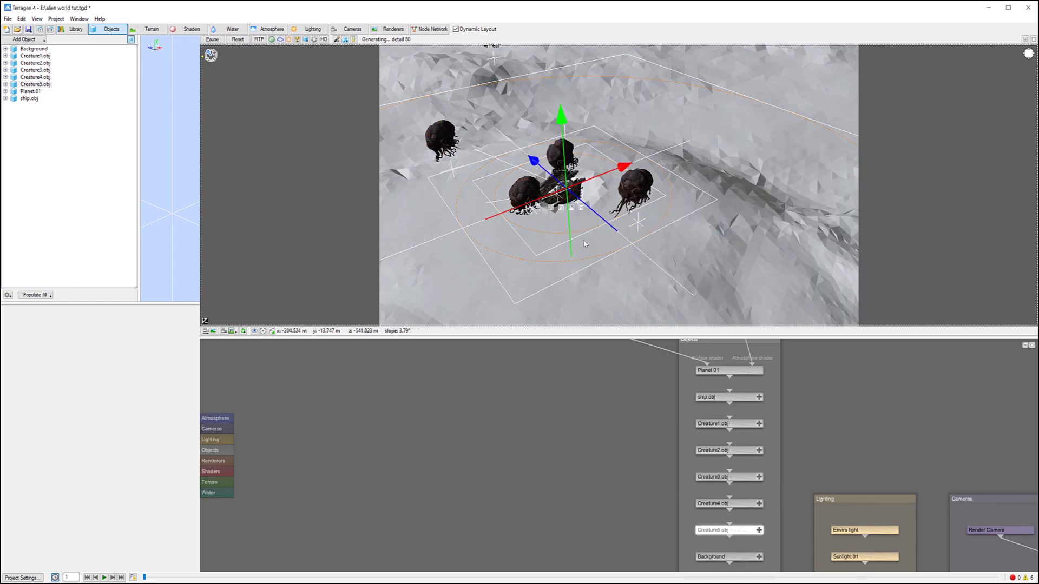
left_click_drag(535, 161, 479, 113)
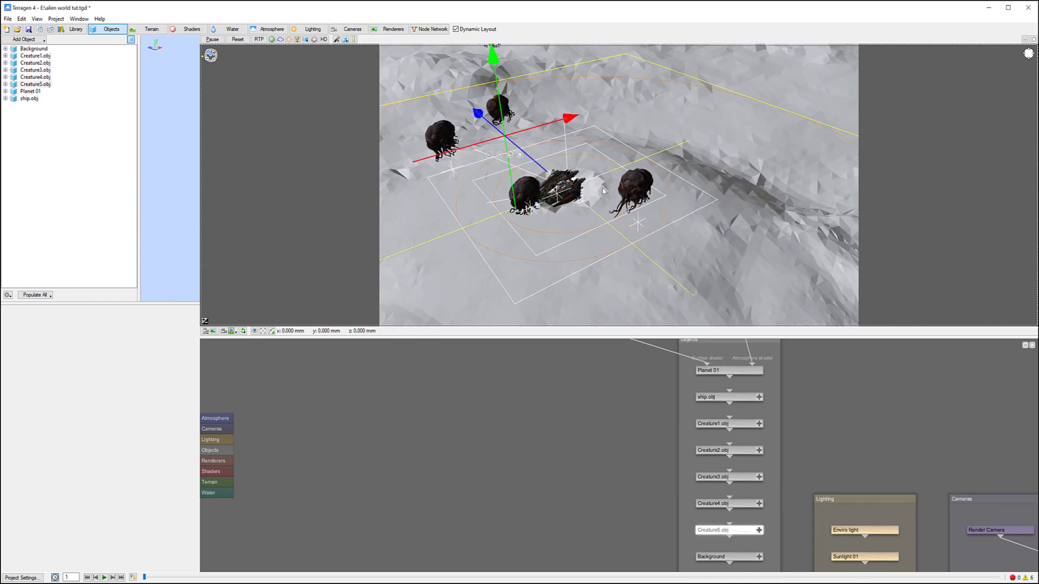
Push Creature5.obj much farther into the distance and raise it, to about Y 845 m and Z 5.56 km.
scroll(590, 182, "down", 3)
scroll(601, 173, "down", 3)
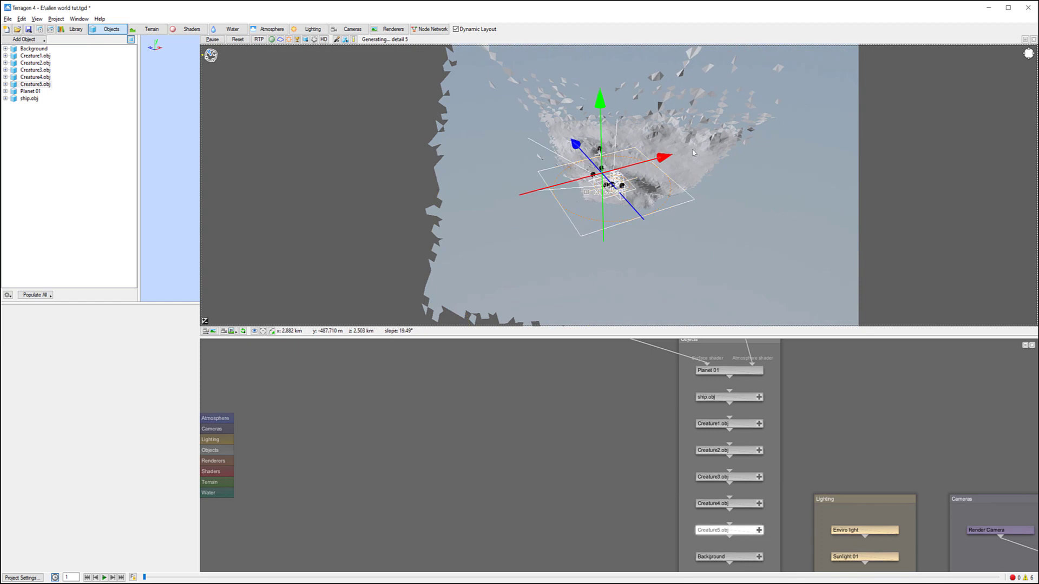
left_click_drag(579, 144, 468, 53)
mouse_move(561, 55)
left_mouse_down()
mouse_move(559, 39)
mouse_move(574, 59)
left_mouse_up()
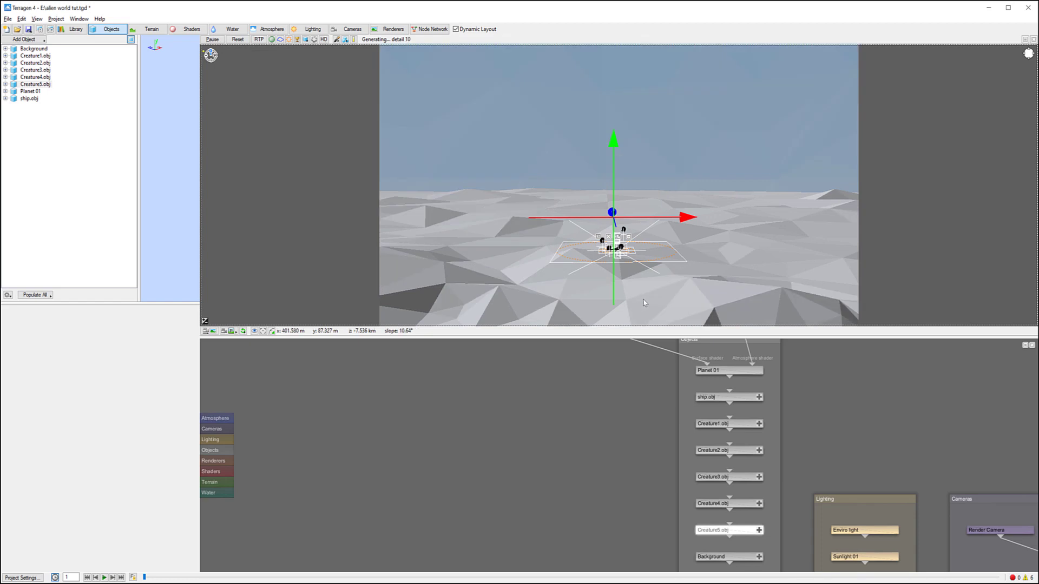
left_click(232, 333)
left_click(270, 339)
left_click_drag(672, 153, 650, 209, "alt")
right_click_drag(656, 216, 648, 71, "alt")
right_click_drag(623, 216, 617, 103, "alt")
left_click_drag(596, 221, 620, 151, "alt")
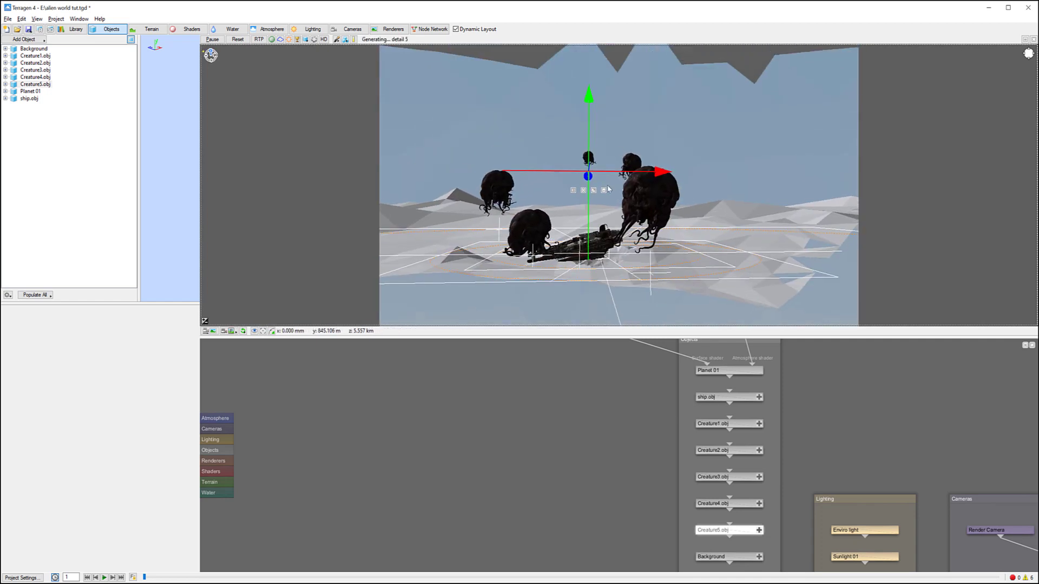
Examine the composition of the five creatures and the ship from a low viewpoint near the ground.
right_click_drag(578, 284, 589, 360, "alt")
middle_click_drag(609, 278, 701, 230, "alt")
right_click_drag(702, 230, 696, 355, "alt")
left_click_drag(703, 325, 760, 250, "alt")
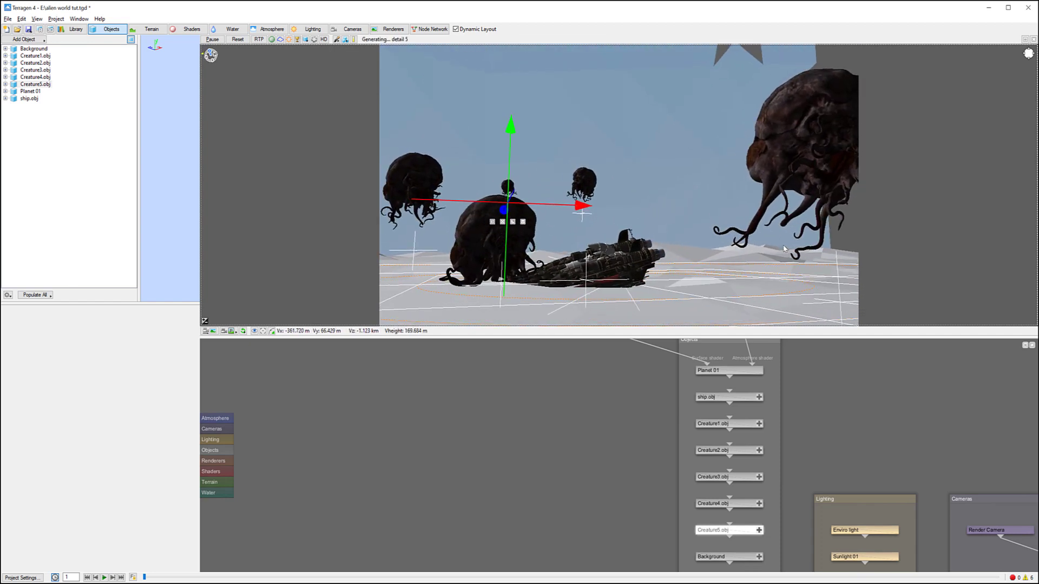
mouse_move(760, 250)
right_mouse_down("alt")
mouse_move(762, 267)
mouse_move(758, 246)
right_mouse_up("alt")
mouse_move(750, 271)
middle_mouse_down("alt")
mouse_move(778, 285)
mouse_move(739, 290)
mouse_move(755, 289)
middle_mouse_up("alt")
mouse_move(731, 266)
right_mouse_down("alt")
mouse_move(721, 231)
mouse_move(726, 259)
right_mouse_up("alt")
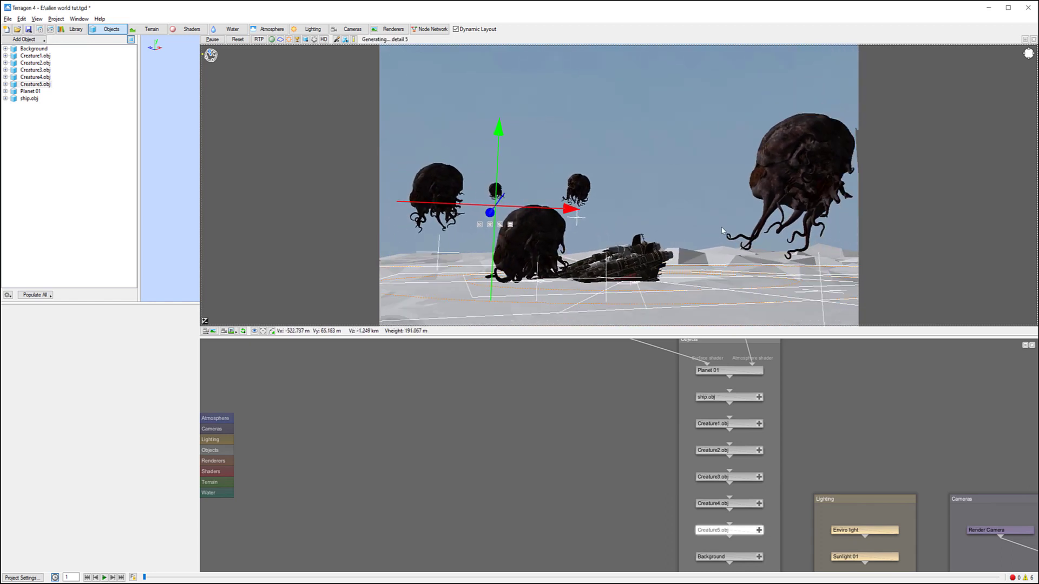
middle_click_drag(726, 259, 686, 261, "alt")
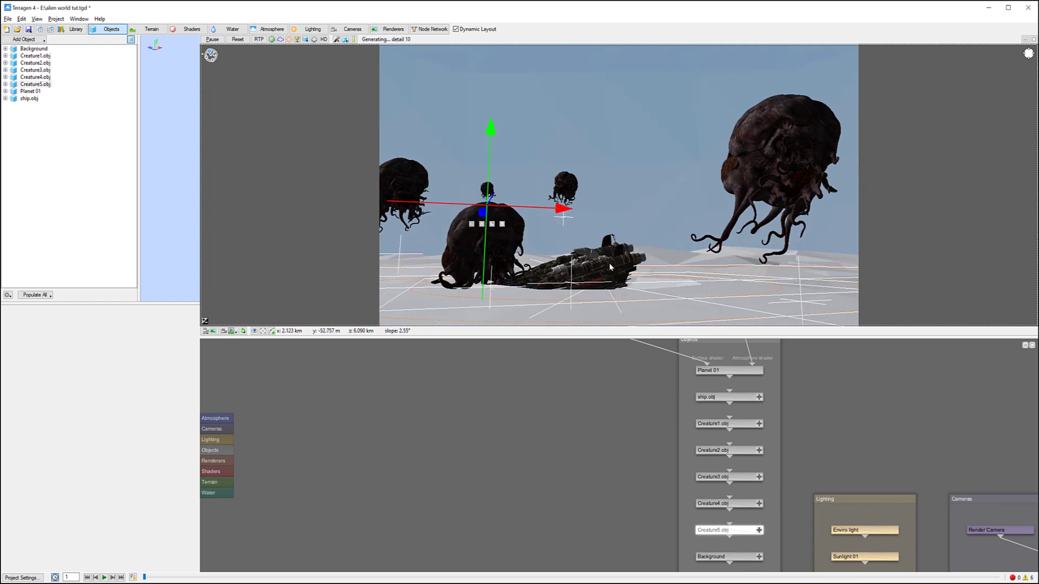
right_click_drag(595, 286, 597, 272, "alt")
middle_click_drag(610, 254, 642, 258, "alt")
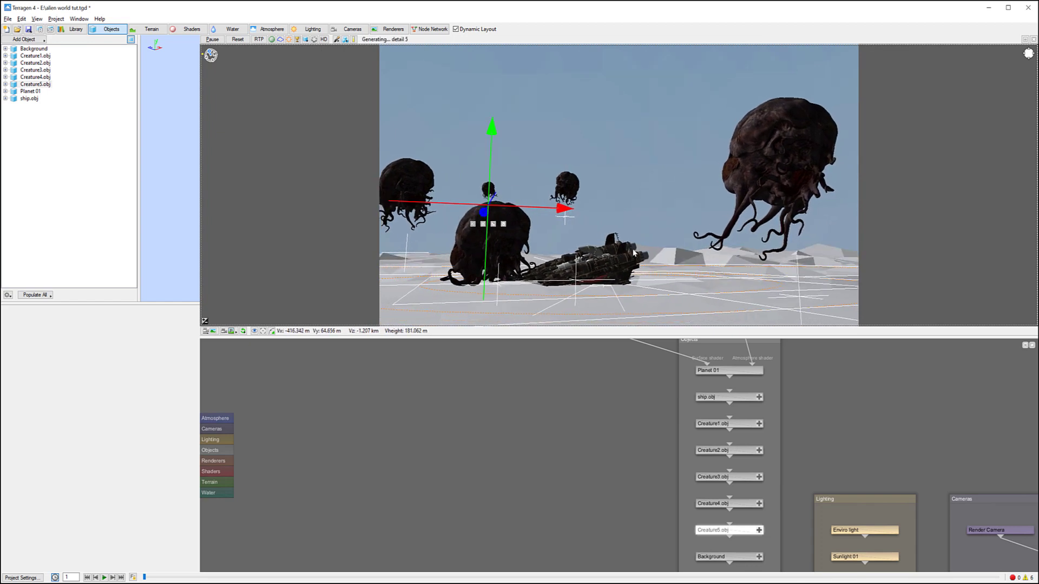
Select Creature5.obj in the preview and move it along the positive X axis, to about X 2.85 km.
left_click_drag(632, 258, 631, 258, "alt")
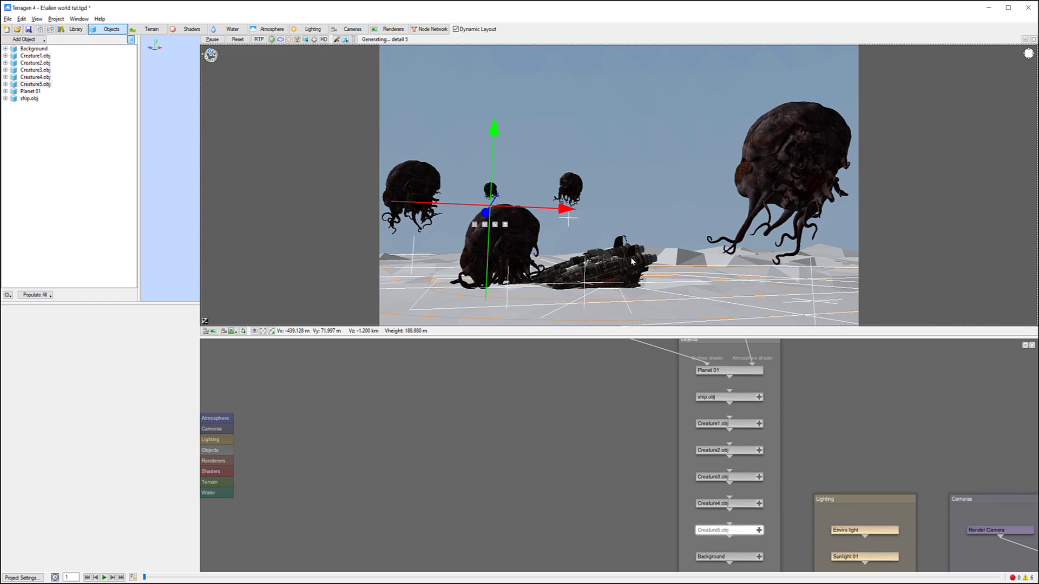
right_click(595, 121)
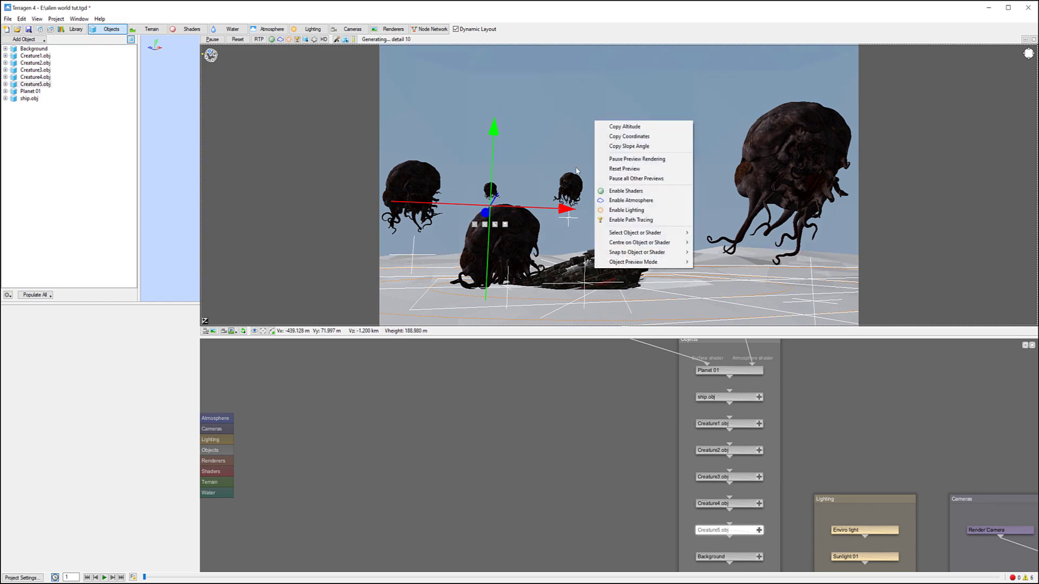
left_click(561, 202)
right_click(582, 151)
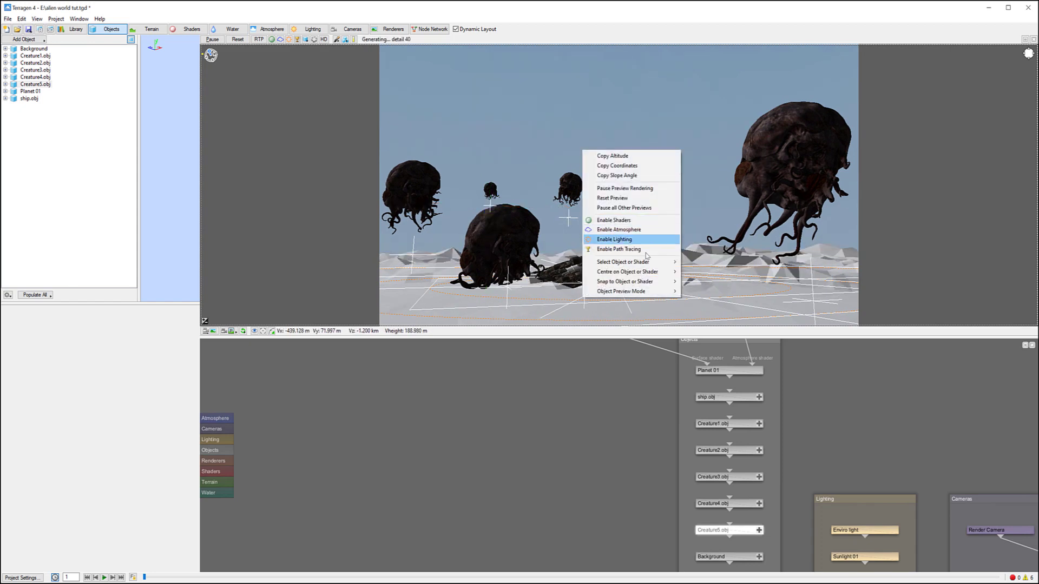
mouse_move(623, 262)
left_click(726, 301)
left_click_drag(567, 210, 735, 210)
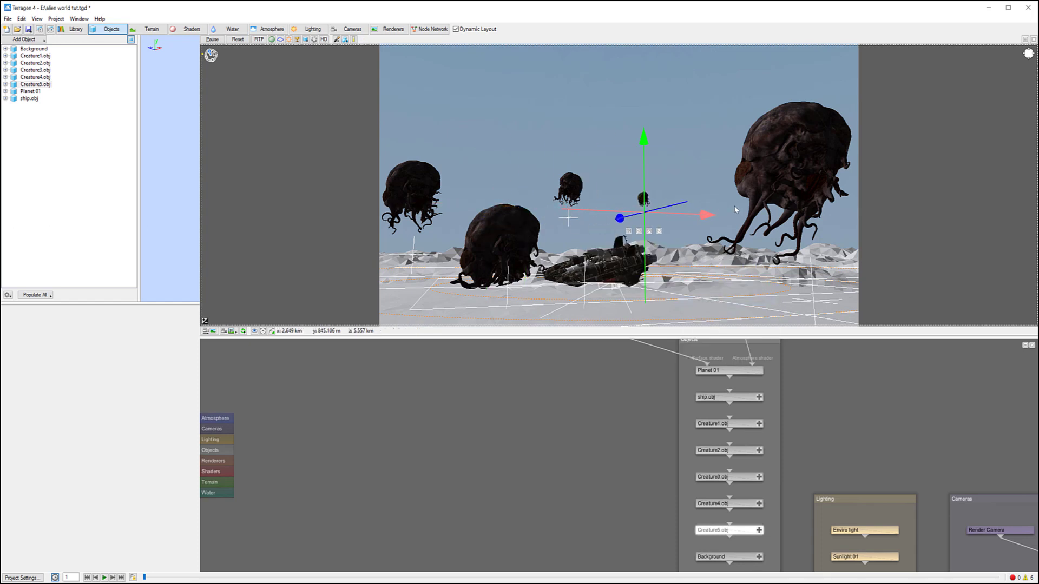
Rotate Creature5.obj around its vertical axis and return to the move handles.
left_click(640, 233)
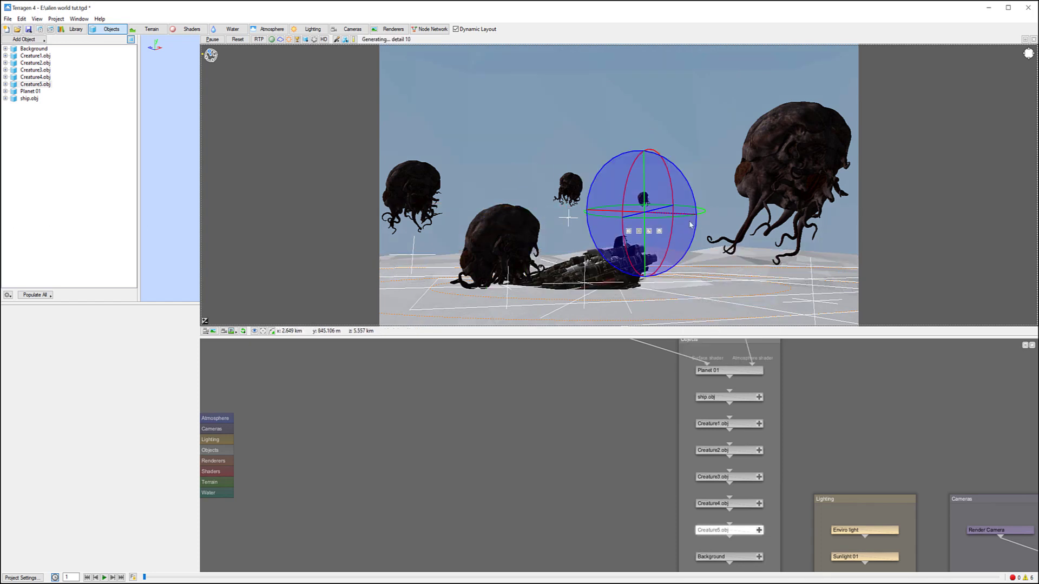
left_click_drag(702, 212, 662, 213)
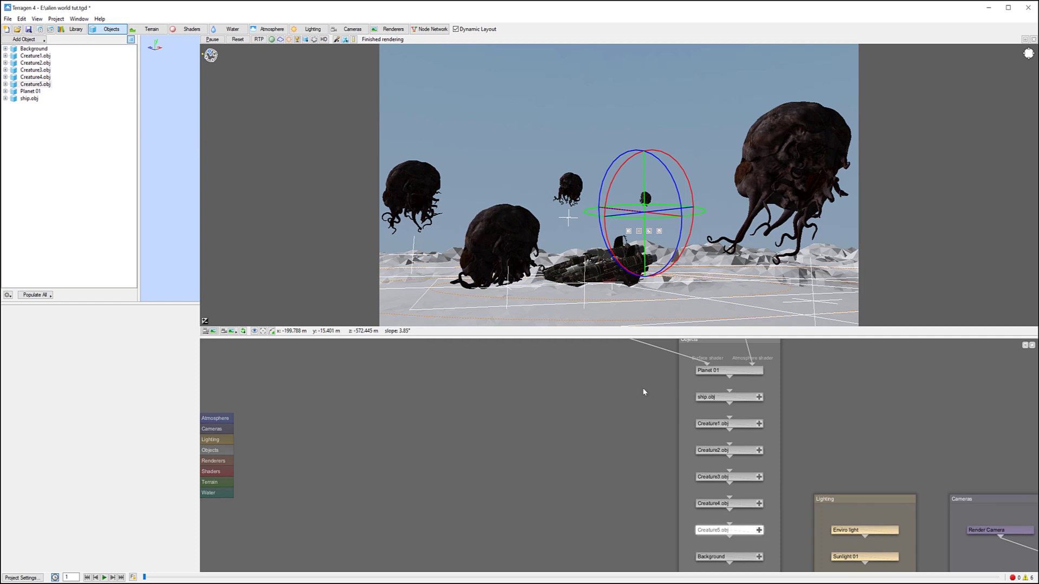
left_click(628, 231)
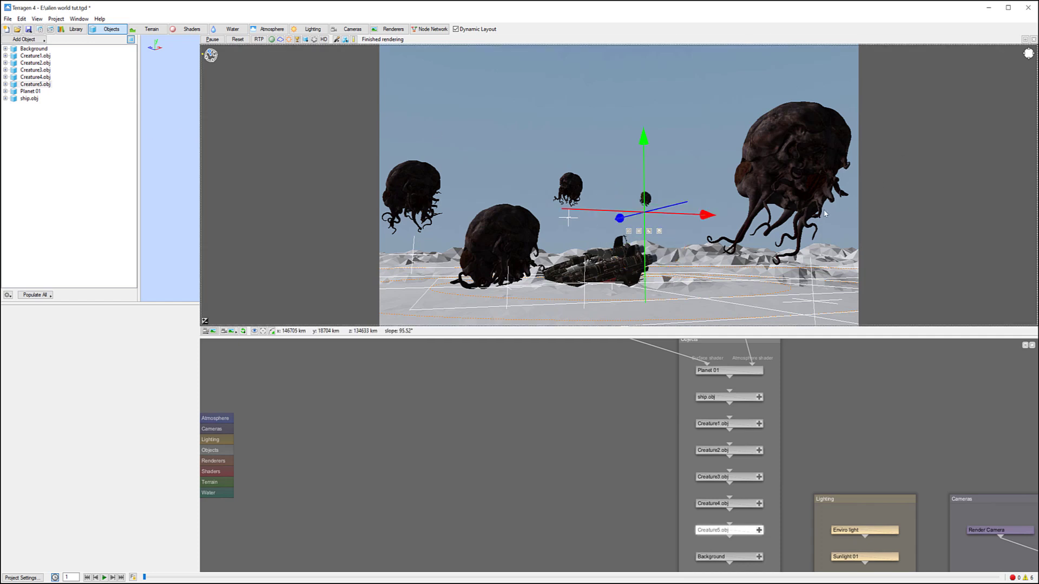
Add a displaceable planet object to the scene and open the settings window of Planet 02 clear of the composition.
left_click(24, 39)
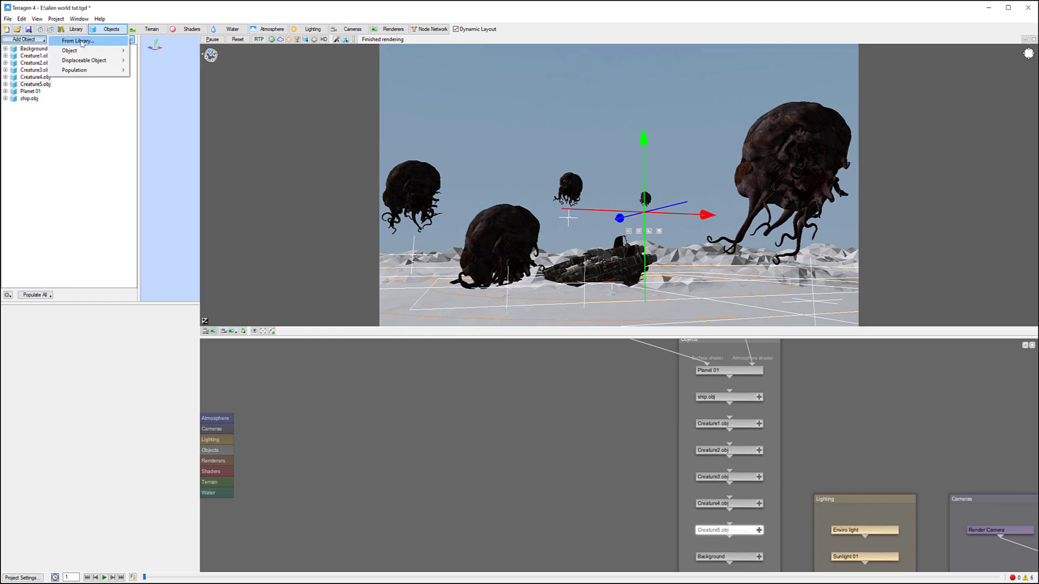
mouse_move(86, 60)
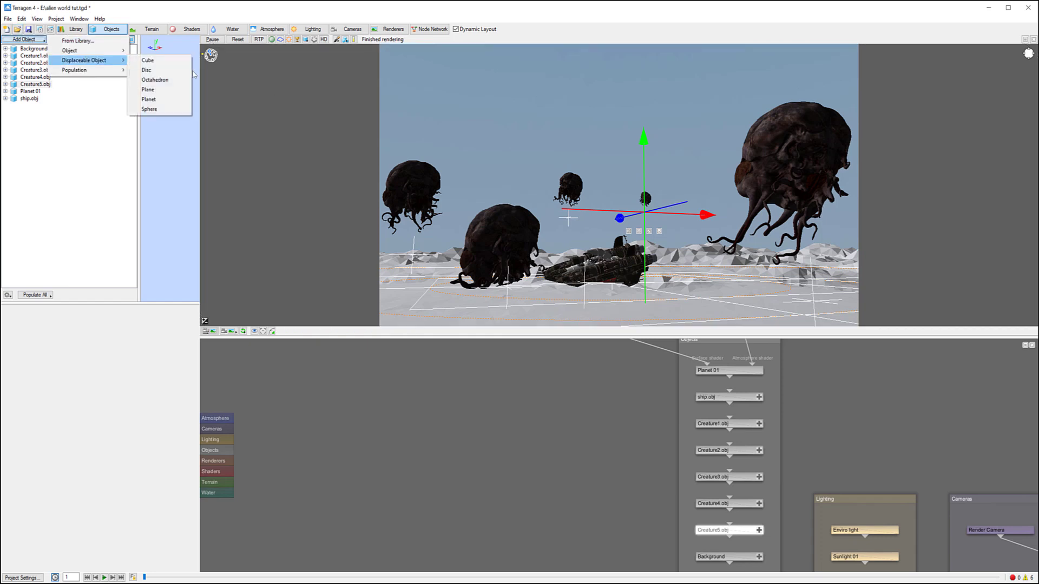
left_click(157, 99)
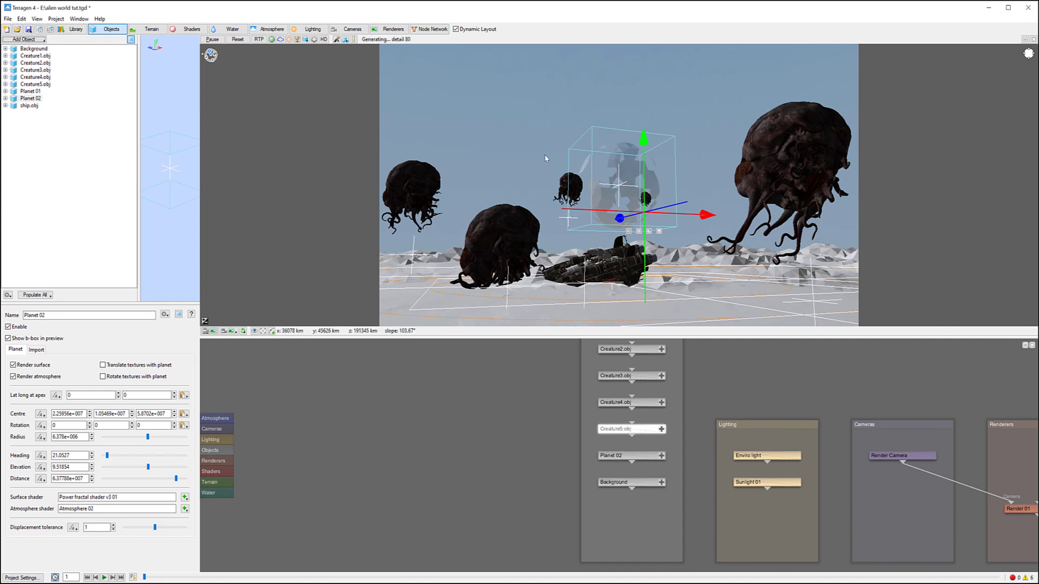
double_click(612, 456)
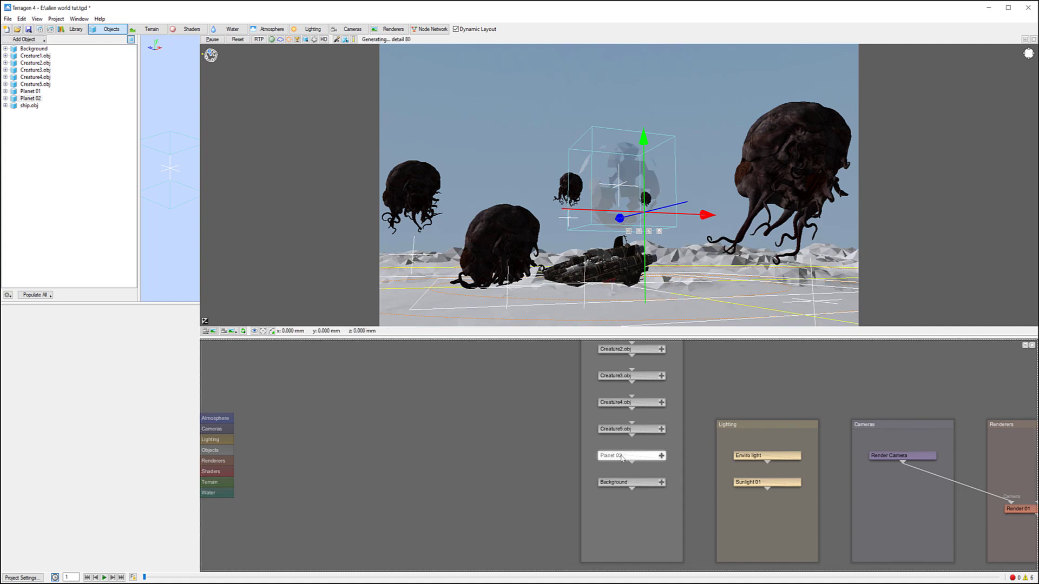
left_click_drag(375, 88, 275, 63)
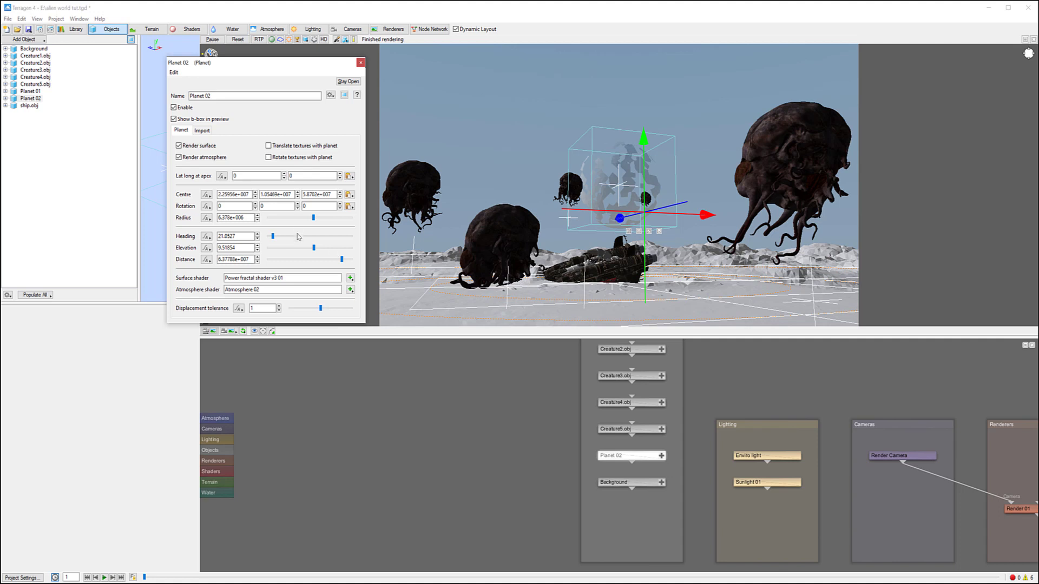
Set Planet 02's distance to about 2.40371e+006, its elevation to 12.375 and its radius to about 738102.
left_click_drag(341, 260, 301, 248)
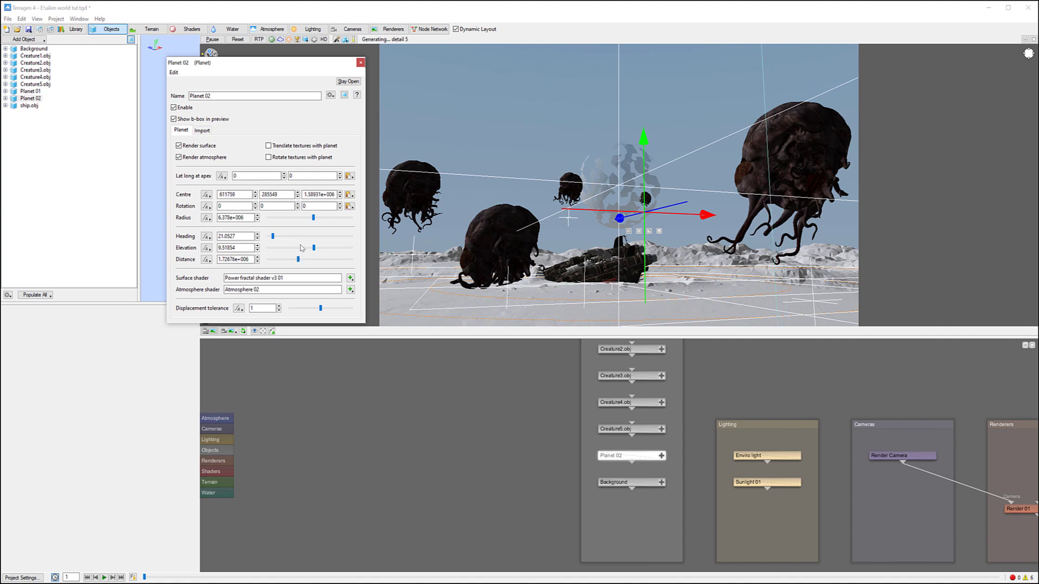
left_click_drag(314, 217, 294, 218)
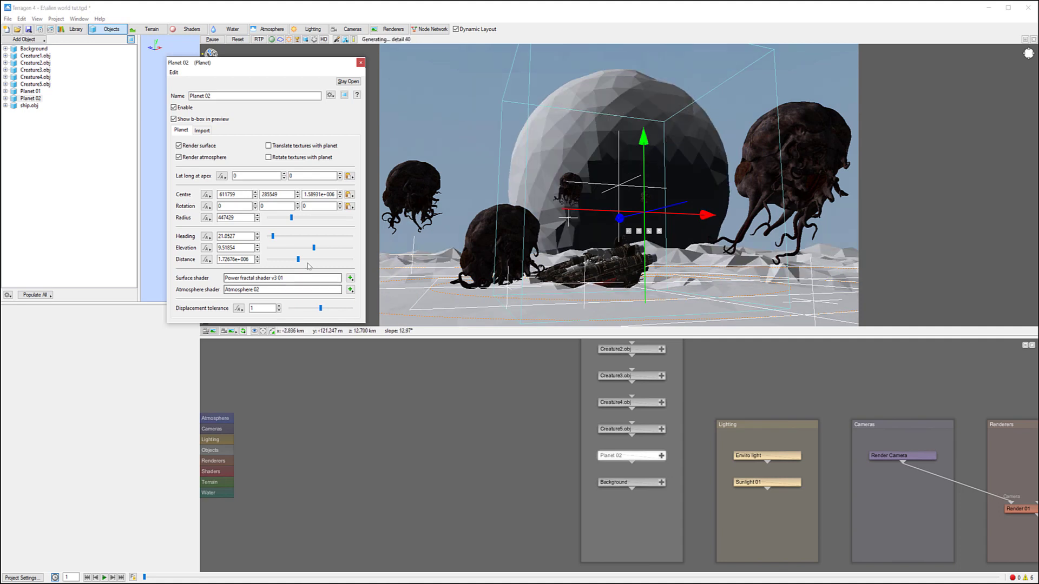
left_click_drag(298, 260, 320, 250)
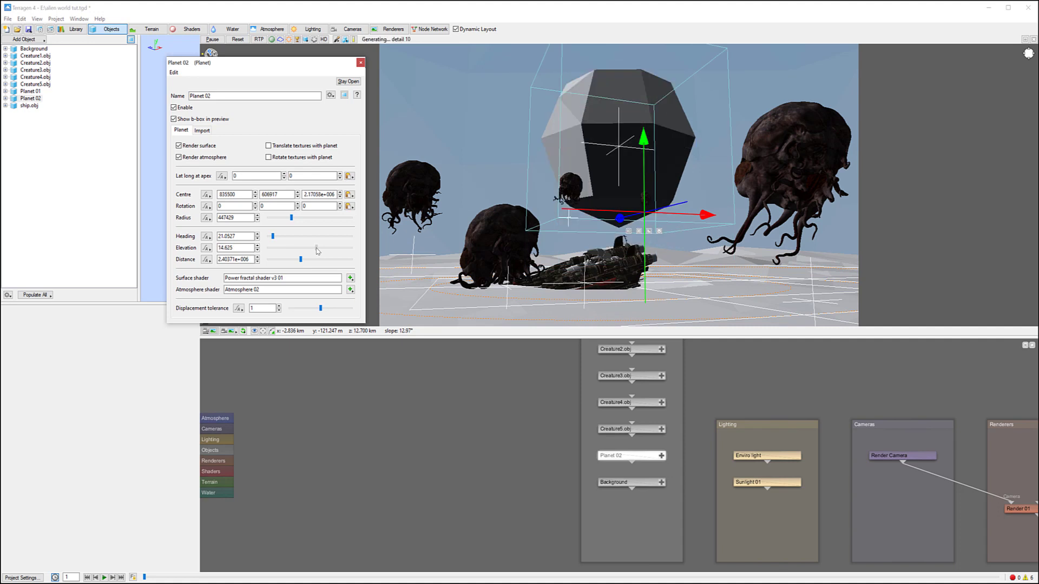
left_click_drag(319, 250, 316, 251)
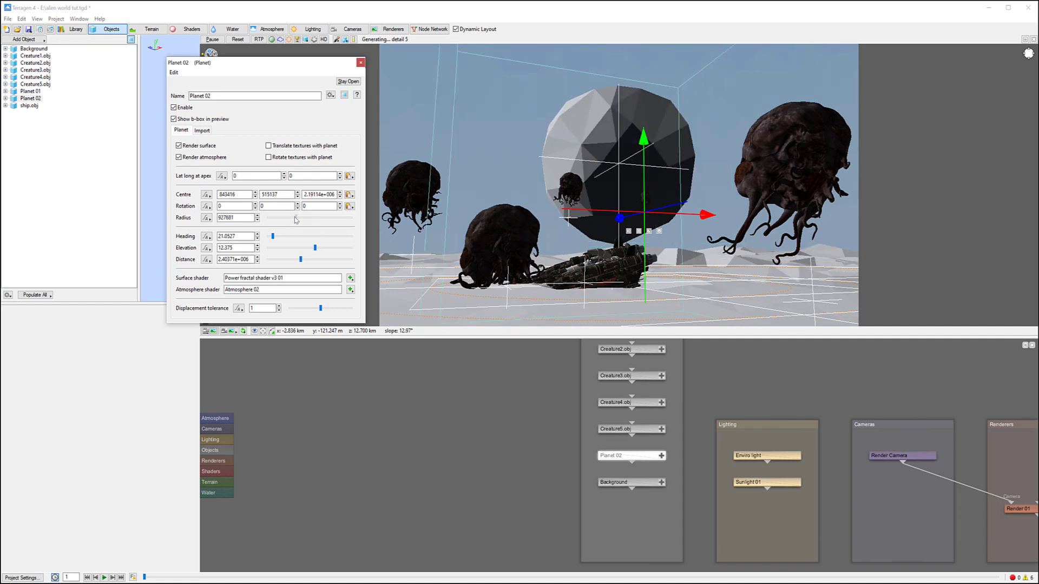
left_click_drag(292, 219, 295, 219)
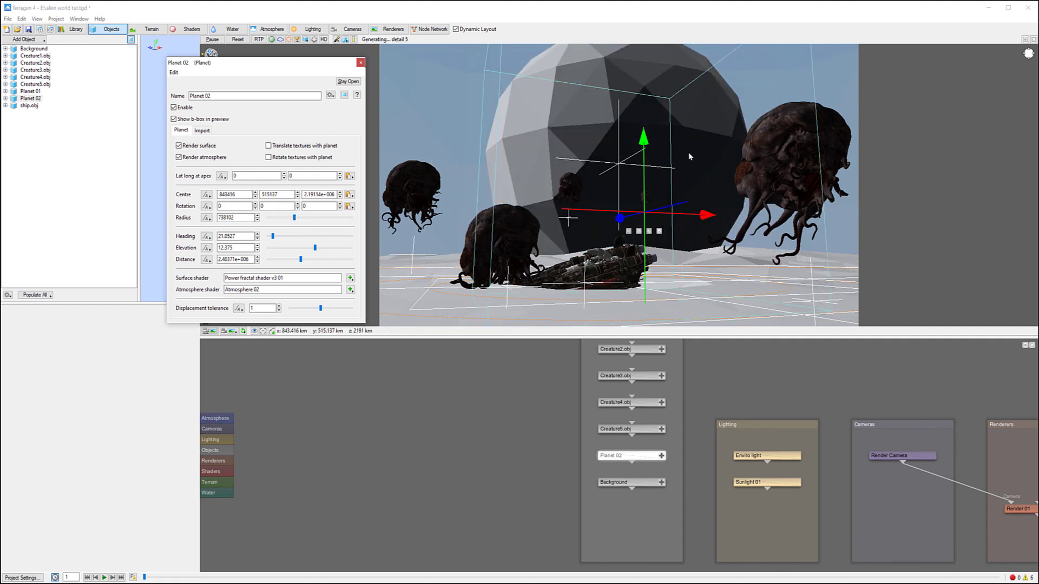
Lower Creature5.obj and shift it slightly back along X so it floats just above the ship.
left_click_drag(646, 138, 728, 242)
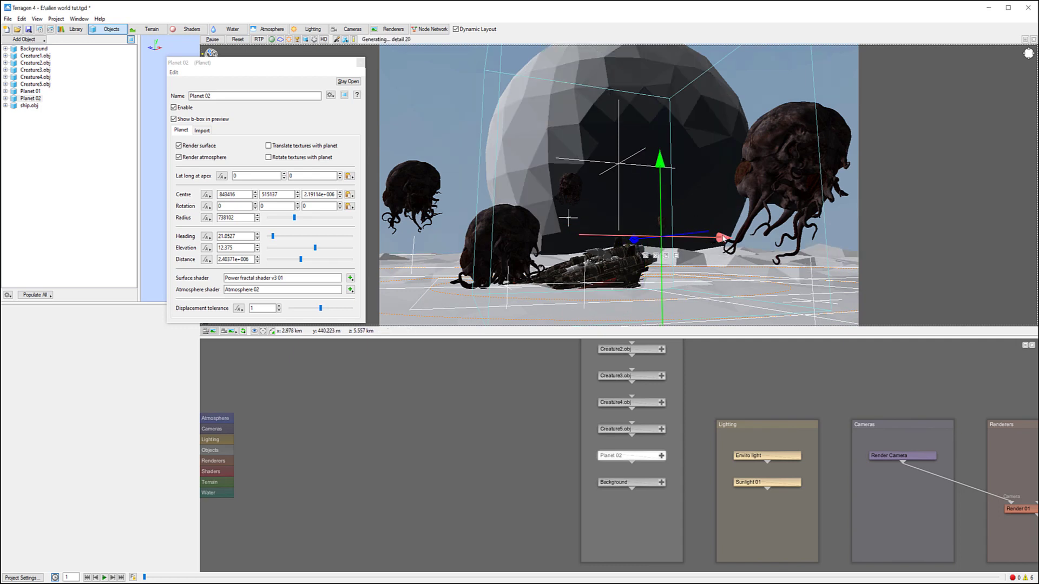
left_click_drag(722, 238, 696, 242)
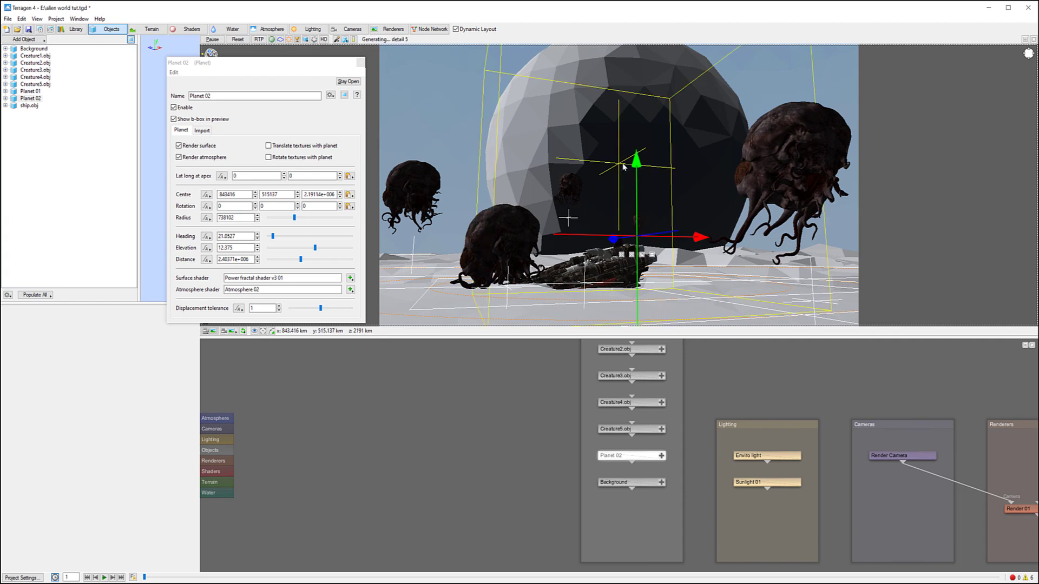
left_click_drag(635, 165, 635, 153)
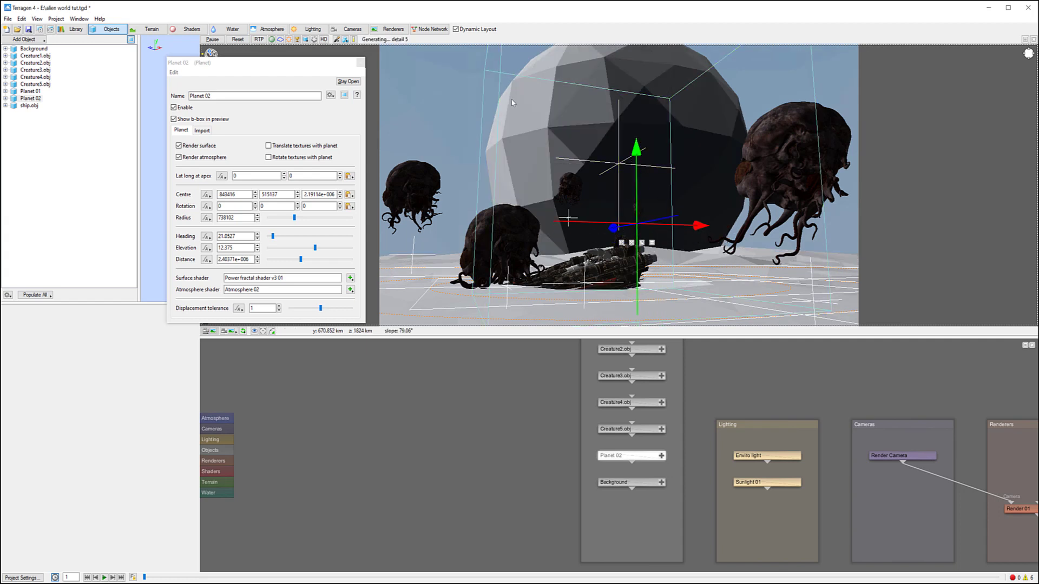
Select Planet 02 in the preview and move its centre to about X 1.04275e+006 and Y 415597.
right_click(434, 99)
mouse_move(496, 211)
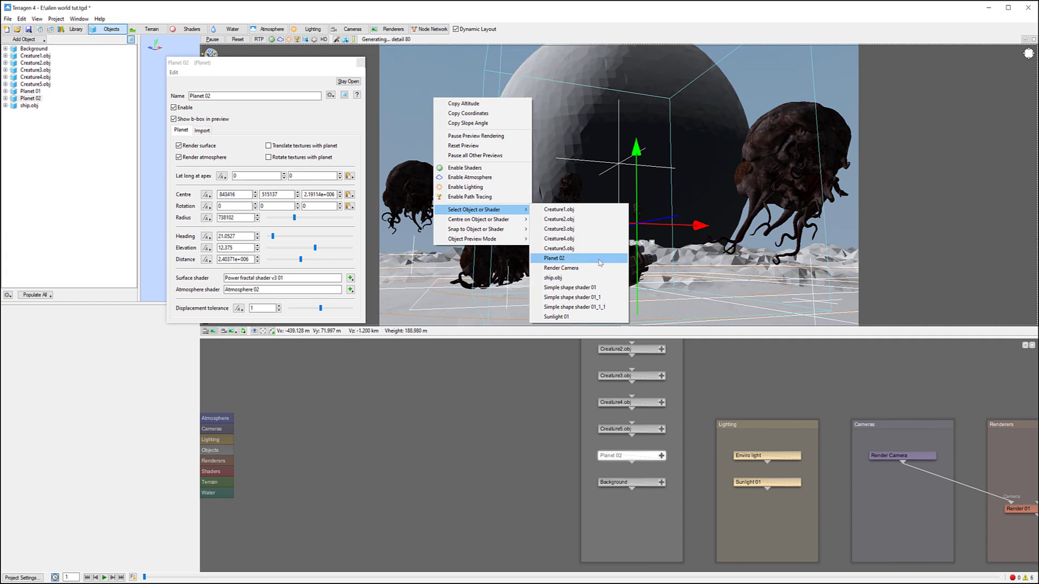
left_click(604, 298)
left_click_drag(686, 169, 722, 177)
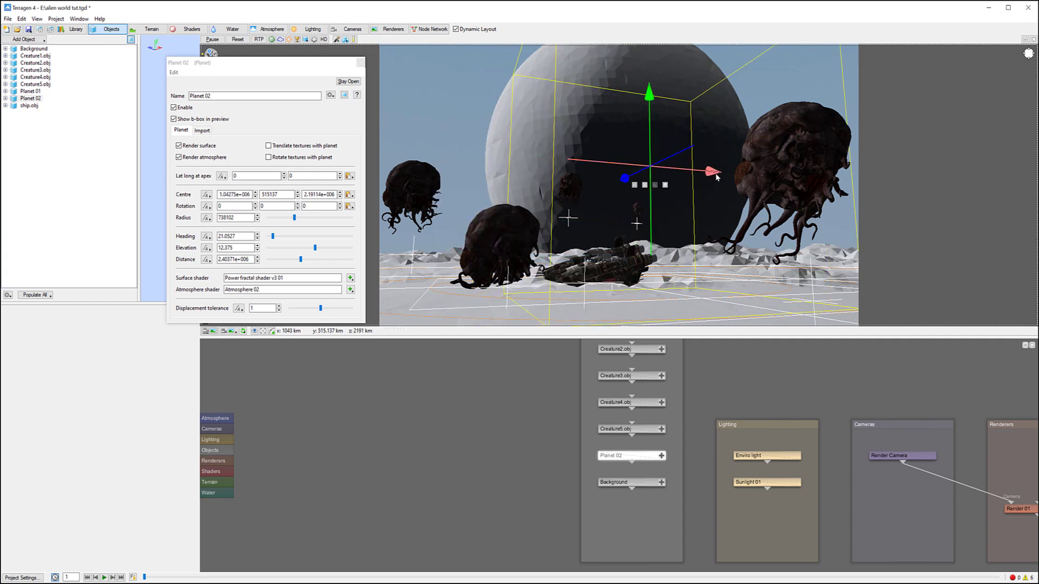
left_click_drag(651, 93, 654, 112)
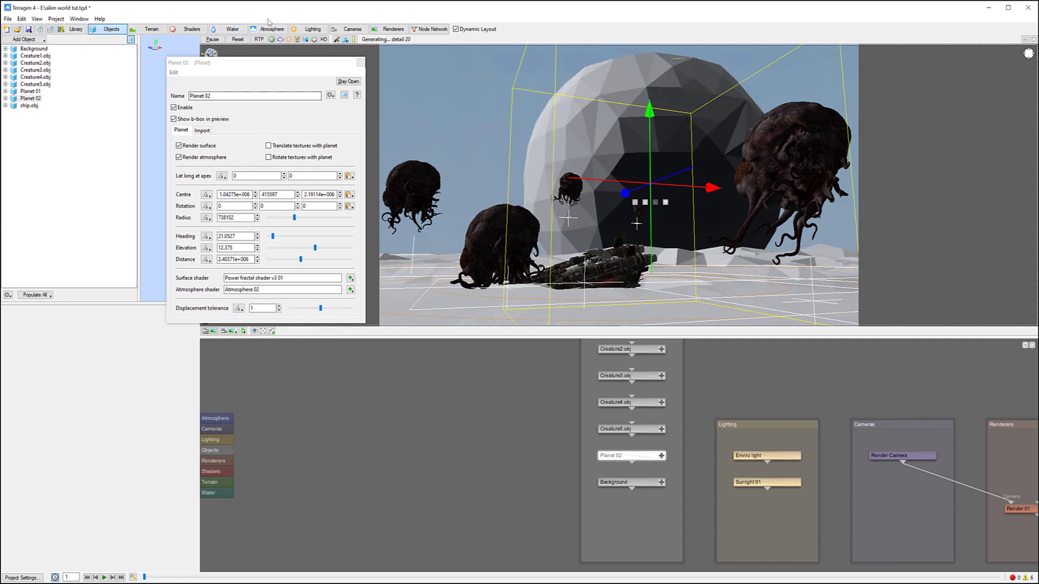
Enable the atmosphere in the preview and set Planet 02's radius to about 145878 and its distance to about 431177.
left_click(289, 39)
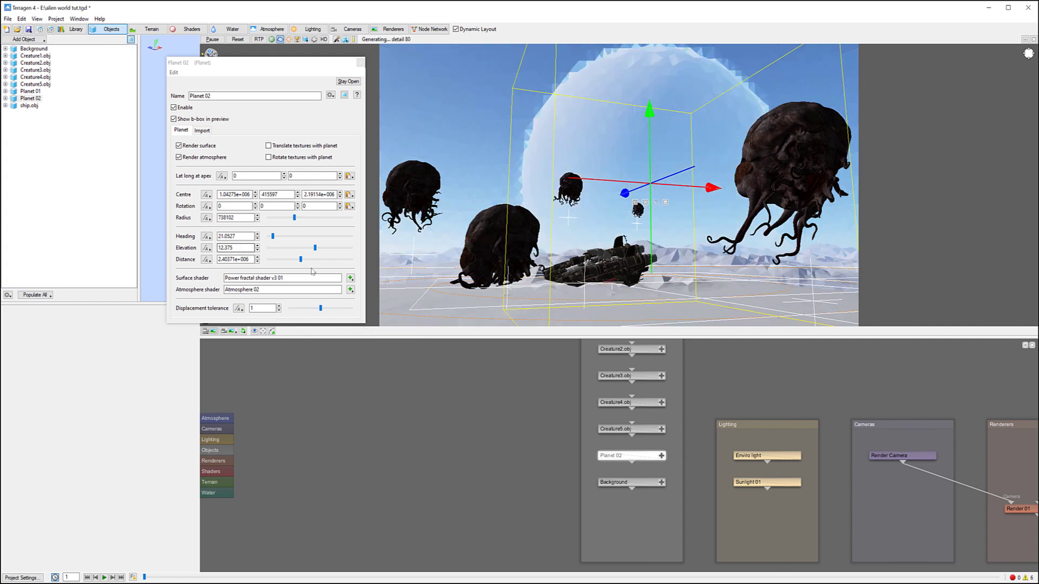
left_click_drag(301, 263, 297, 262)
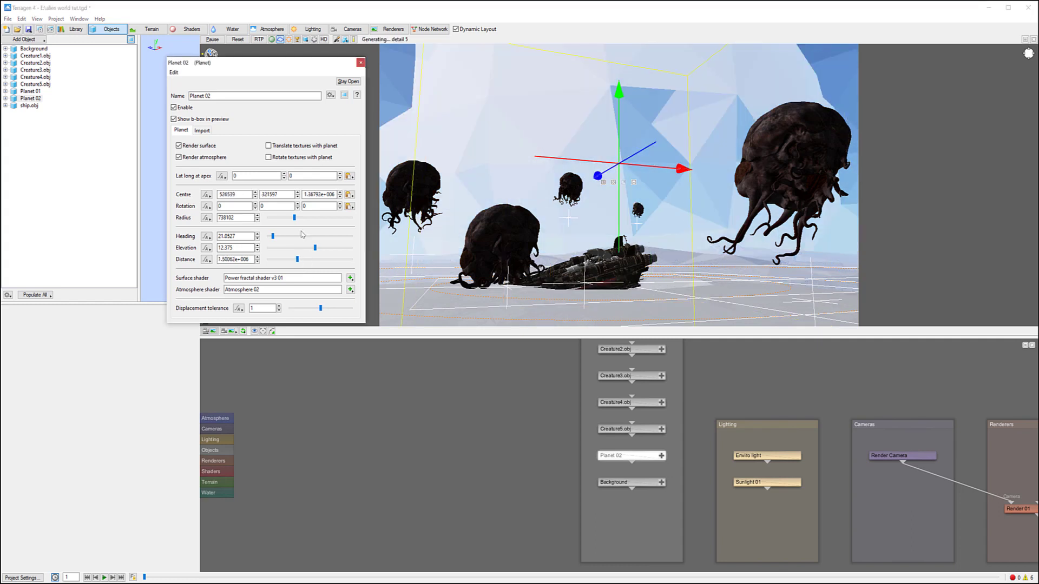
left_click_drag(296, 221, 292, 221)
left_click_drag(297, 259, 291, 260)
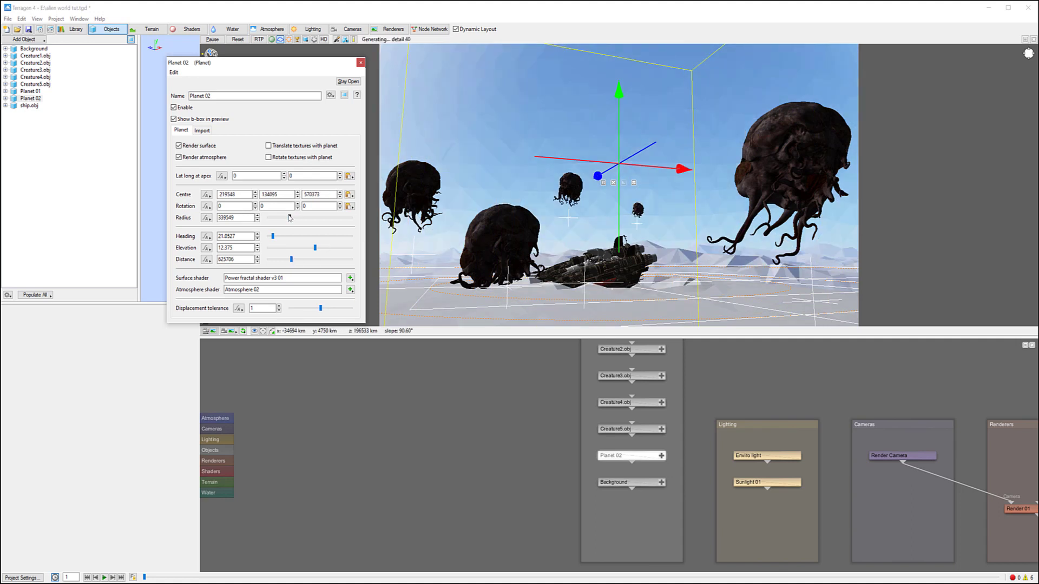
left_click_drag(287, 219, 288, 220)
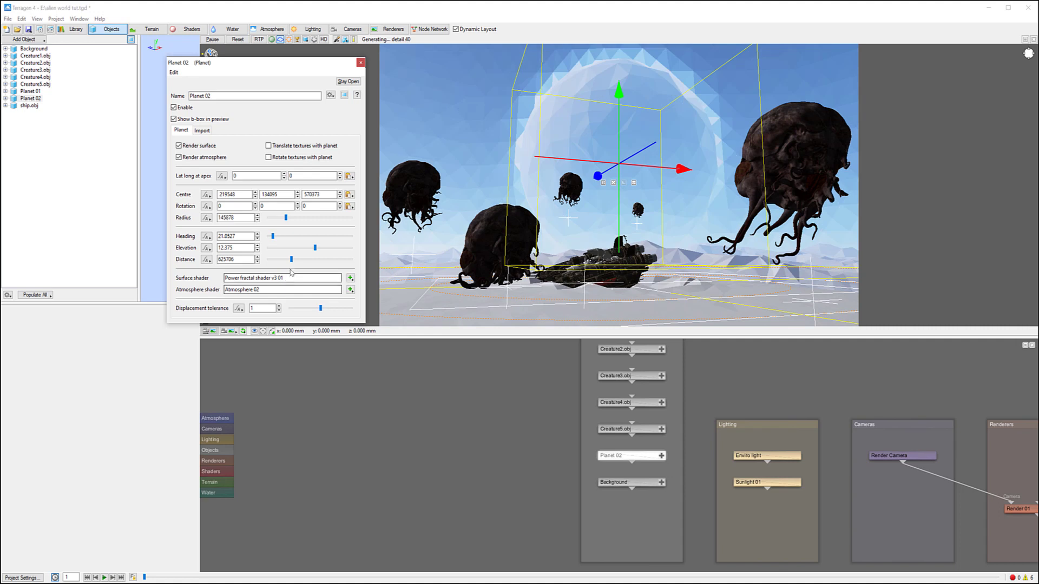
left_click_drag(291, 261, 291, 261)
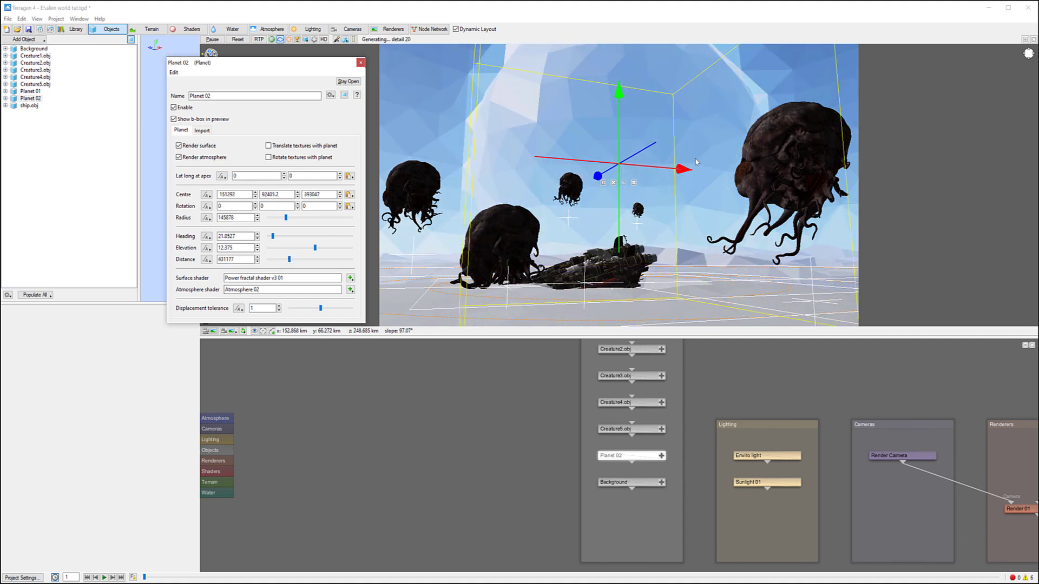
Move Planet 02 along X and lower it toward the horizon, to about X 193045 and Y 55447.
left_click_drag(683, 170, 691, 170)
left_click_drag(632, 96, 626, 129)
left_click_drag(688, 202, 719, 202)
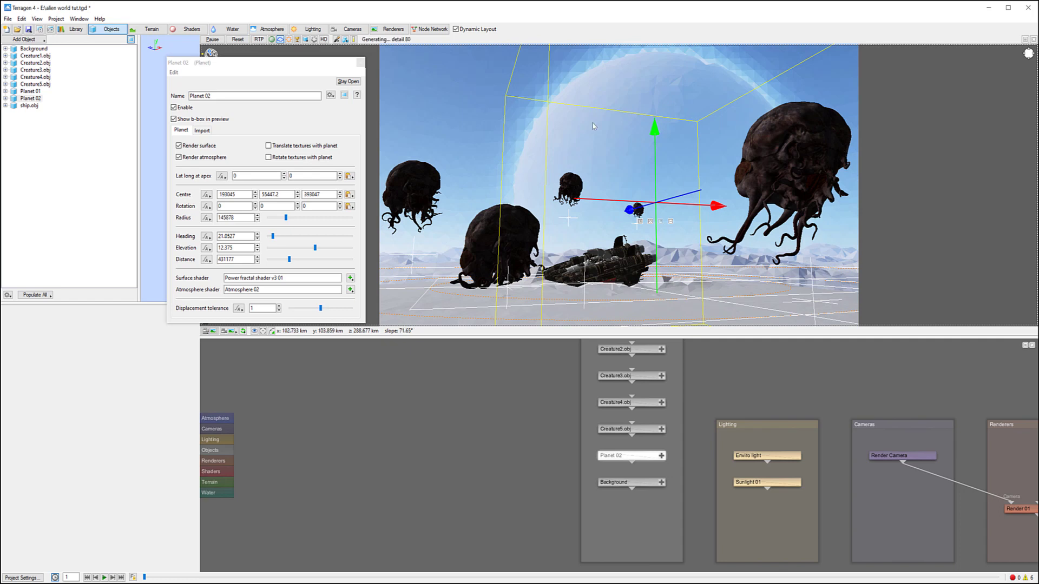
Duplicate the Planet 02 node and place the copy below the Background node.
left_click(633, 459)
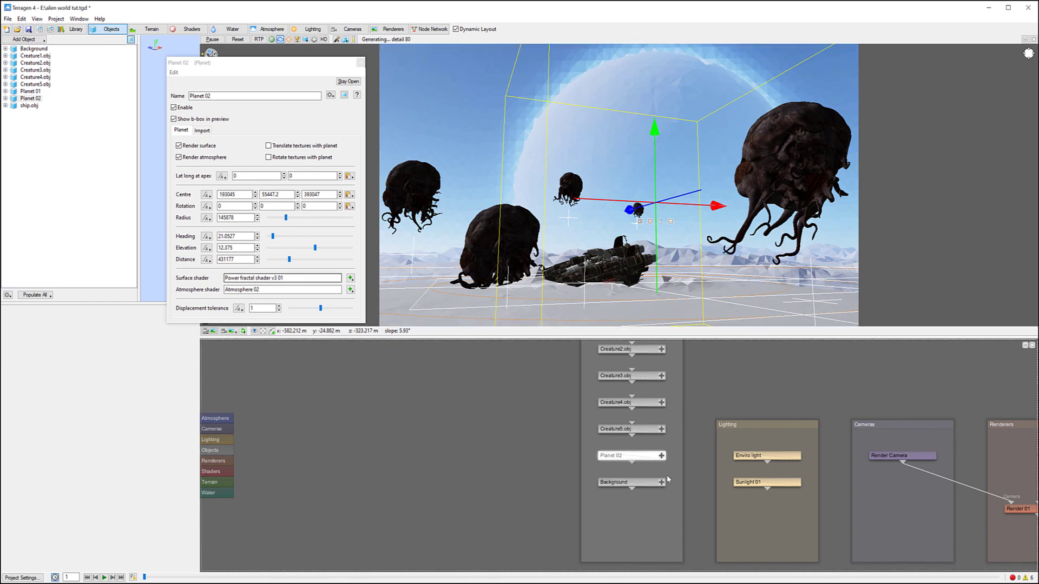
key("ctrl+d")
left_click_drag(629, 456, 643, 504)
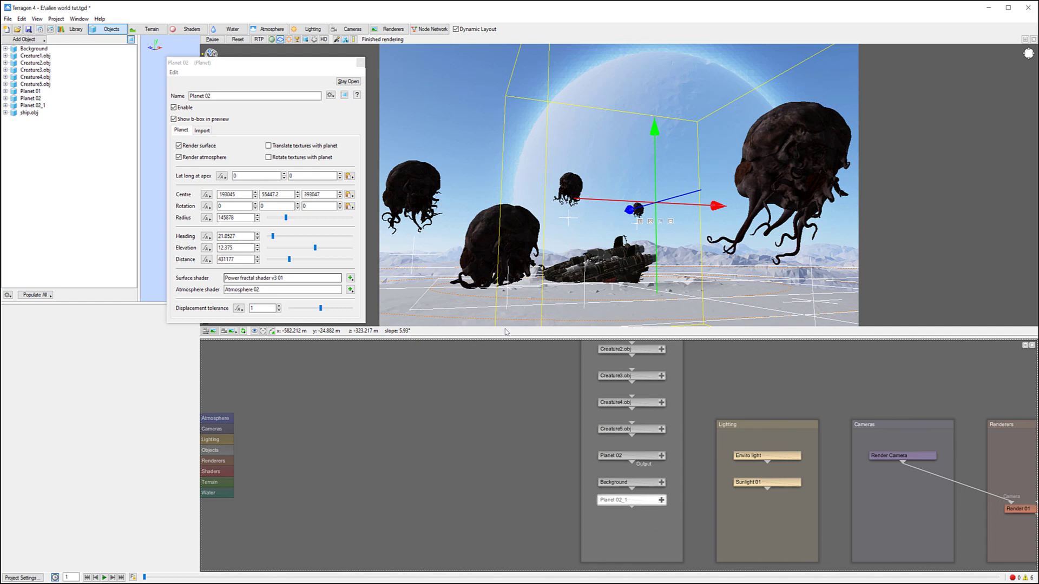
Push Planet 02 farther away and raise it in the sky, to a centre of about 160610, 269816, 869338.
left_click(294, 259)
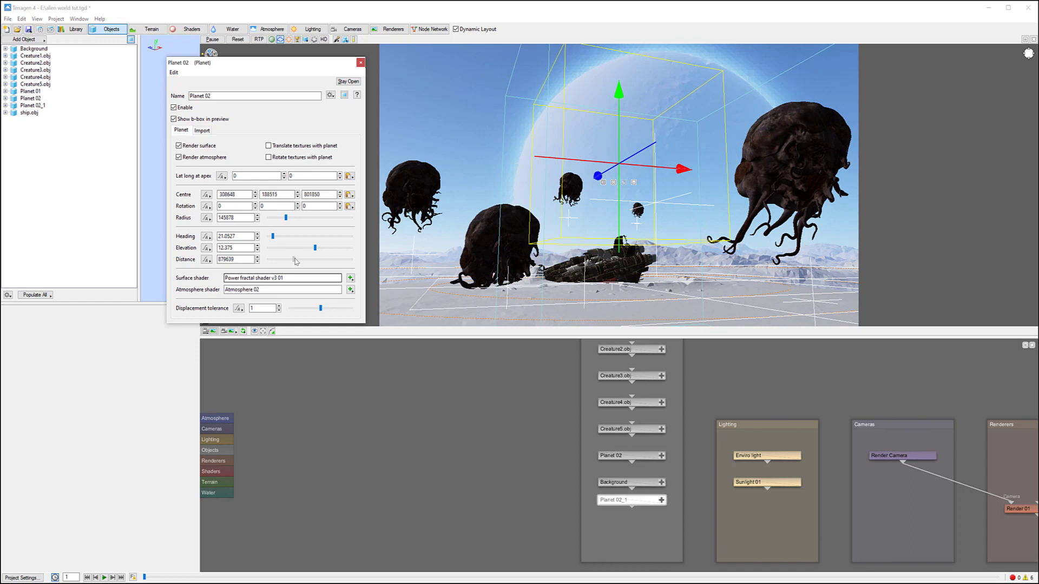
left_click_drag(684, 167, 517, 95)
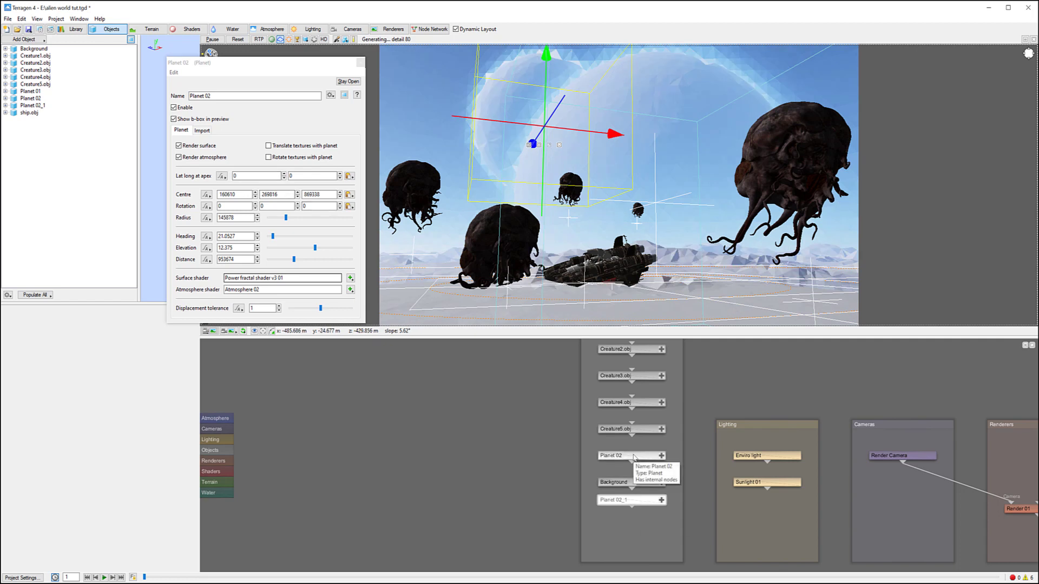
left_click(634, 457)
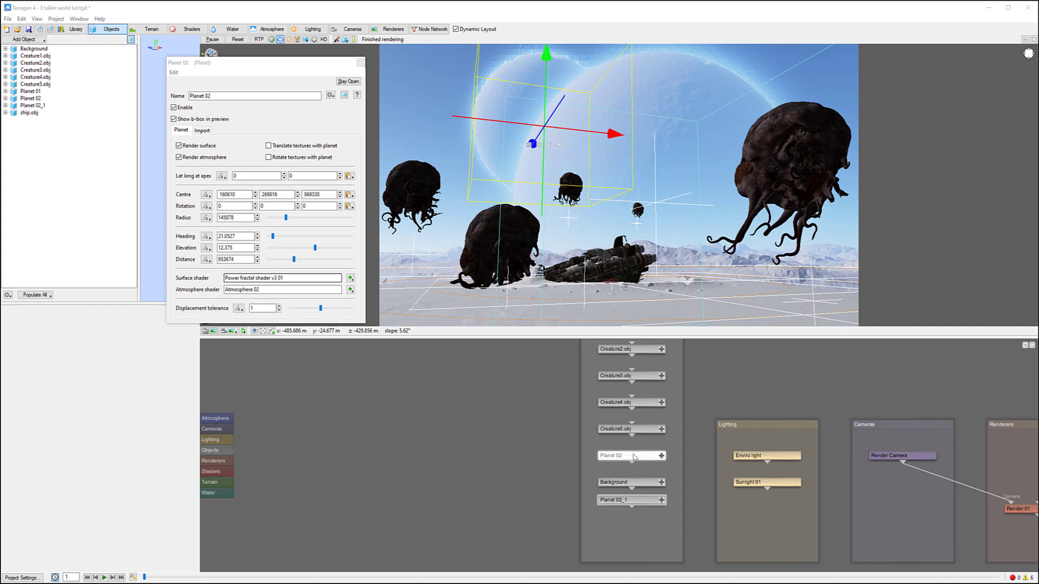
left_click(636, 500)
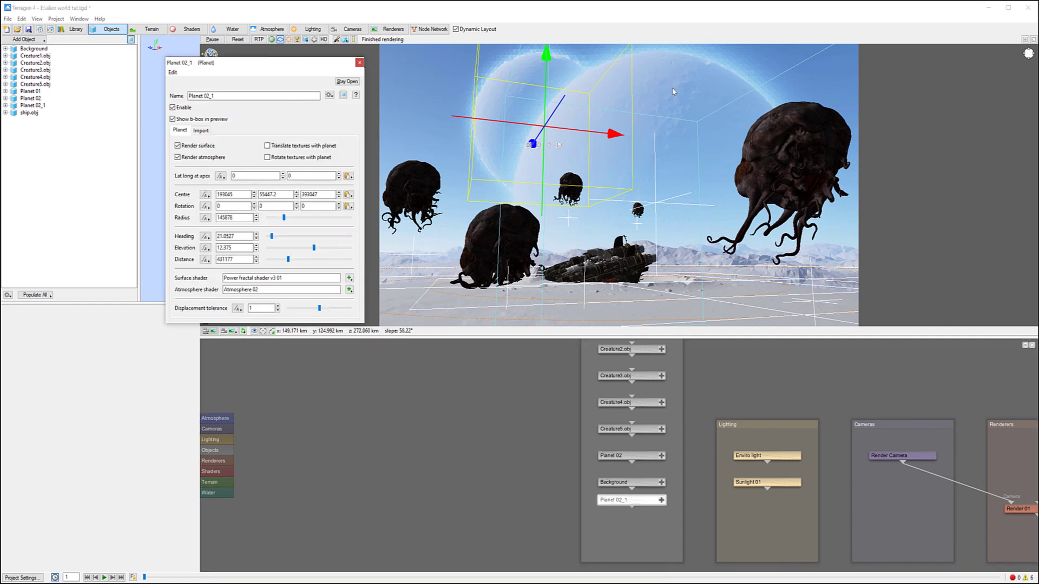
right_click(656, 126)
mouse_move(719, 256)
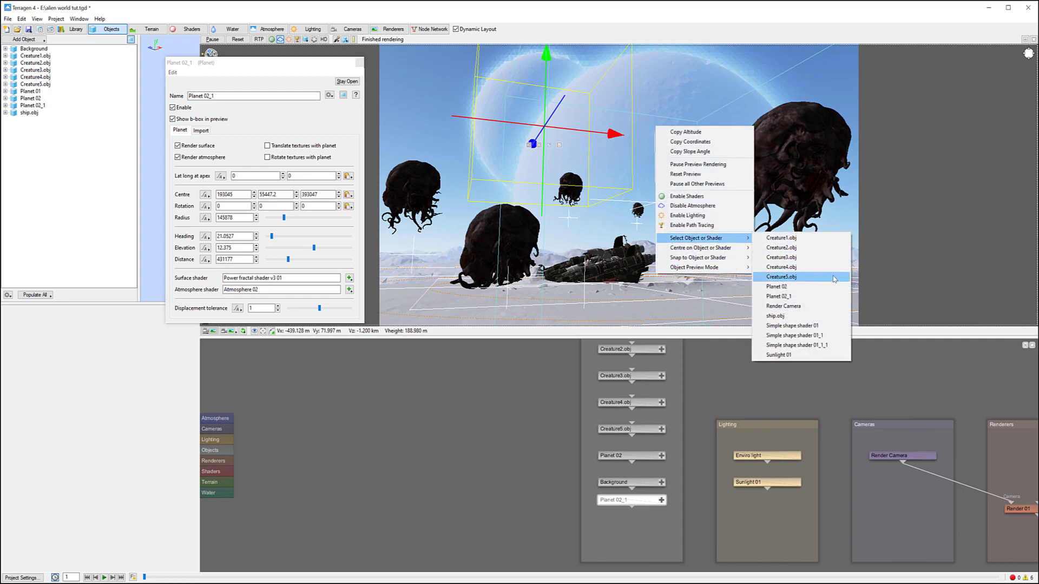
left_click(821, 301)
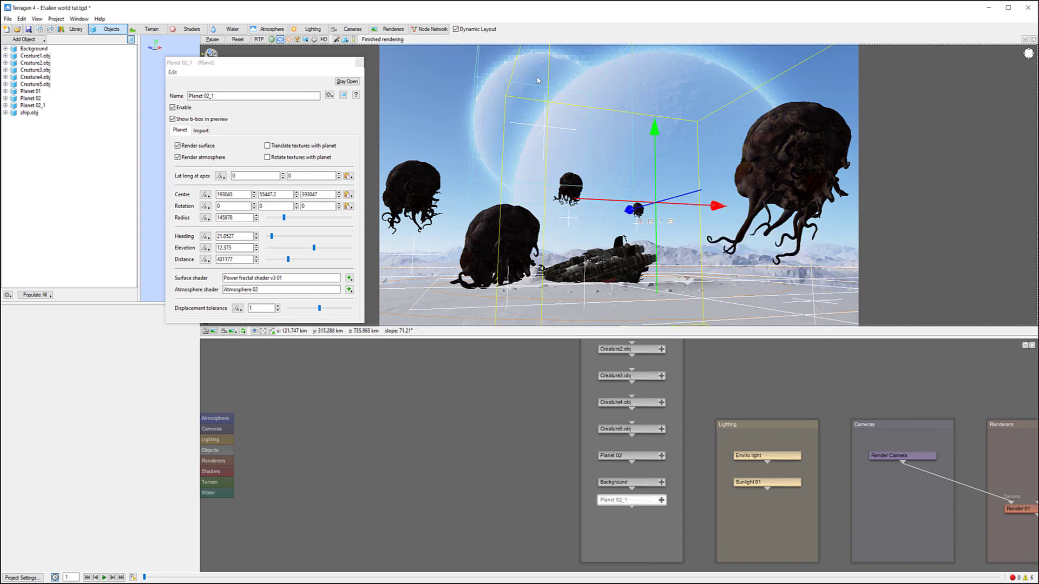
right_click(587, 53)
right_click(431, 114)
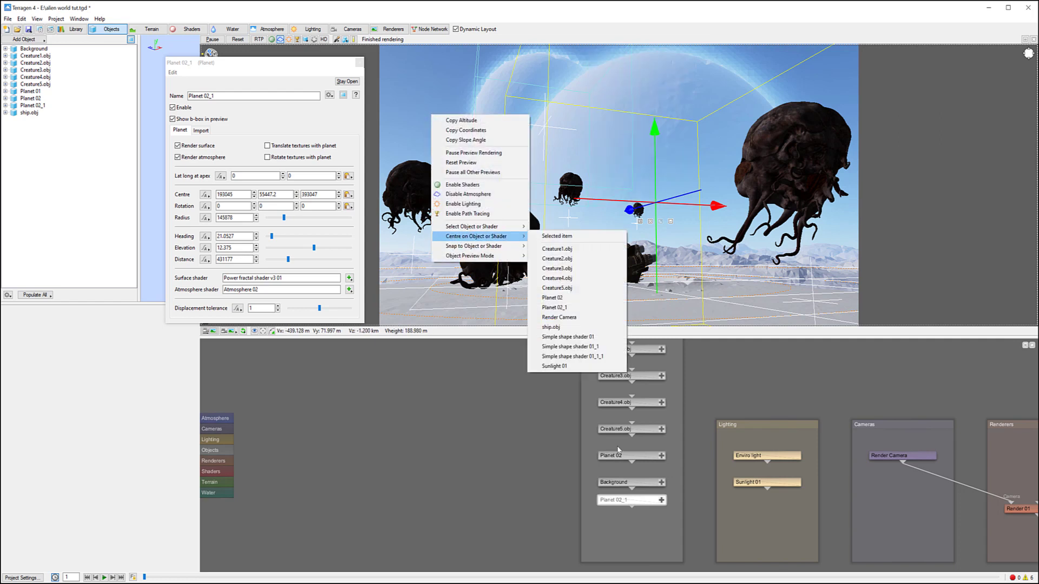
Shrink Planet 02 to a radius of about 67152 and move it along X to about 118186.
left_click(632, 458)
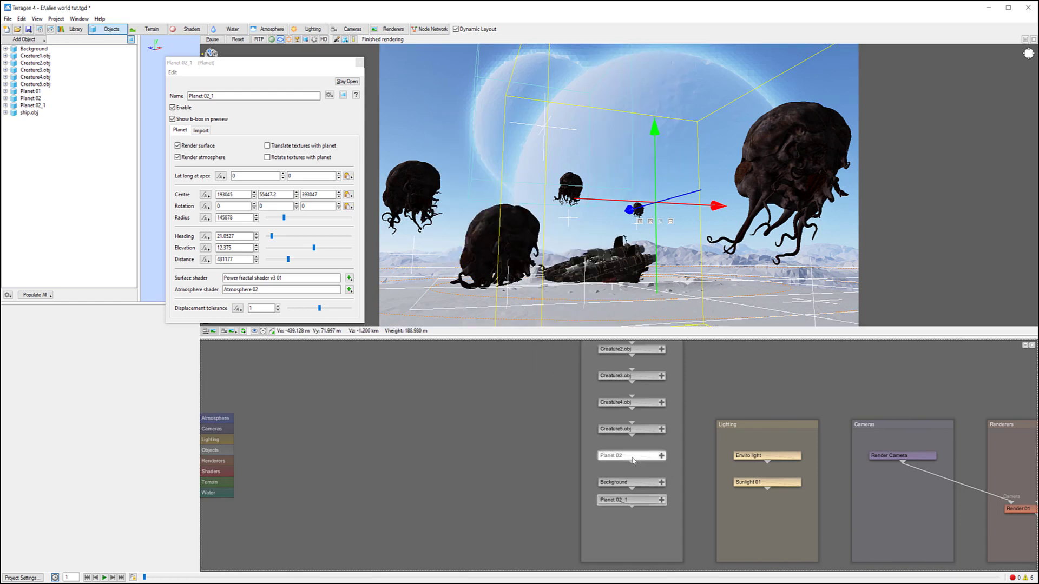
right_click(481, 115)
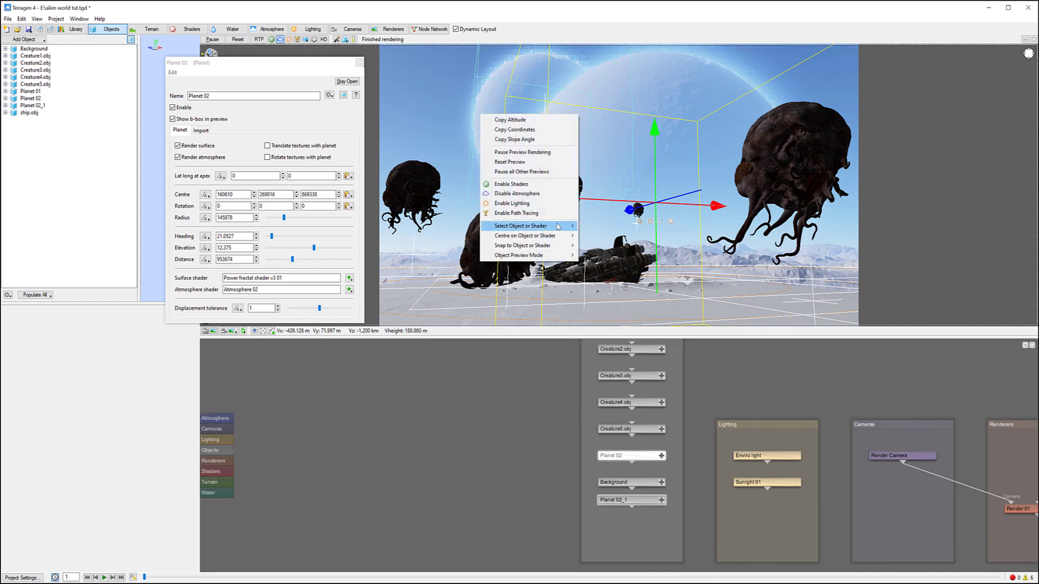
mouse_move(558, 227)
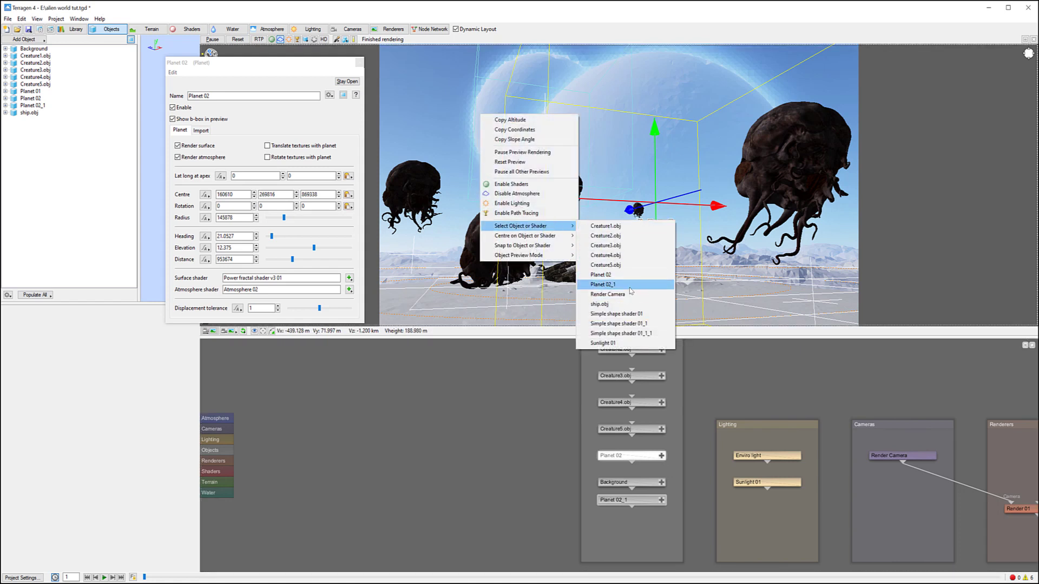
left_click(602, 275)
left_click_drag(624, 125, 616, 126)
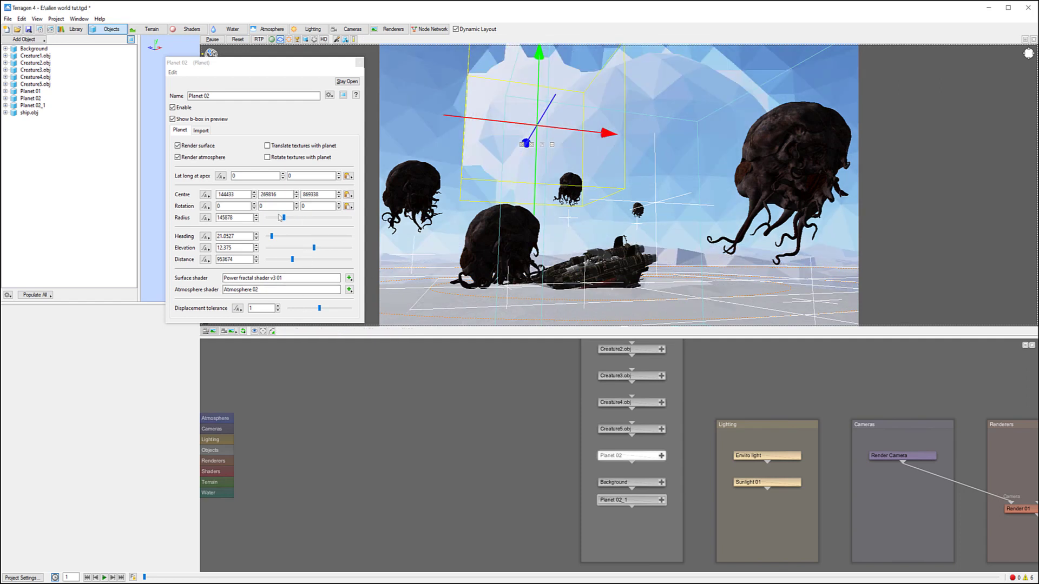
left_click_drag(285, 221, 283, 220)
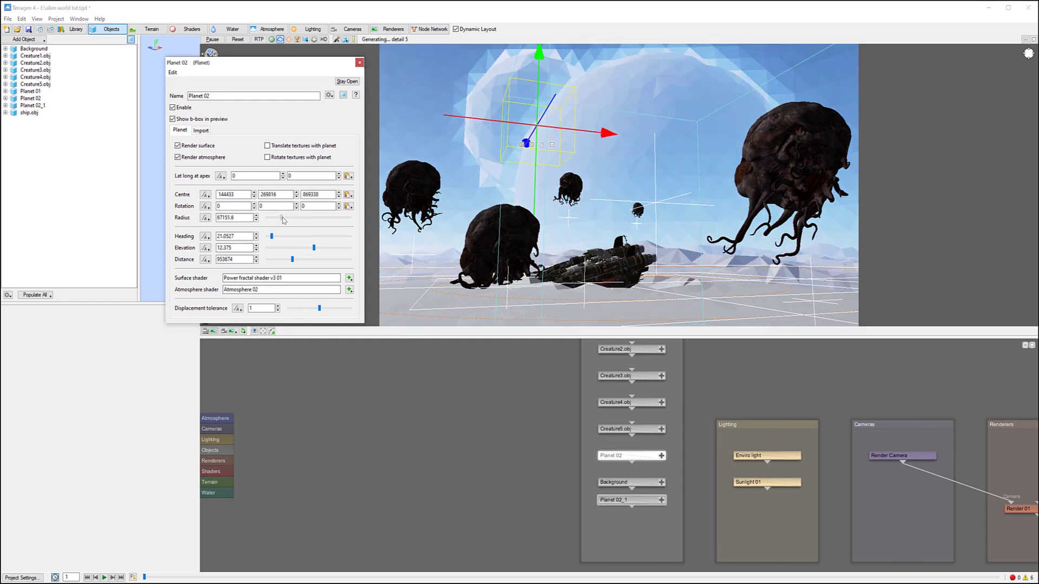
left_click_drag(608, 133, 596, 132)
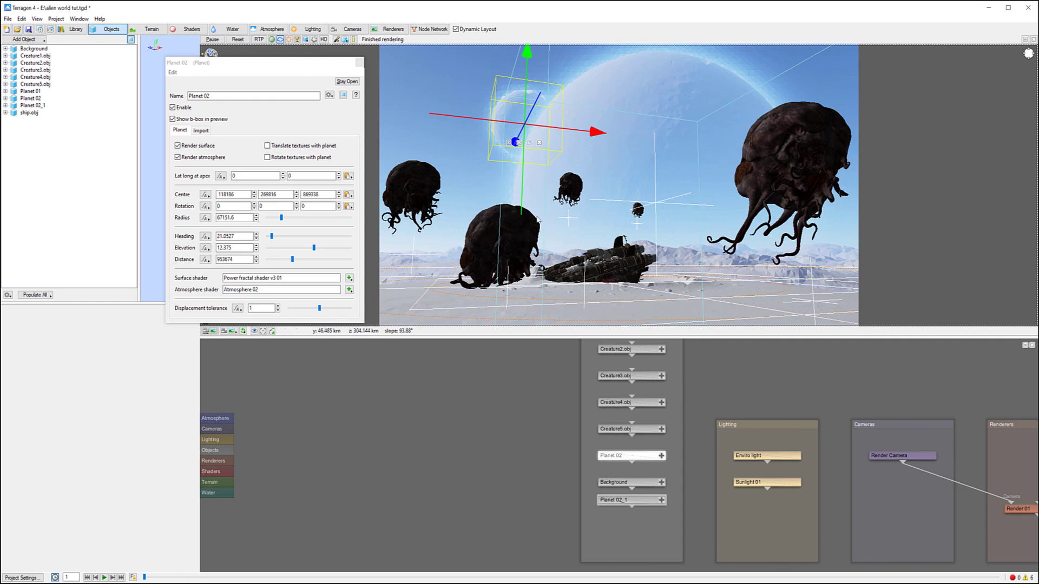
Raise Creature3.obj to about Y 4.64 m, shift it to about Z -48.37 m, and nudge it along X toward the ship.
right_click(679, 125)
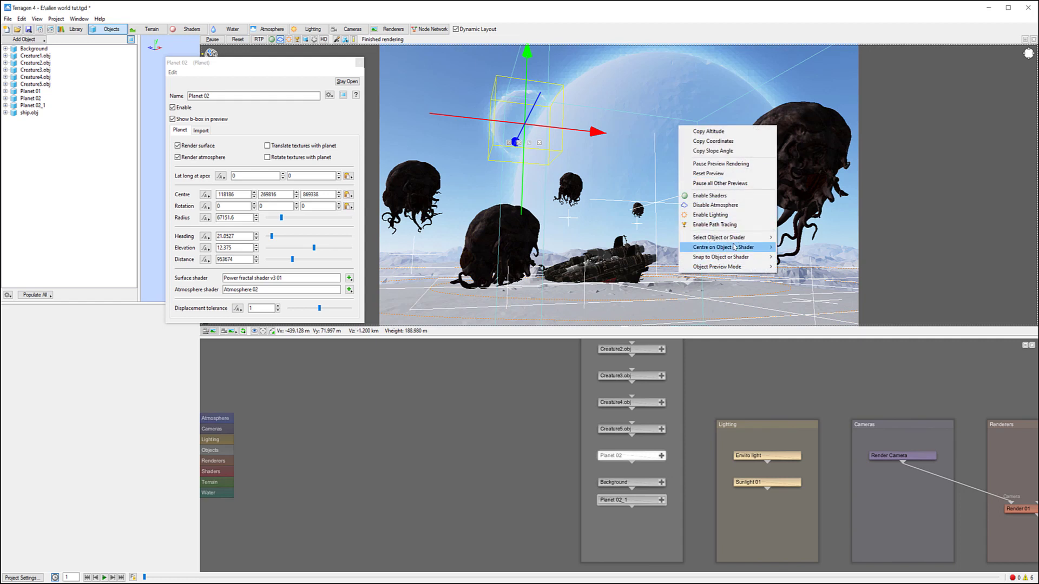
mouse_move(755, 238)
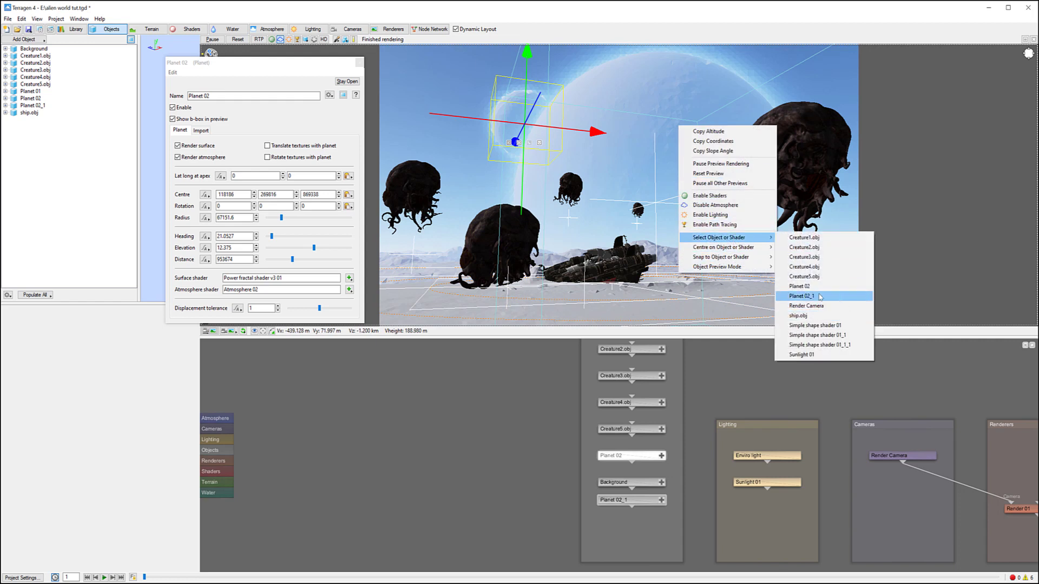
left_click(804, 257)
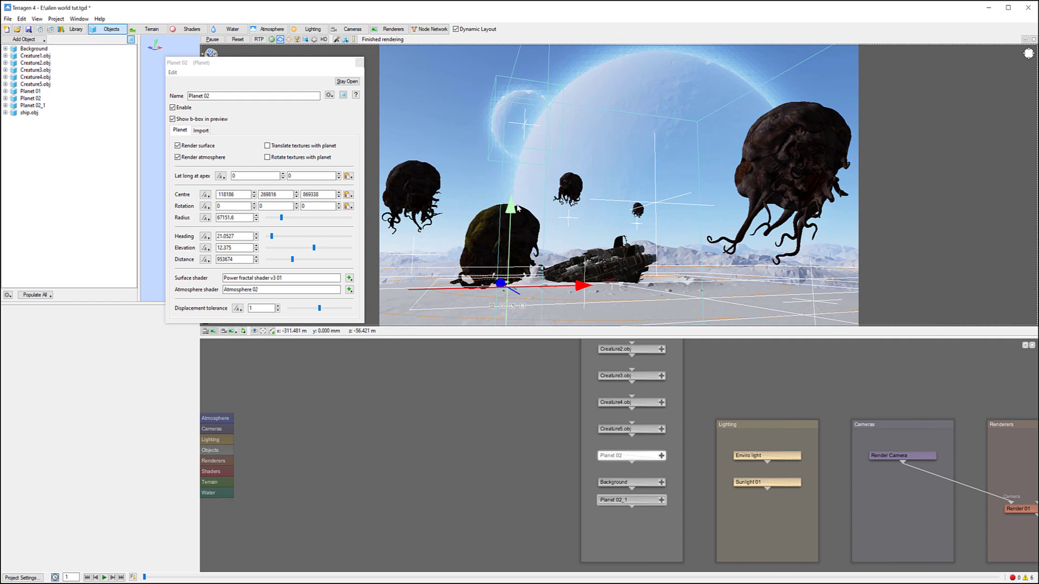
left_click_drag(514, 211, 513, 210)
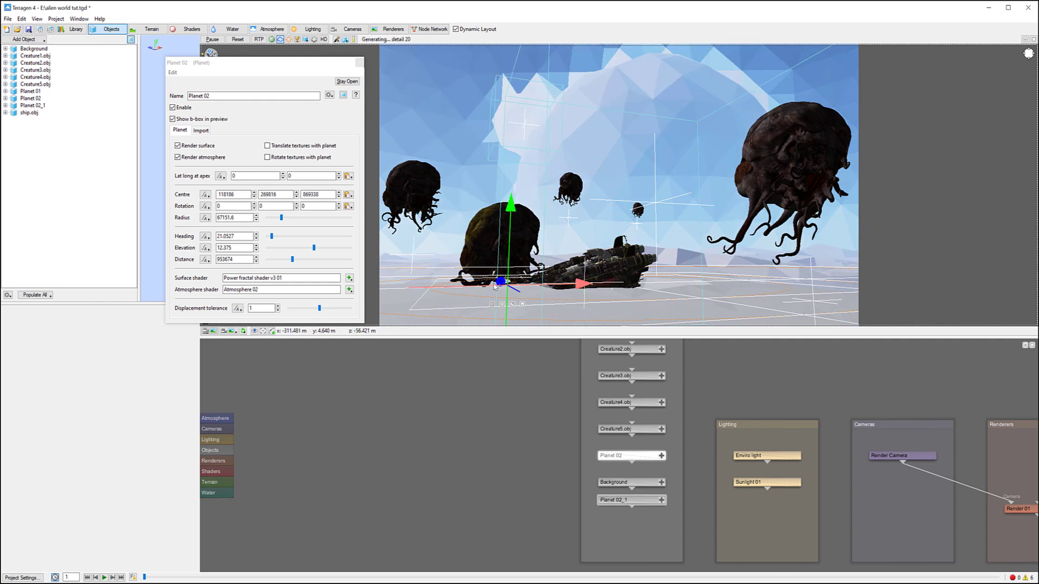
left_click_drag(500, 282, 503, 284)
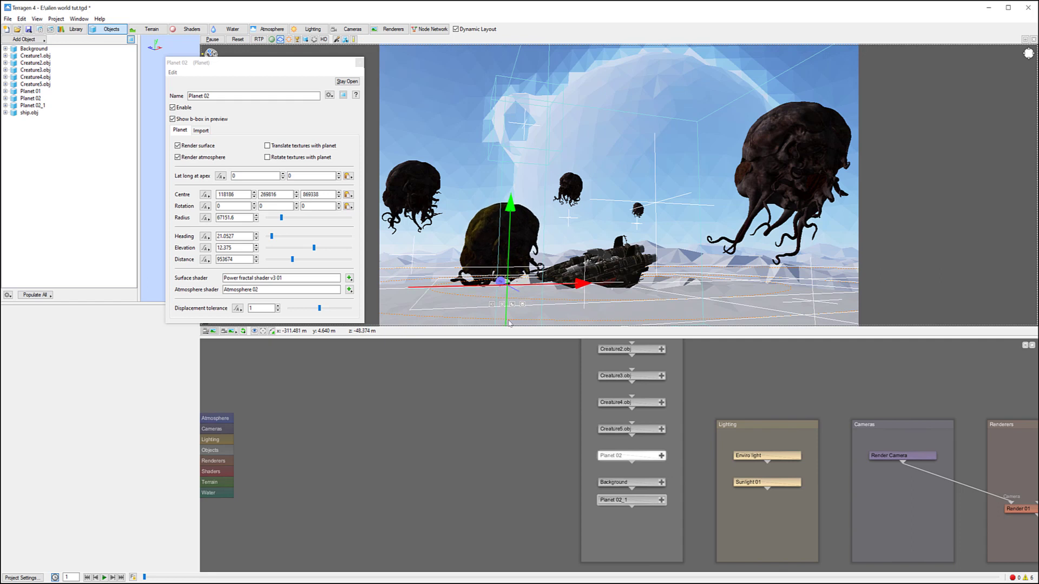
mouse_move(585, 285)
left_mouse_down()
mouse_move(598, 288)
mouse_move(589, 290)
left_mouse_up()
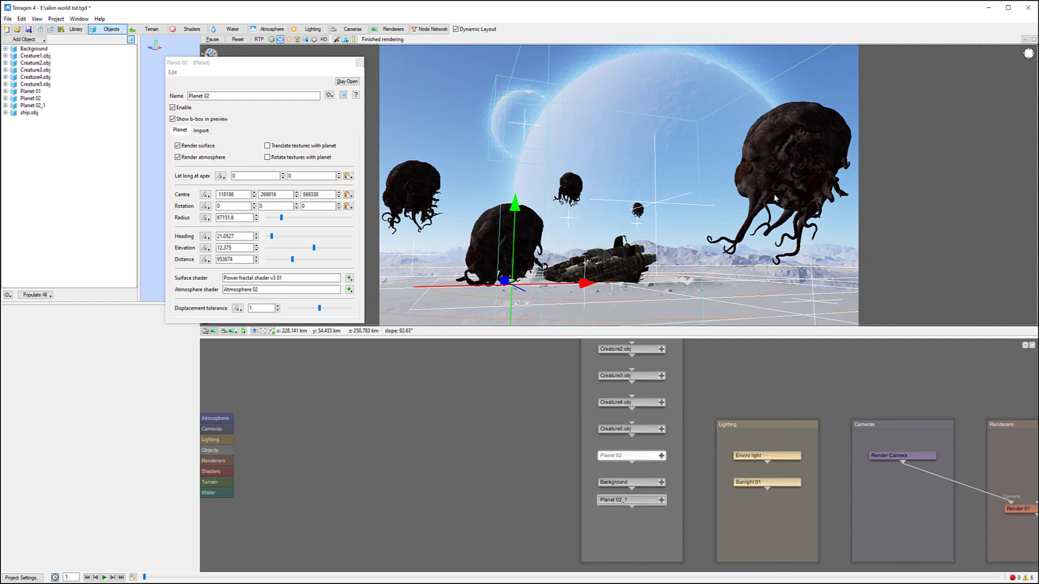
Reframe the shot so both planets and all five creatures fit in view, and close the Planet 02 settings.
left_click_drag(710, 240, 720, 220, "alt")
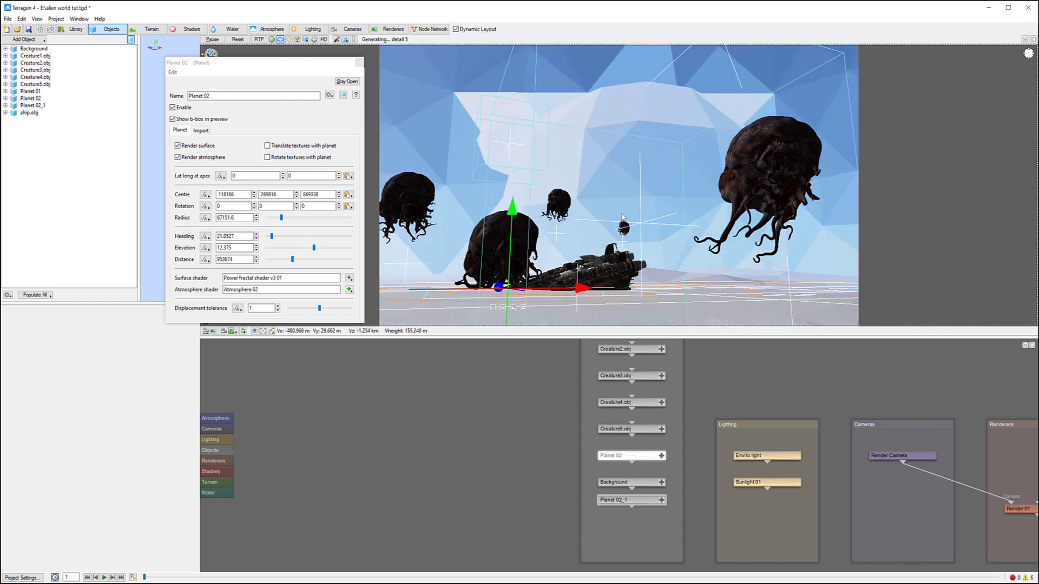
middle_click_drag(607, 216, 614, 226, "alt")
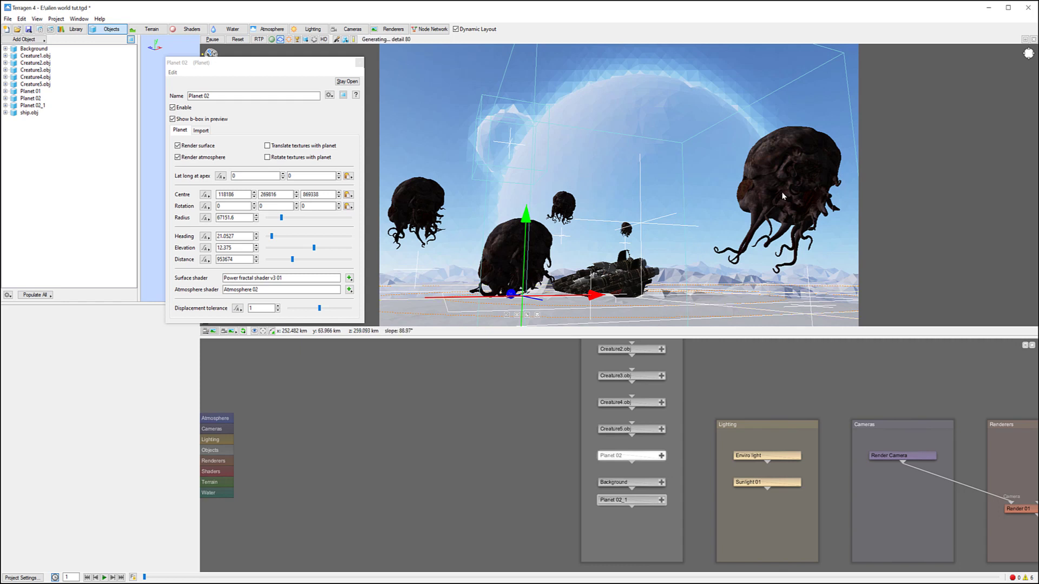
left_click(360, 63)
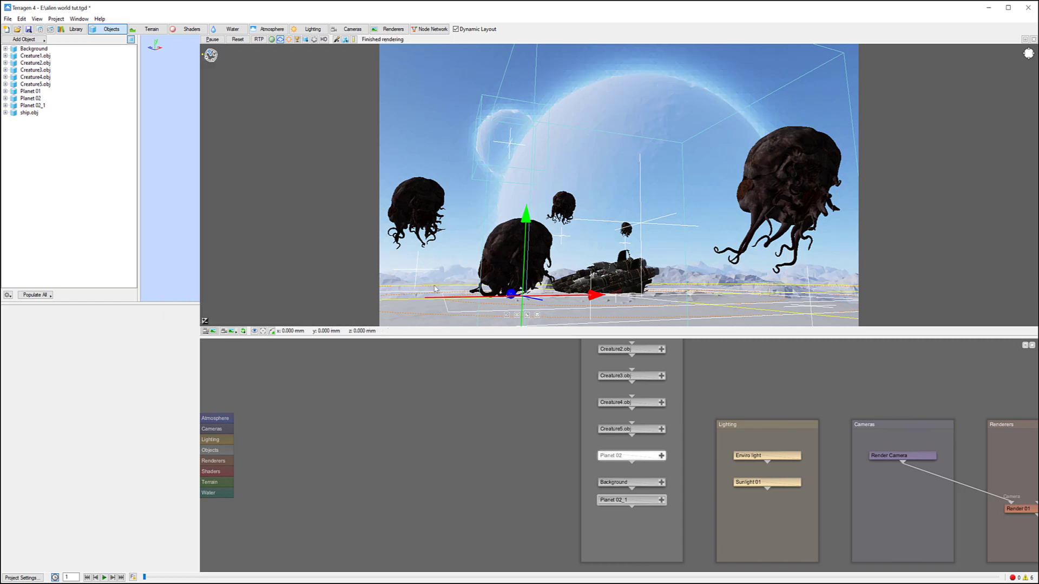
Add a Light source to the scene's lighting and select it in the preview.
left_click(309, 29)
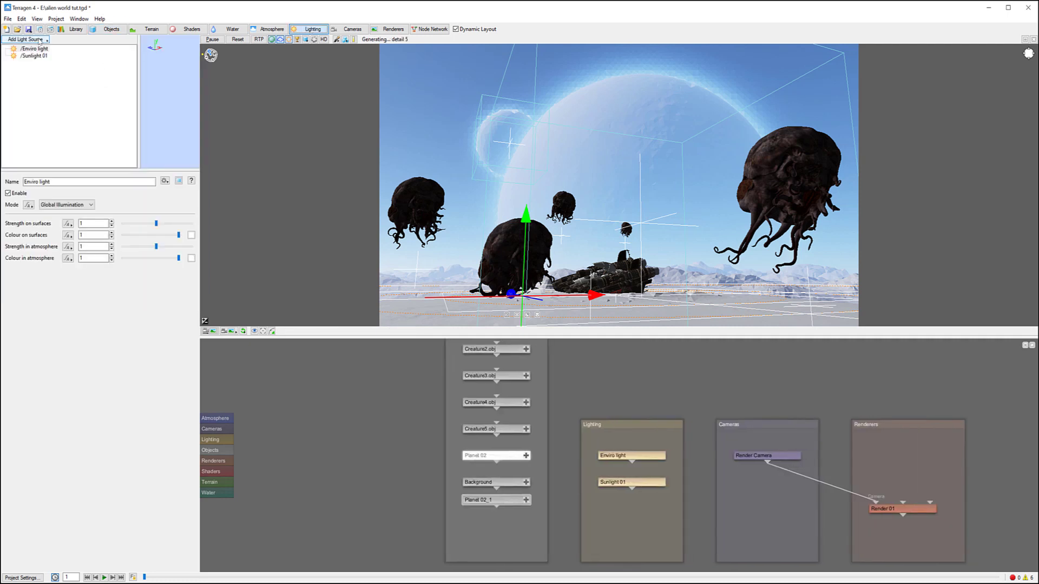
left_click(40, 40)
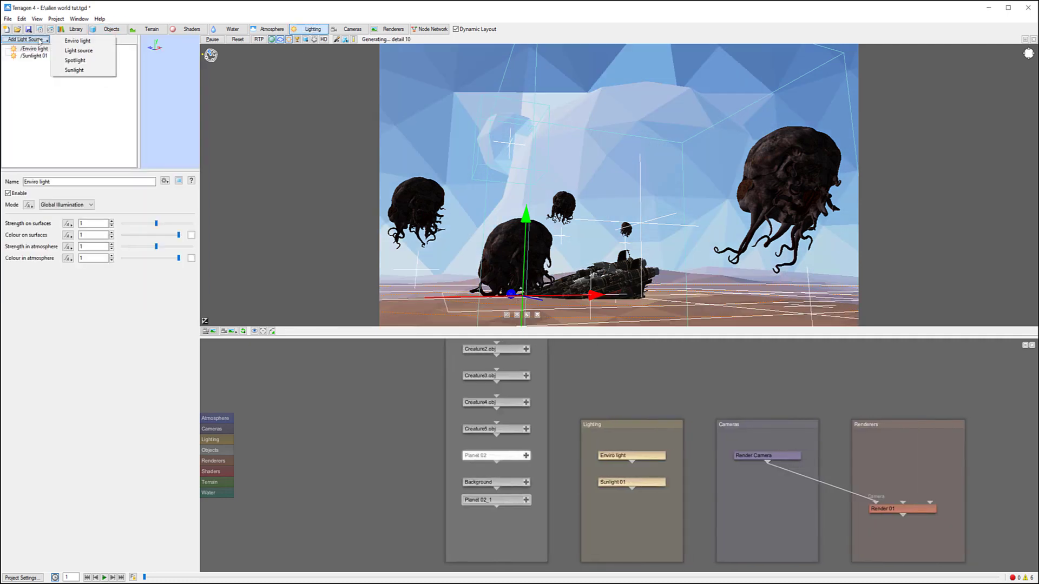
left_click(79, 50)
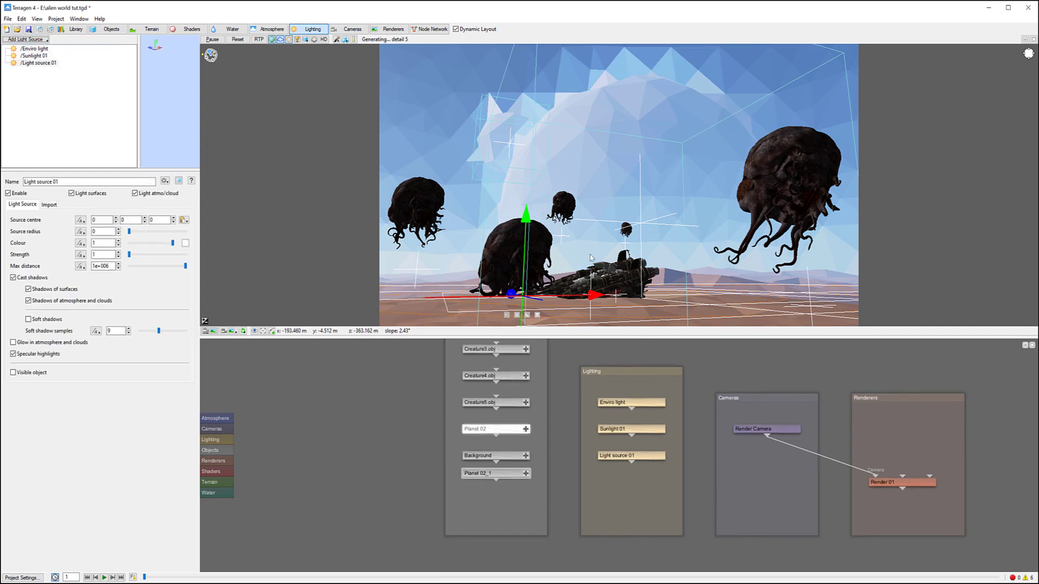
right_click(590, 192)
mouse_move(659, 305)
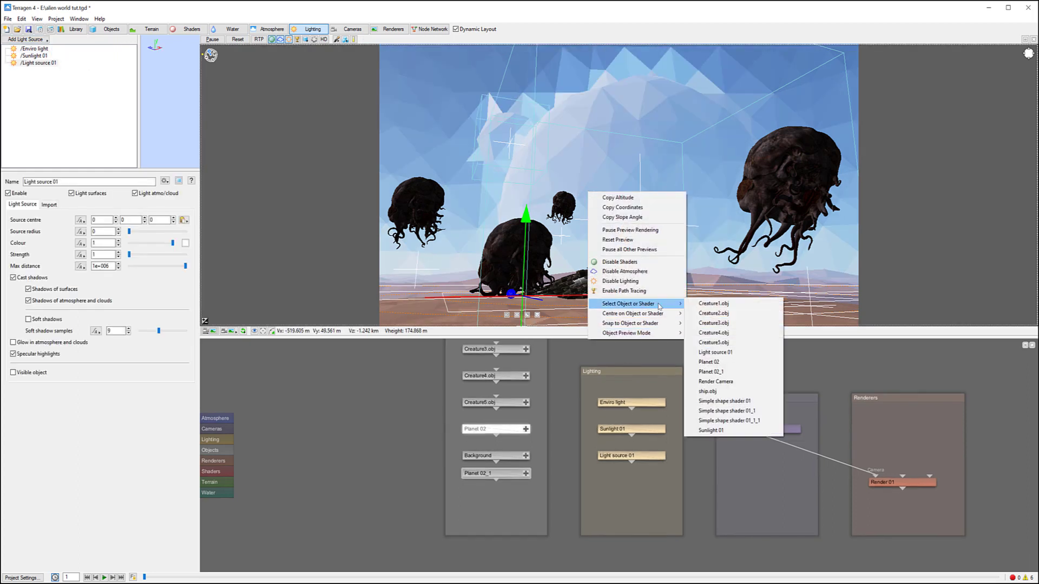
left_click(715, 352)
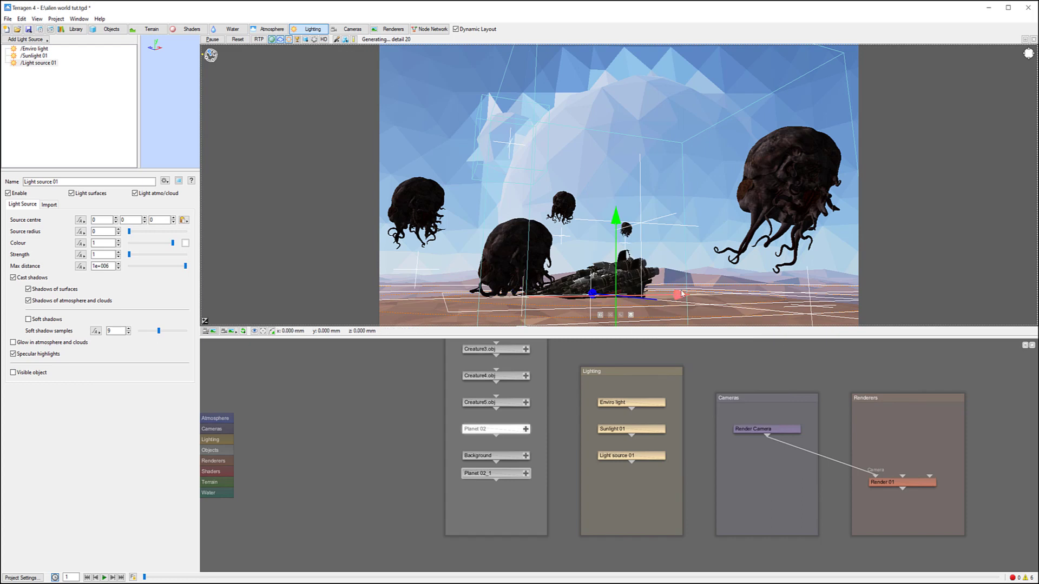
Position Light source 01 beside the large foreground creature, at a centre of about 35.4, 264.4, -619.9.
left_click_drag(527, 169, 683, 464, "alt")
left_click_drag(586, 209, 712, 80)
left_click_drag(758, 287, 664, 178, "alt")
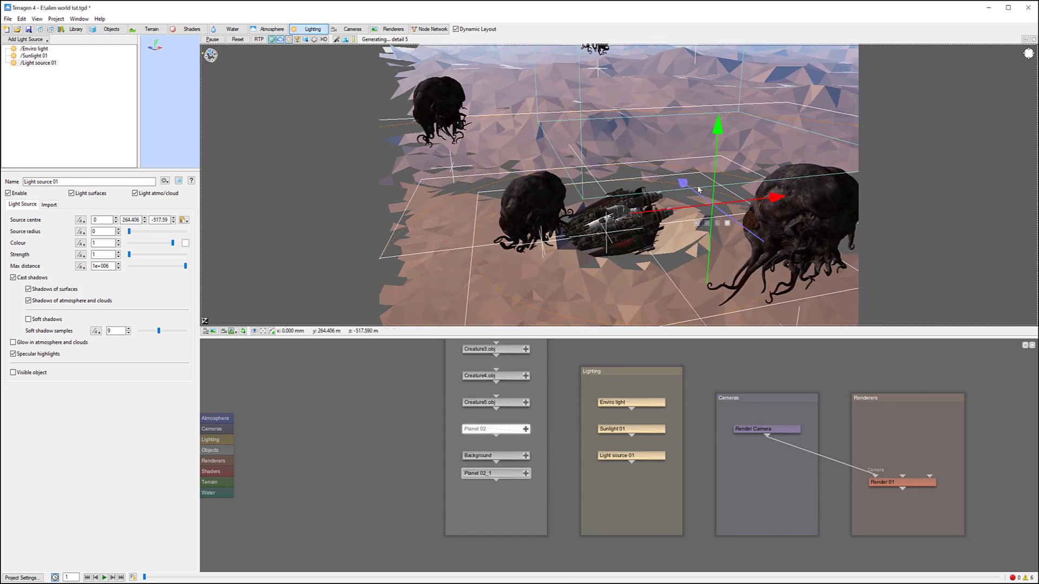
left_click_drag(715, 207, 760, 314)
left_click_drag(747, 276, 970, 387, "alt")
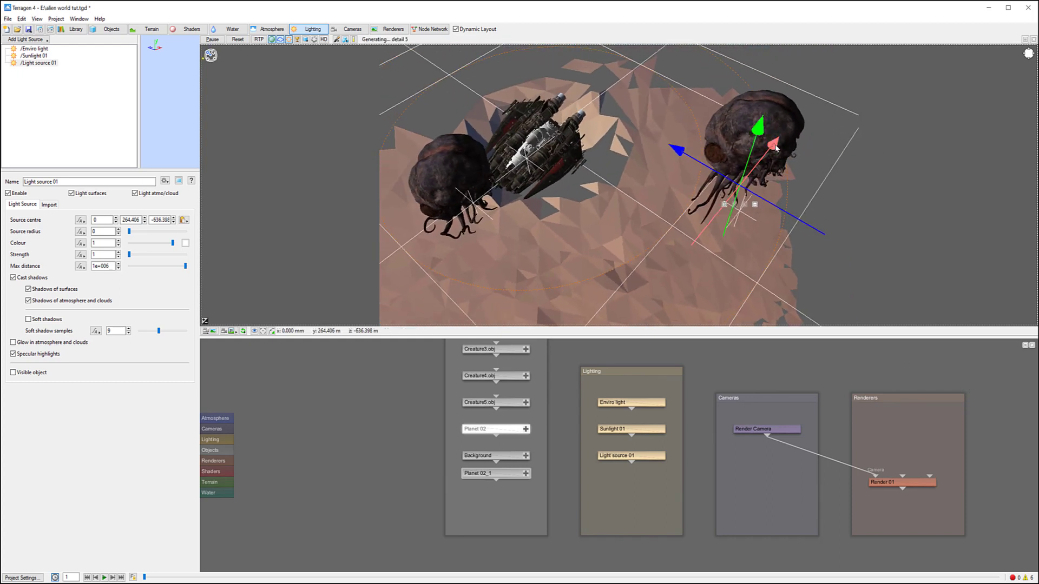
left_click_drag(775, 148, 777, 146)
left_click_drag(675, 150, 665, 143)
left_click_drag(900, 229, 454, 4, "alt")
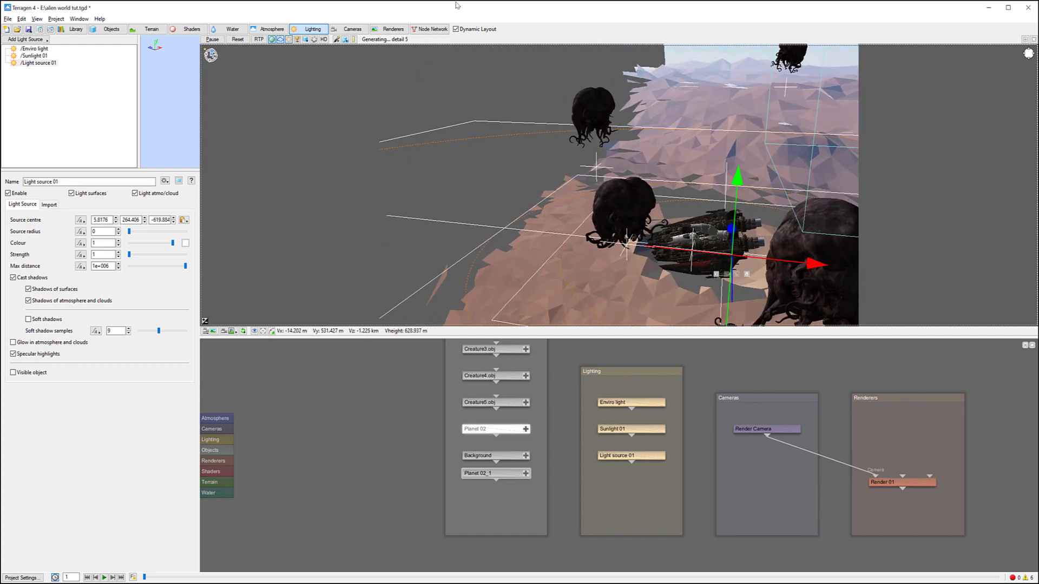
left_click_drag(810, 262, 878, 169)
scroll(787, 169, "down", 3)
left_click_drag(788, 169, 710, 246, "alt")
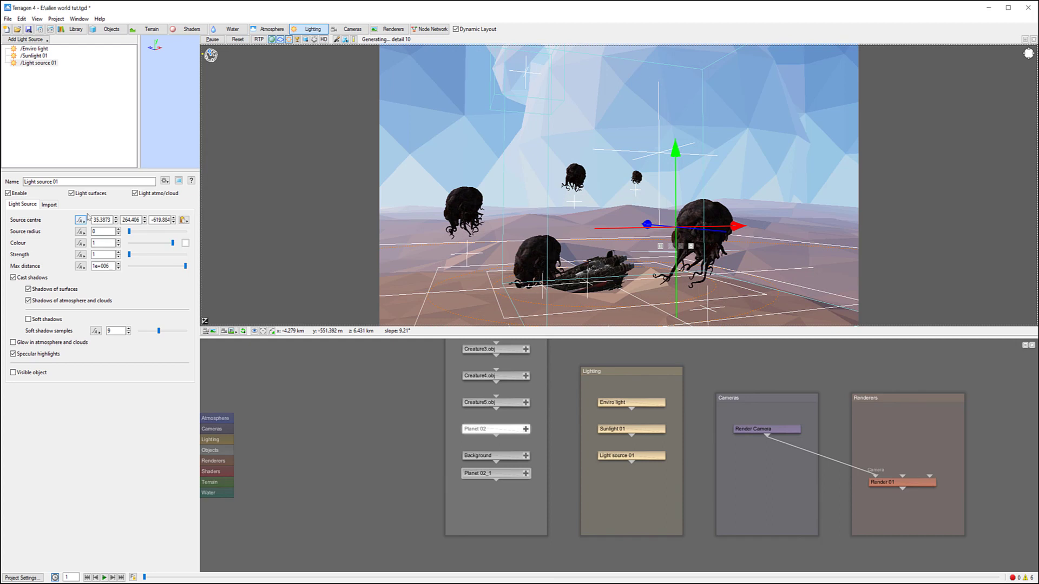
Give Light source 01 a pale orange colour and a strength of about 22340.
left_click(185, 243)
left_click(135, 190)
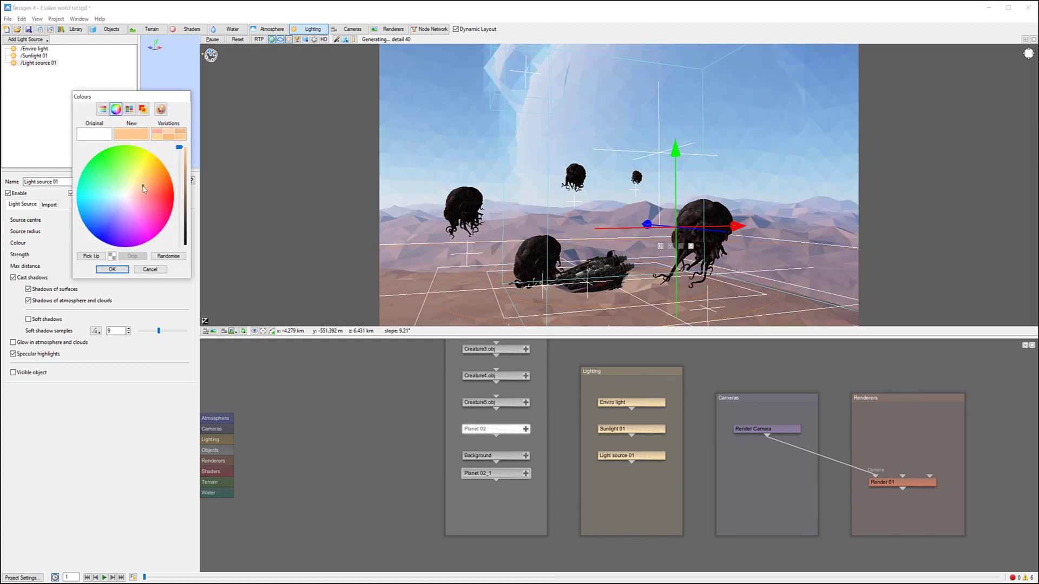
left_click(139, 184)
left_click(112, 269)
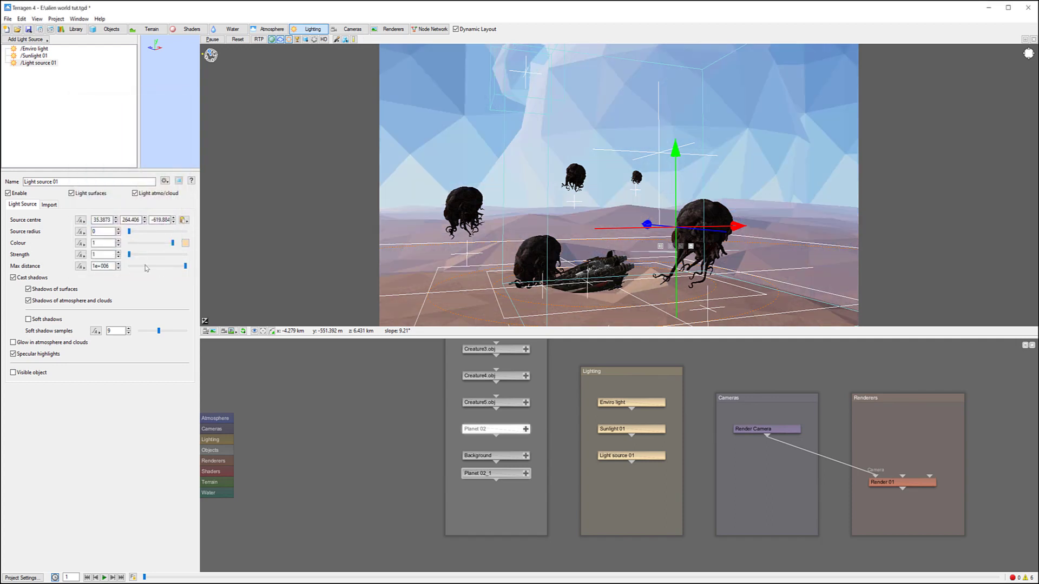
left_click_drag(130, 256, 132, 257)
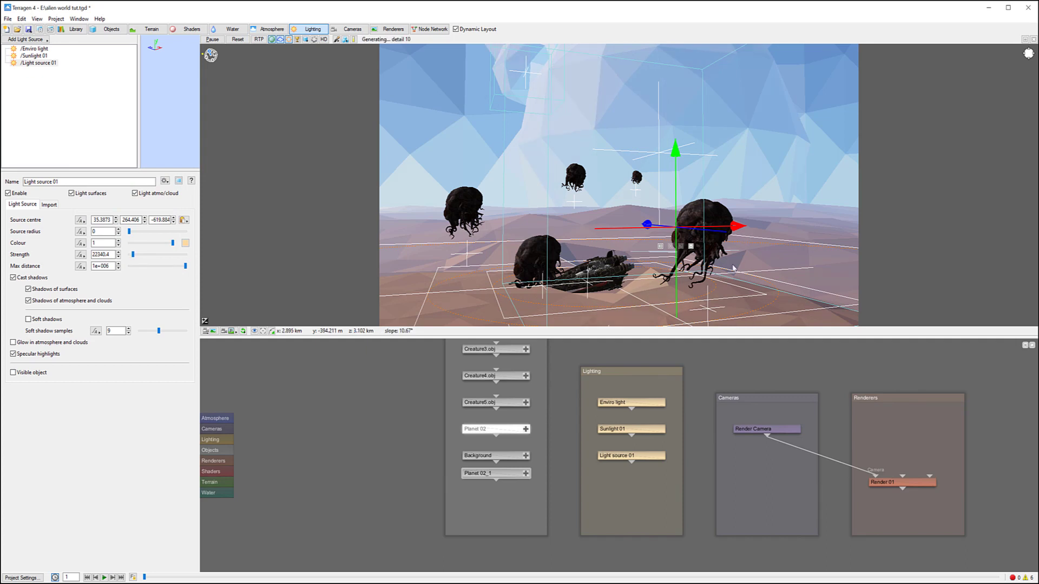
Increase Light source 01's strength to about 1.6e+006 and enable its glow in atmosphere and clouds.
scroll(709, 246, "up", 2)
left_click_drag(709, 245, 690, 234, "alt")
scroll(709, 254, "up", 3)
scroll(753, 286, "up", 4)
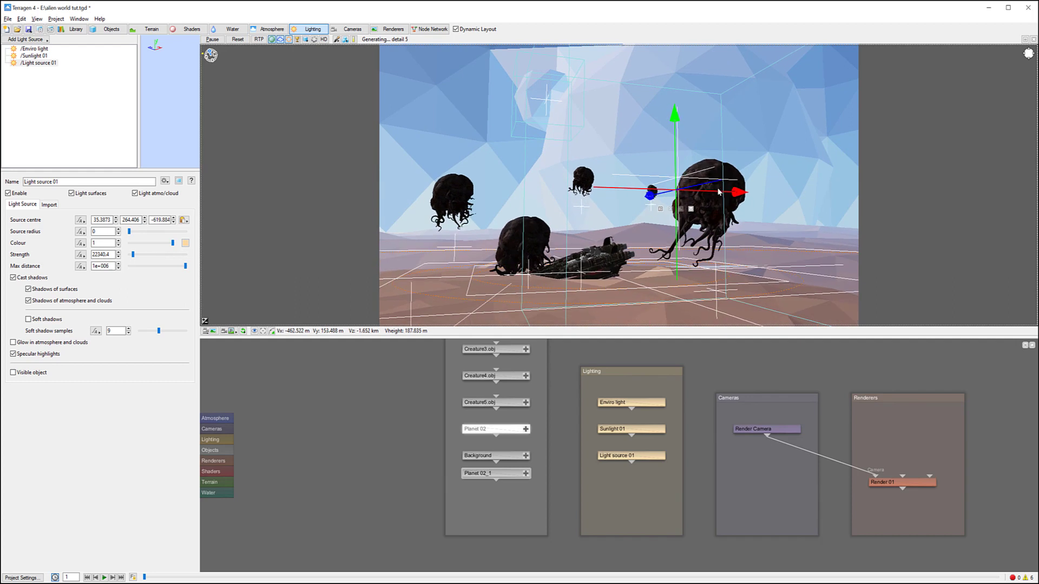
left_click_drag(730, 263, 726, 261, "alt")
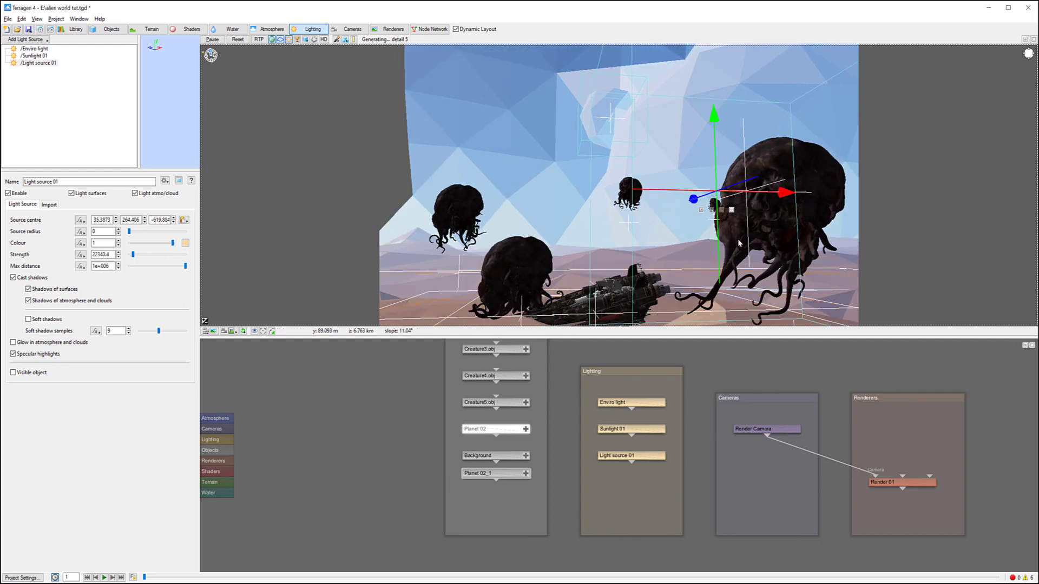
left_click_drag(132, 254, 140, 256)
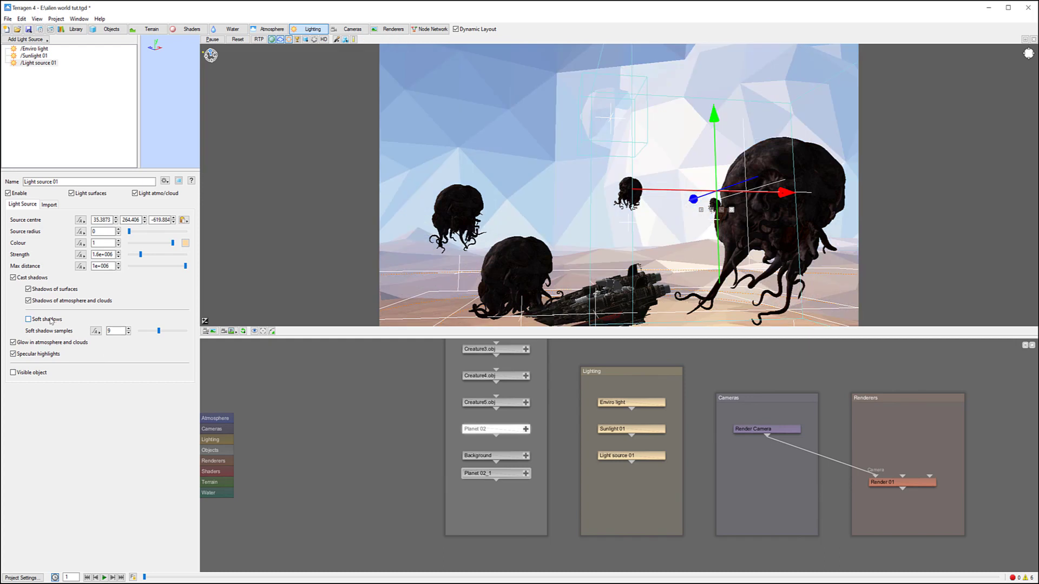
Reposition Light source 01 beside the large creature at X about 61.2, and lower its strength to about 127443 using the ray-traced preview.
left_click_drag(720, 210, 932, 460, "alt")
left_click_drag(735, 179, 728, 187)
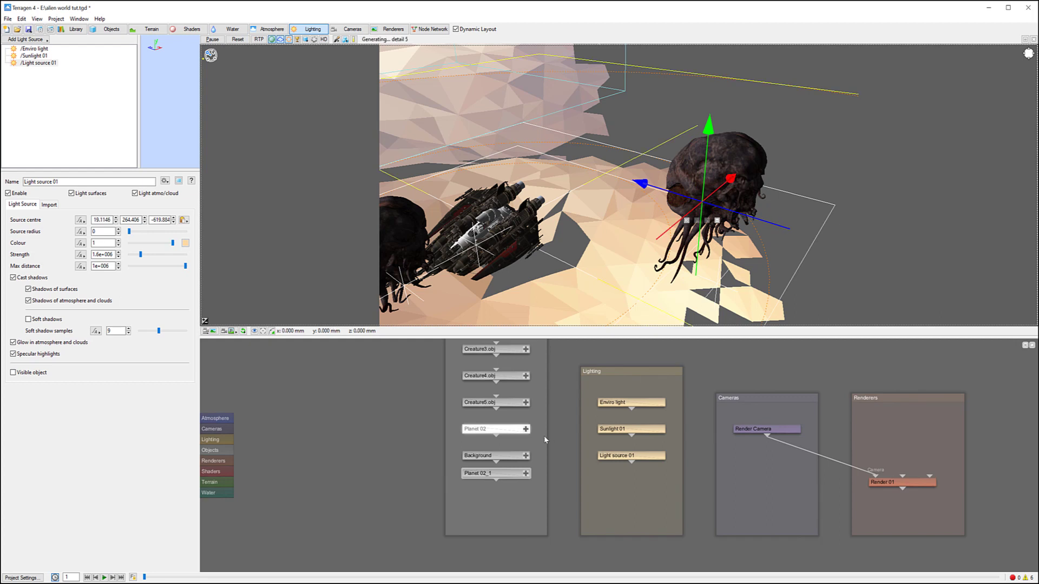
left_click_drag(541, 233, 778, 258, "alt")
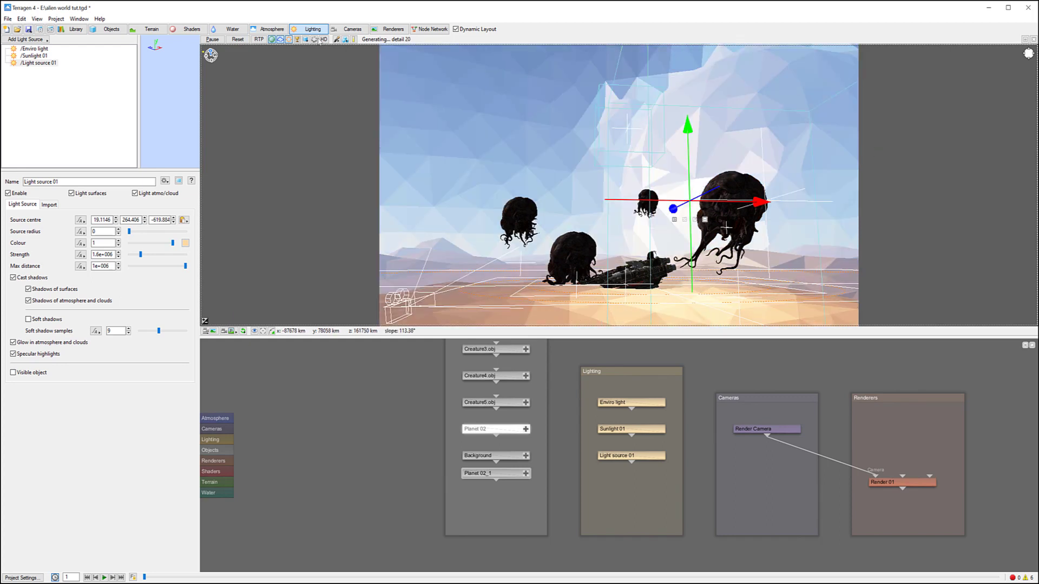
left_click(259, 40)
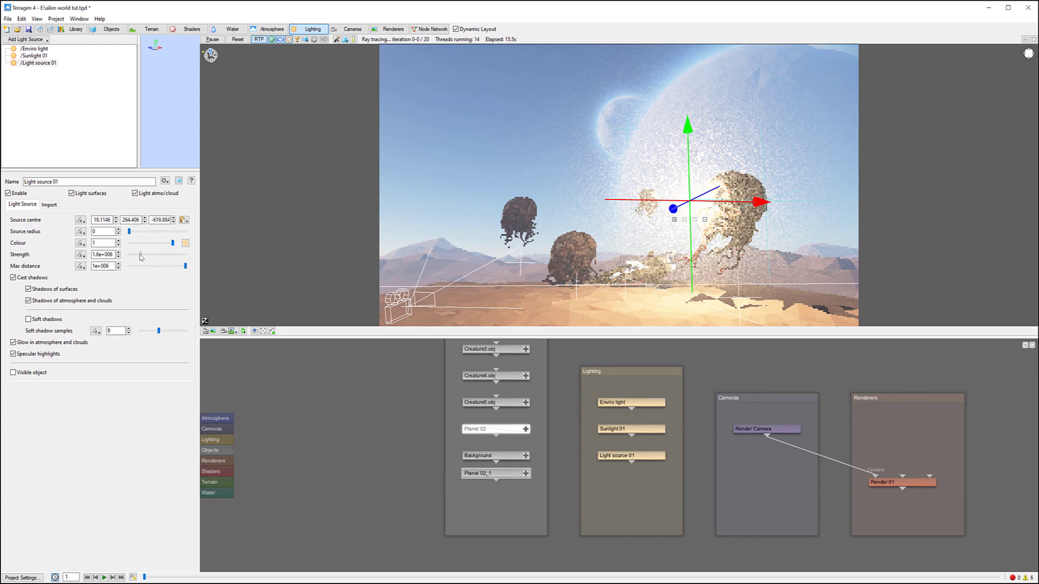
left_click_drag(134, 254, 135, 254)
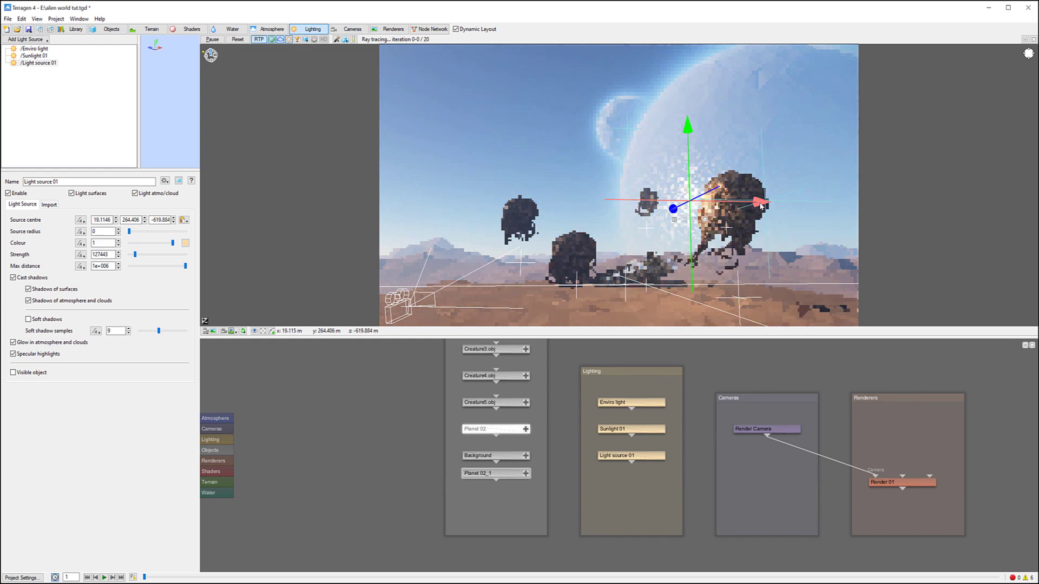
mouse_move(779, 206)
left_mouse_down()
mouse_move(791, 206)
mouse_move(776, 205)
left_mouse_up()
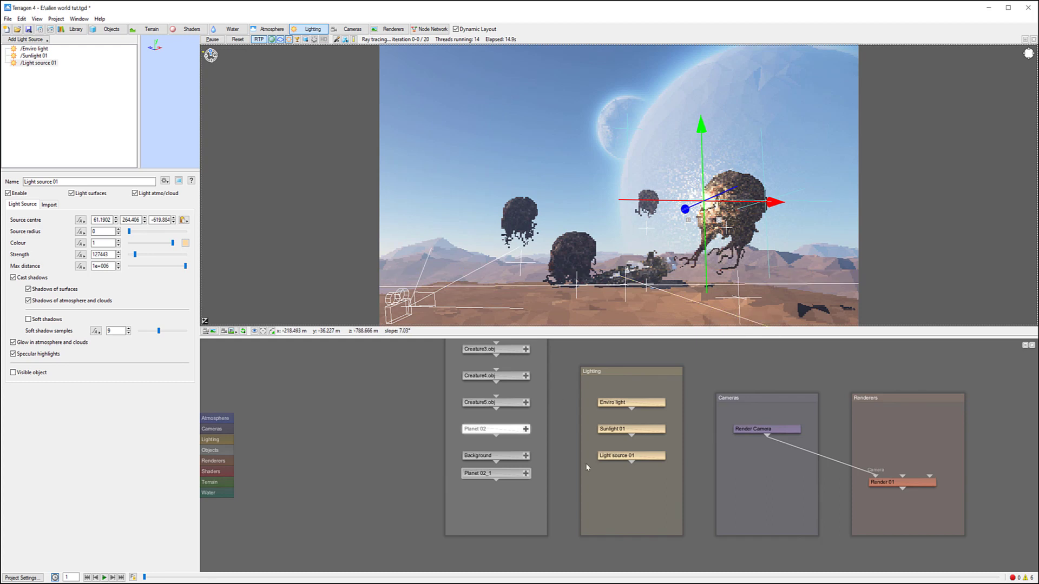
Duplicate Light source 01 and select the duplicate in the preview.
left_click(626, 460)
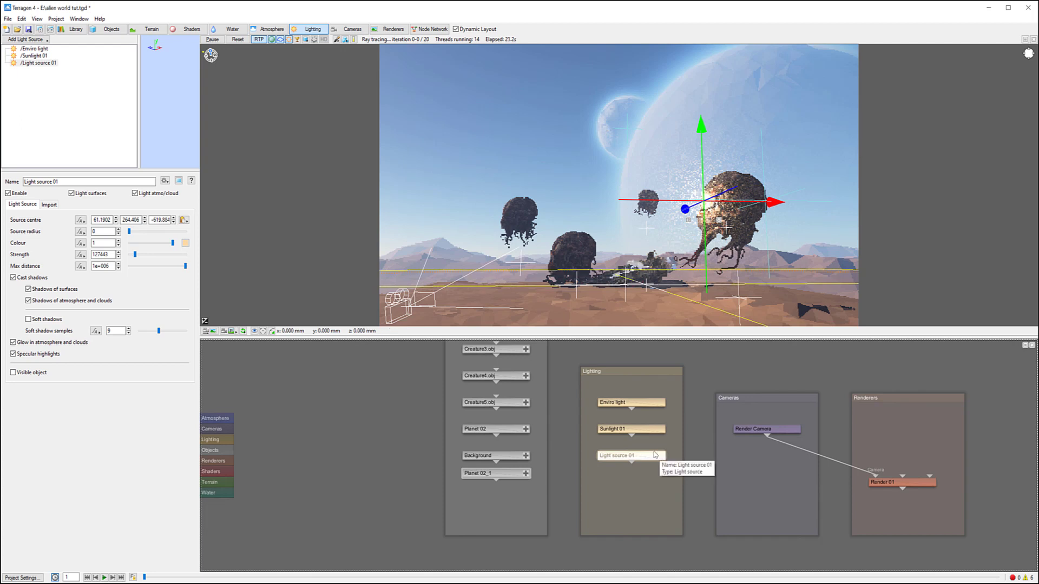
key("ctrl+d")
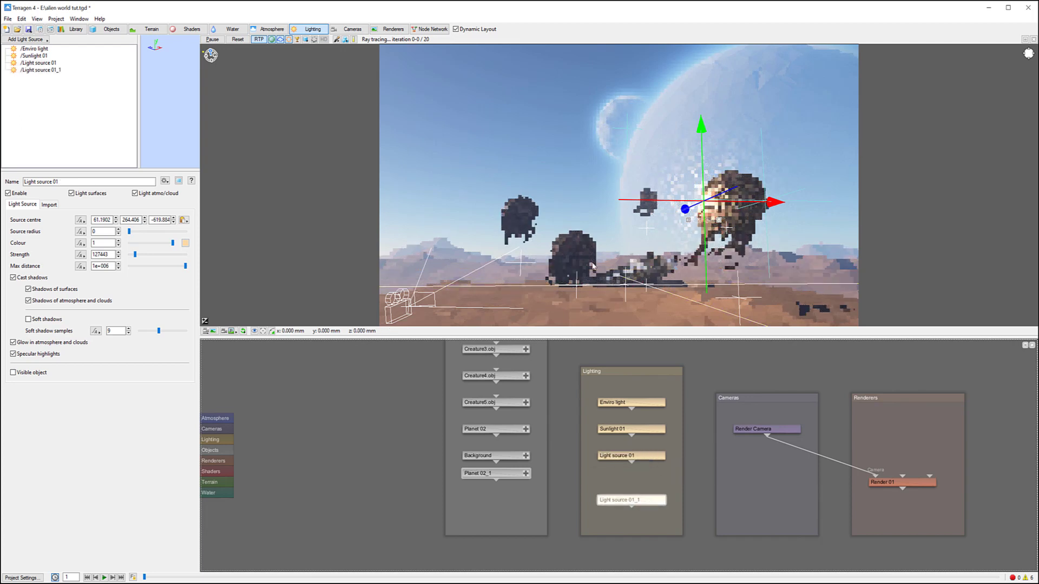
left_click_drag(565, 218, 803, 479, "alt")
left_click_drag(626, 190, 721, 265, "alt")
right_click(617, 143)
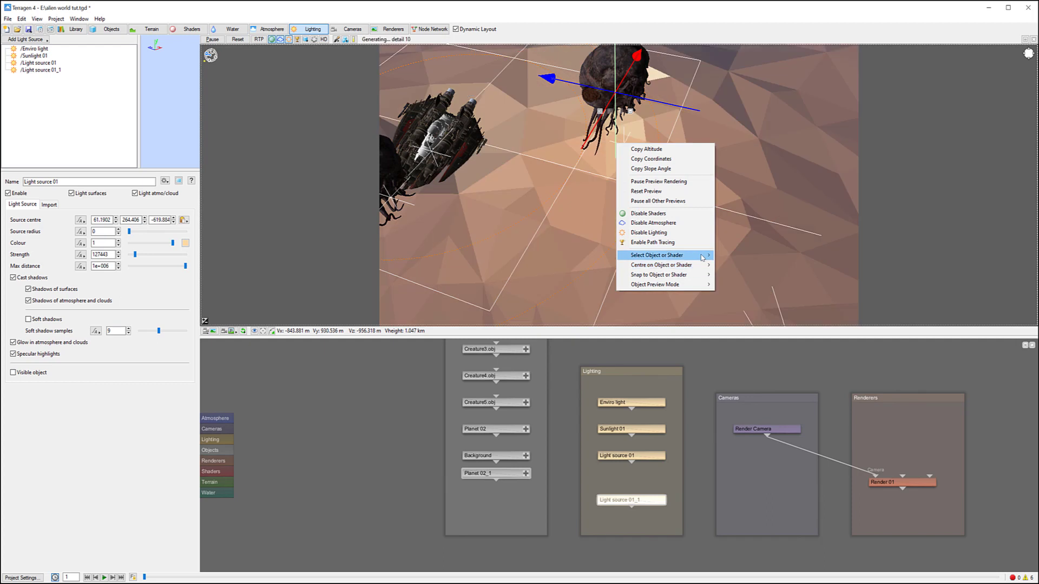
mouse_move(703, 258)
left_click(753, 314)
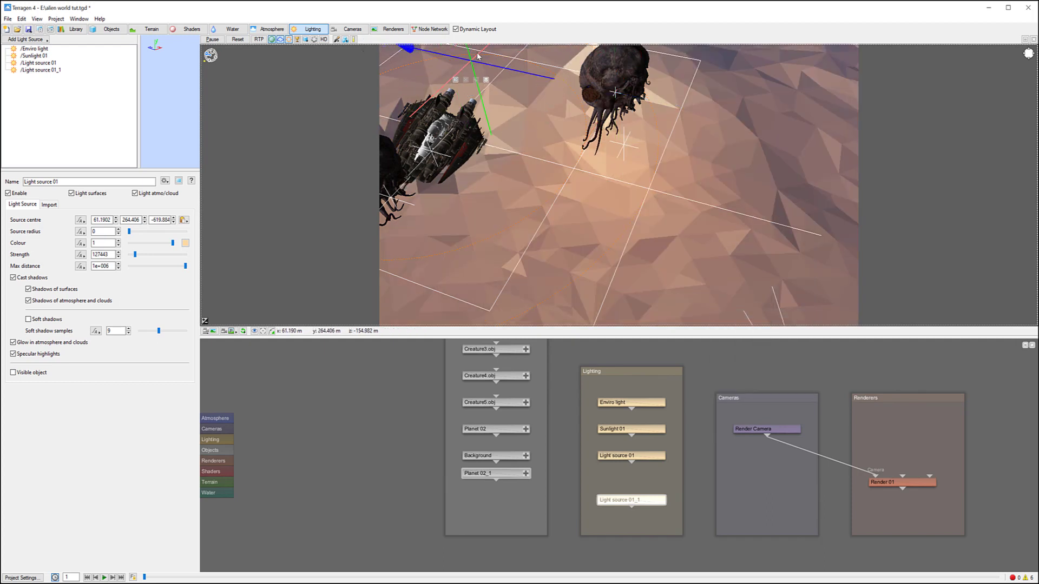
Move the duplicate light down near the ground beside the ship, at X about 61.2 and Z about -36.5.
left_click_drag(475, 70, 495, 135)
left_click_drag(582, 120, 801, 141, "alt")
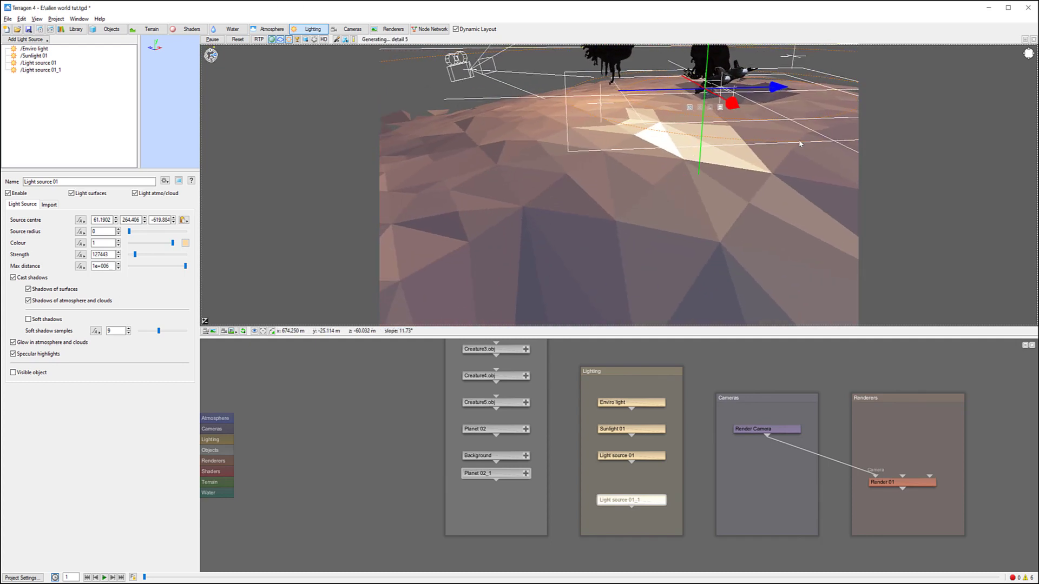
left_click_drag(786, 89, 812, 93)
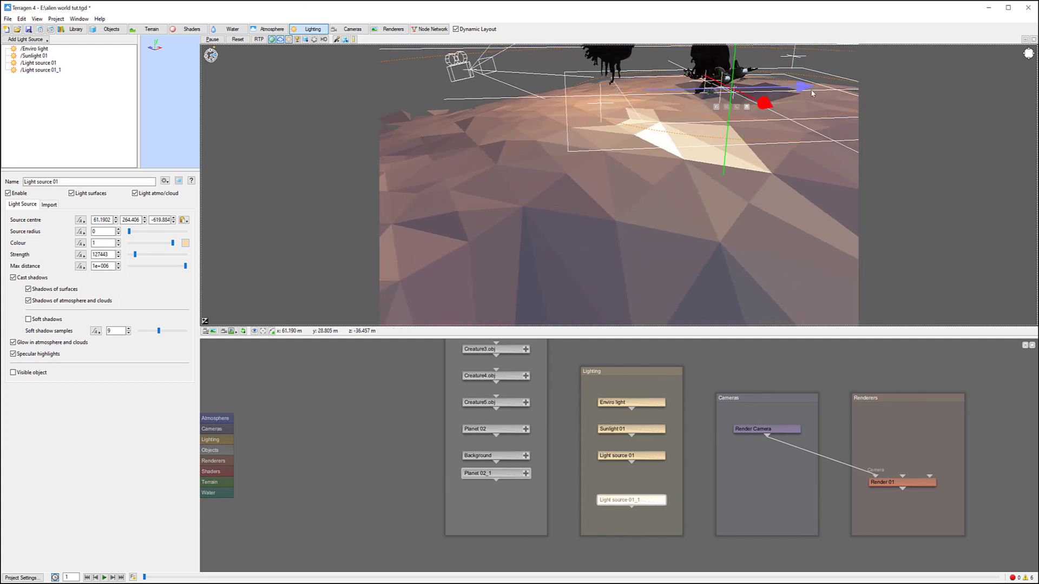
left_click_drag(729, 150, 729, 154)
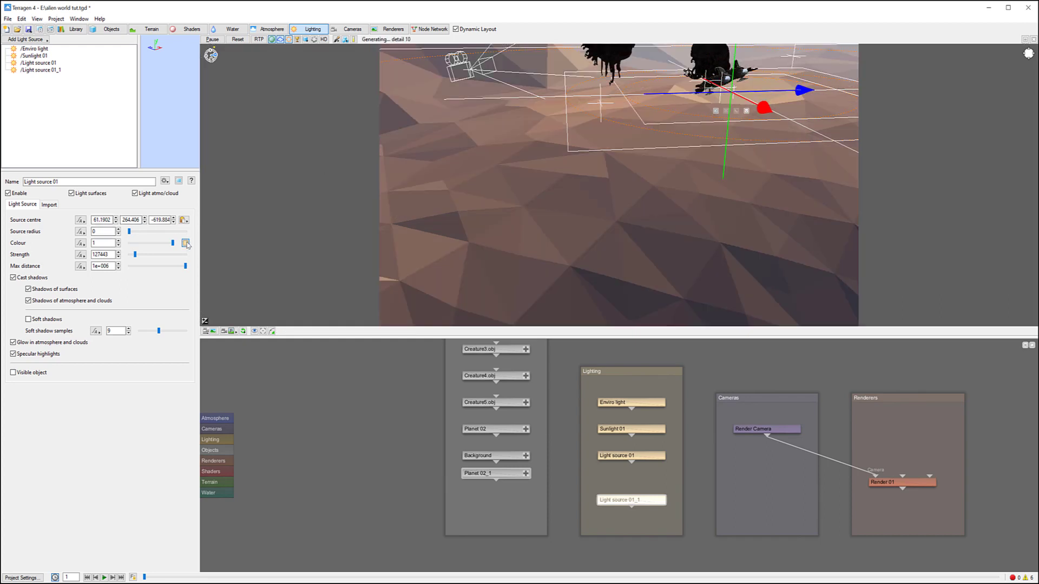
Change Light source 01's colour to a salmon orange.
left_click(186, 243)
left_click_drag(142, 187, 153, 191)
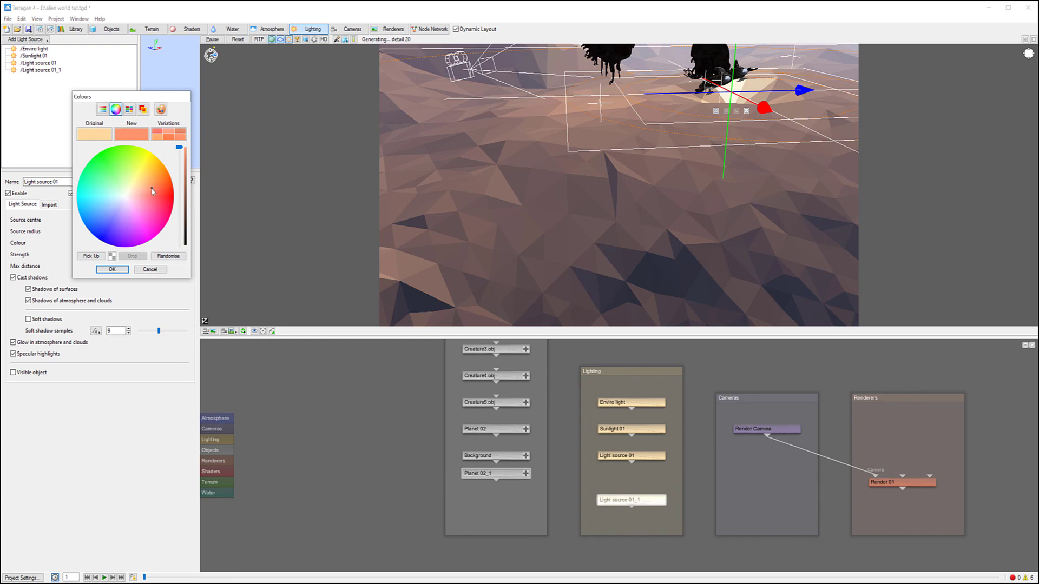
left_click(112, 270)
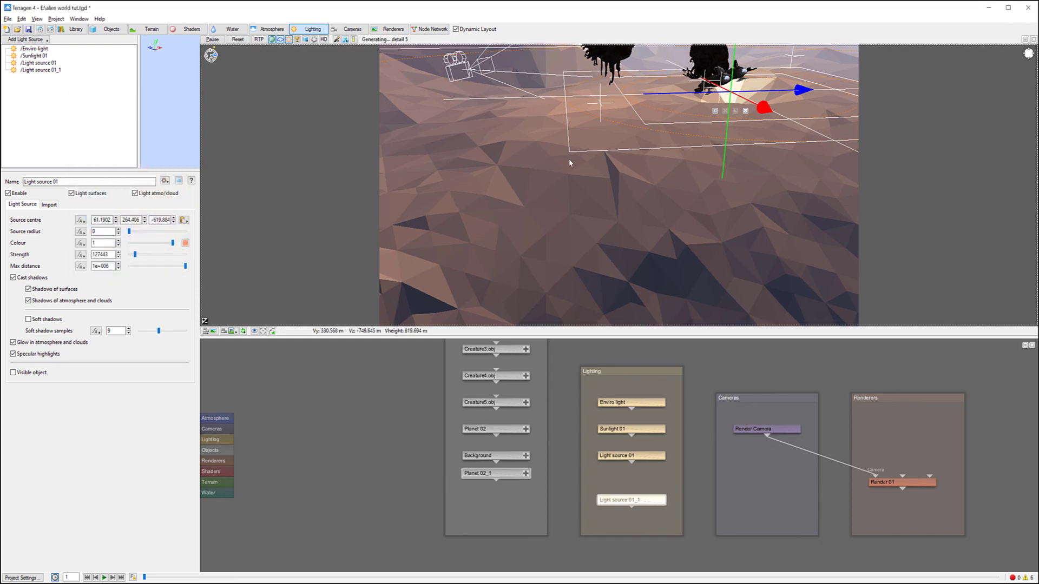
Inspect the scene around the lights and return the preview to the render camera's view.
left_click_drag(538, 158, 606, 157, "alt")
middle_click_drag(606, 157, 467, 199, "alt")
right_click_drag(466, 199, 476, 245, "alt")
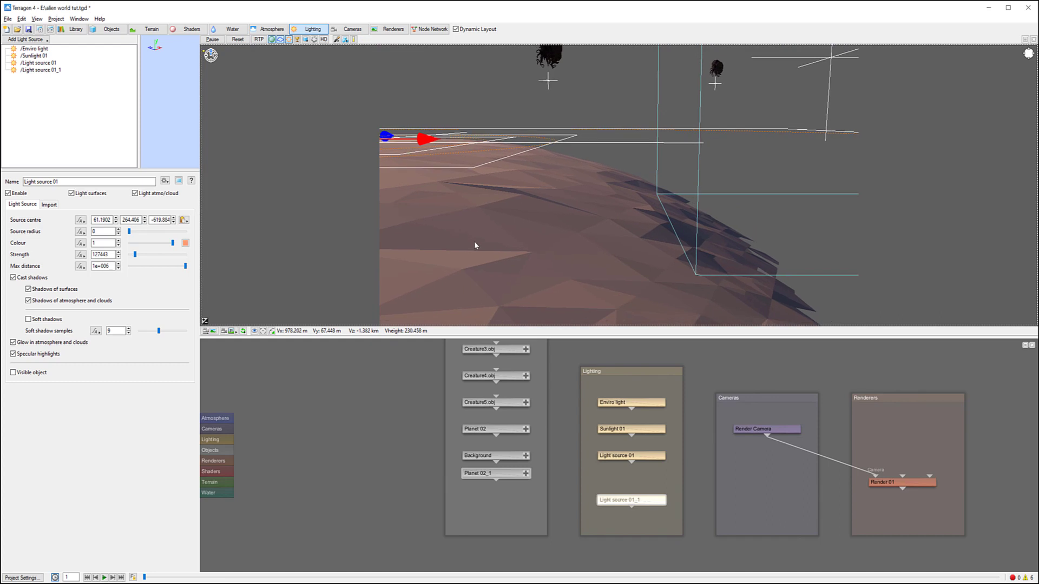
left_click(231, 332)
left_click(328, 332)
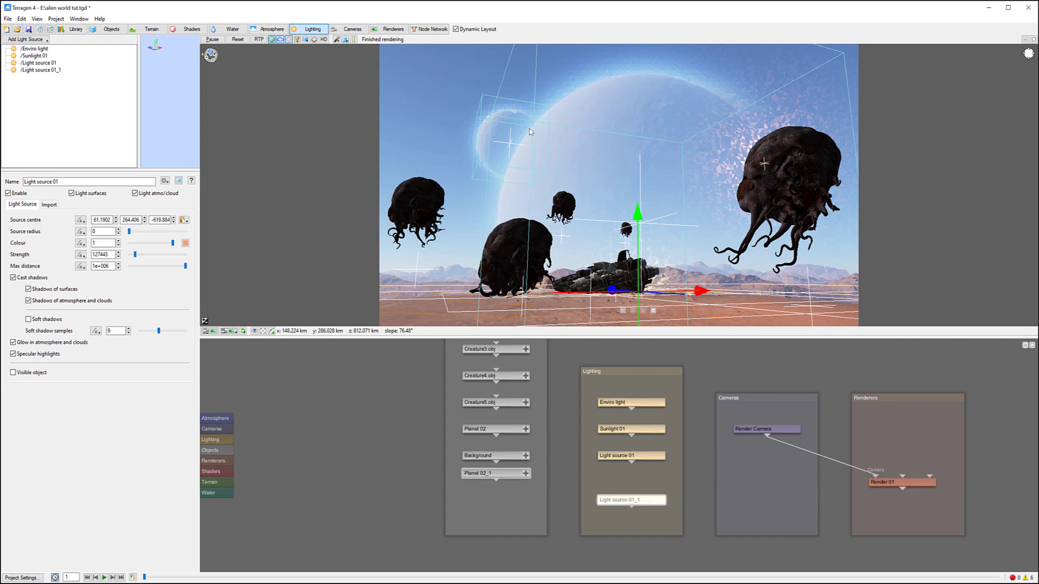
Add a low-level cumulus cloud layer with a base altitude of about 11.56 and a cloud density of about 0.048.
left_click(269, 29)
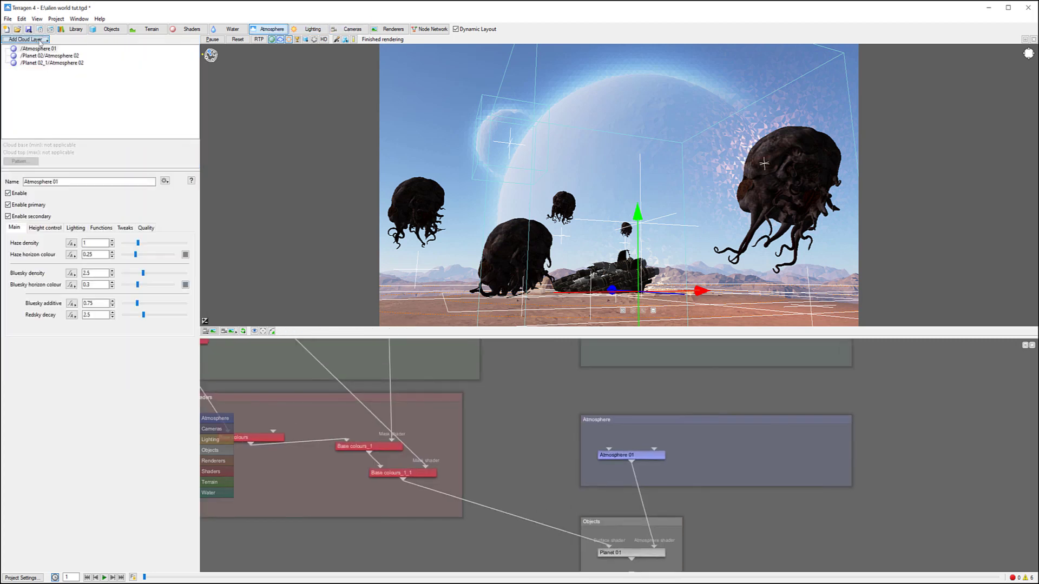
left_click(40, 40)
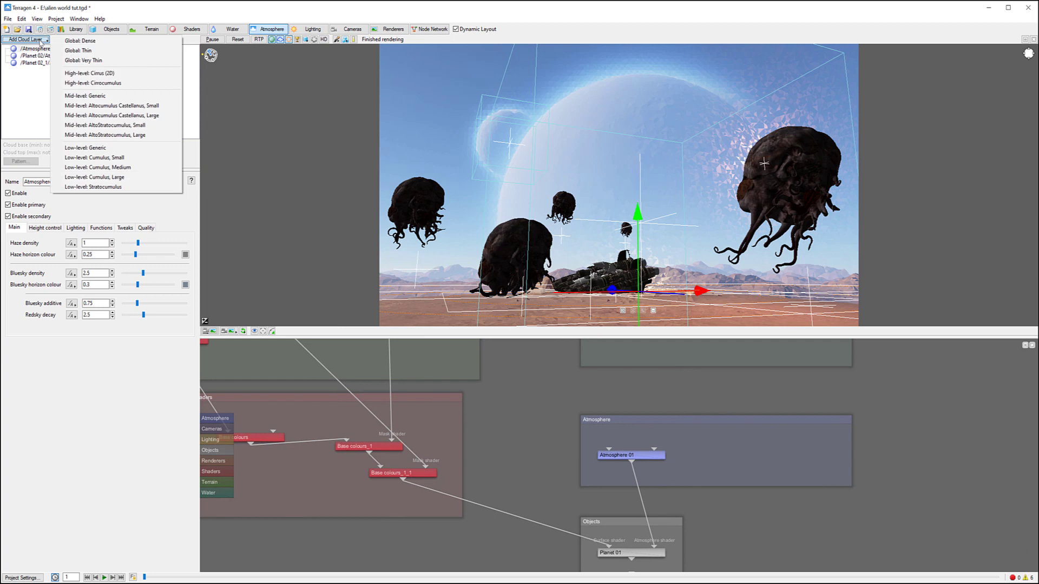
left_click(145, 183)
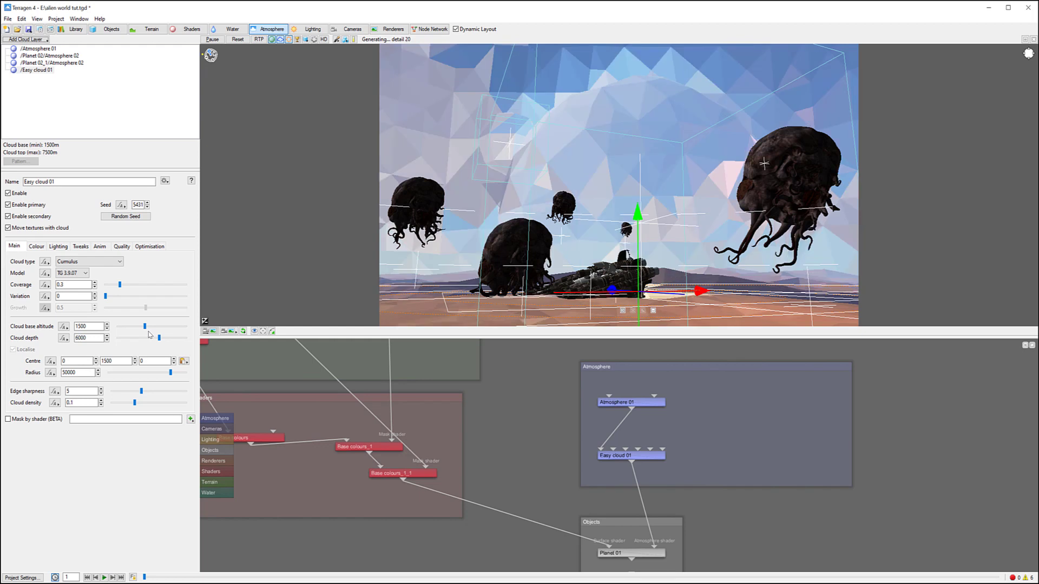
left_click_drag(144, 329, 124, 328)
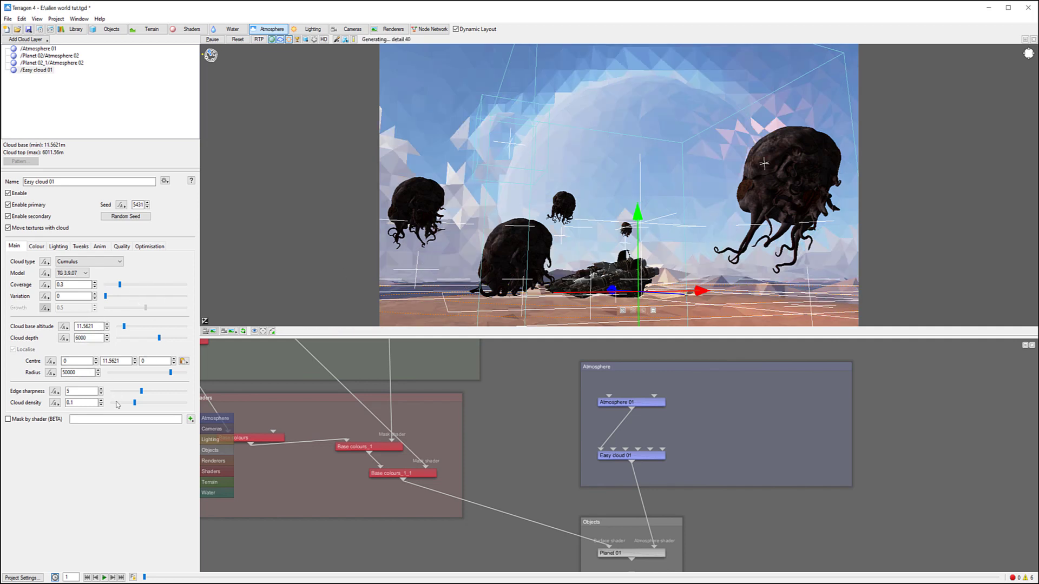
left_click_drag(135, 406, 129, 408)
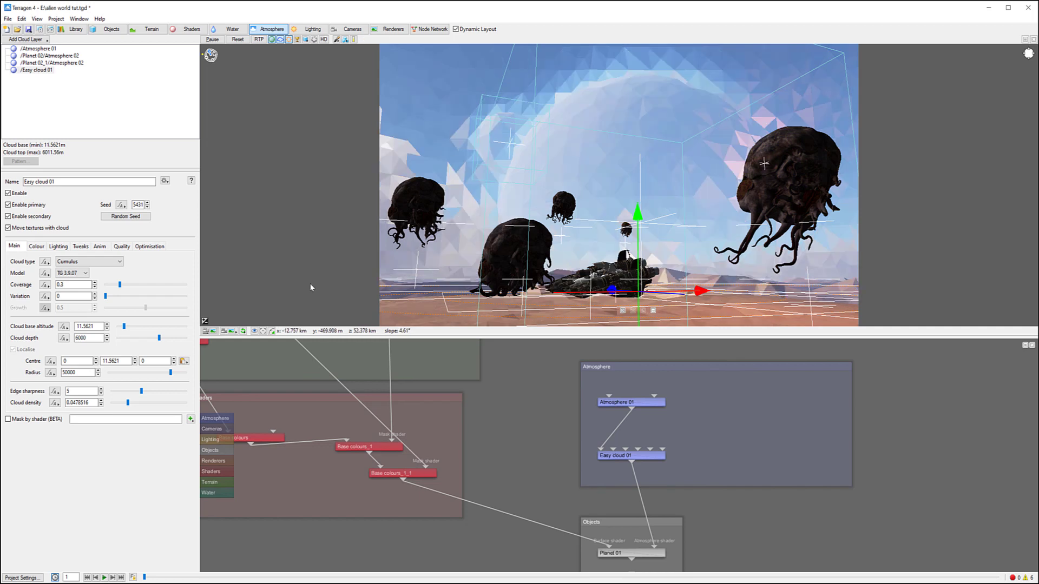
Set the new cloud layer's cloud colour to a neutral grey with a value of about 0.243.
left_click(36, 247)
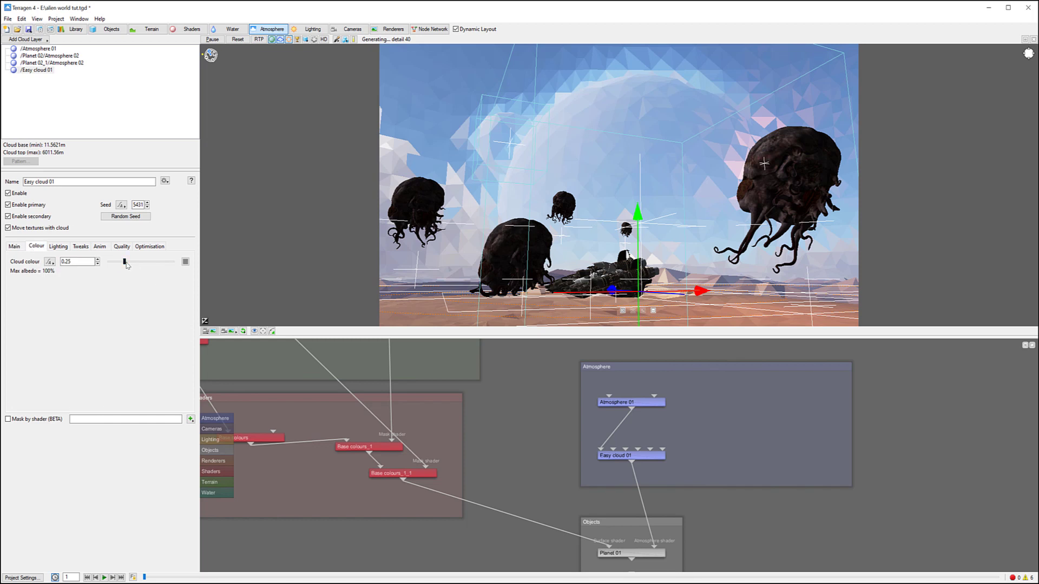
left_click(185, 262)
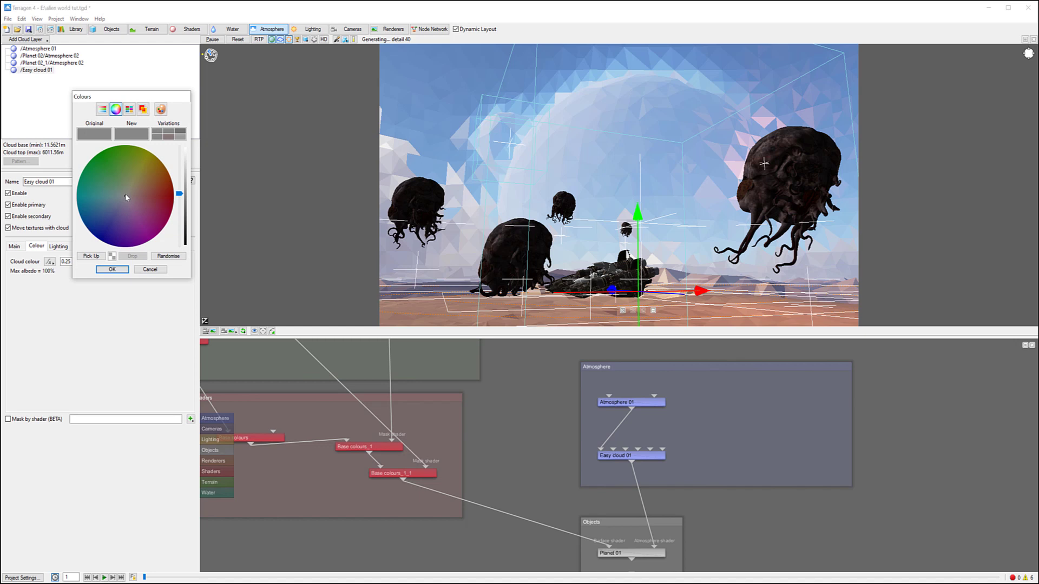
left_click(112, 269)
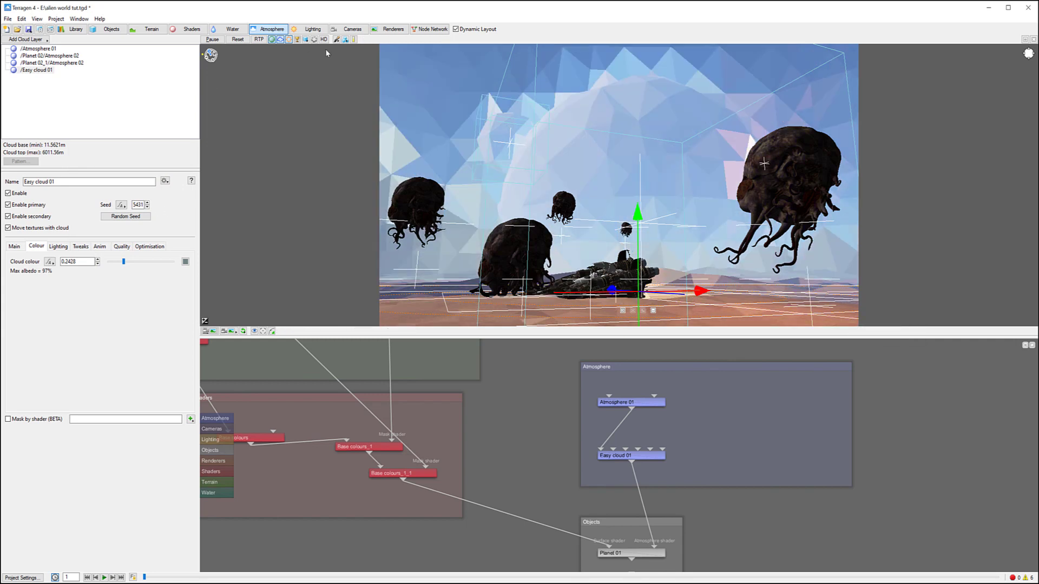
Set Sunlight 01's heading to 252 so the sun lights the creatures and ship from another side.
left_click(305, 30)
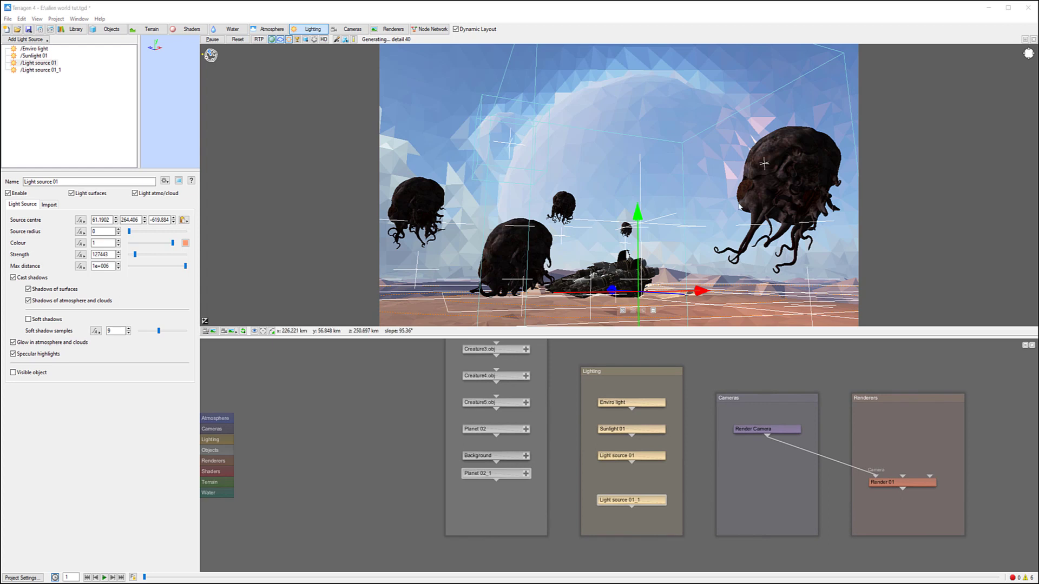
left_click(40, 55)
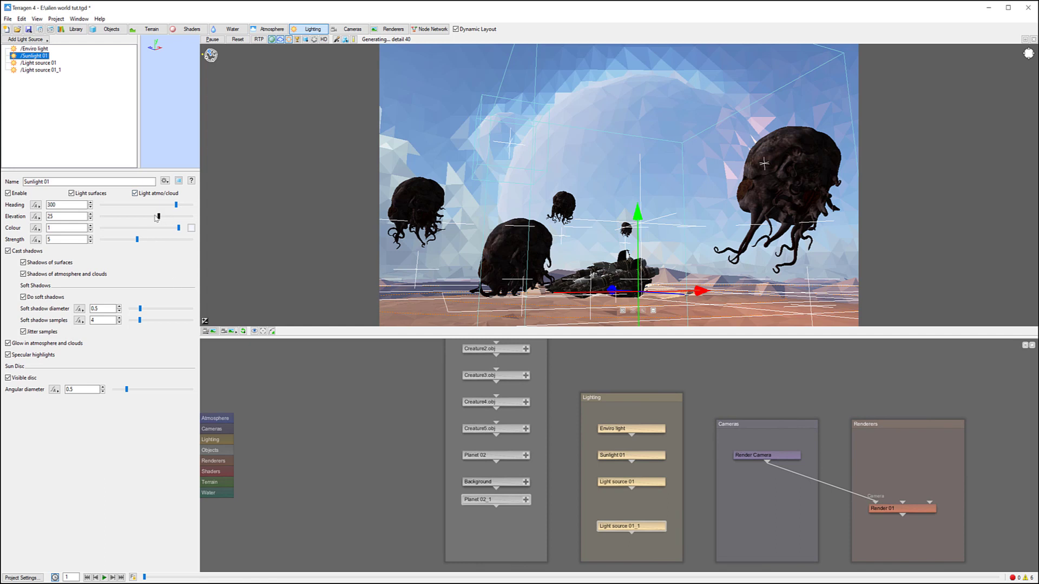
left_click_drag(176, 205, 165, 205)
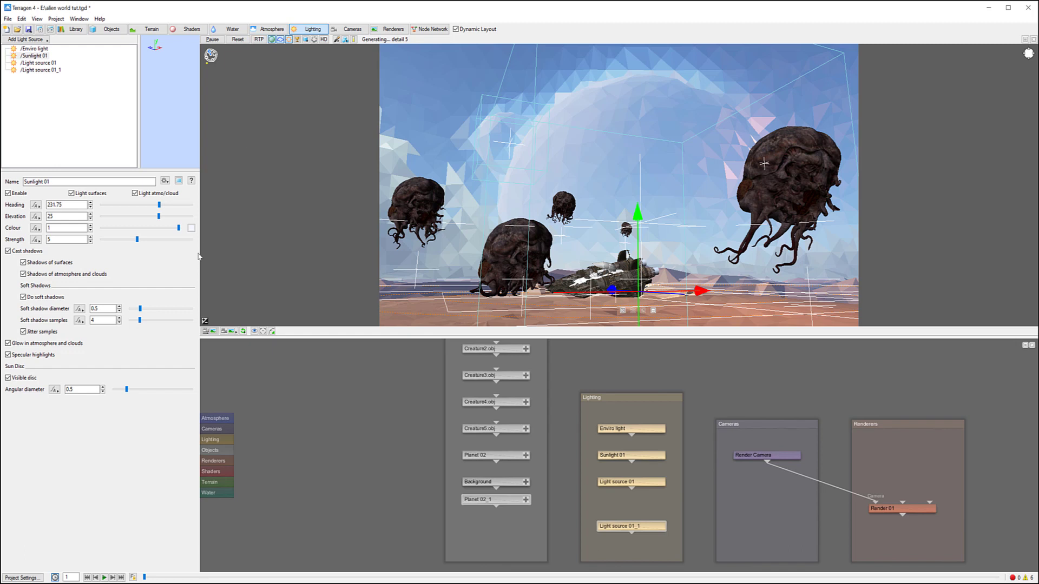
left_click_drag(160, 205, 165, 206)
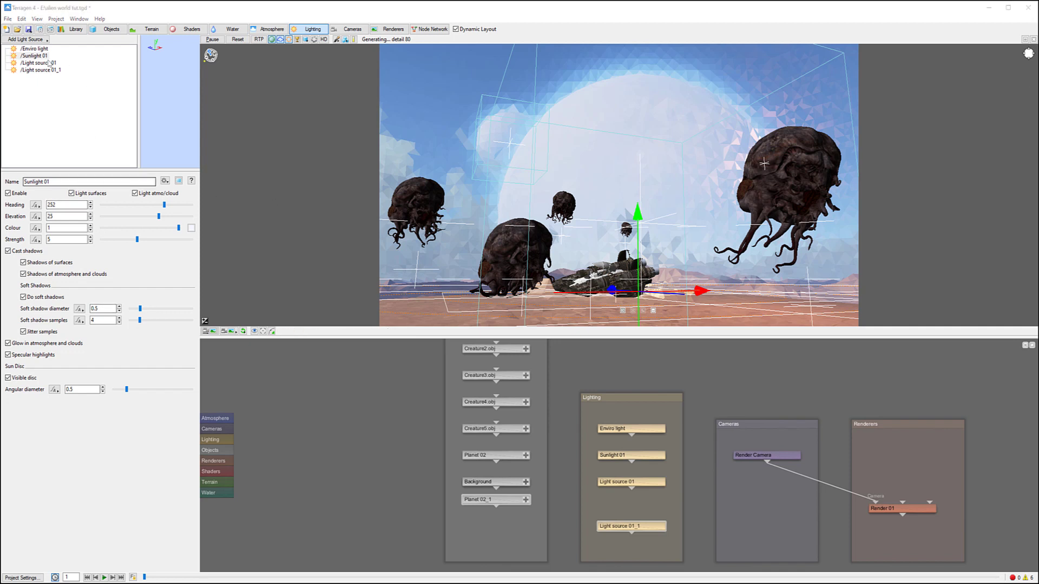
Raise the Enviro light's strength to about 1.48 on surfaces and about 1.22 in the atmosphere.
left_click(34, 49)
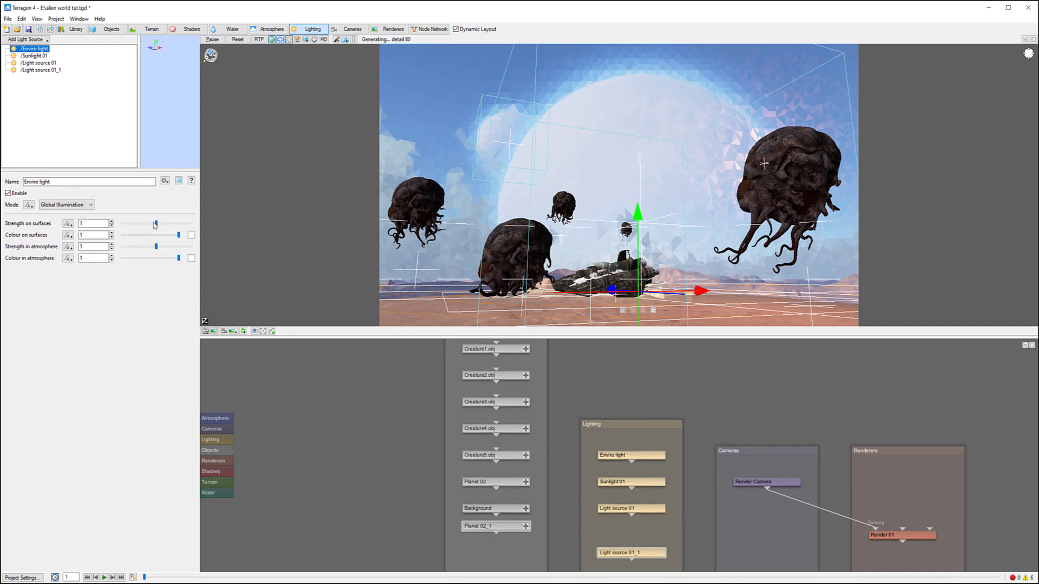
left_click_drag(155, 225, 159, 247)
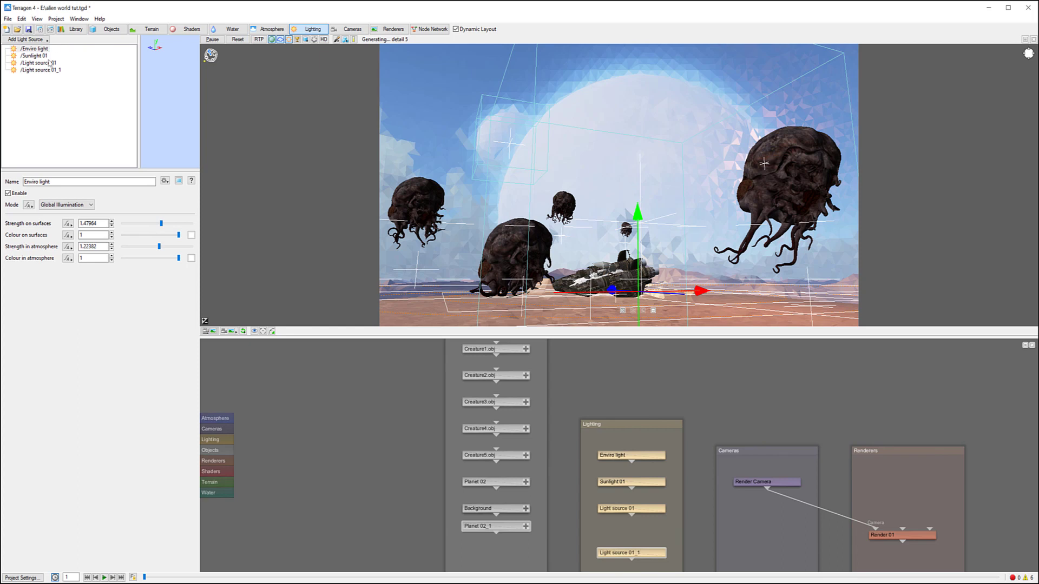
Set Light source 01's source radius to 15.625 and its strength to about 22340.
left_click(47, 65)
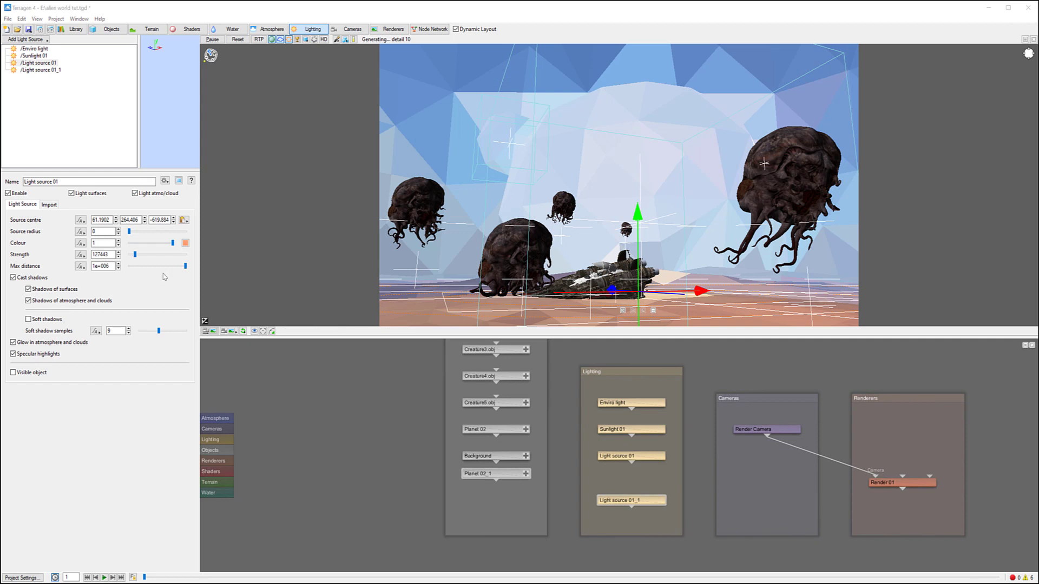
left_click_drag(131, 232, 136, 233)
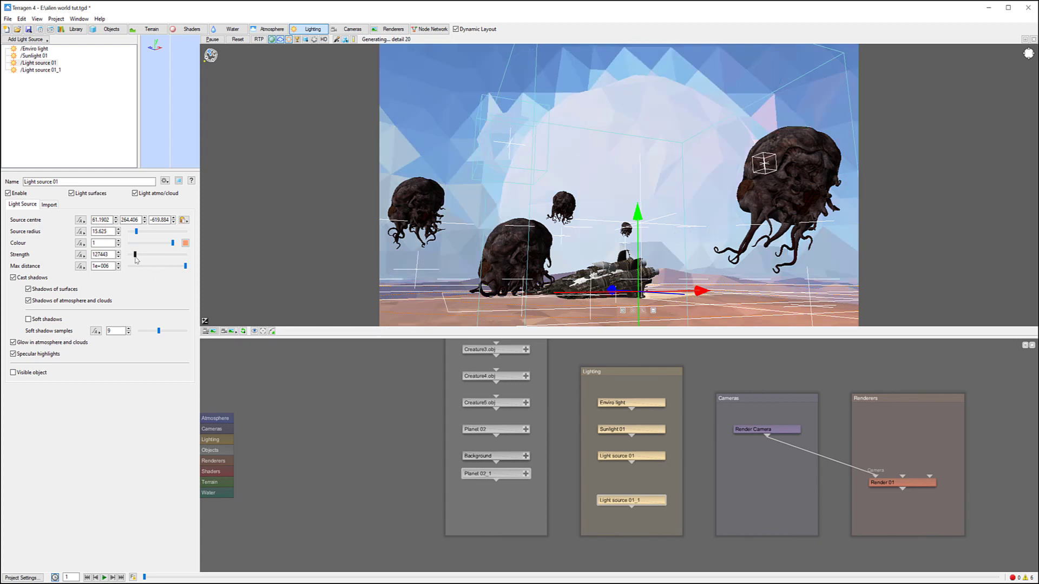
left_click_drag(135, 258, 133, 256)
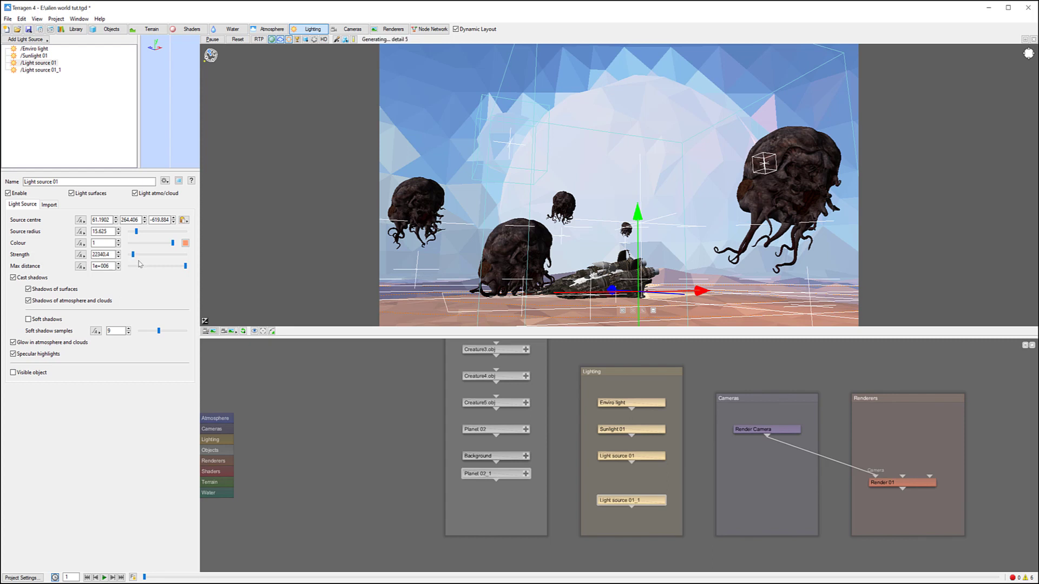
Review the settings of Sunlight 01 and the Enviro light.
left_click(39, 49)
left_click(34, 56)
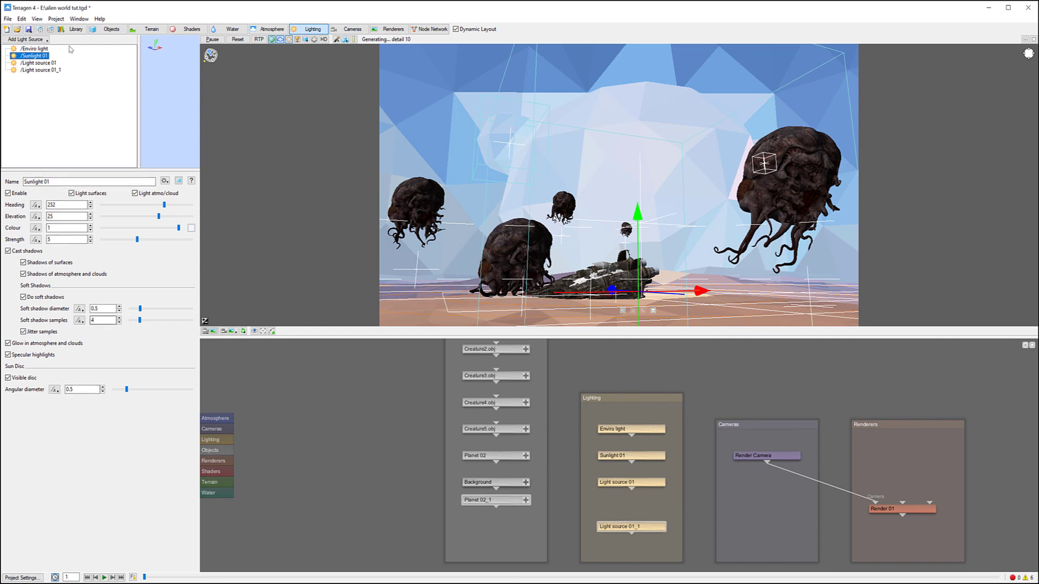
left_click(42, 49)
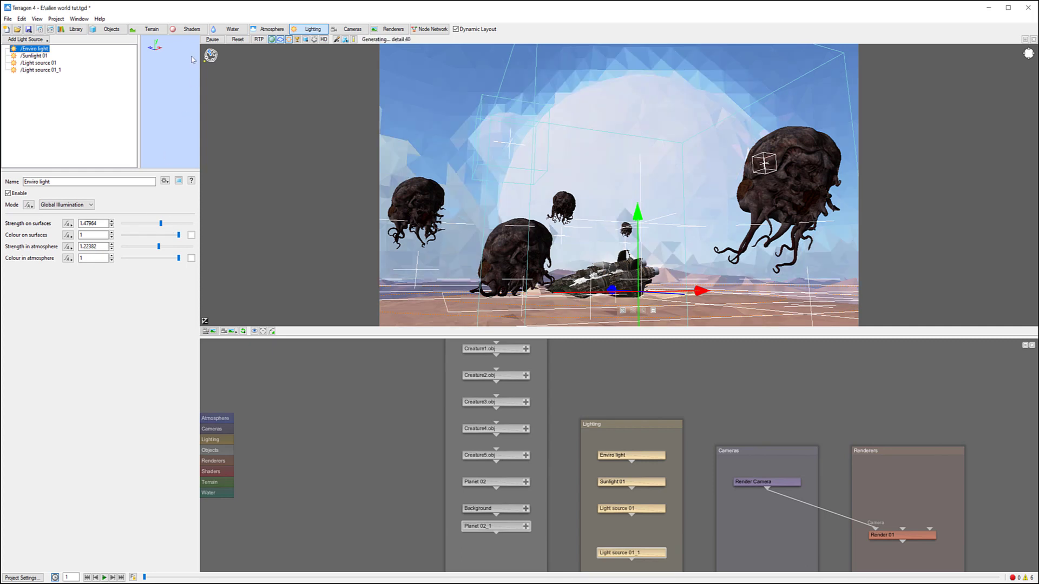
Set Atmosphere 01's haze density to about 2.55, its haze horizon colour to about 0.206 and its bluesky density to about 5.28.
left_click(263, 29)
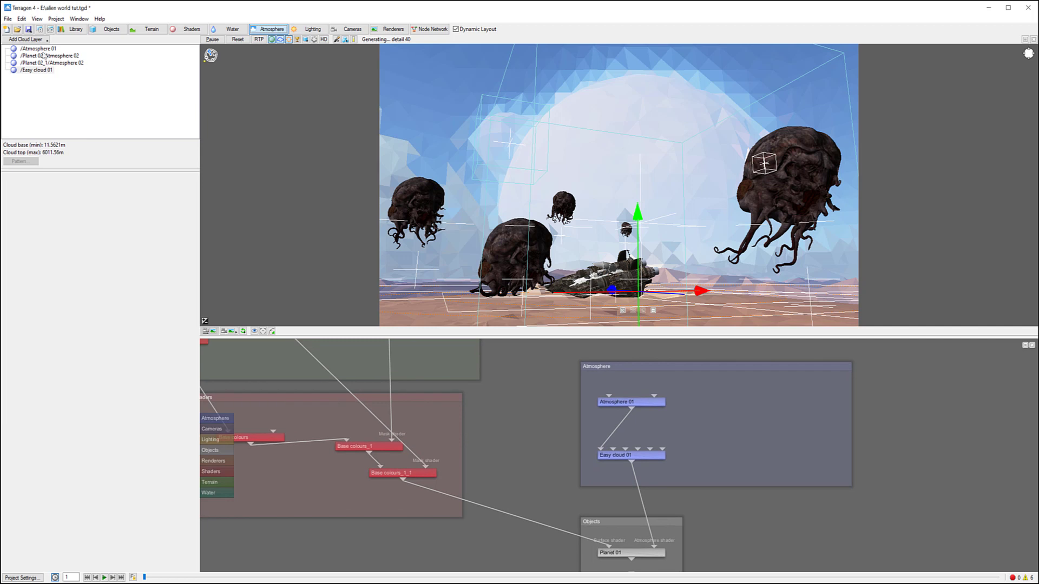
left_click(38, 49)
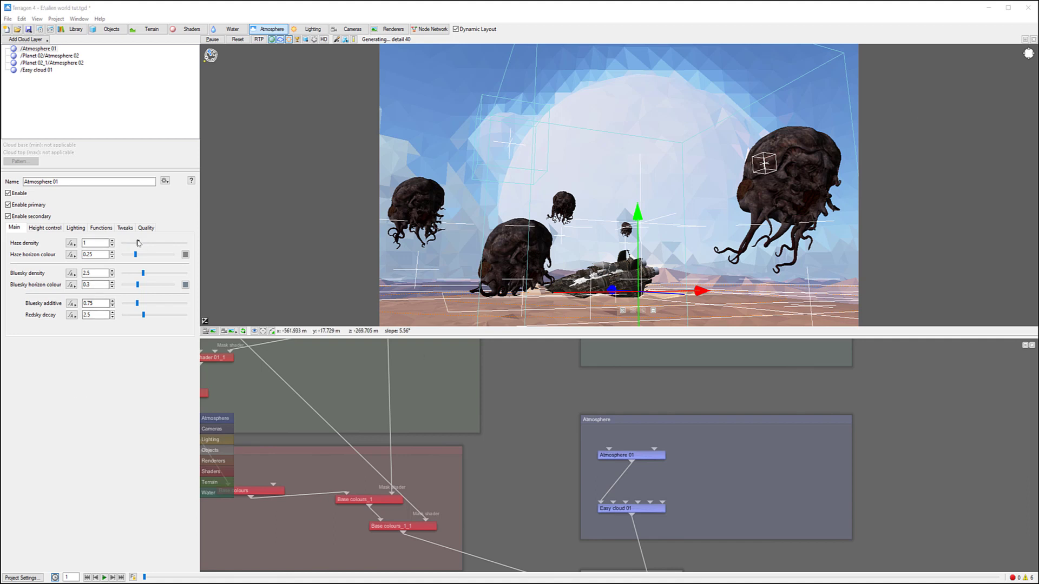
left_click_drag(136, 246, 144, 248)
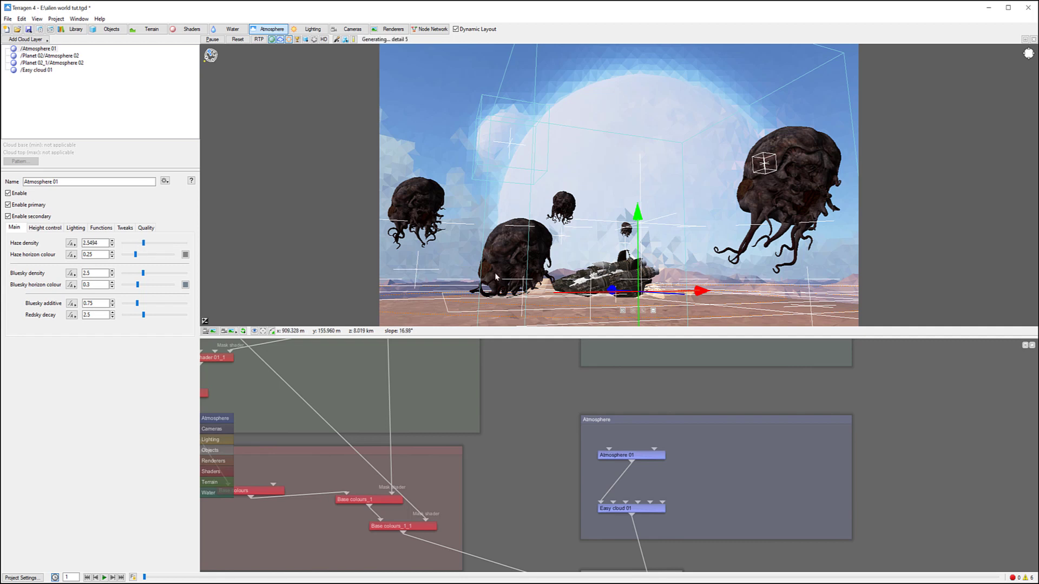
left_click_drag(136, 255, 133, 255)
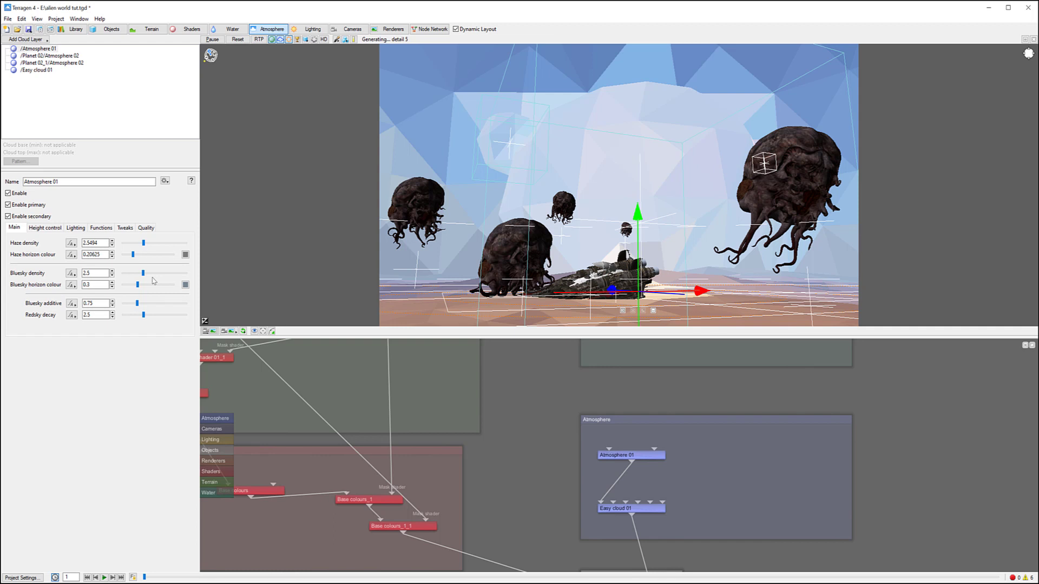
left_click_drag(144, 274, 151, 275)
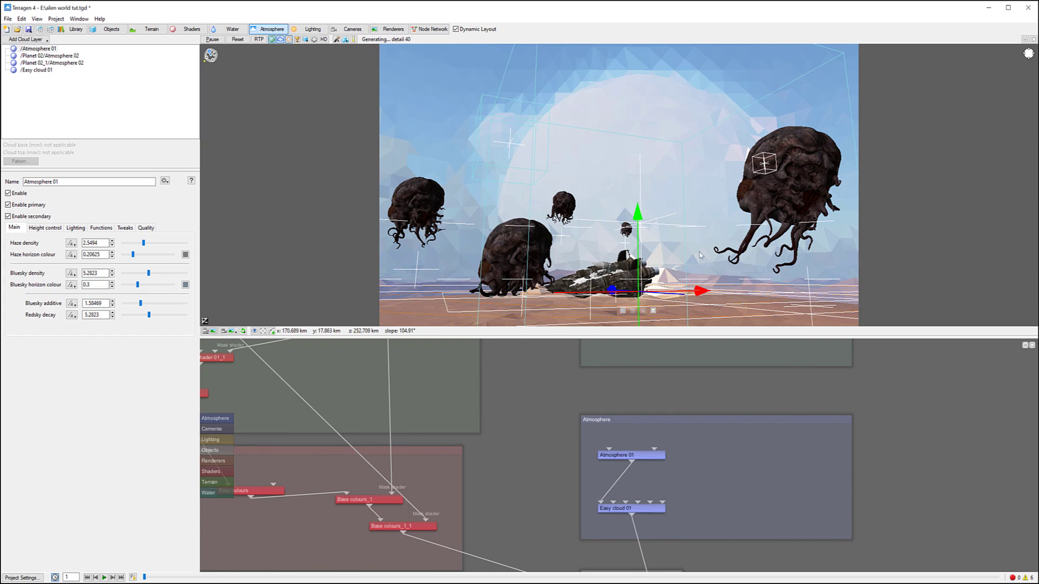
Set Atmosphere 01's haze exp height to 1625 and slightly lower its ceiling adjust.
left_click_drag(701, 256, 685, 237, "alt")
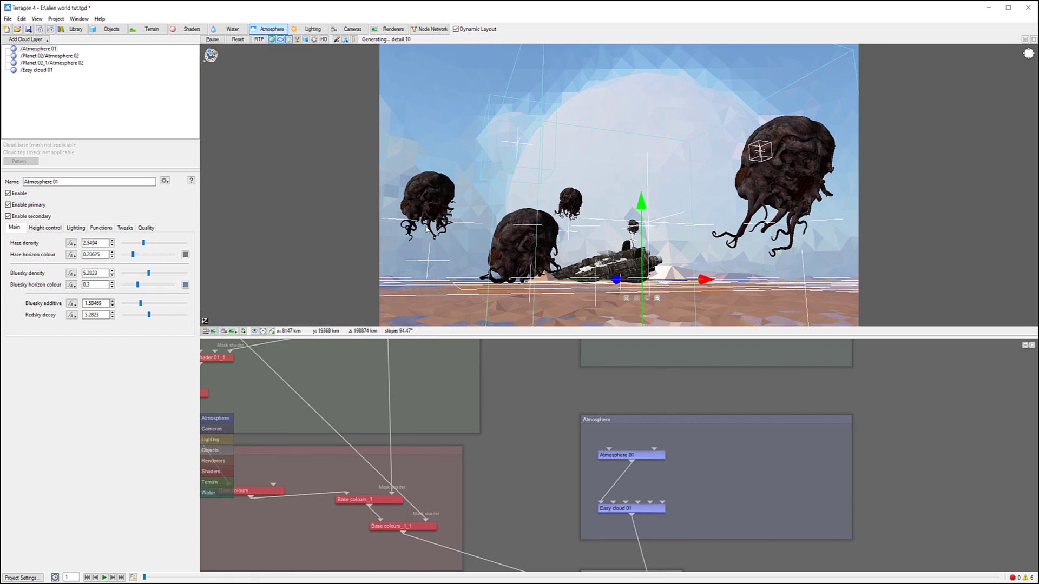
left_click(46, 228)
left_click(81, 254)
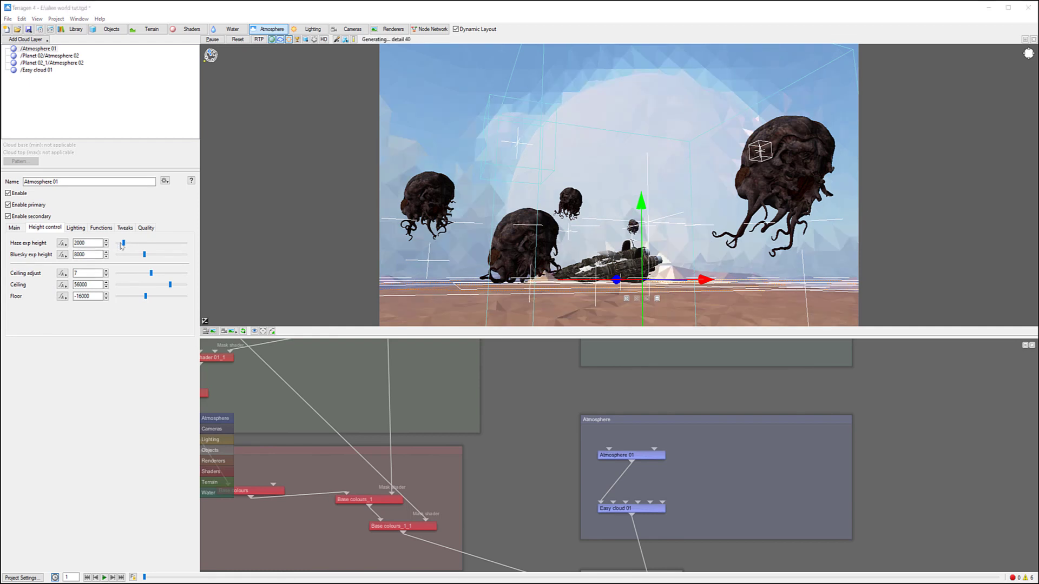
left_click_drag(123, 244, 123, 247)
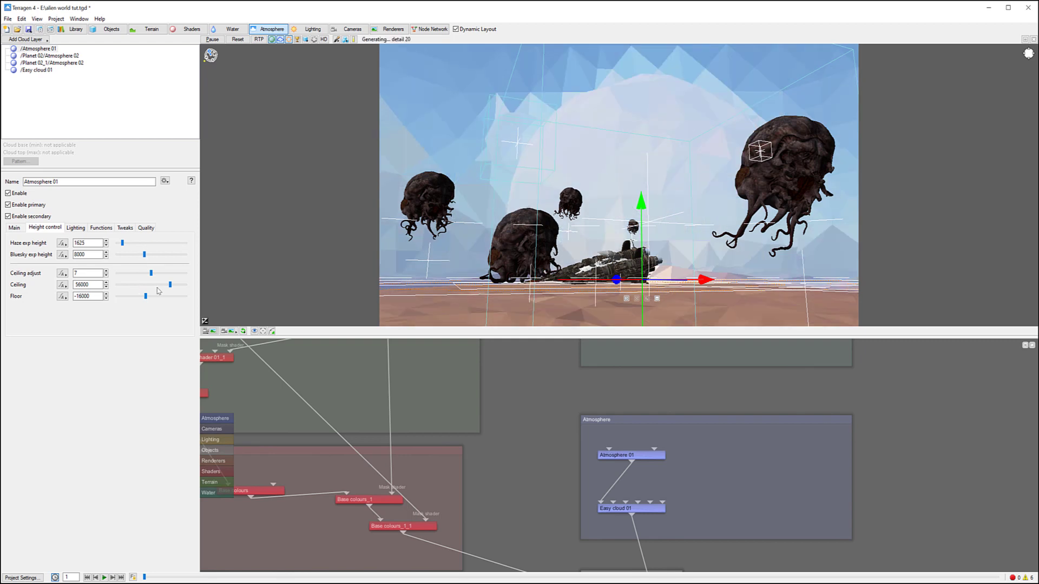
left_click_drag(151, 274, 148, 275)
Give Atmosphere 01 a bluesky glow amount of about 0.0156.
left_click(76, 228)
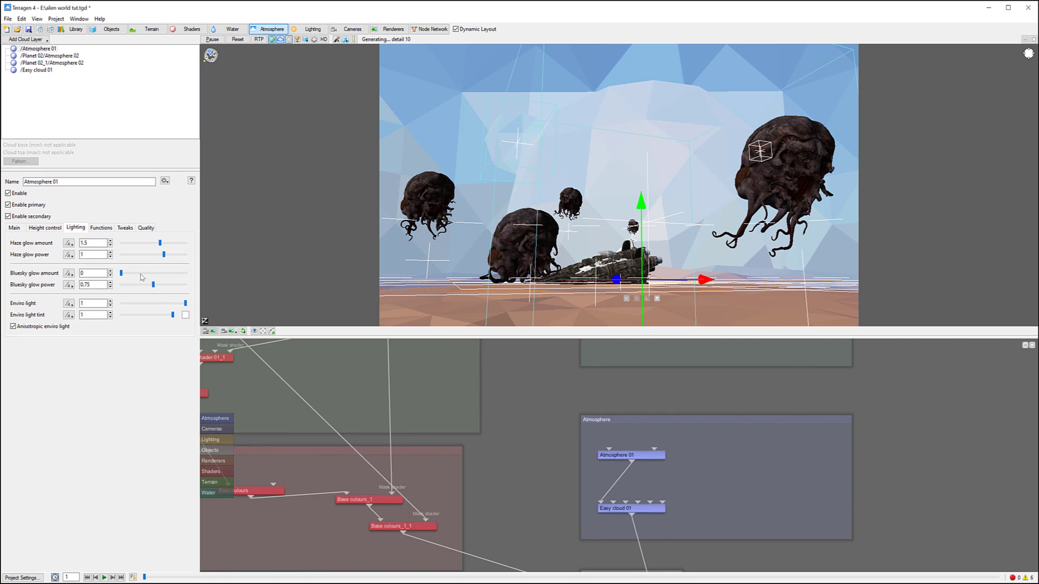
left_click_drag(123, 274, 124, 274)
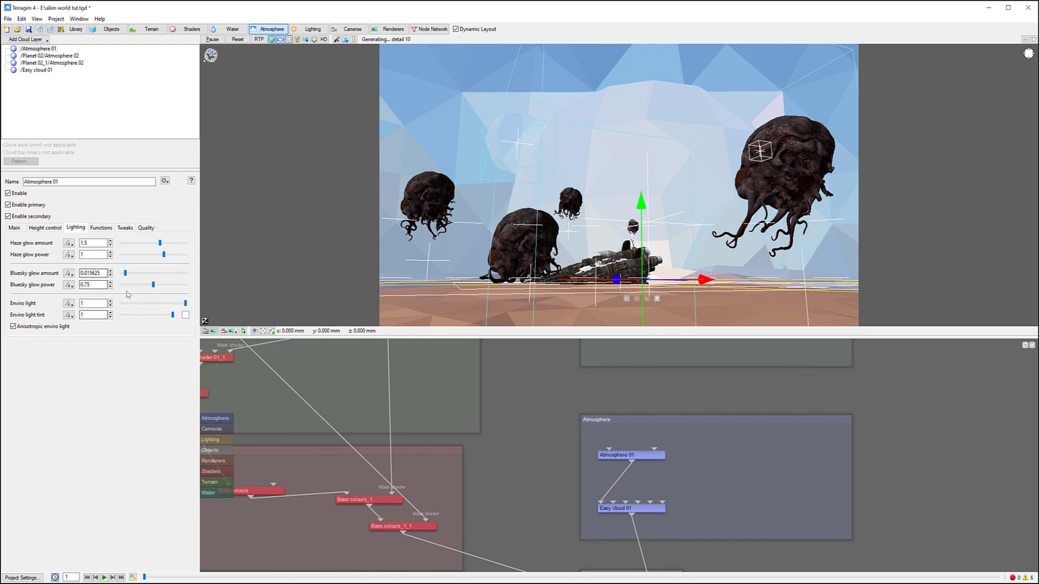
left_click(99, 230)
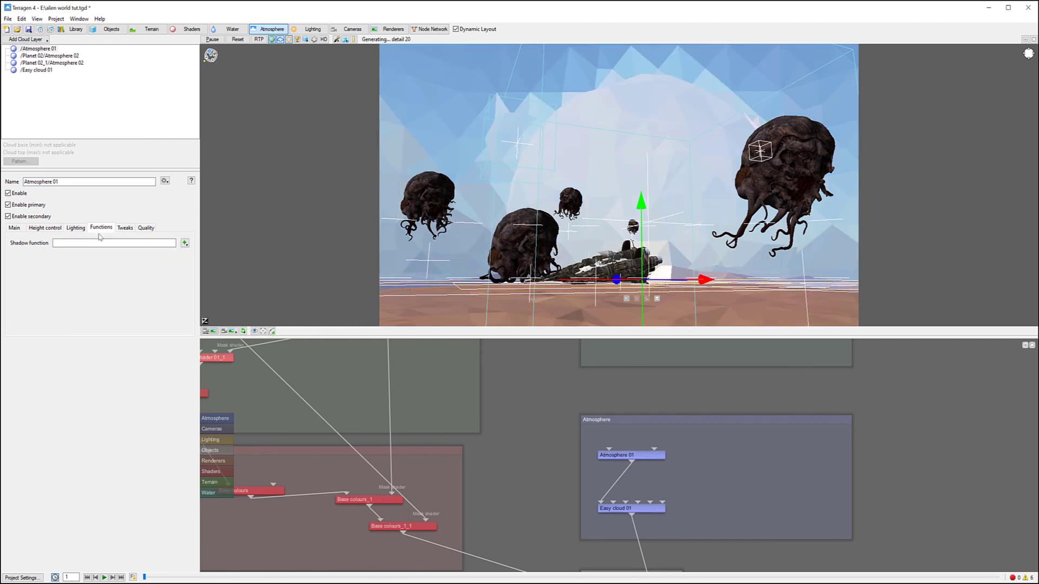
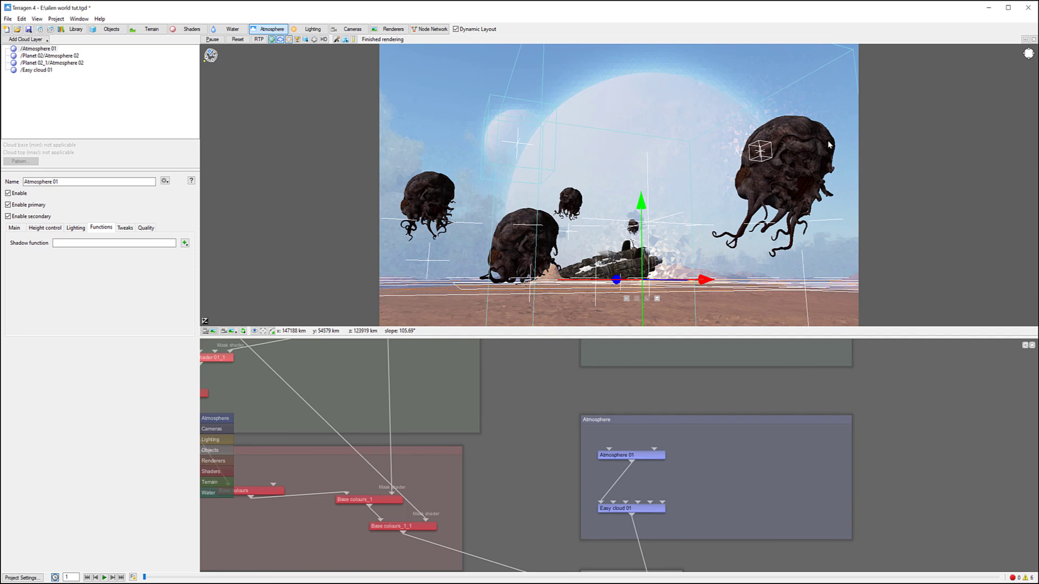
Lock the aspect ratio of Render 01 and set its image width to 1000.
left_click(390, 29)
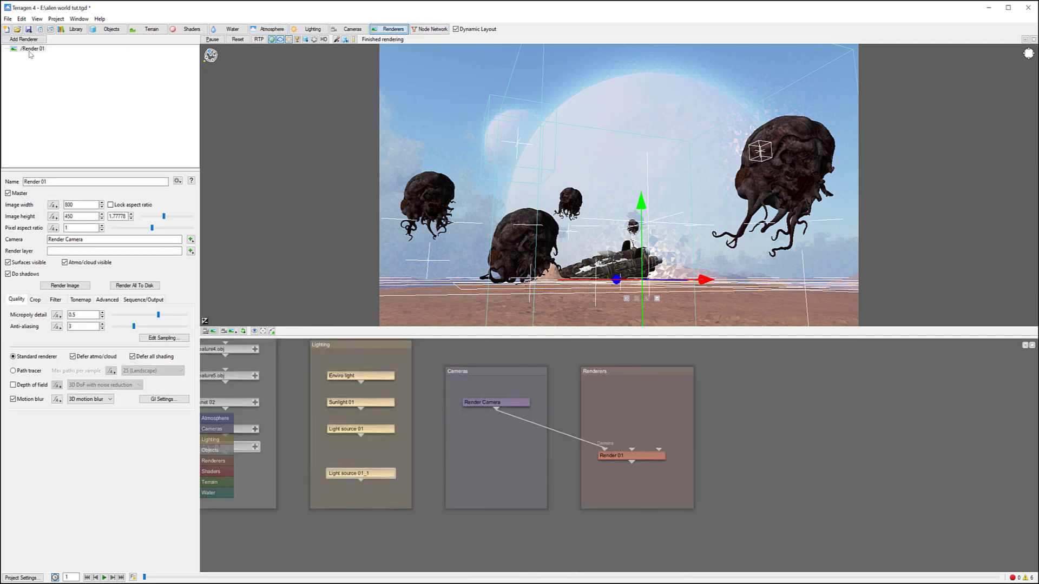
left_click(111, 204)
double_click(76, 205)
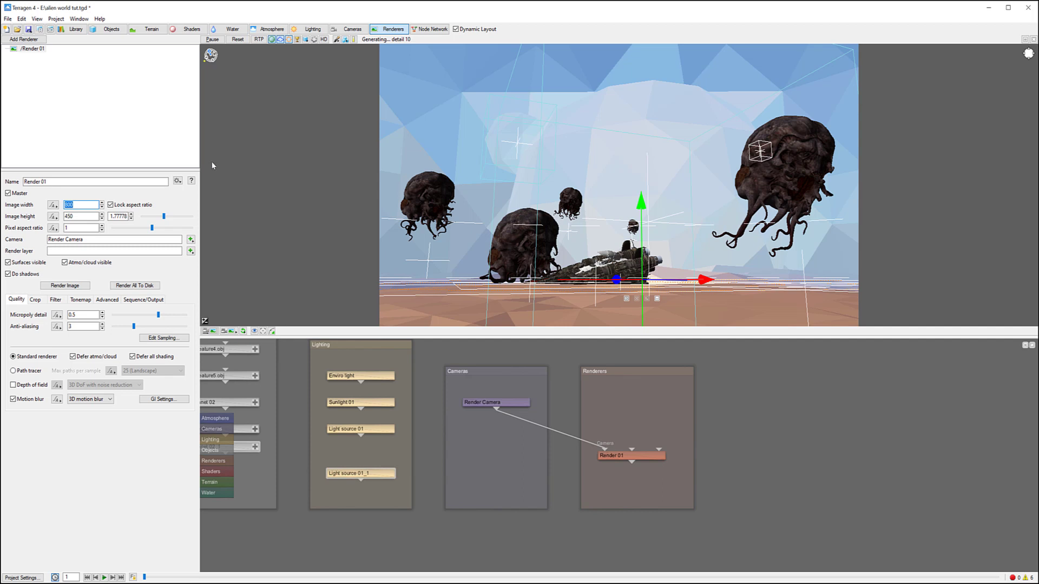
type("10")
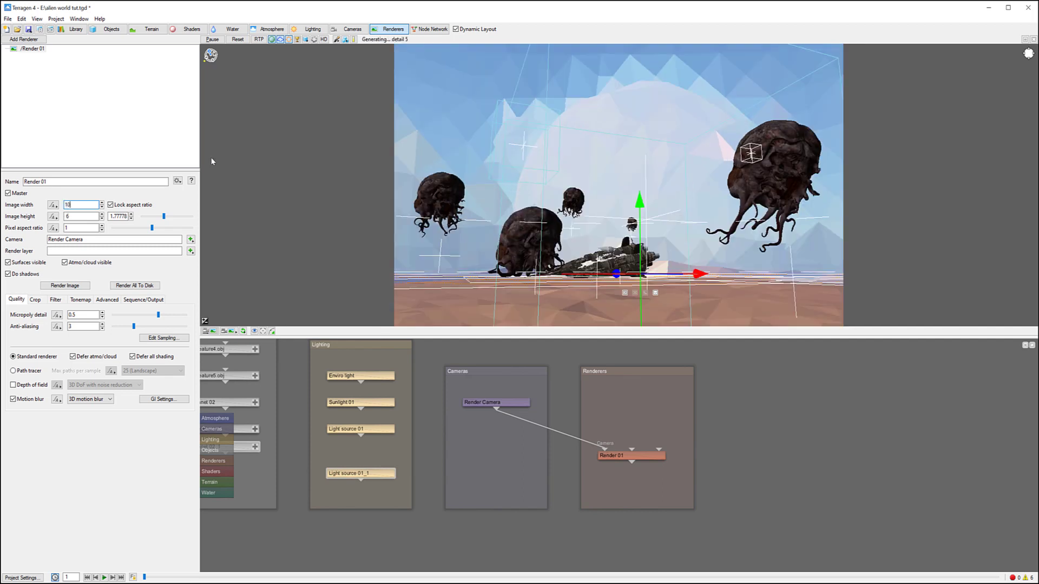
type("00")
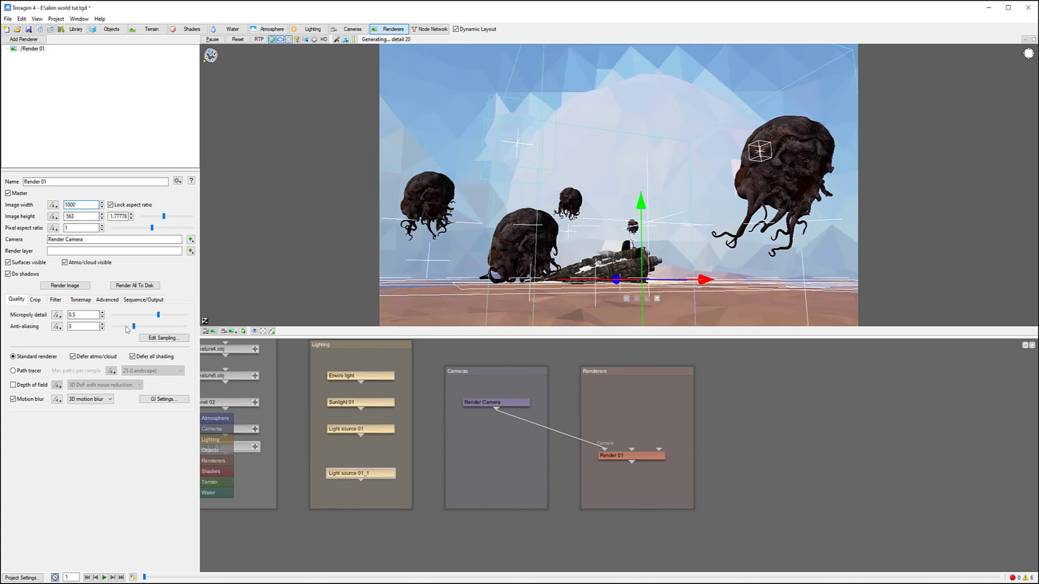
Raise Render 01's anti-aliasing to 4 and micropoly detail to 0.612, and turn off motion blur.
left_click(102, 325)
left_click(103, 313)
left_click(103, 313)
left_click(102, 313)
left_click(102, 313)
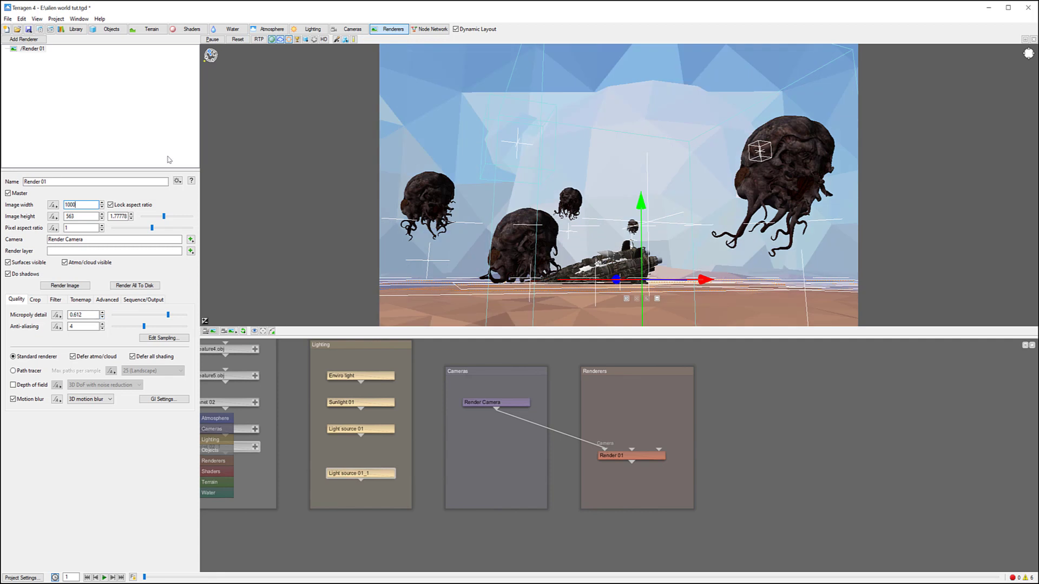
left_click(13, 399)
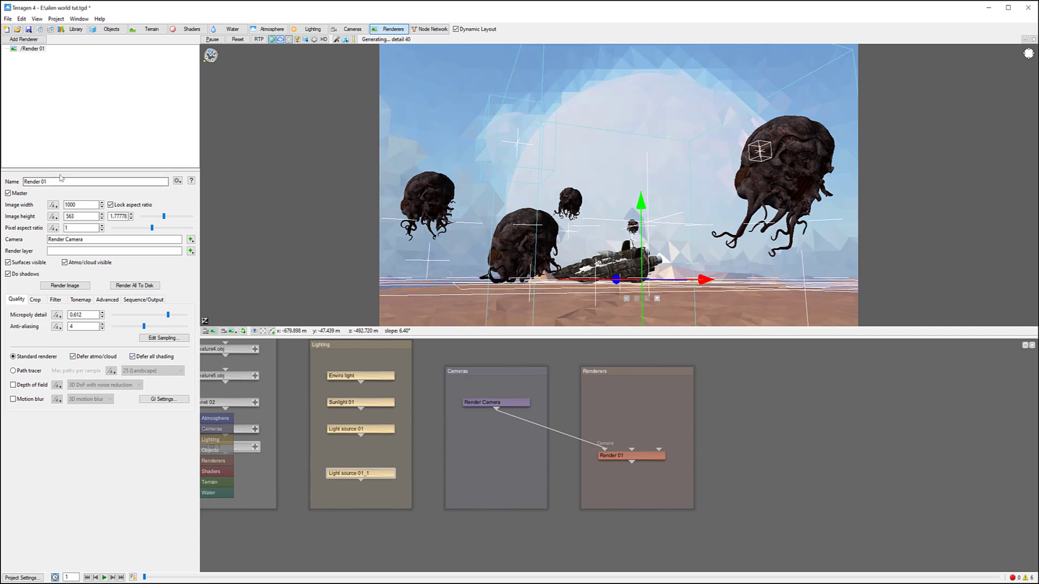
Render the scene with Render 01 to check the lighting and atmosphere, and close the render view.
left_click(38, 32)
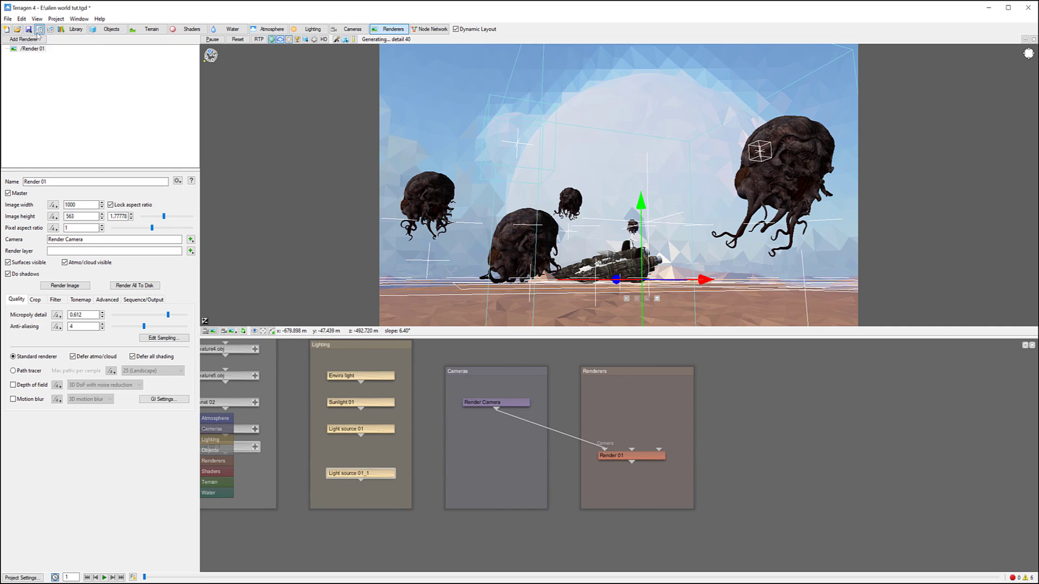
left_click_drag(228, 38, 487, 61)
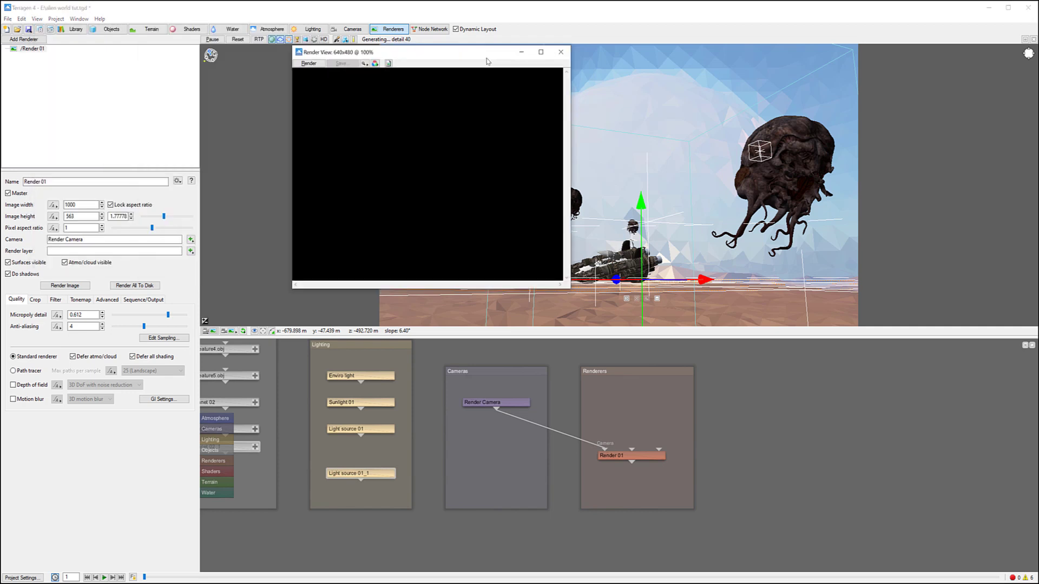
left_click(308, 63)
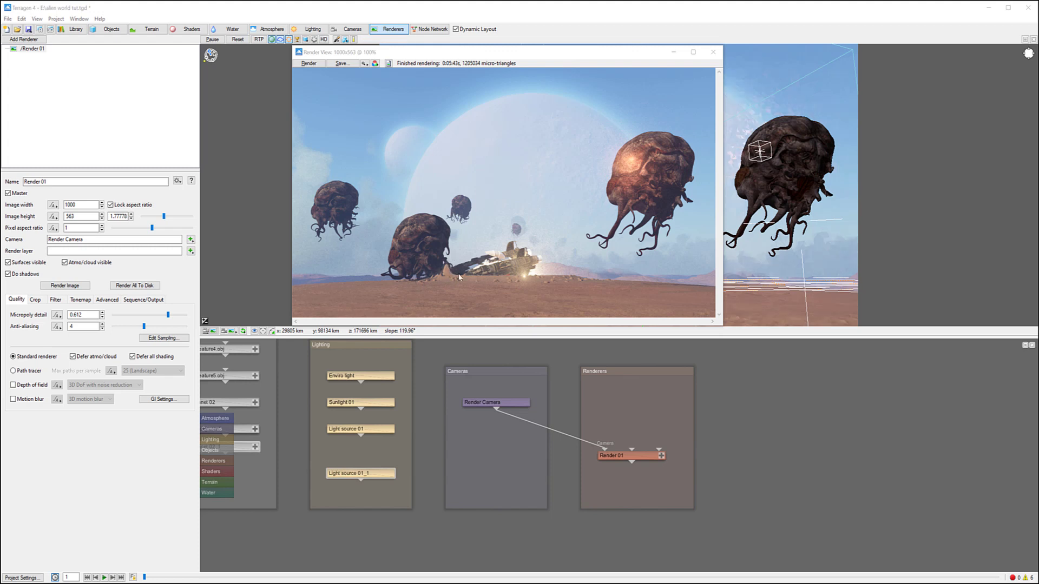
left_click(714, 51)
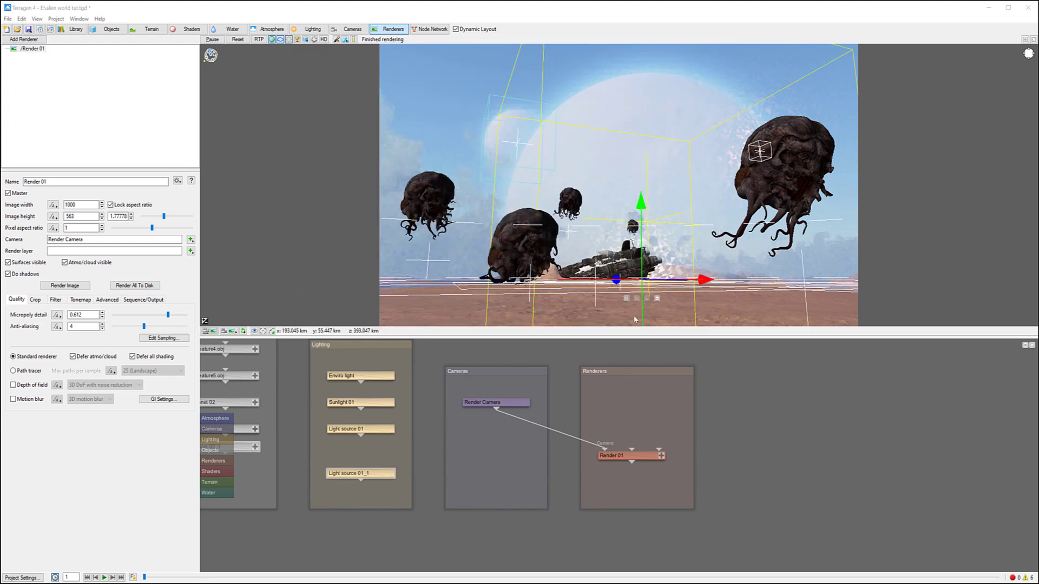
Raise Creature2.obj higher in the sky behind the ship and shift it slightly in depth.
left_click(571, 201)
right_click(581, 188)
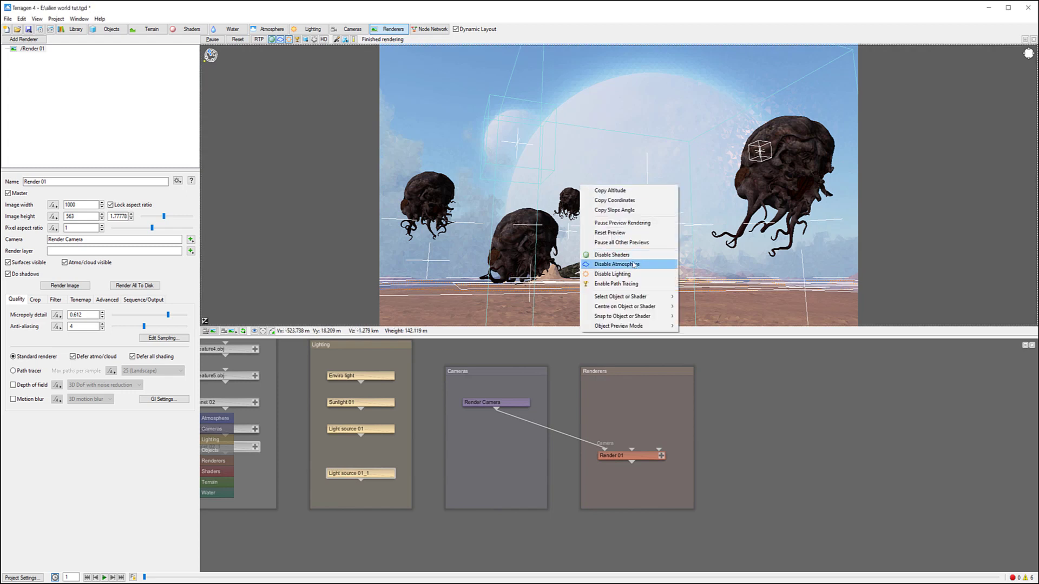
mouse_move(635, 297)
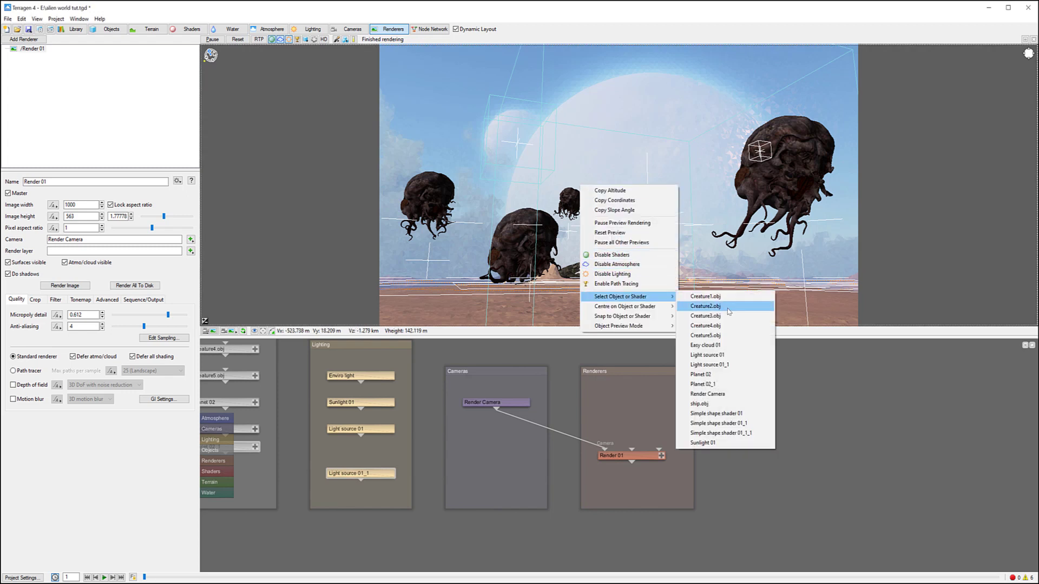
left_click(722, 308)
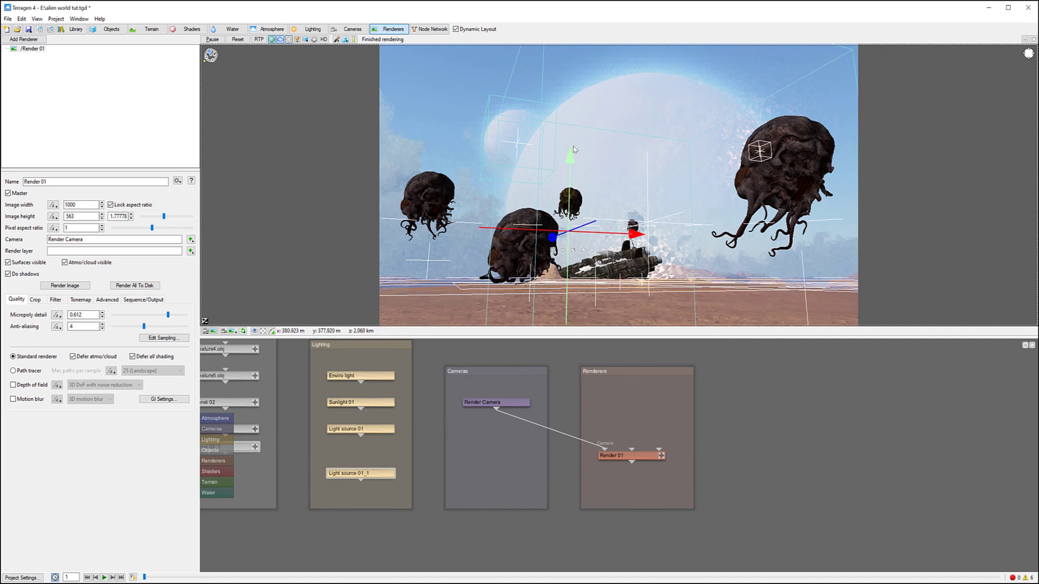
left_click_drag(571, 158, 573, 143)
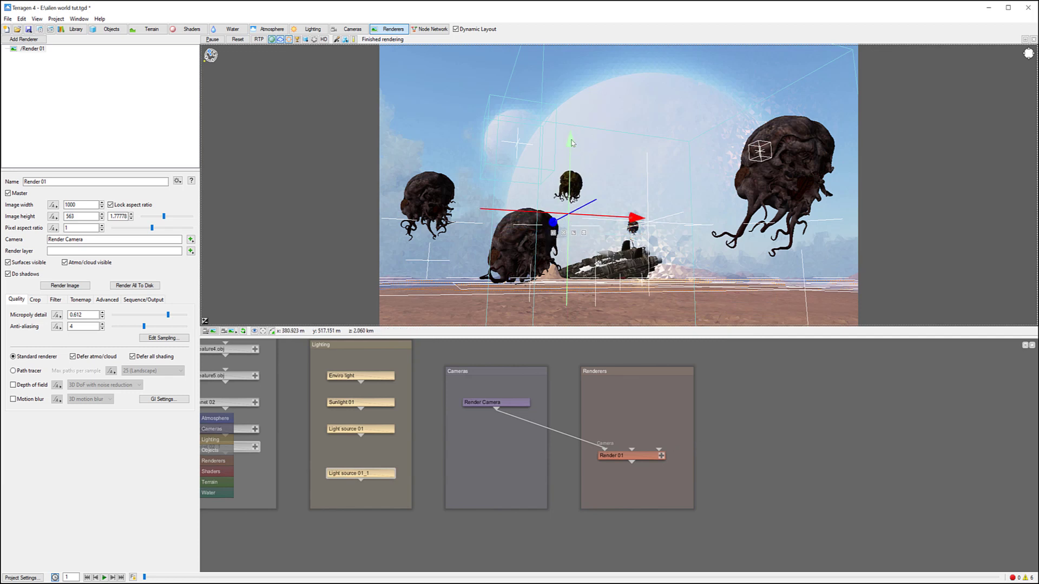
left_click_drag(559, 226, 520, 244)
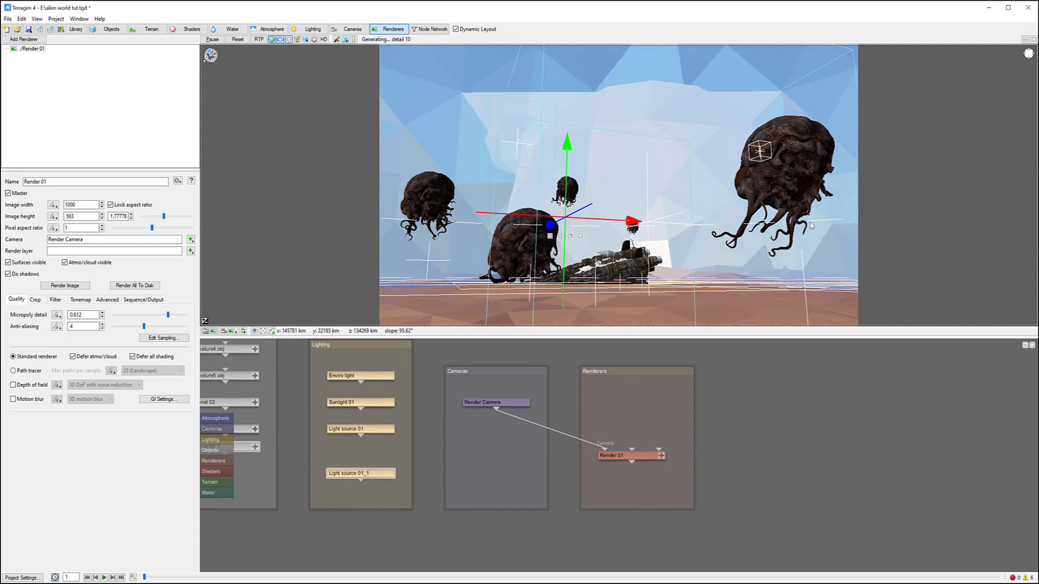
Move Light source 01 slightly outward and down along the head of the large foreground creature.
left_click(761, 155)
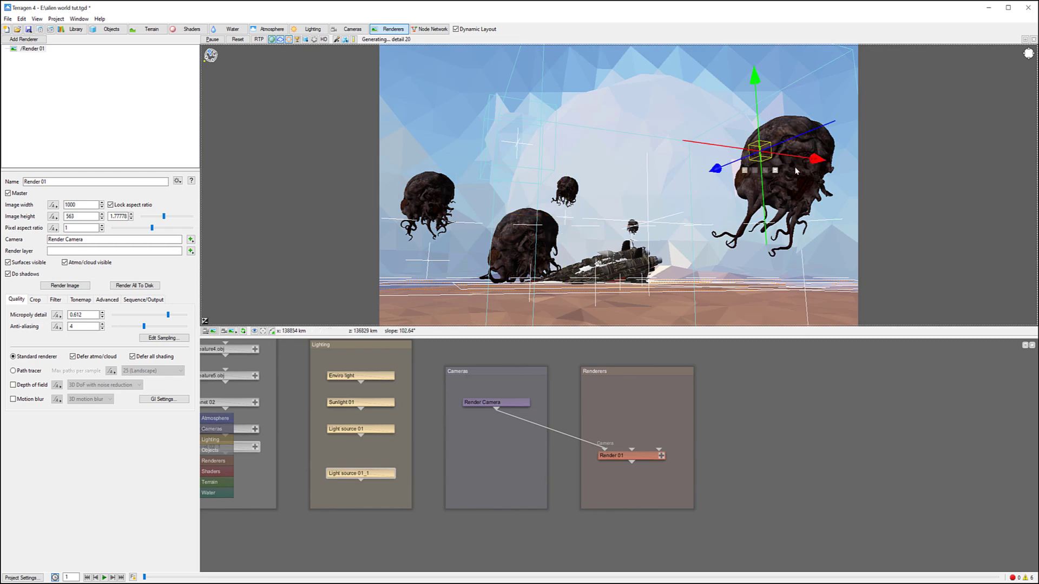
left_click_drag(818, 159, 810, 160)
left_click_drag(744, 76, 745, 91)
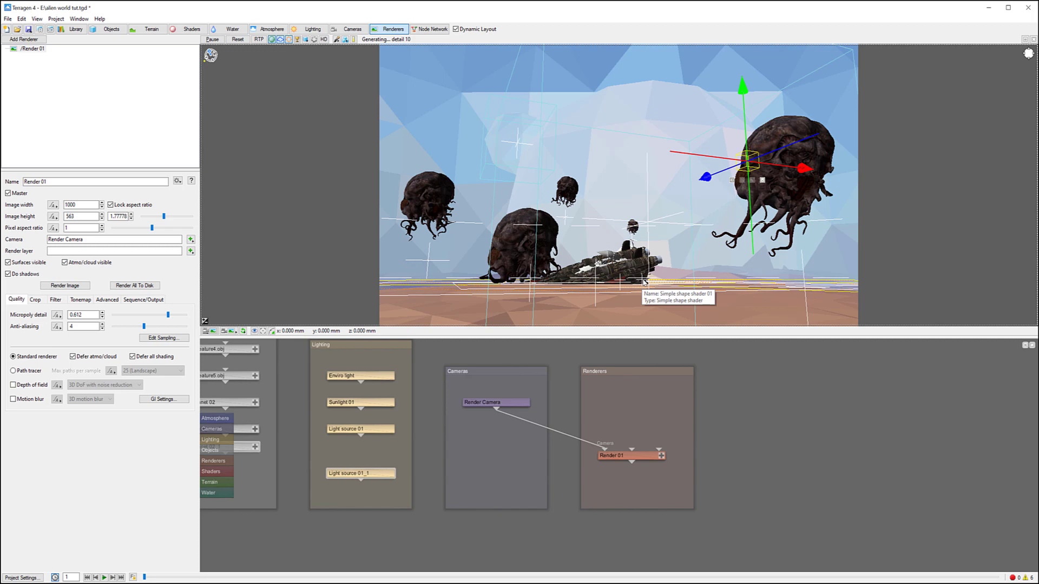
Select Light source 01_1 beside the ship and nudge its height and sideways position slightly.
left_click(644, 280)
right_click(640, 229)
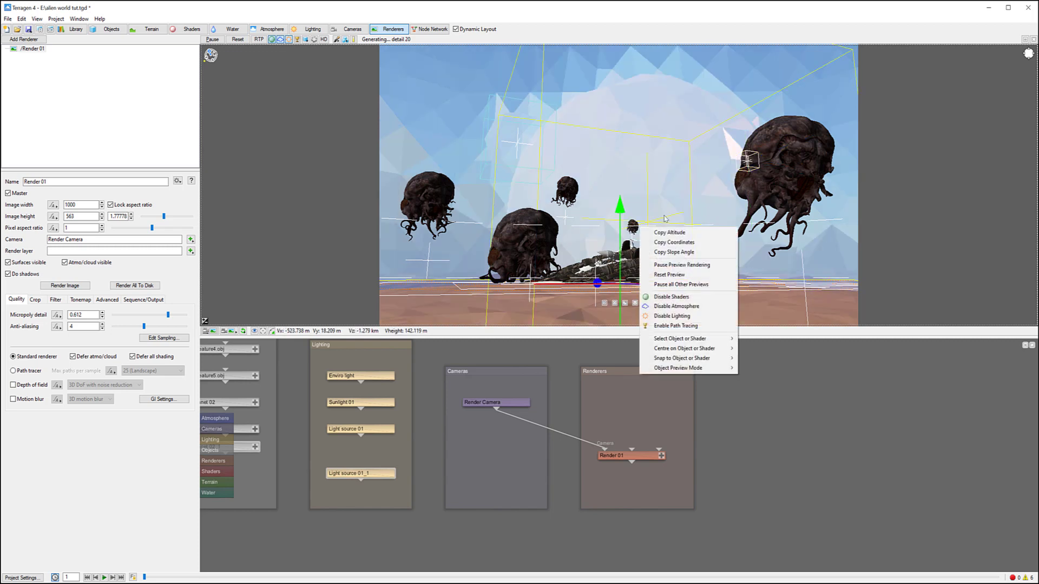
mouse_move(698, 339)
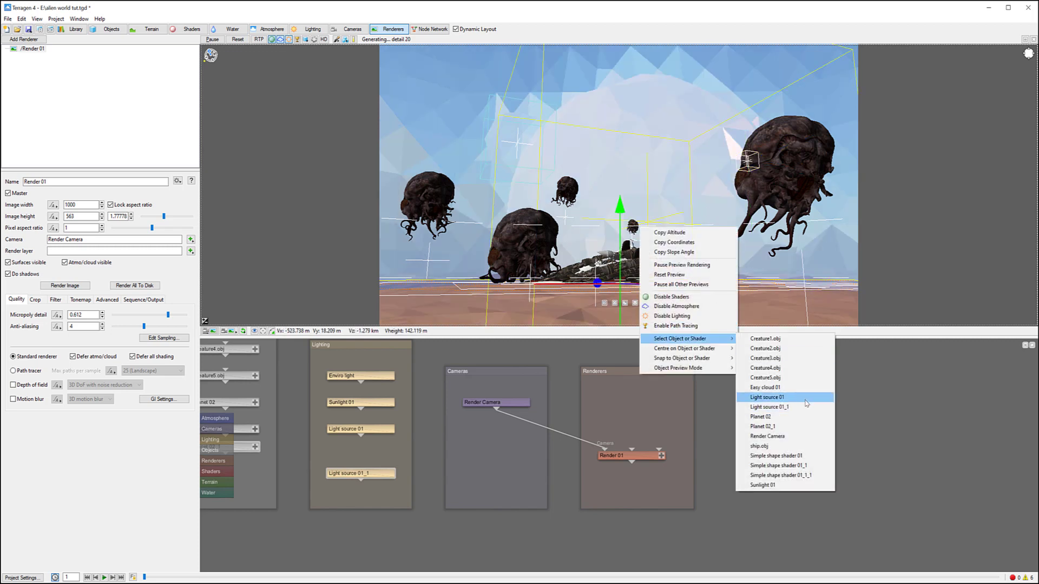
left_click(785, 397)
right_click(662, 215)
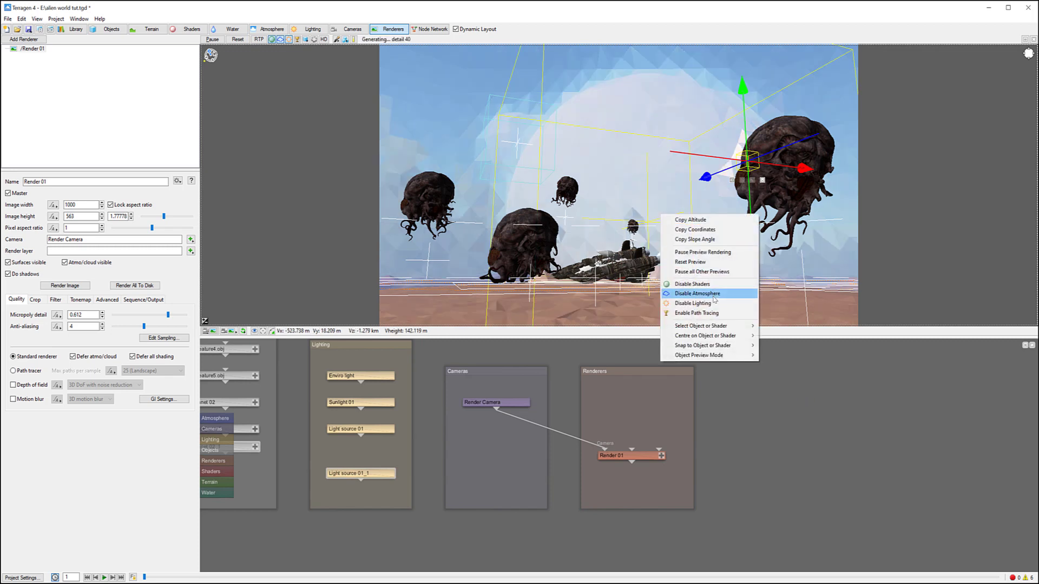
mouse_move(721, 328)
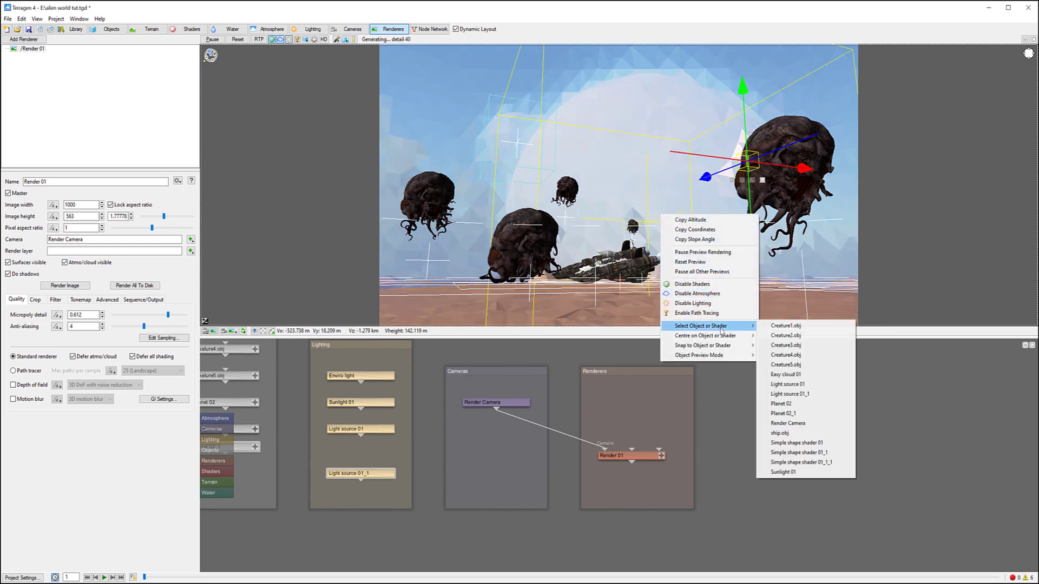
left_click(814, 395)
left_click_drag(641, 207, 642, 204)
left_click_drag(703, 283, 706, 282)
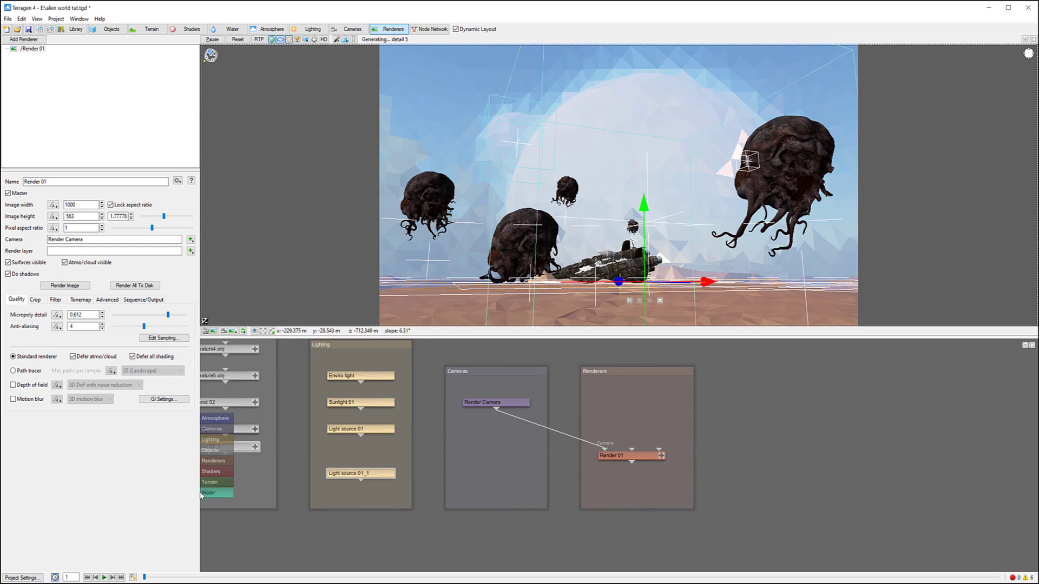
Pick out Light source 01_1 in the scene and rename it "under ship".
right_click(655, 235)
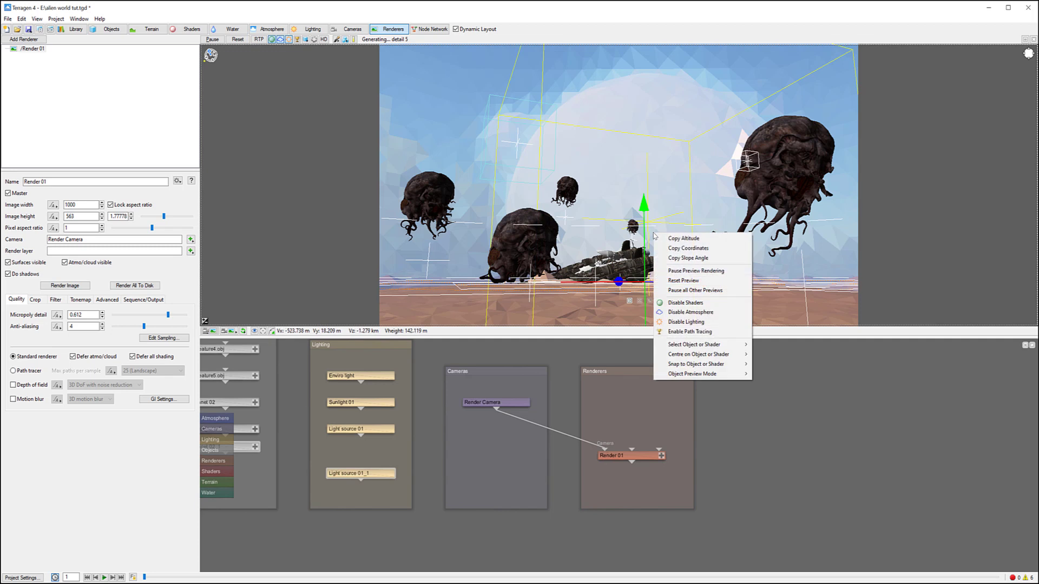
mouse_move(712, 346)
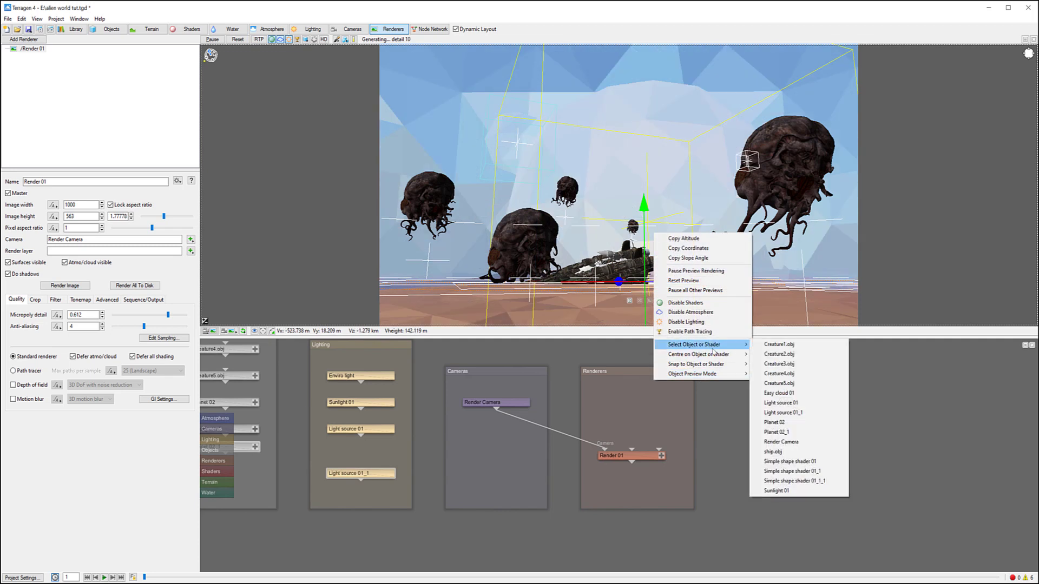
left_click(824, 413)
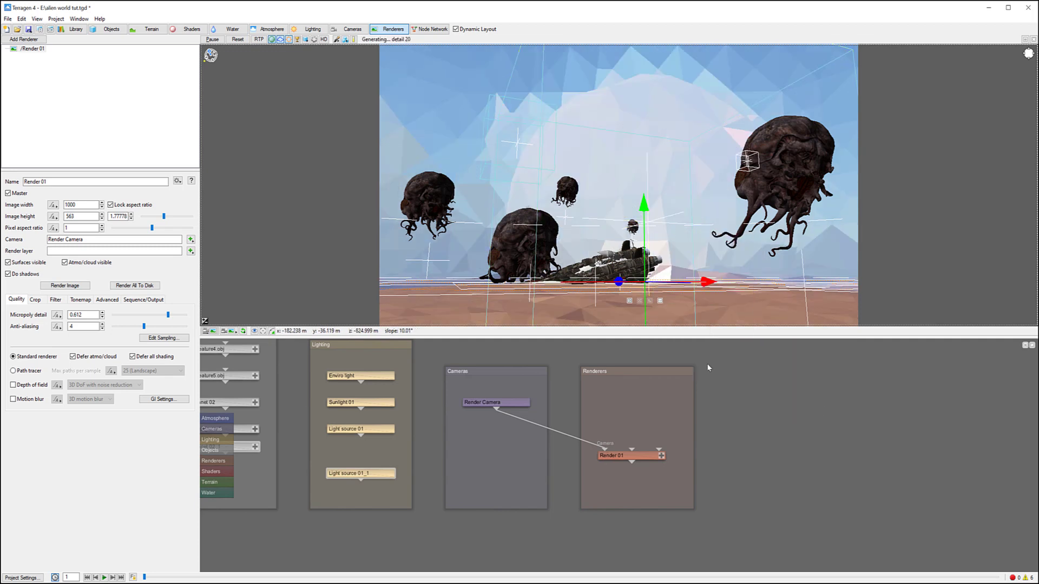
left_click(363, 476)
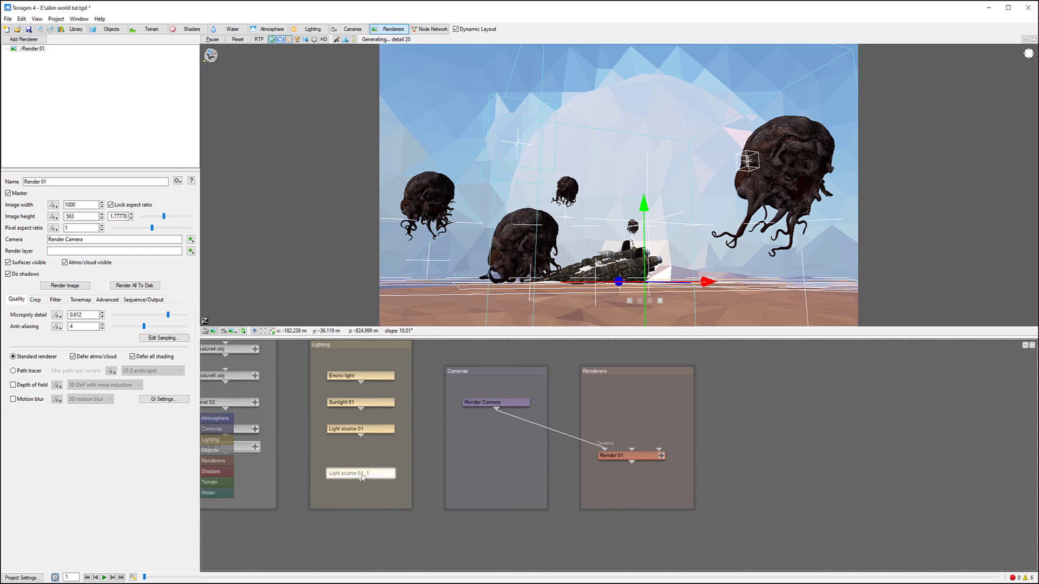
right_click(362, 477)
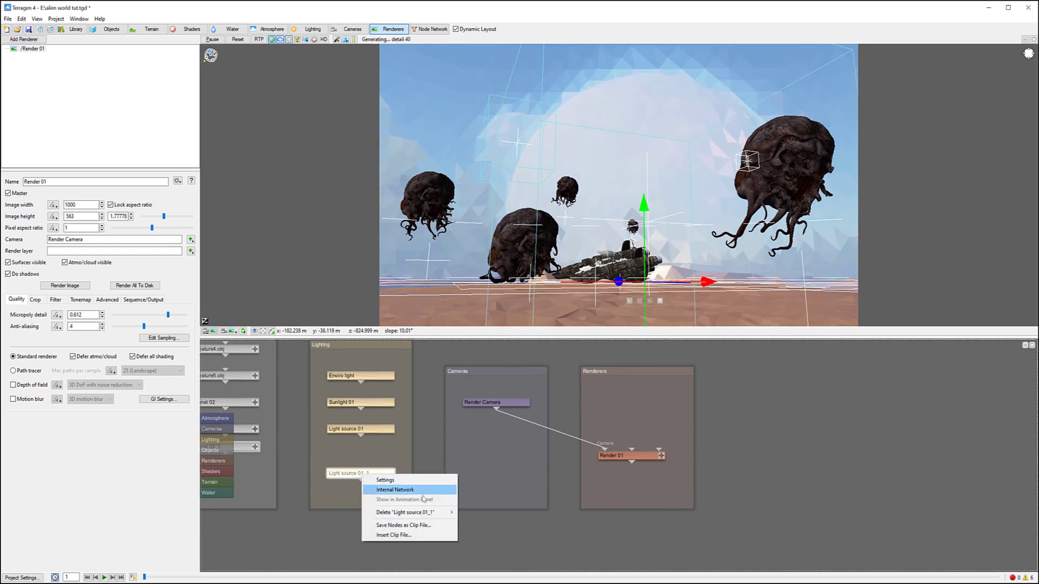
left_click(374, 480)
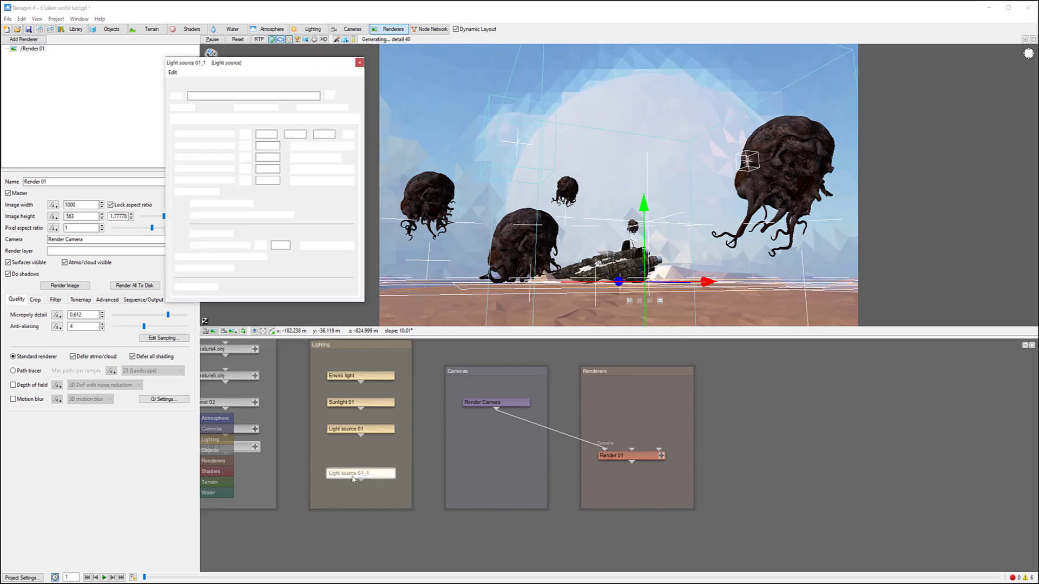
left_click_drag(247, 99, 160, 97)
type("under ship")
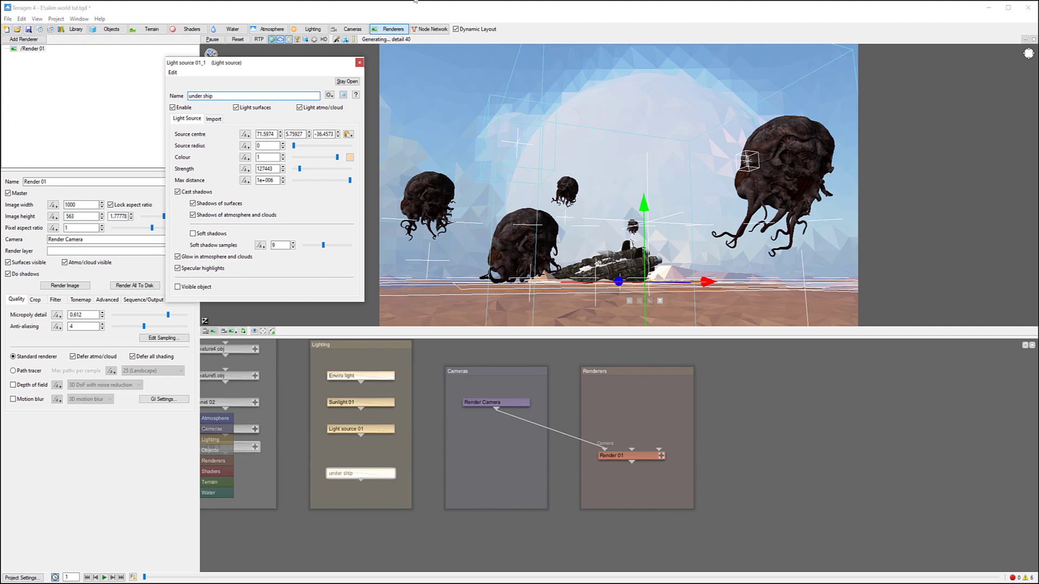
left_click(360, 63)
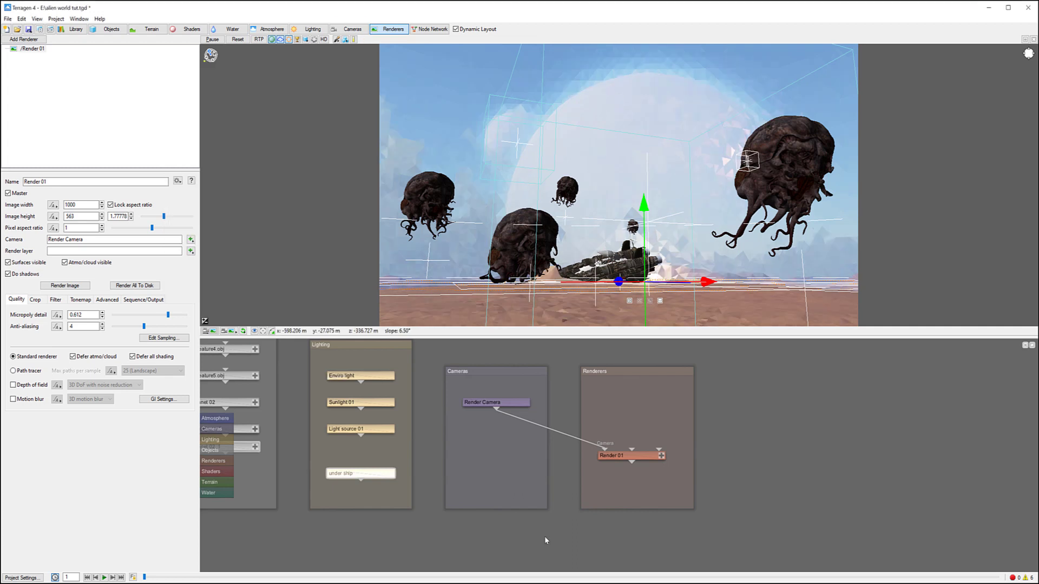
Rename Light source 01 as "ray gun" and move the under ship node up directly beneath it in the Lighting group.
double_click(381, 431)
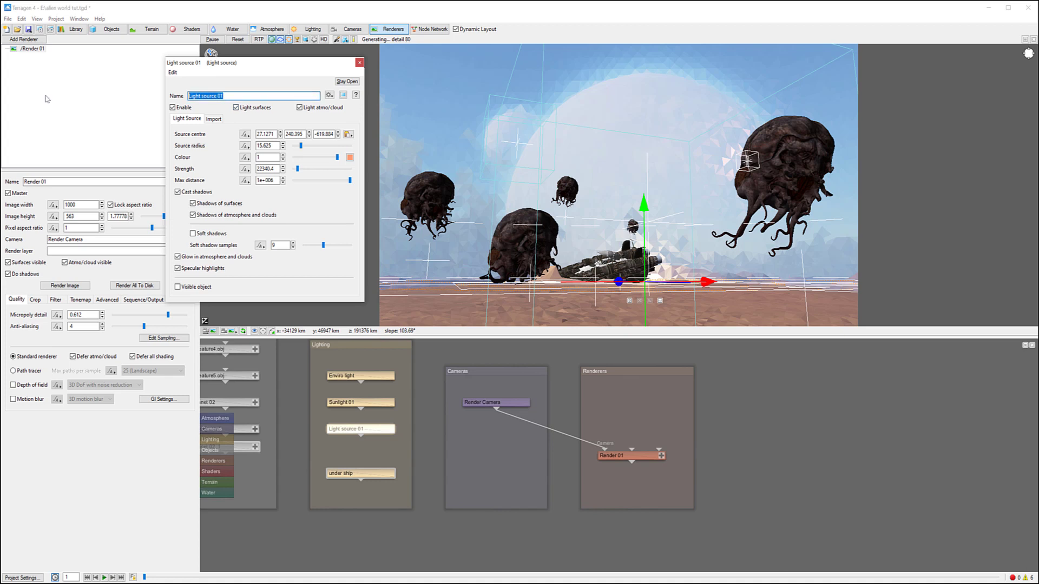
type("ray gun")
left_click(360, 62)
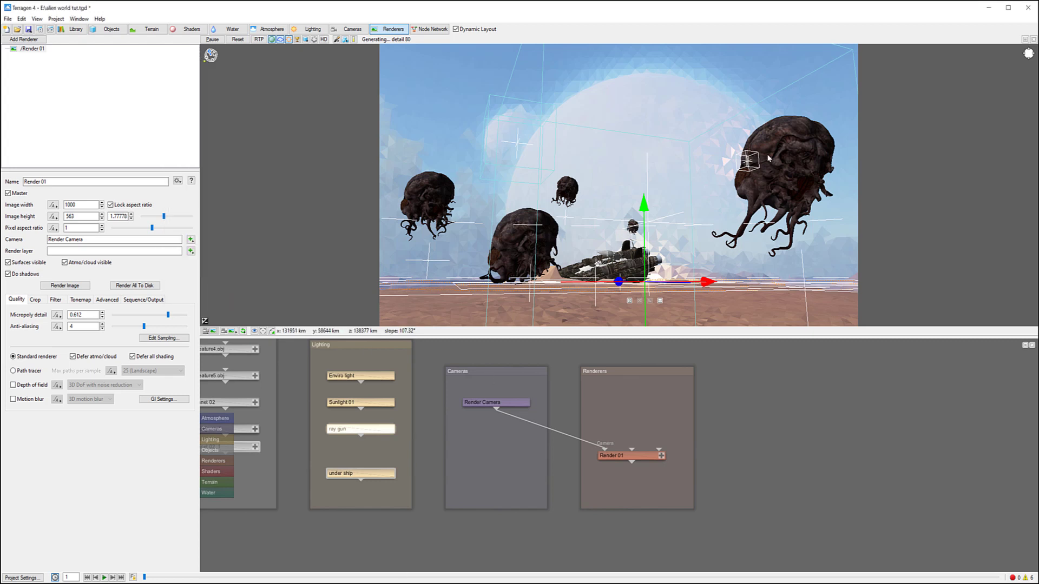
left_click(360, 473)
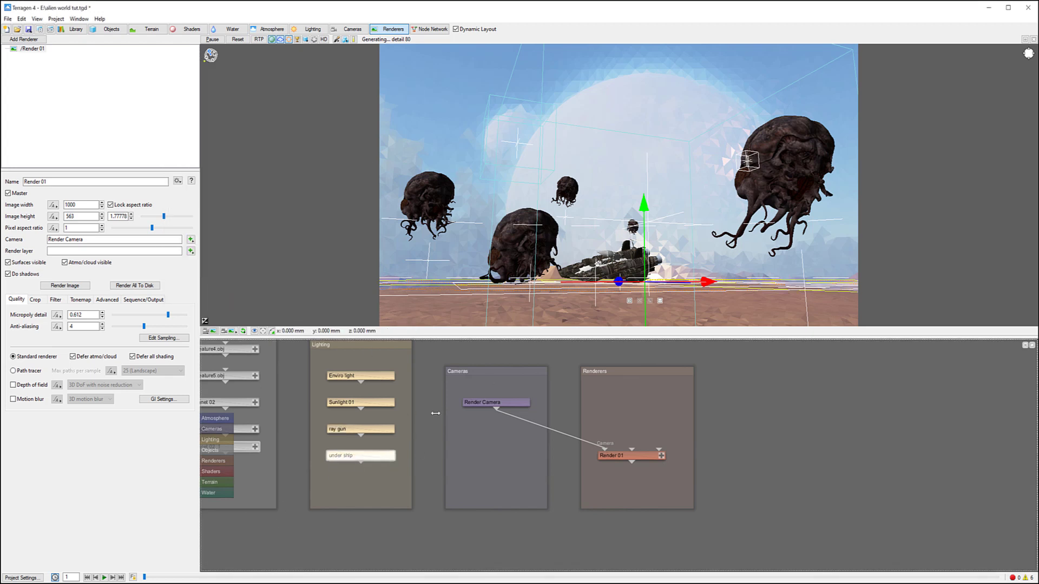
Select Planet 02 to identify it in the preview and rename it "Moon".
middle_click_drag(293, 388, 544, 432)
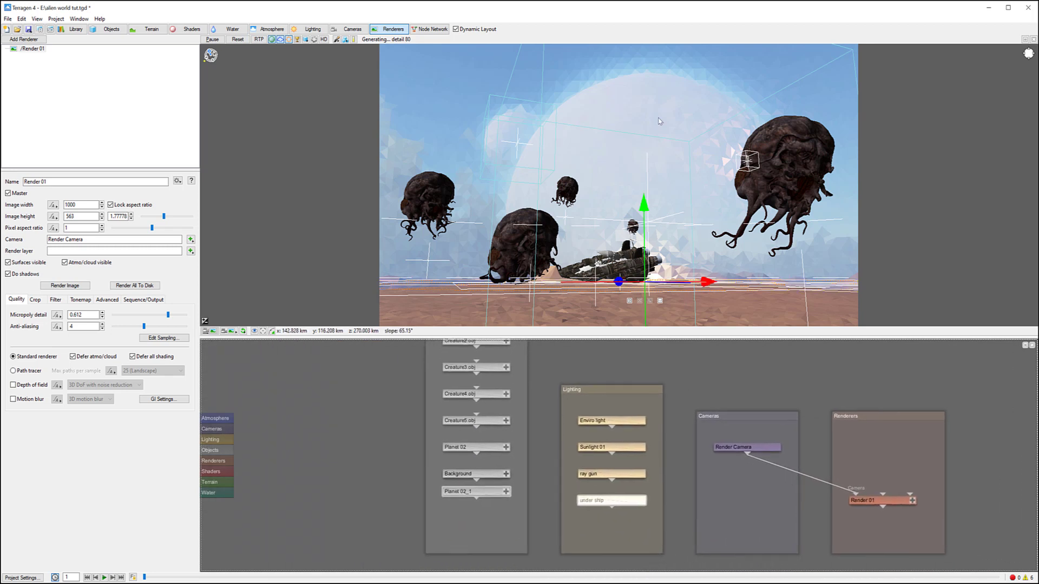
left_click(480, 445)
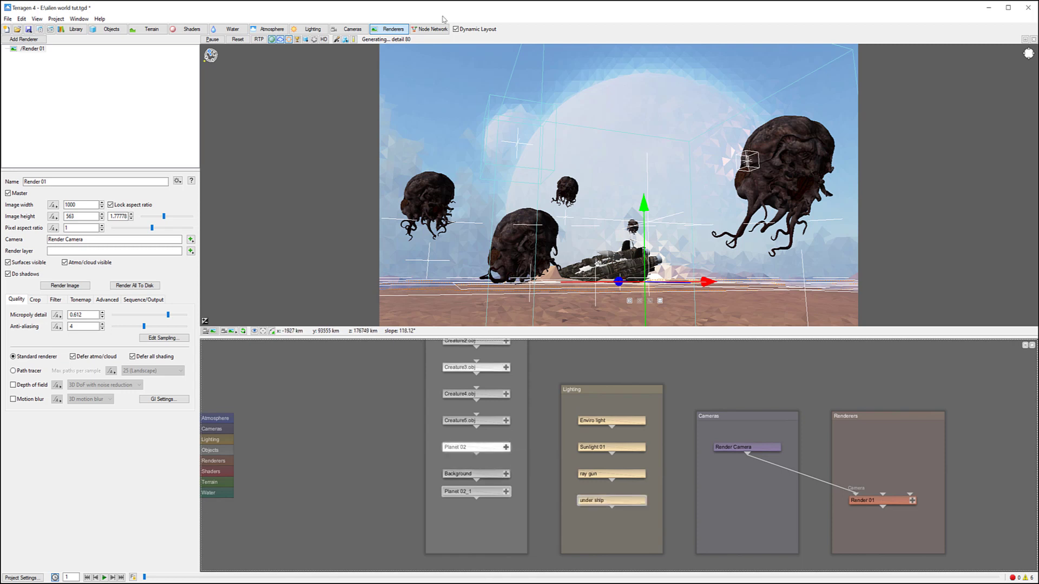
right_click(427, 102)
mouse_move(506, 216)
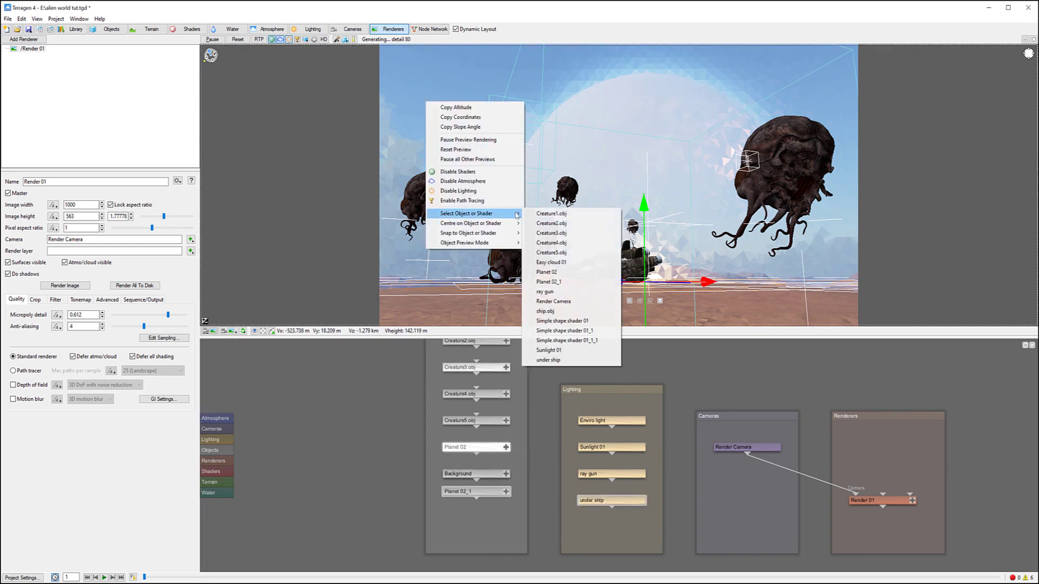
left_click(582, 277)
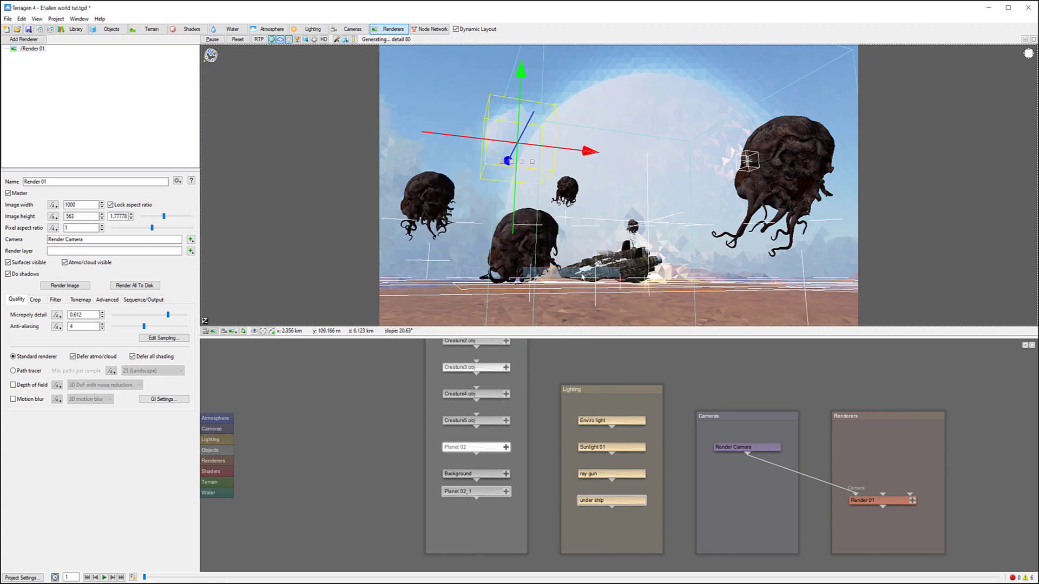
double_click(475, 447)
left_click_drag(231, 96, 184, 96)
type("Moonm")
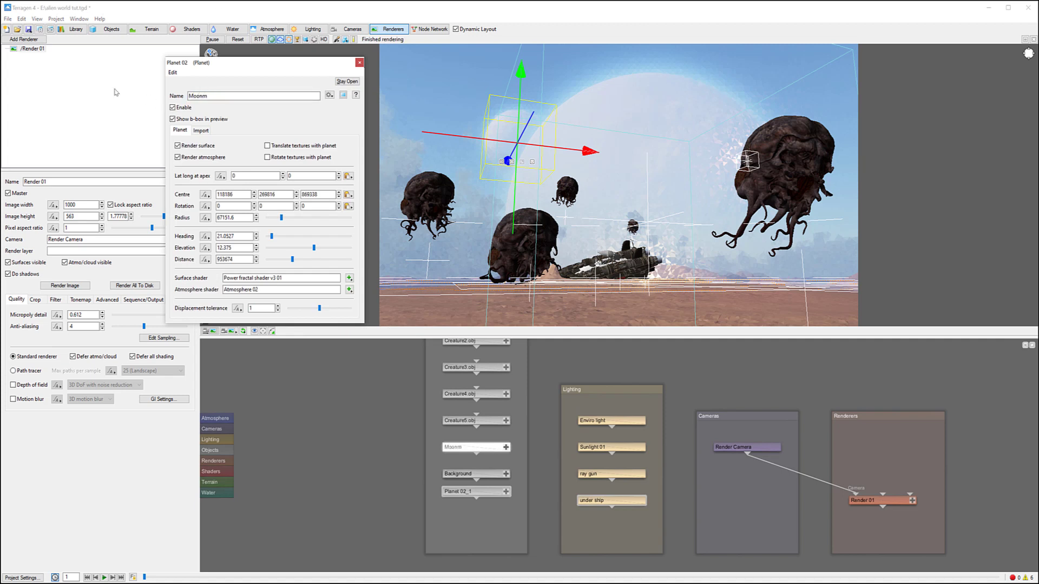
key("BackSpace")
left_click(360, 62)
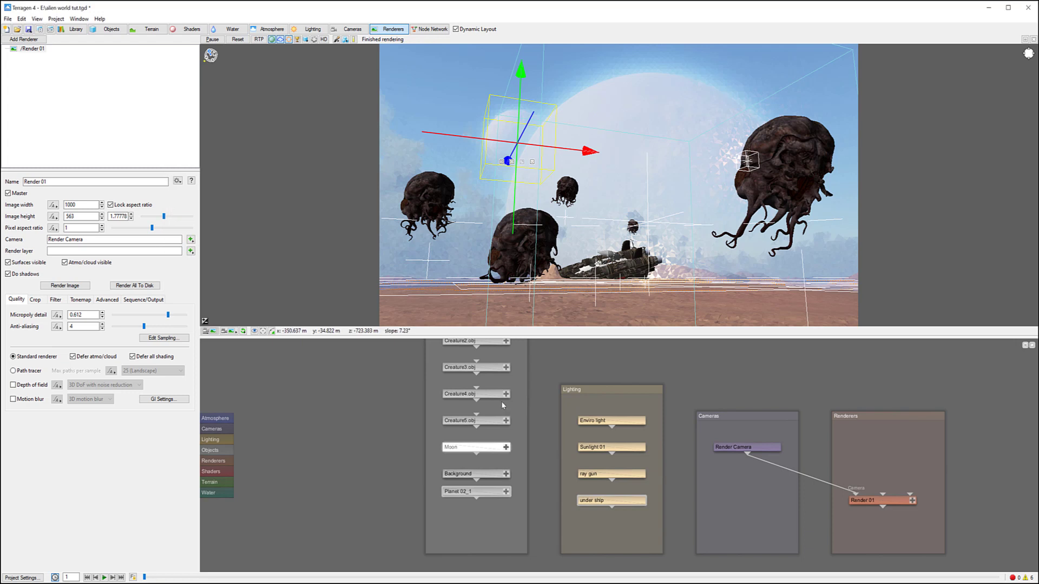
Rename Planet 02_1 as "Big moon".
double_click(478, 492)
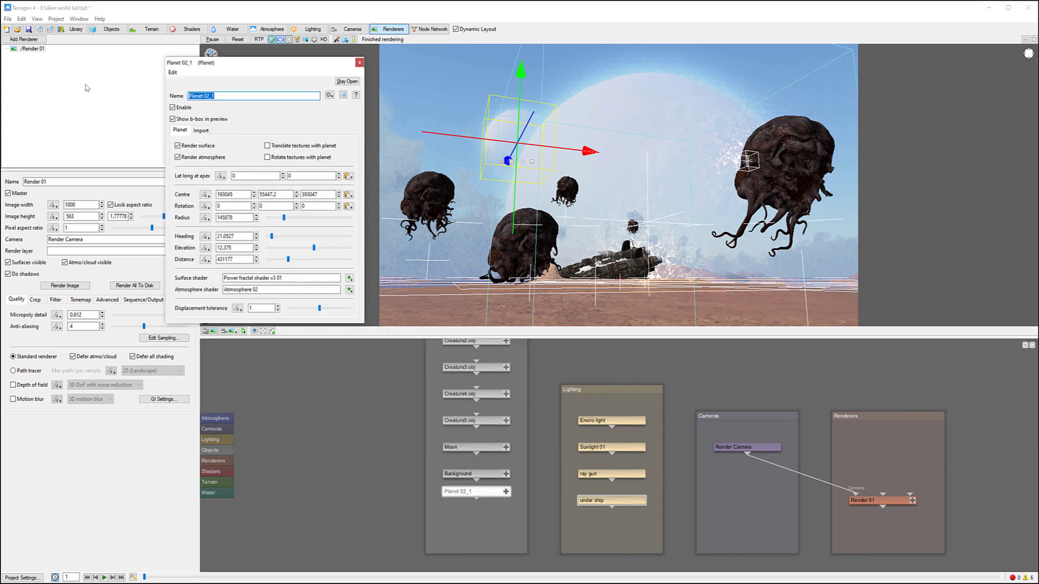
type("Big moon")
left_click(360, 63)
Select Big moon, shift it slightly sideways along its X axis, and reframe the shot from a slightly higher viewpoint.
right_click(581, 77)
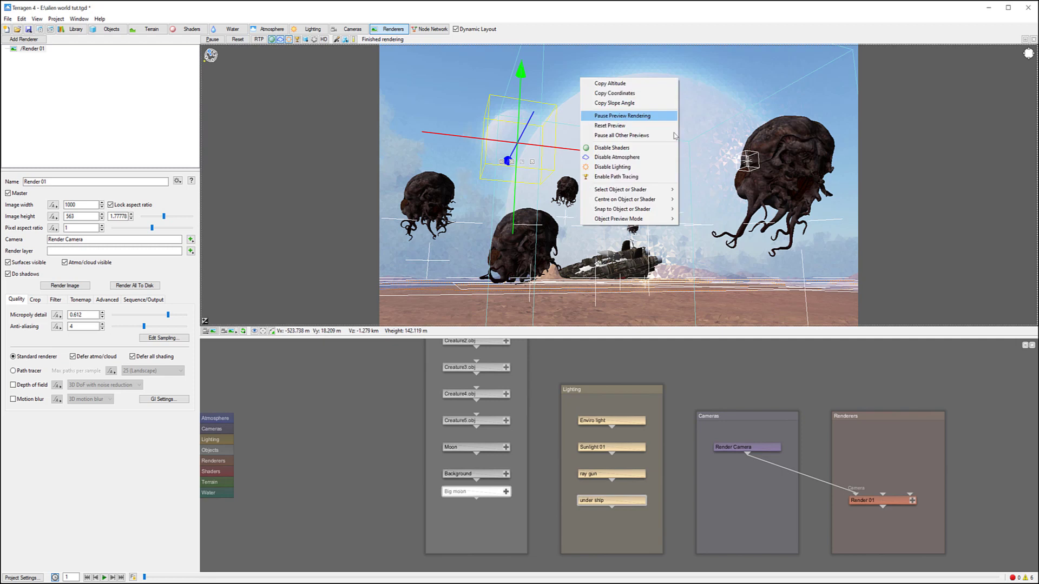
mouse_move(650, 189)
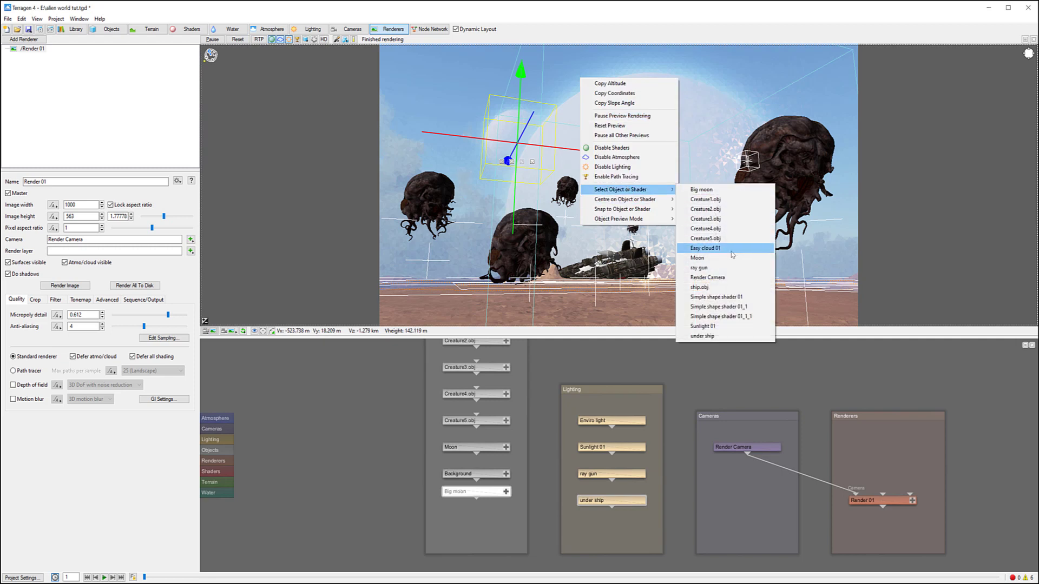
left_click(704, 189)
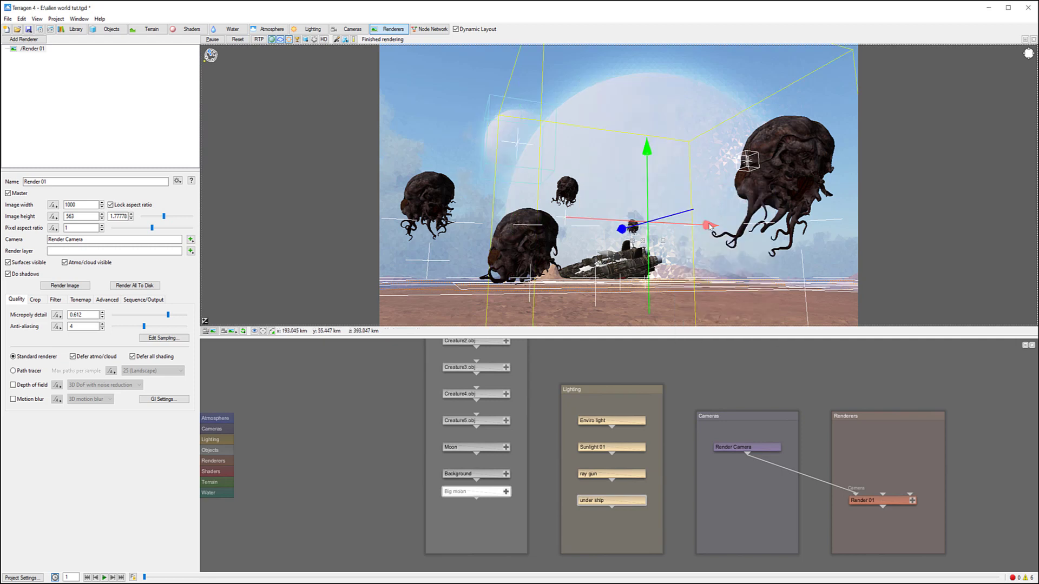
left_click_drag(710, 226, 717, 228)
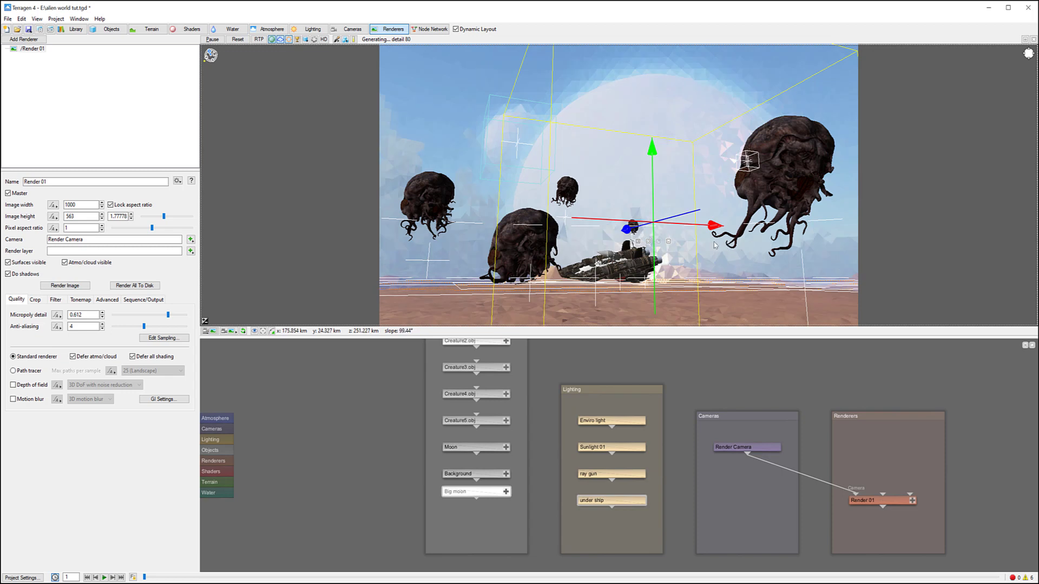
left_click_drag(707, 241, 705, 260, "alt")
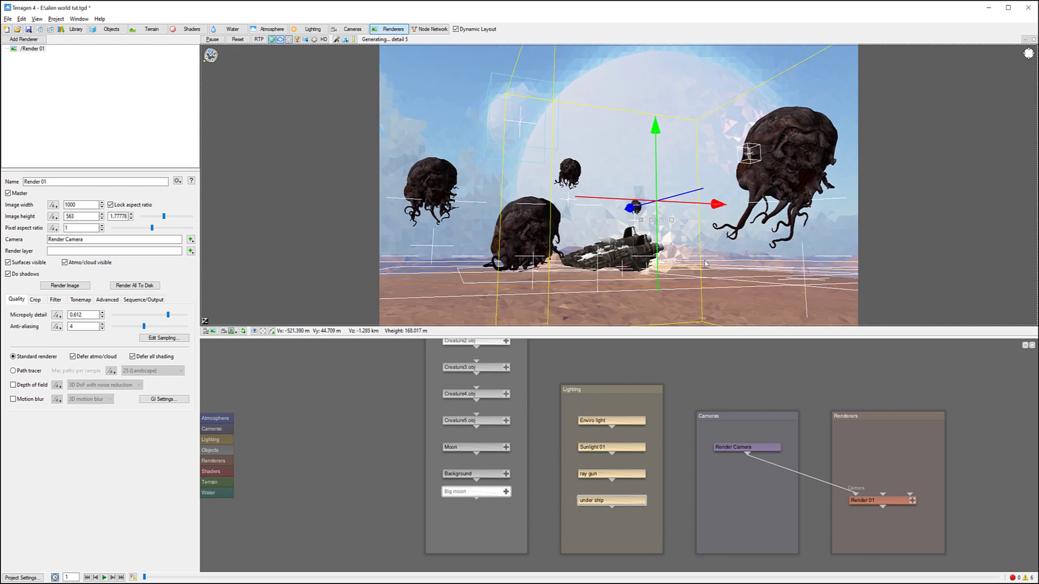
mouse_move(706, 264)
left_mouse_down("alt")
mouse_move(715, 262)
mouse_move(700, 258)
left_mouse_up("alt")
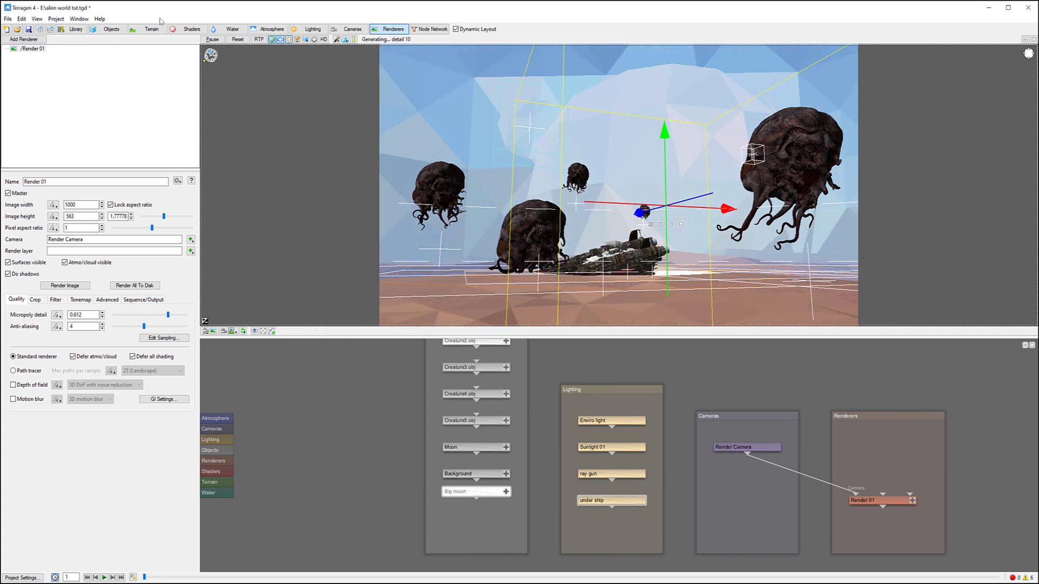
Set Easy cloud 01's edge sharpness to about 1.83 and its ray-marching quality to about 0.61.
left_click(268, 29)
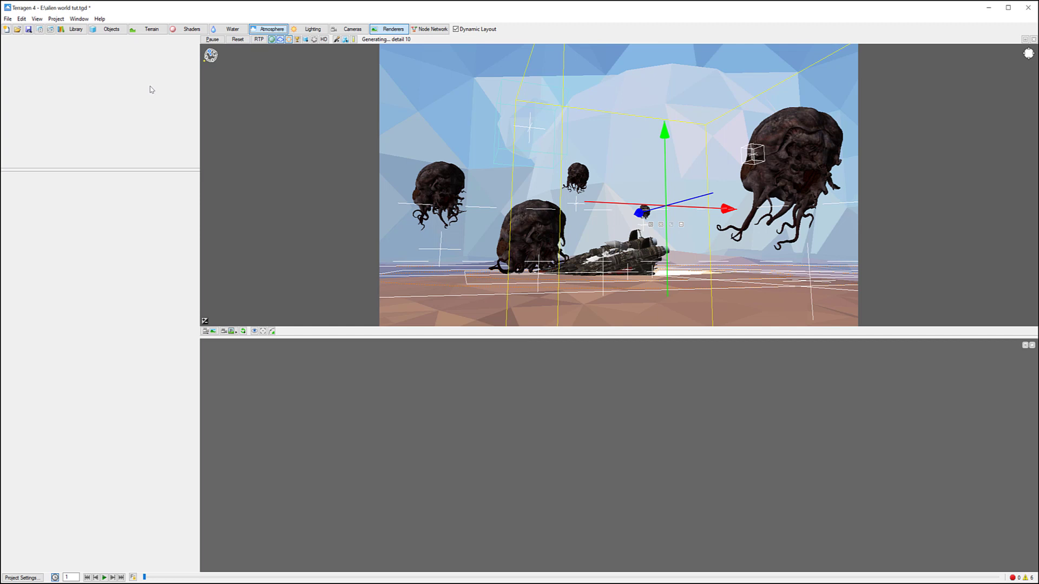
left_click(39, 69)
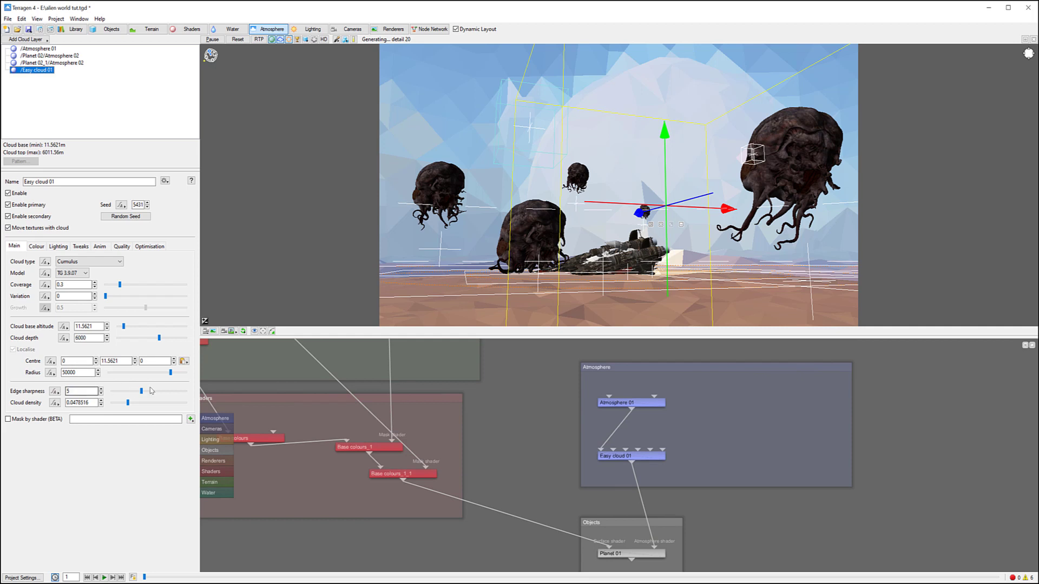
left_click_drag(143, 394, 134, 394)
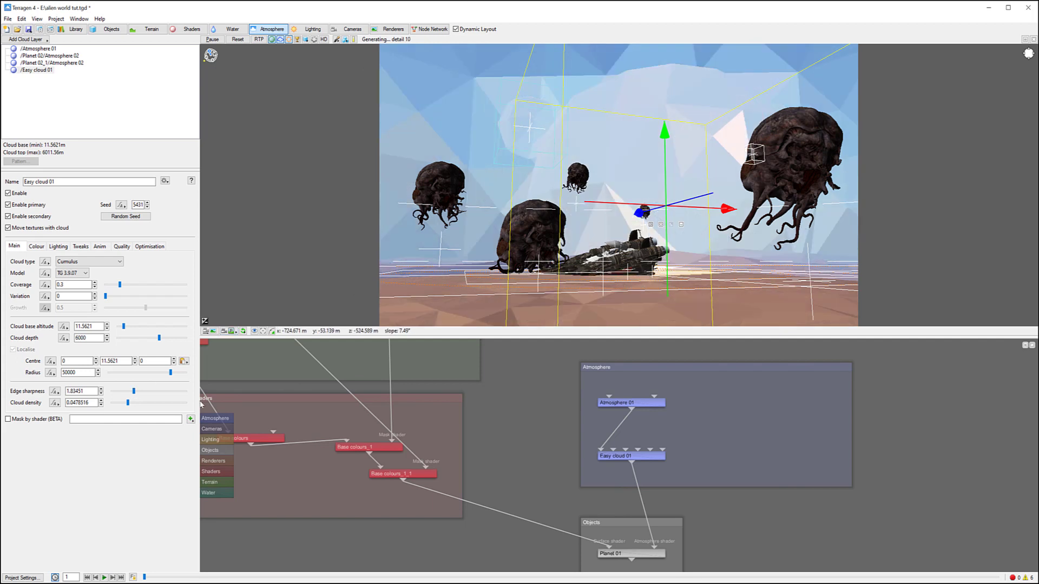
left_click(122, 247)
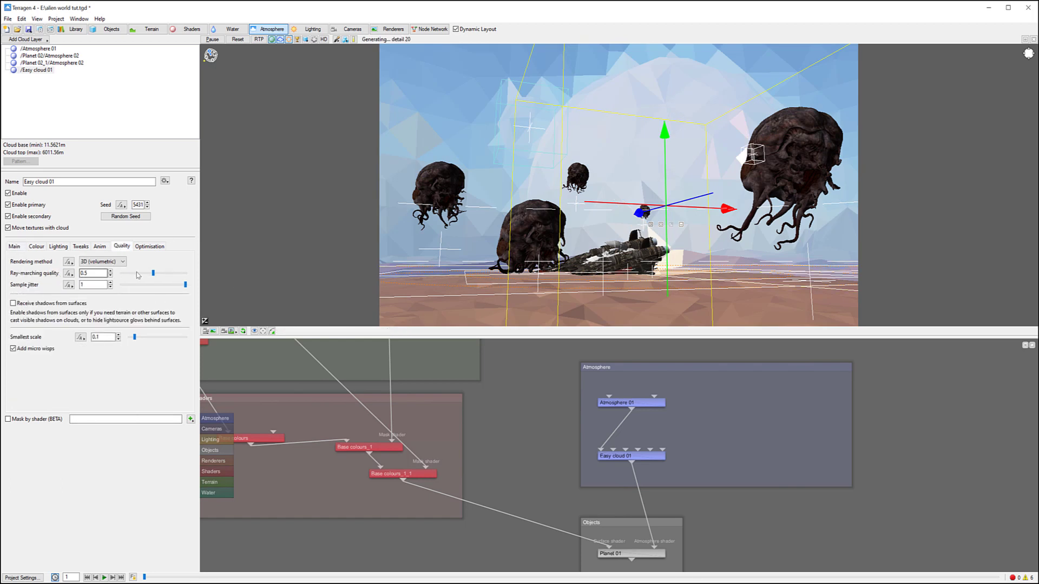
left_click_drag(153, 277, 161, 276)
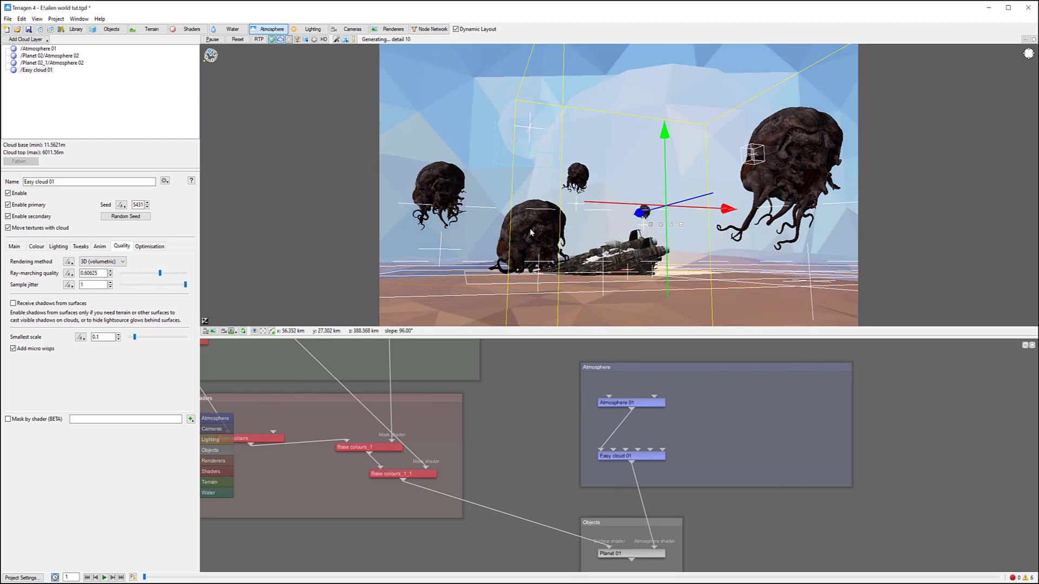
Set Atmosphere 01's bluesky density and redsky decay to about 7.05, horizon colour 0.2732 and additive about 1.93, and save an incremental project version.
left_click(52, 47)
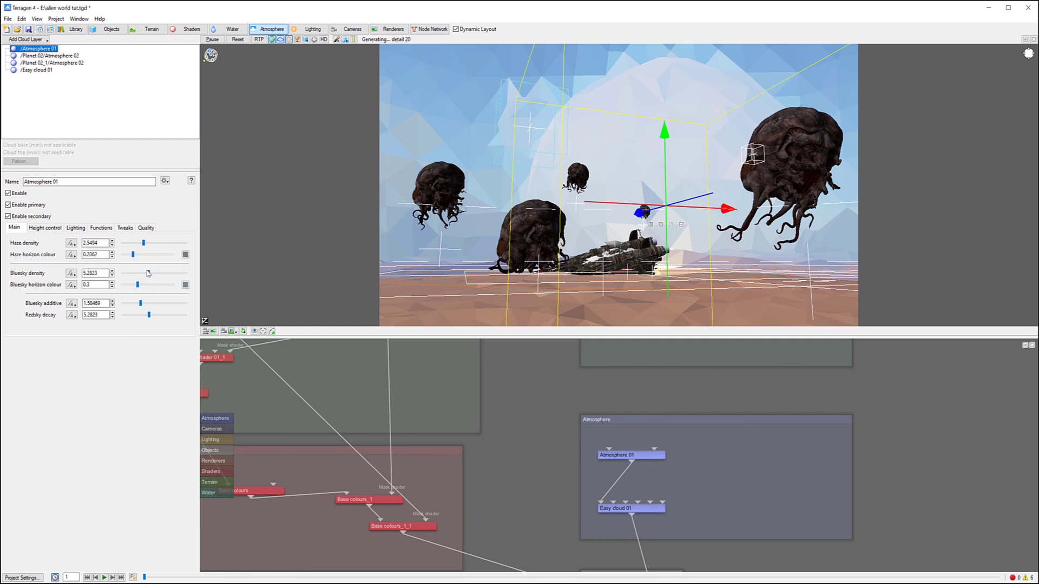
left_click_drag(149, 273, 150, 274)
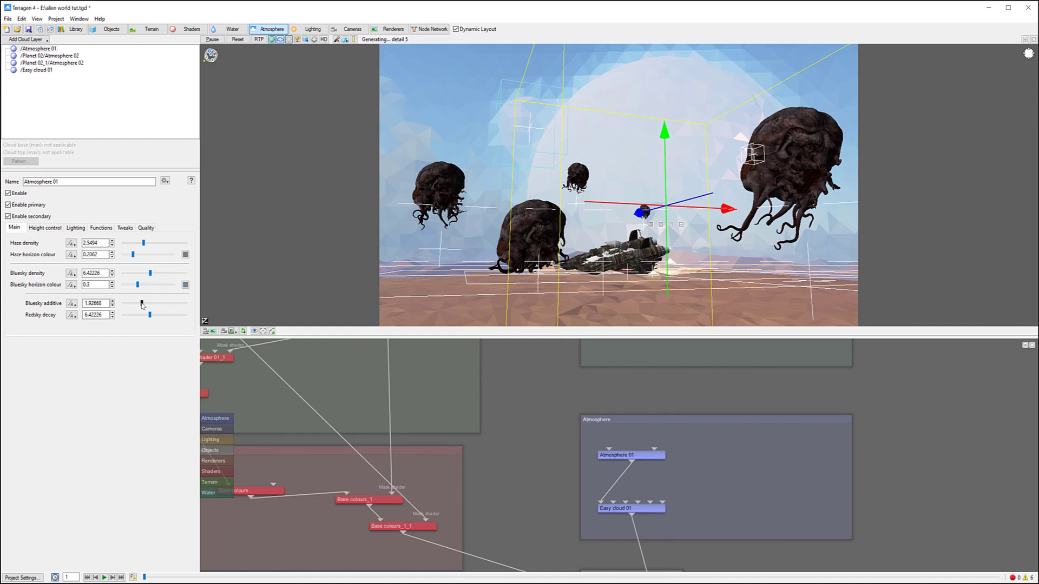
left_click_drag(153, 318, 154, 318)
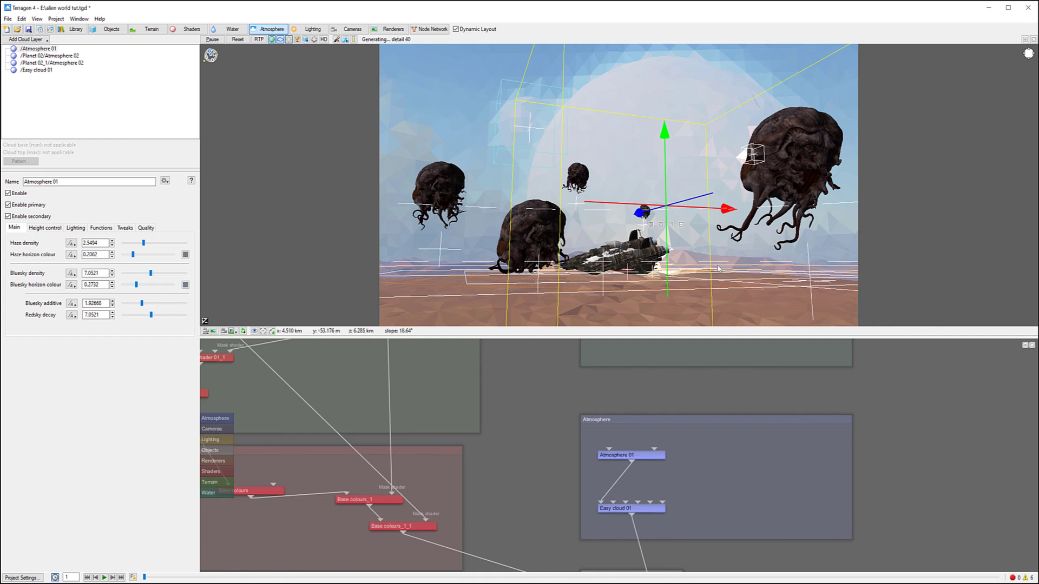
key("ctrl+alt+s")
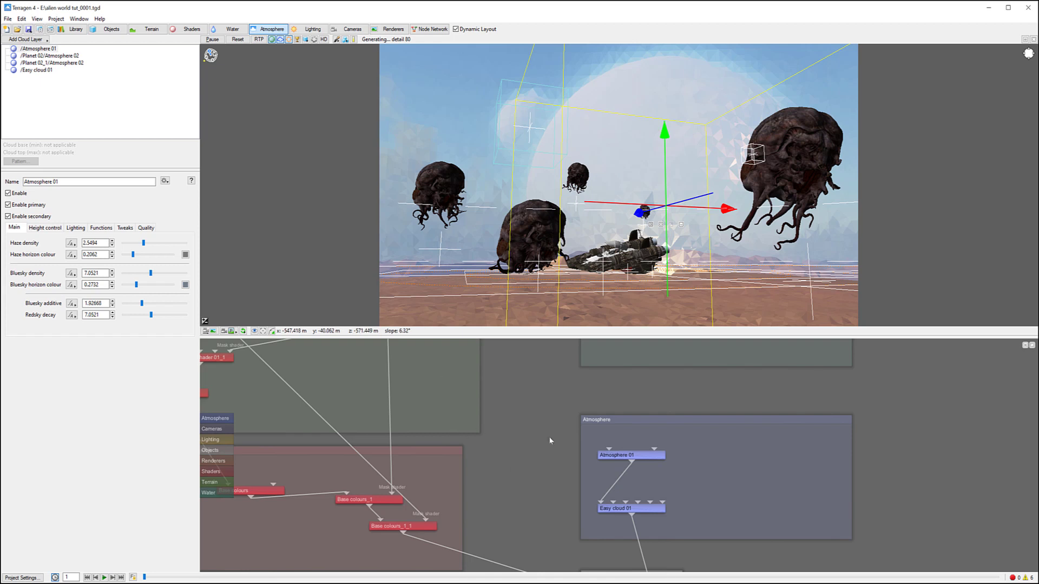
Change the colour of the "under ship" light source to a deeper, more saturated orange.
middle_click_drag(557, 491, 450, 262)
middle_click_drag(724, 473, 621, 373)
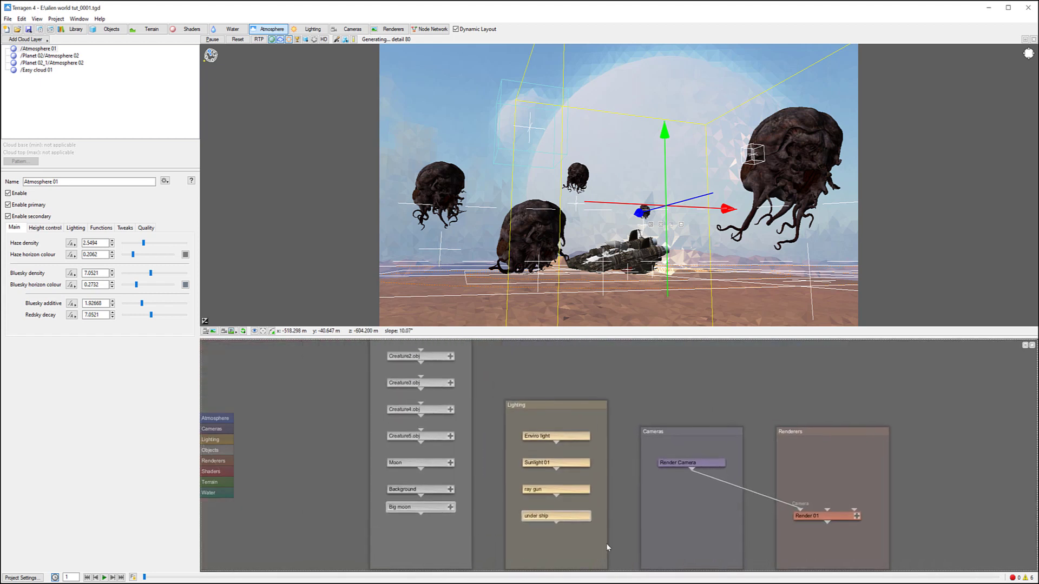
double_click(567, 519)
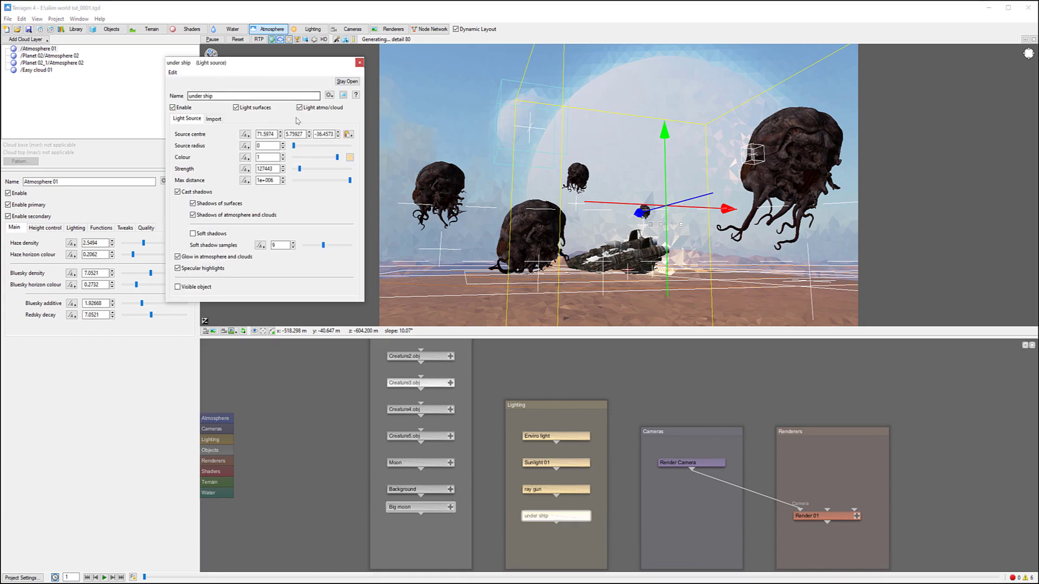
left_click(350, 157)
left_click_drag(138, 184, 156, 185)
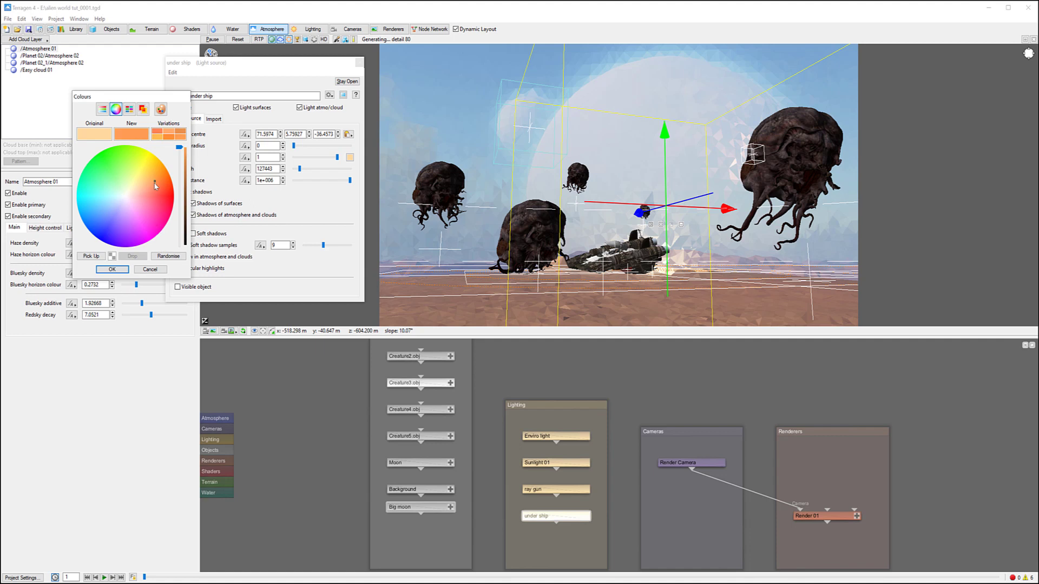
left_click(122, 267)
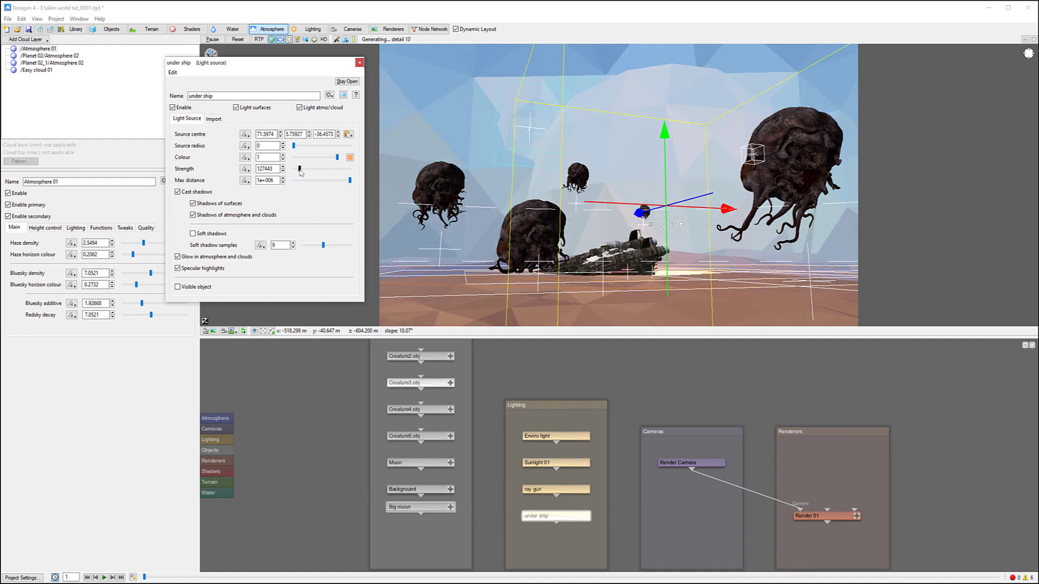
Set the strength of the "under ship" light source to 20000.
left_click_drag(302, 172, 302, 172)
left_click(283, 167)
left_click_drag(276, 169, 210, 172)
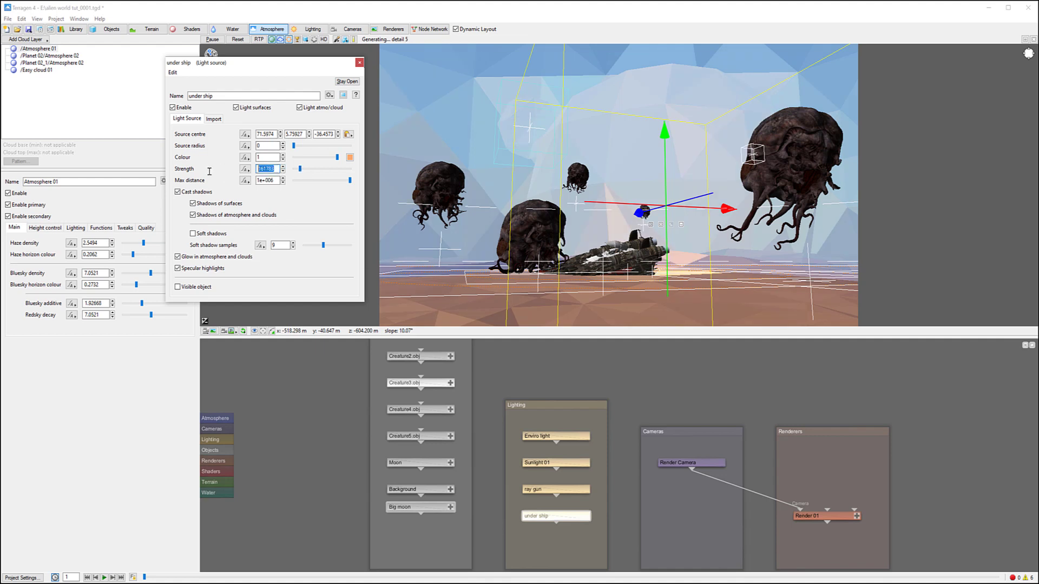
type("10000")
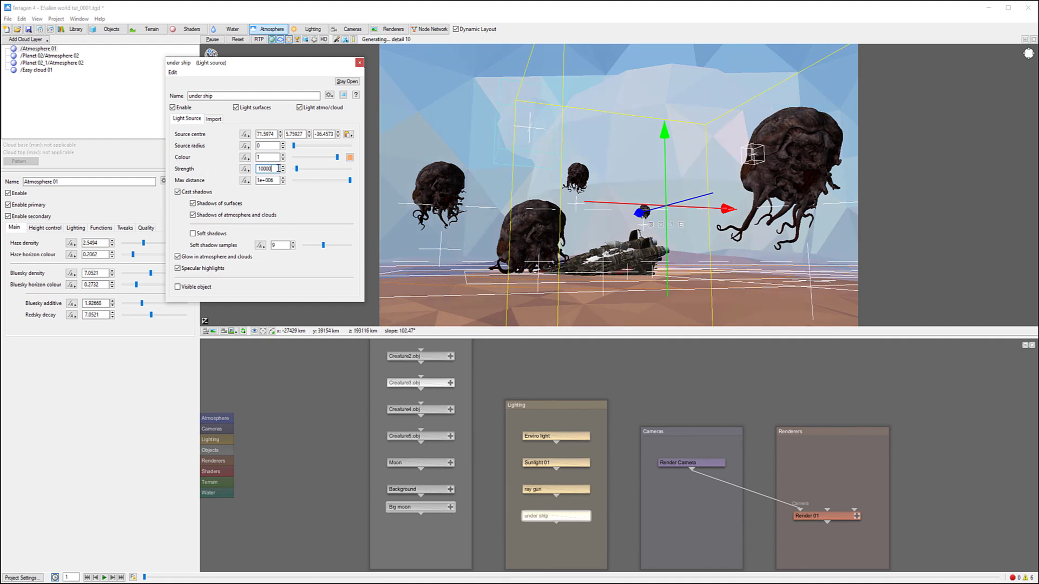
left_click_drag(262, 170, 249, 167)
type("2")
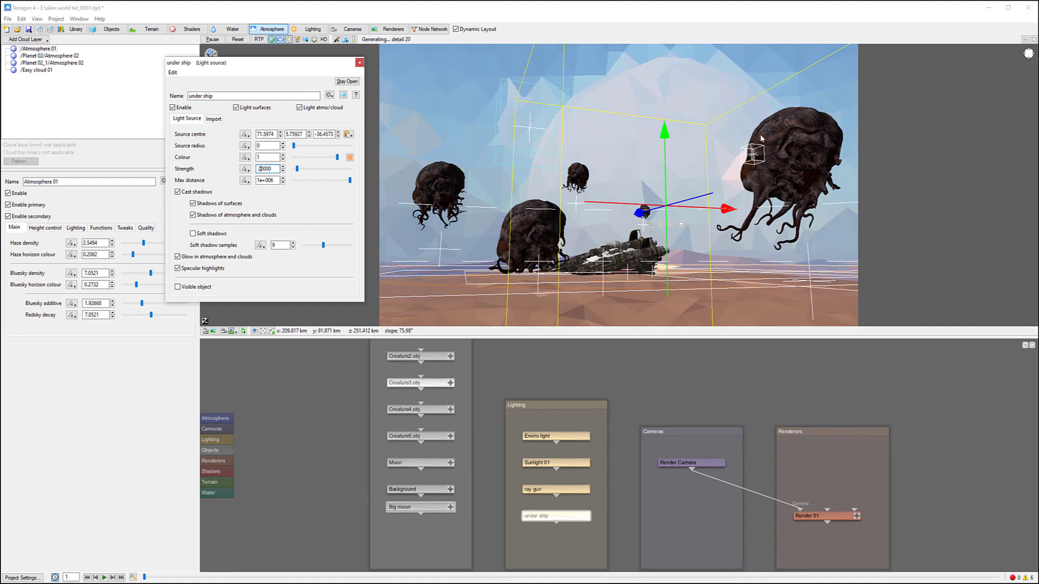
Change the "ray gun" light source's colour to a pale warm yellow-orange and close its settings.
left_click(552, 489)
left_click(350, 157)
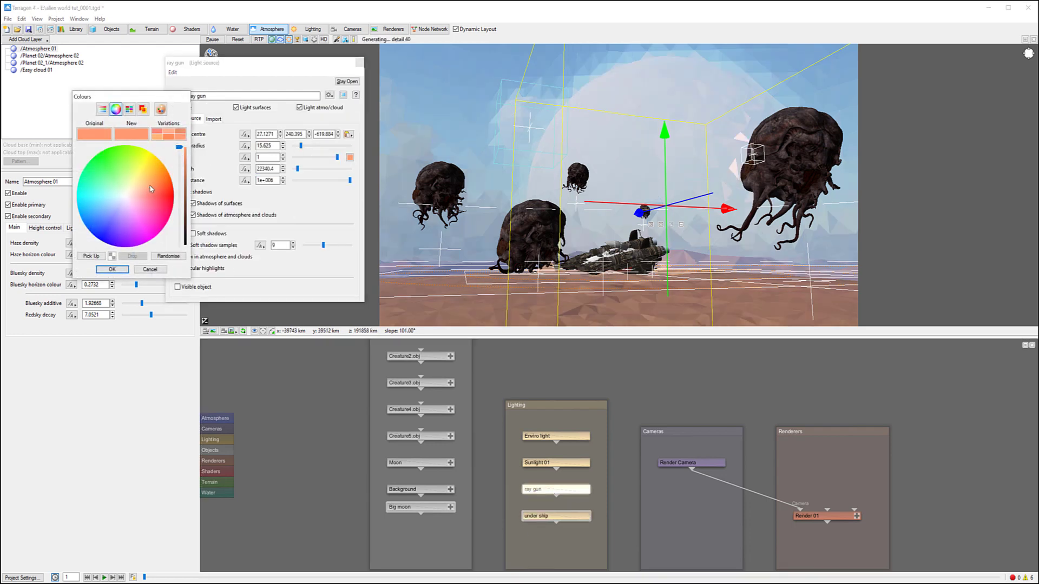
left_click(141, 188)
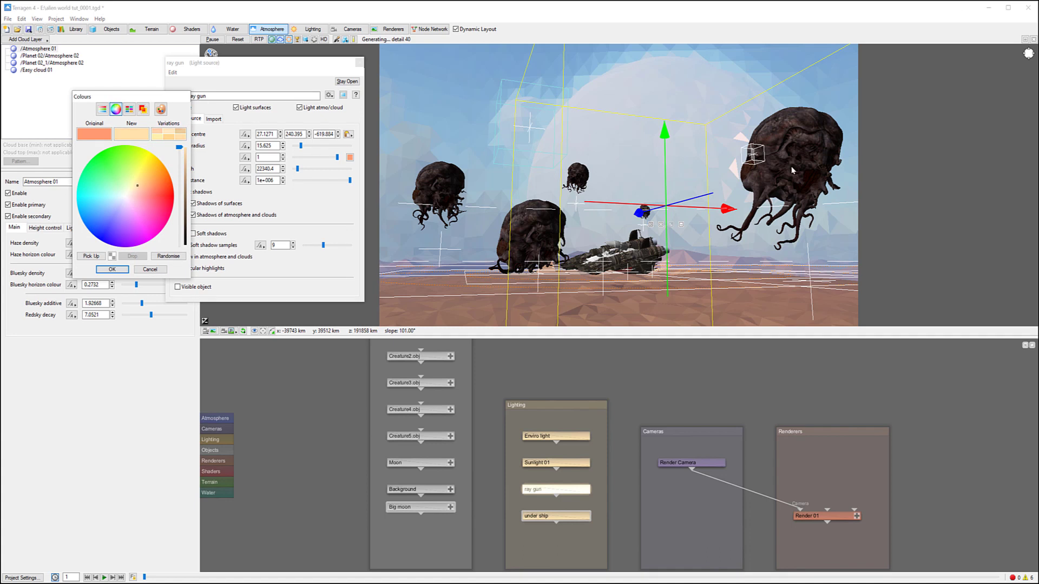
left_click(112, 269)
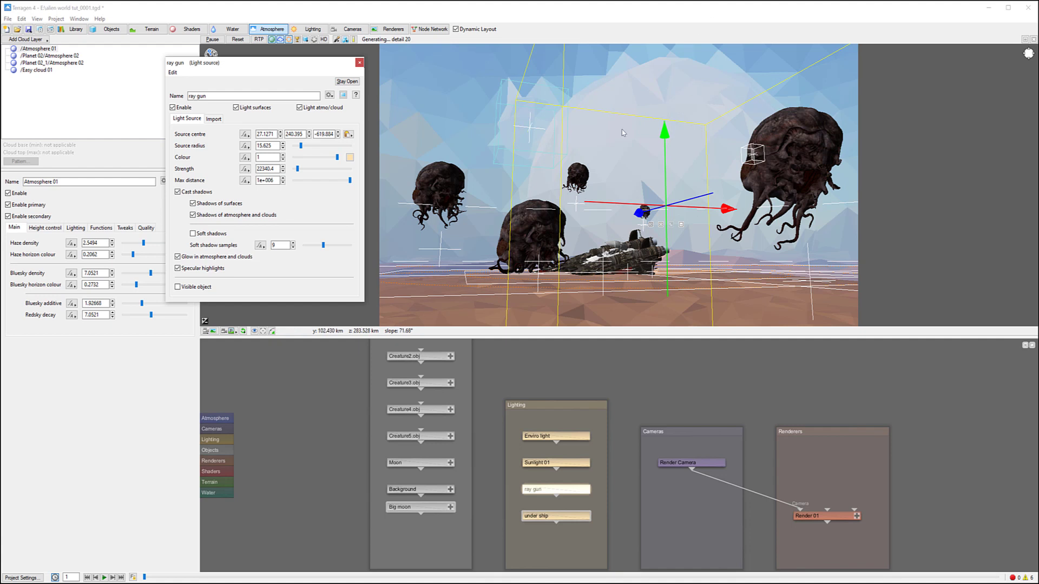
left_click(359, 63)
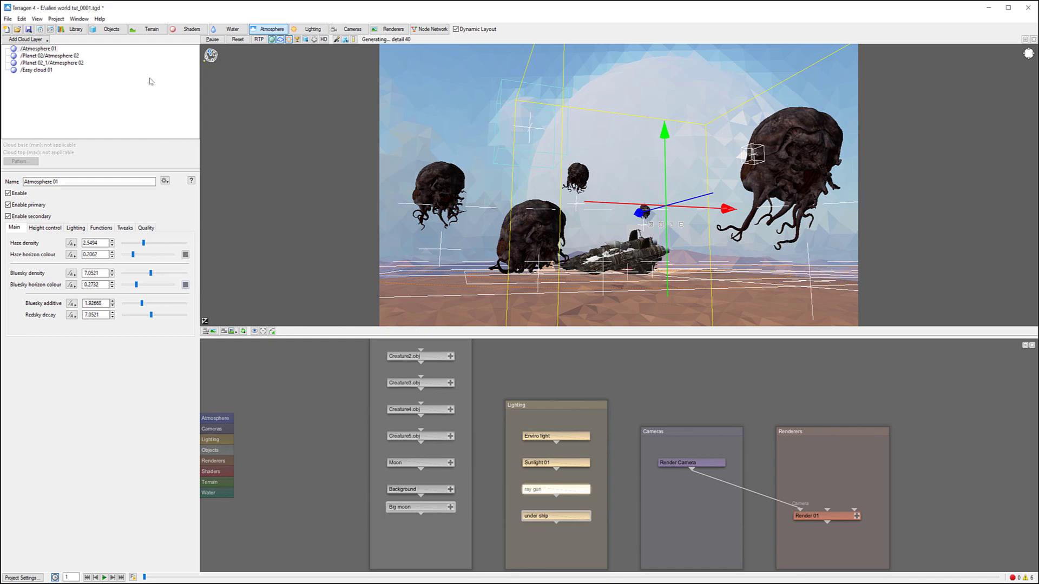
Set the heading of Sunlight 01 to 270.
left_click(309, 29)
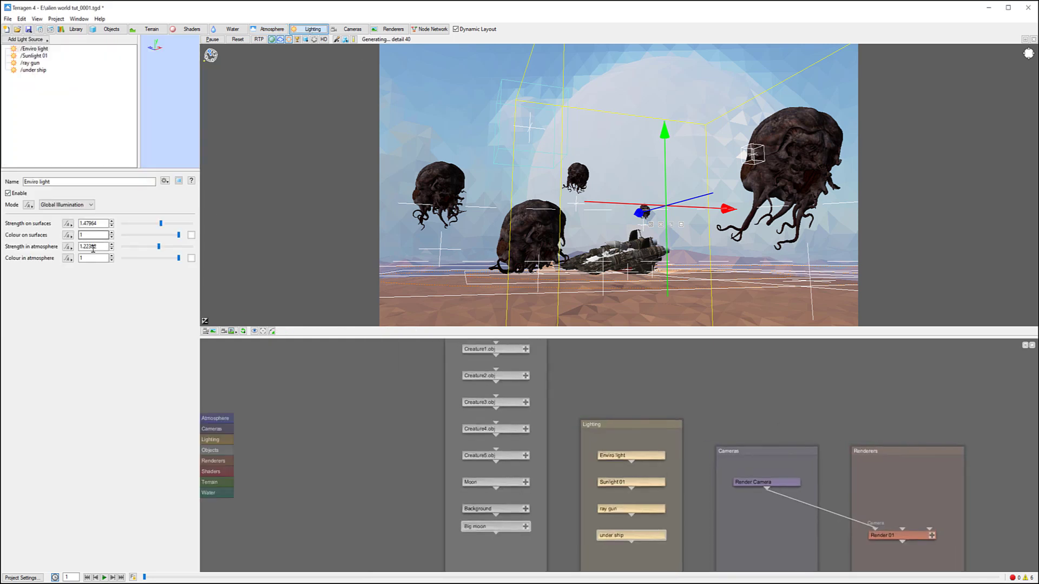
left_click(241, 297)
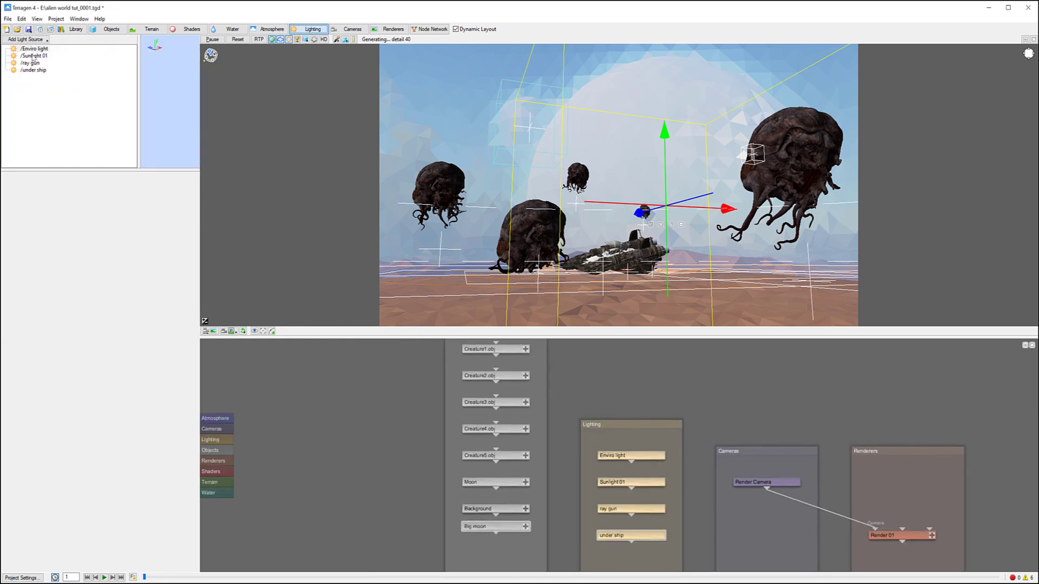
left_click(34, 56)
left_click(164, 205)
left_click_drag(166, 209, 168, 209)
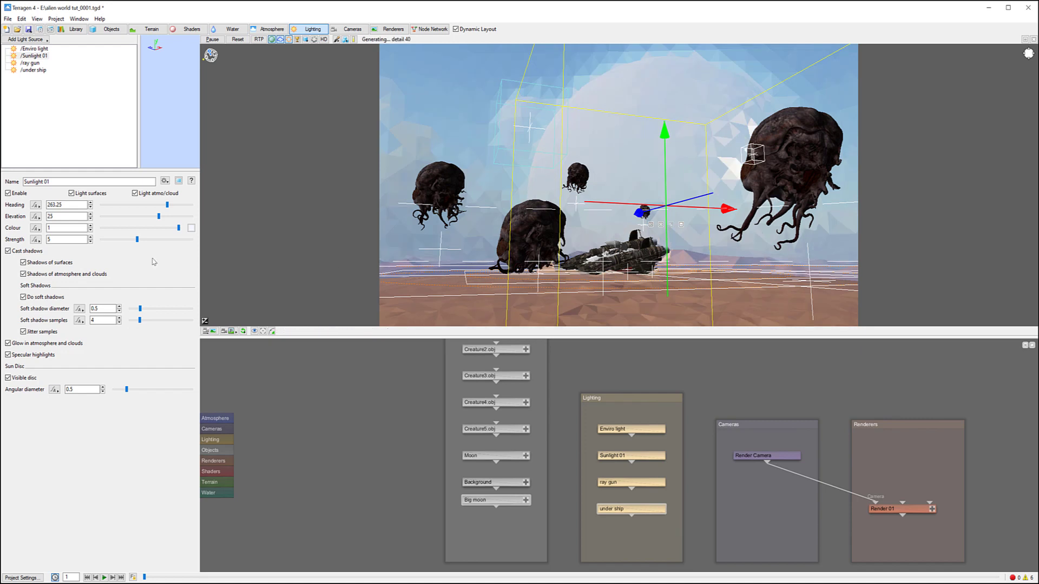
left_click_drag(65, 204, 36, 195)
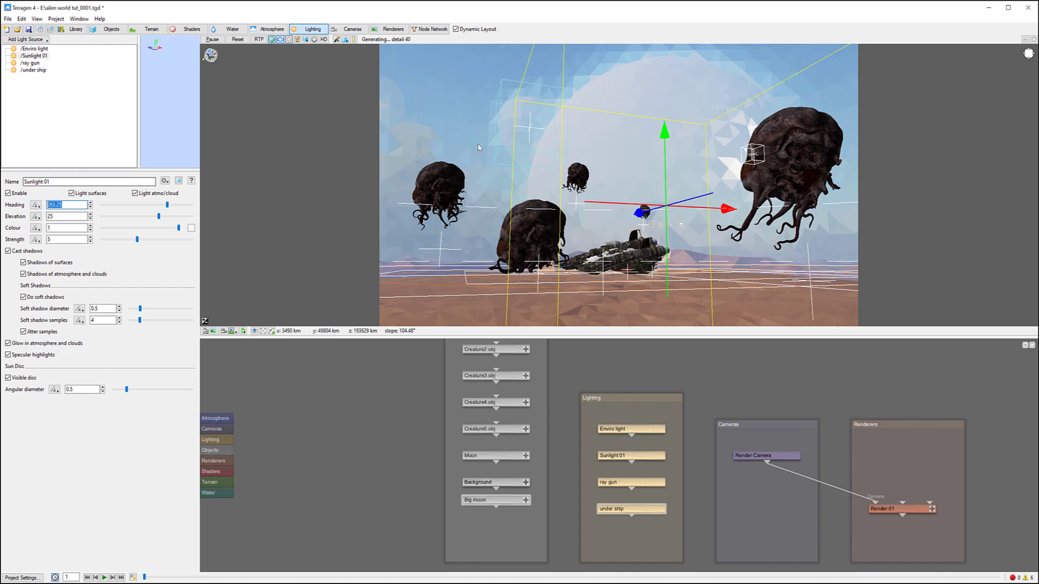
type("270")
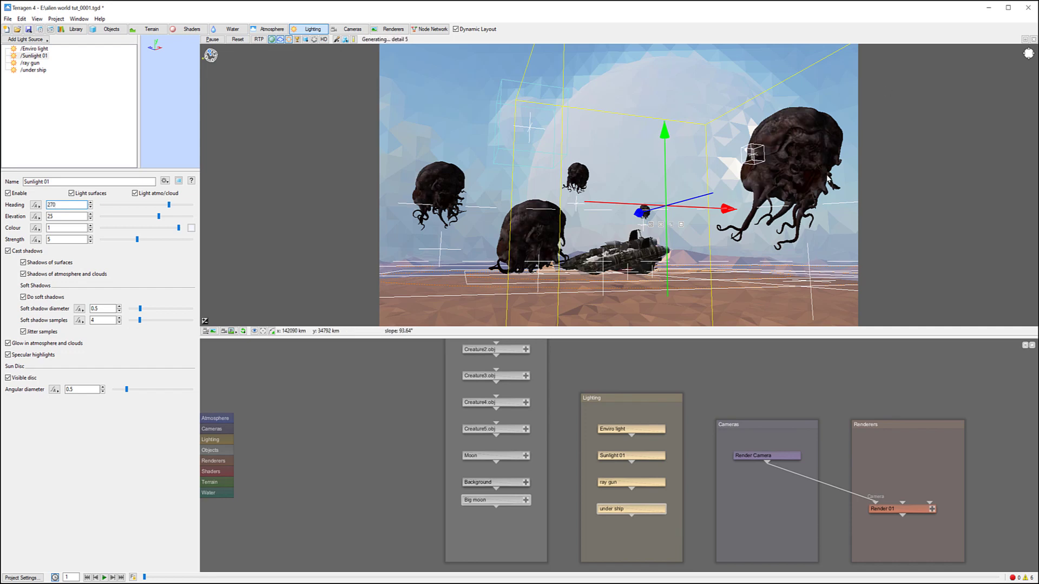
Set the elevation of Sunlight 01 to 22 and save an incremental project version.
key("Tab")
type("20")
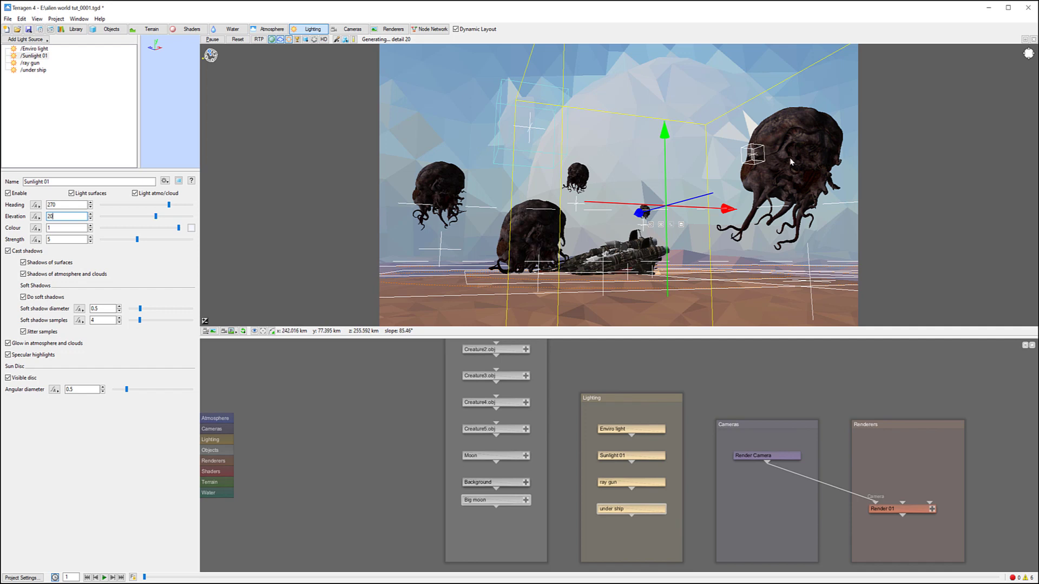
left_click_drag(58, 217, 37, 208)
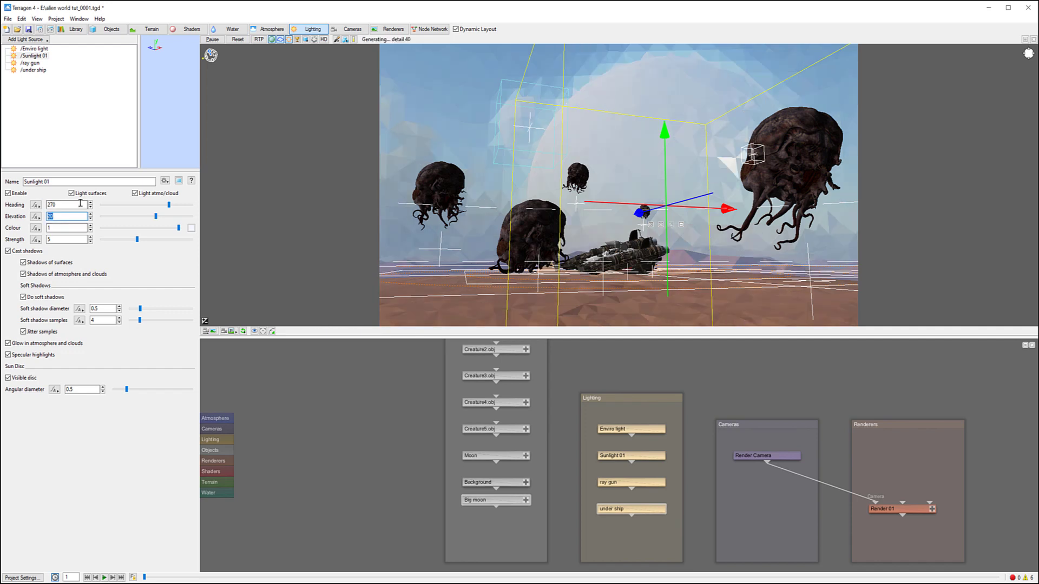
type("22")
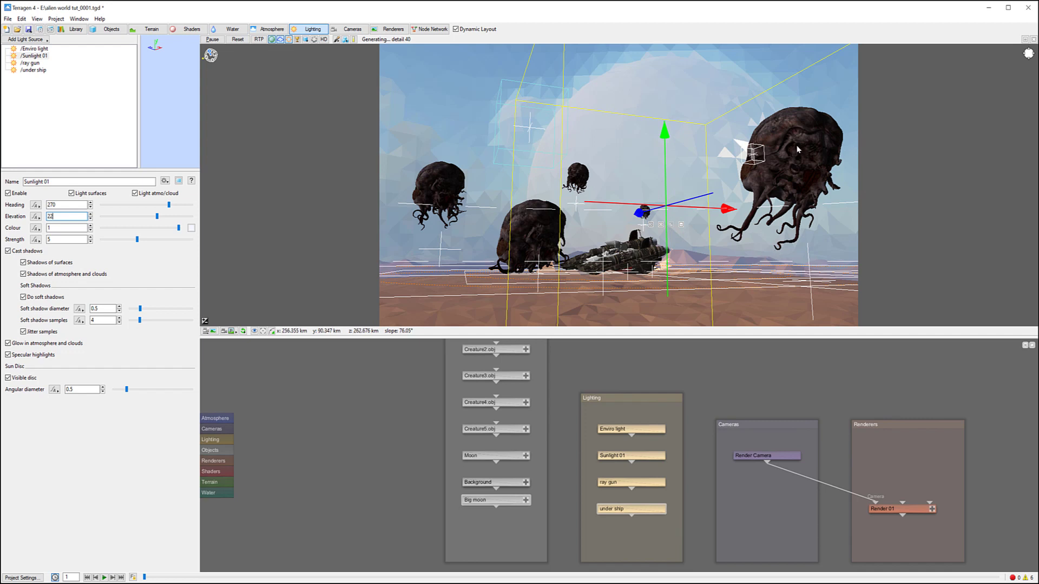
key("ctrl+alt+s")
Select Creature2.obj and raise it slightly along its vertical axis in the preview.
right_click(468, 121)
mouse_move(531, 236)
left_click(638, 271)
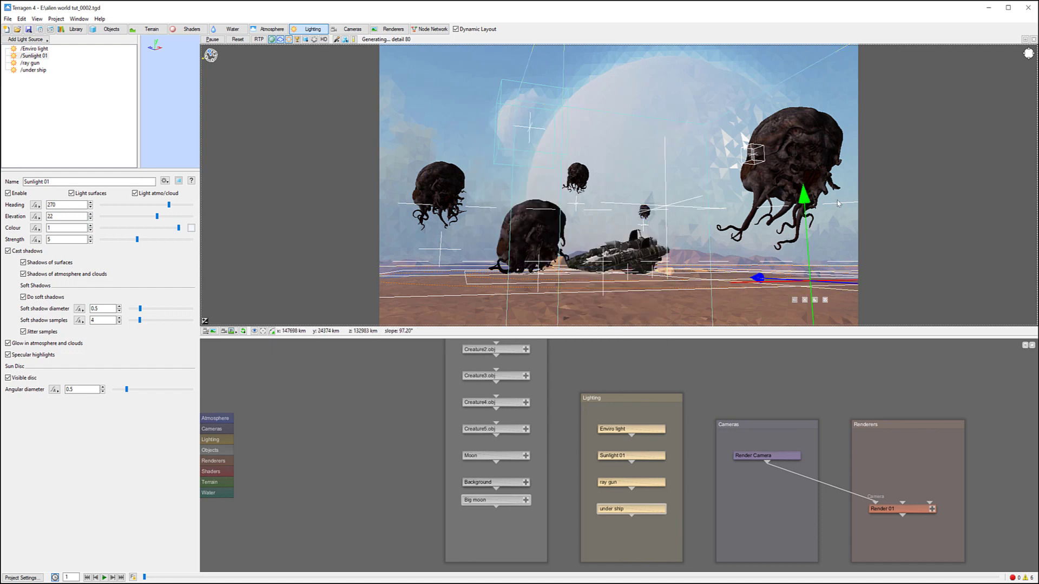
right_click(469, 125)
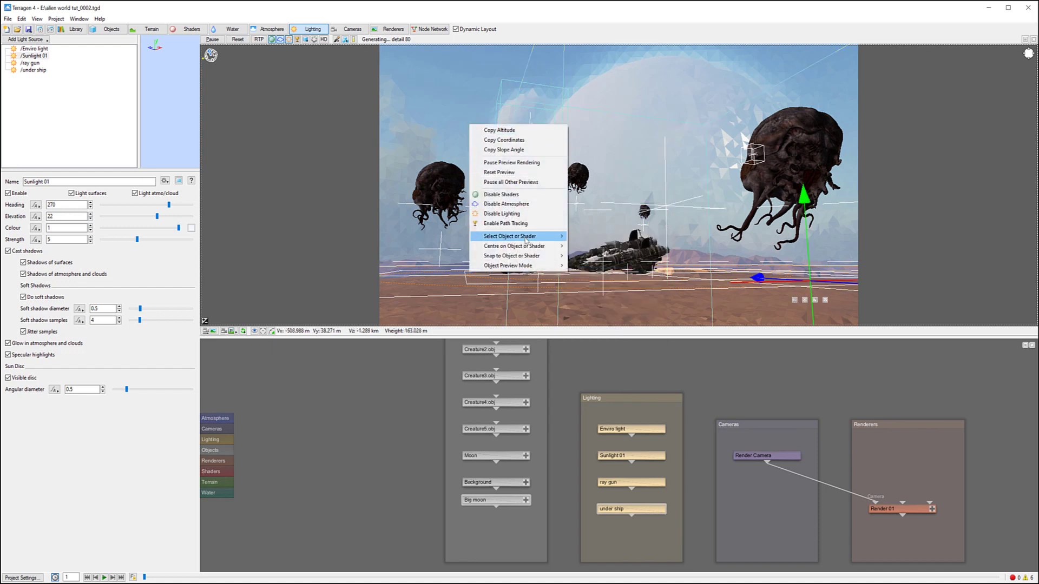
mouse_move(527, 240)
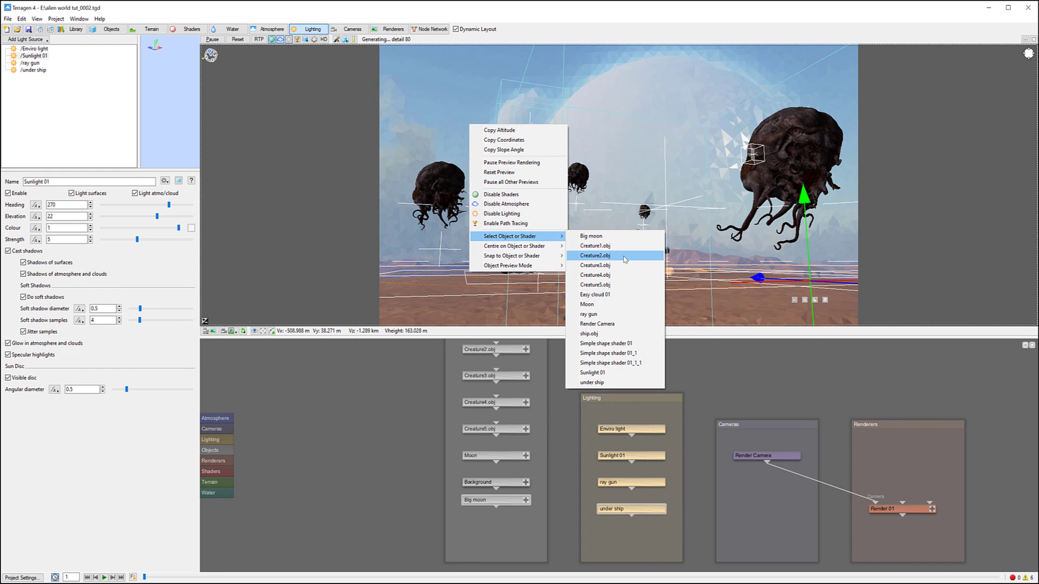
left_click(625, 258)
left_click_drag(582, 133, 581, 124)
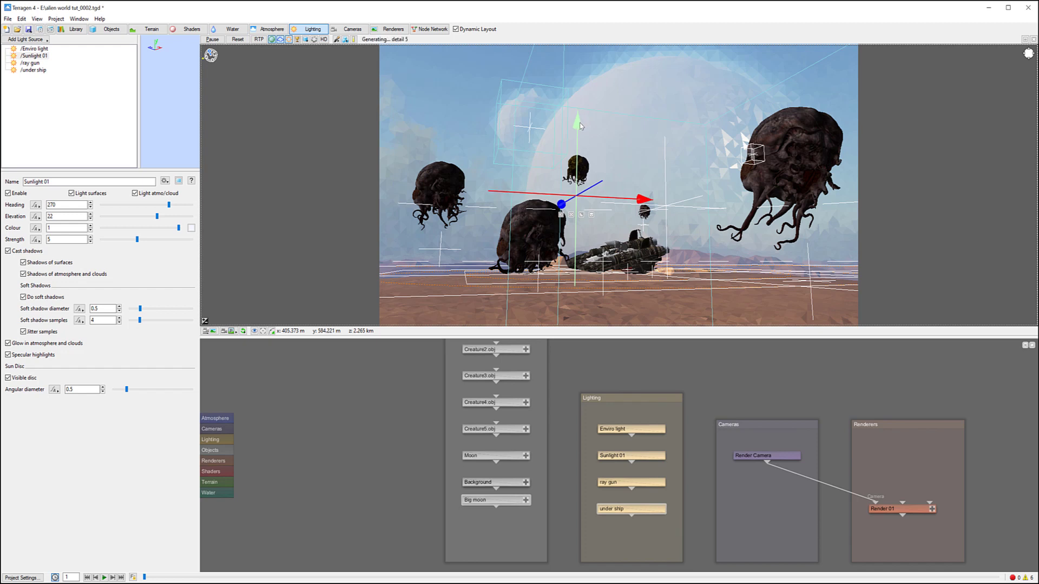
Select Creature5.obj, shift it slightly along its X axis and raise it a little above the ship.
left_click(646, 215)
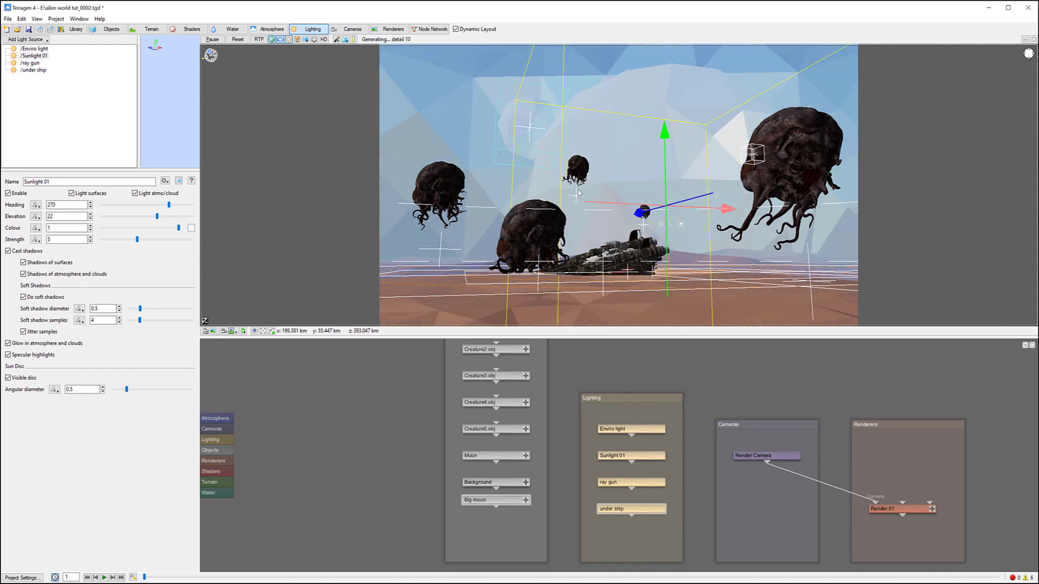
right_click(393, 145)
mouse_move(443, 254)
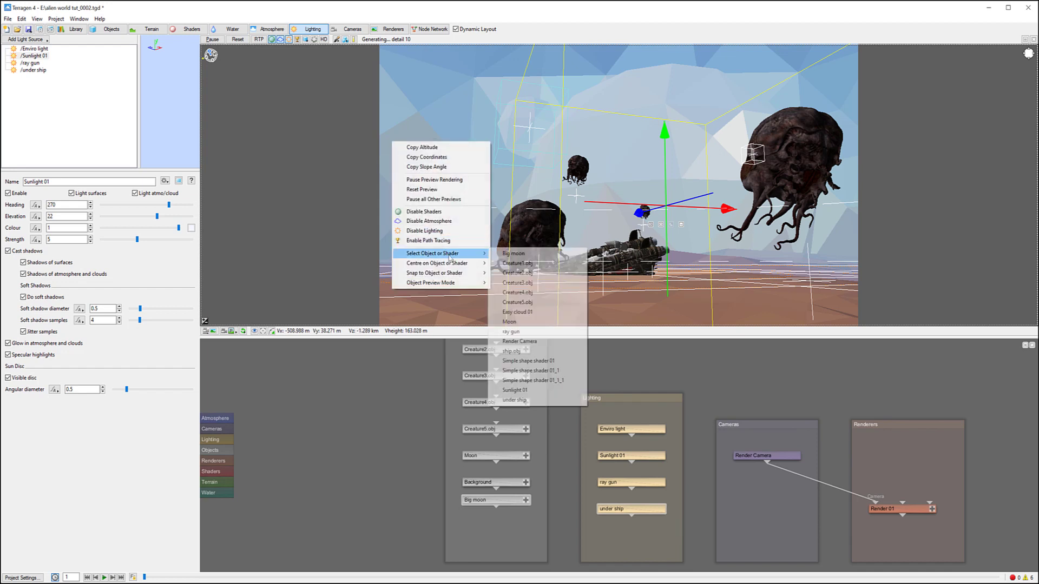
left_click(556, 302)
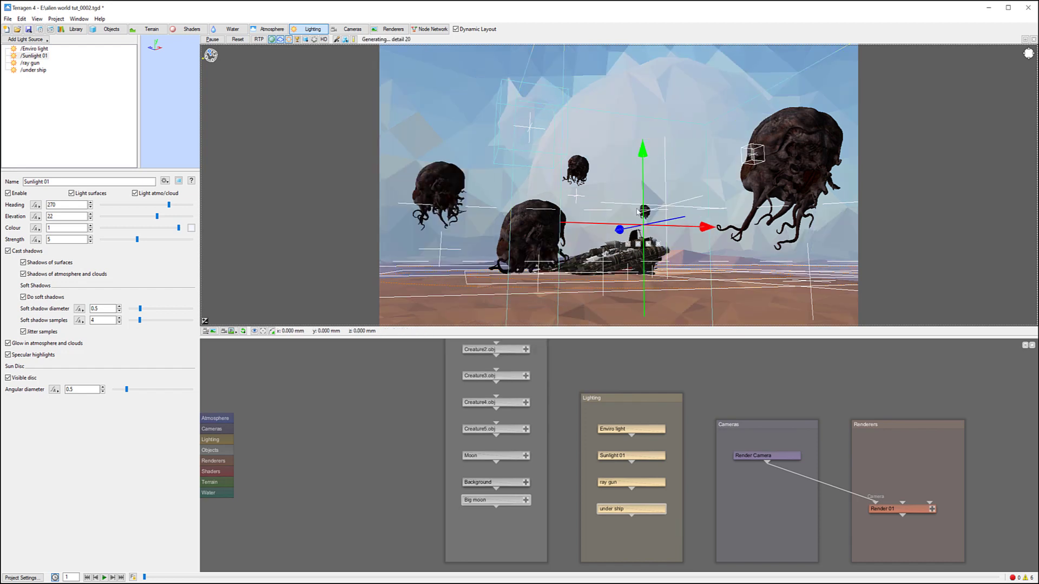
left_click_drag(703, 227, 709, 228)
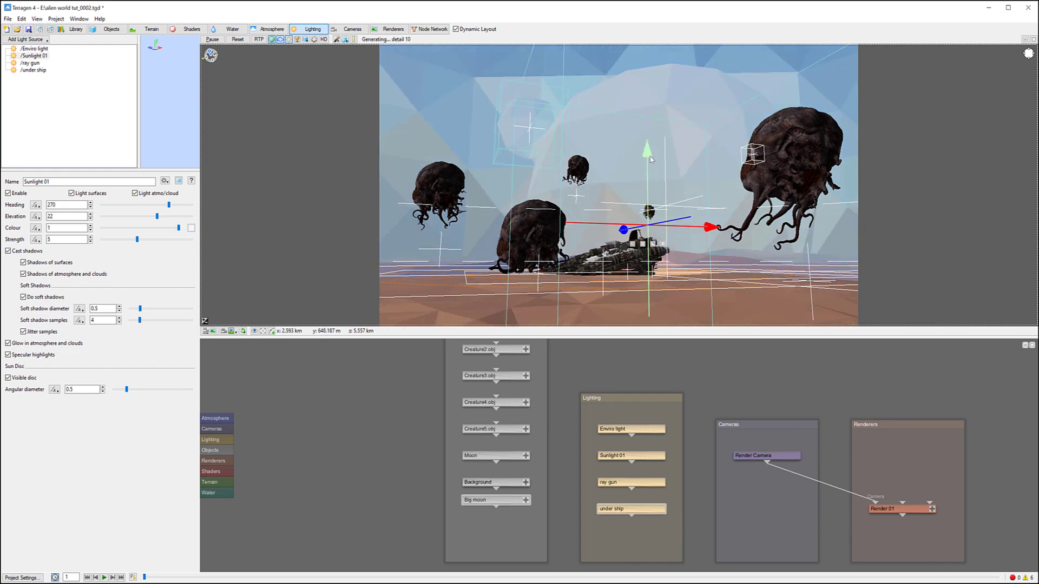
left_click_drag(648, 149, 646, 143)
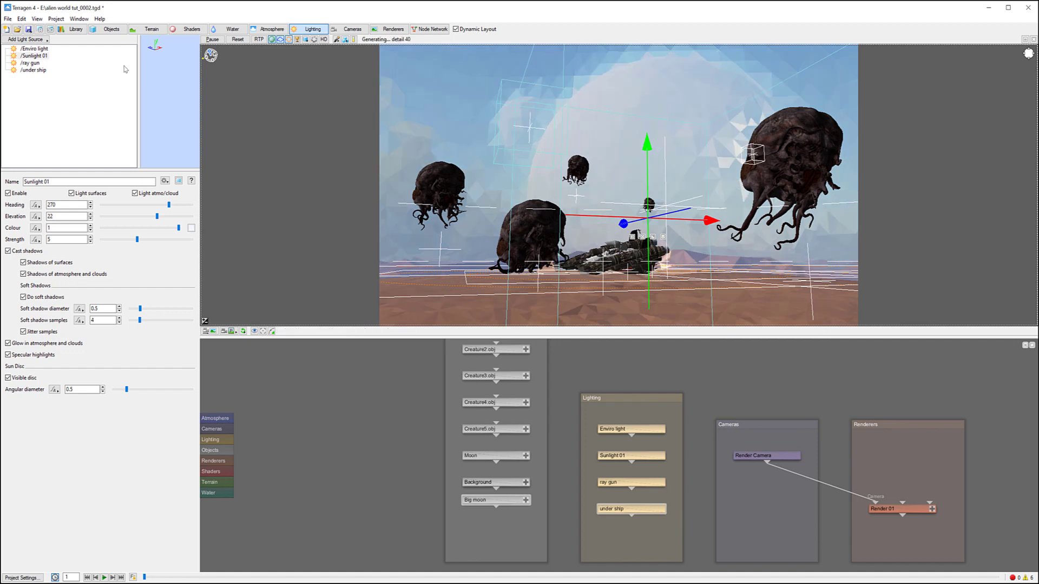
Set Render 01's image width to 8000 with the aspect ratio locked and start the final render.
left_click(388, 29)
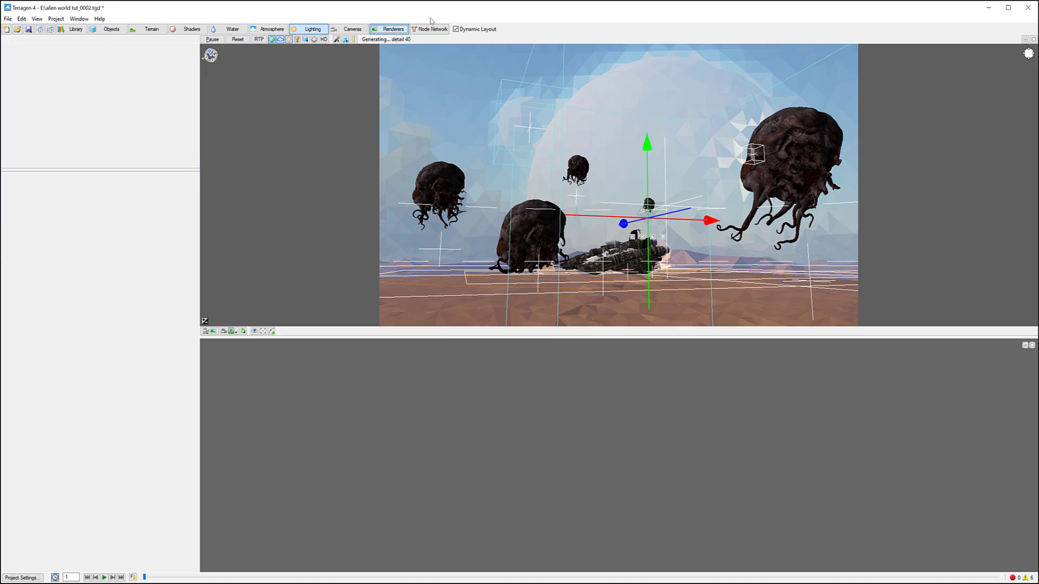
double_click(81, 205)
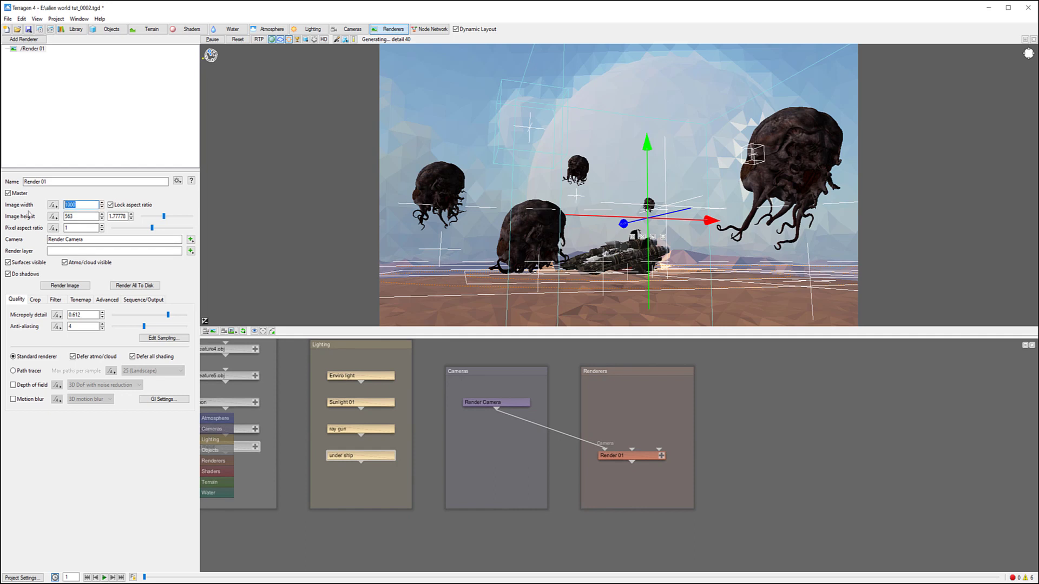
type("8000")
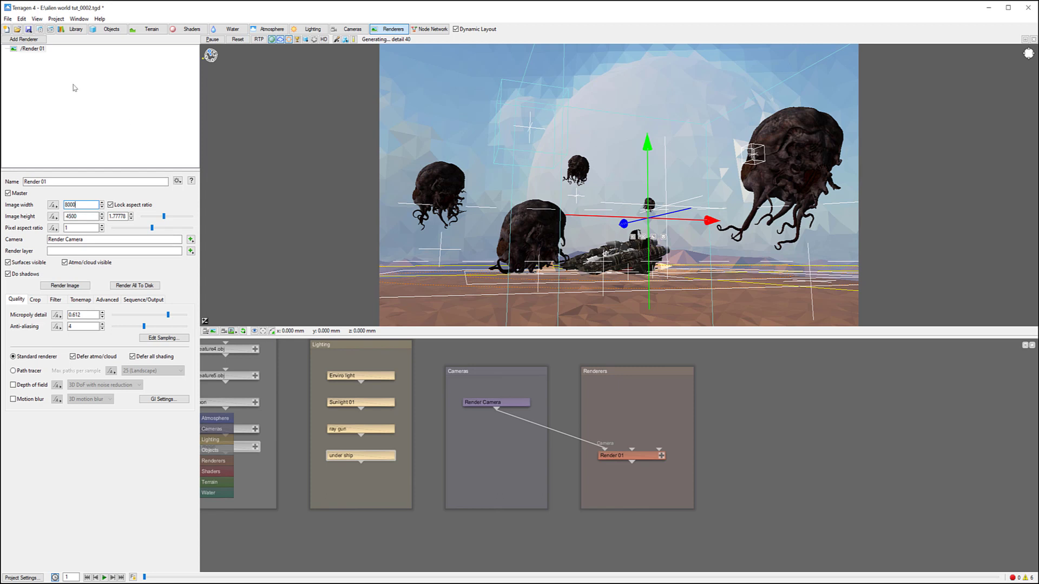
left_click(40, 30)
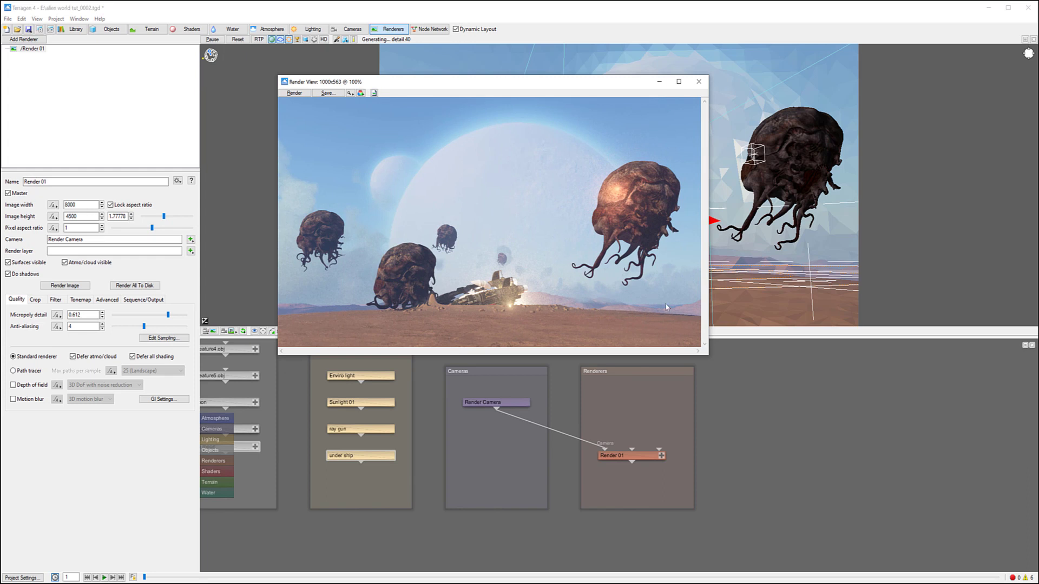
left_click(294, 93)
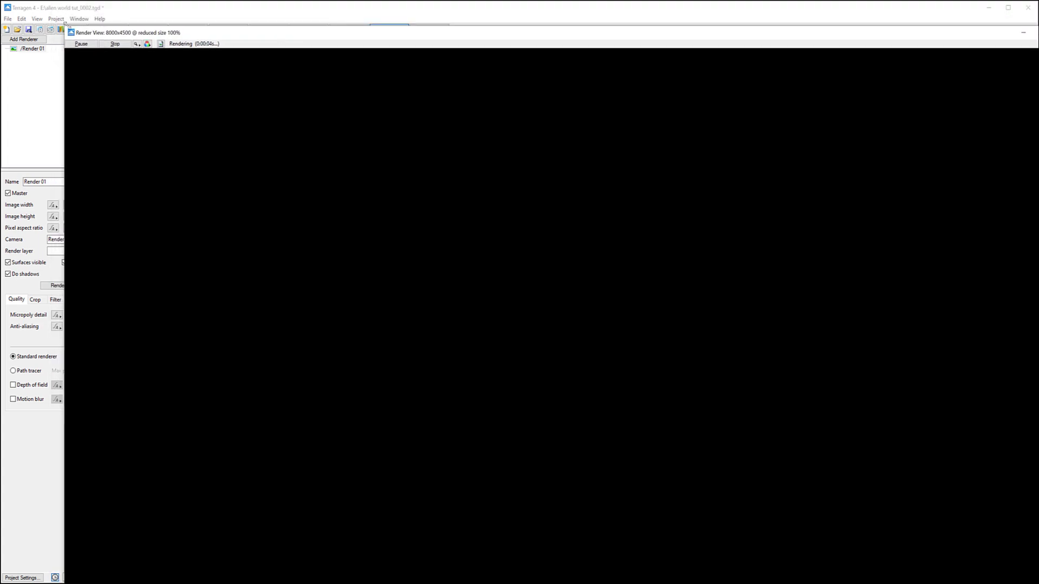
Position the render view and examine the finished render's creatures, moons, ship and light glow.
left_click_drag(147, 89, 238, 159)
left_click_drag(433, 167, 270, 35)
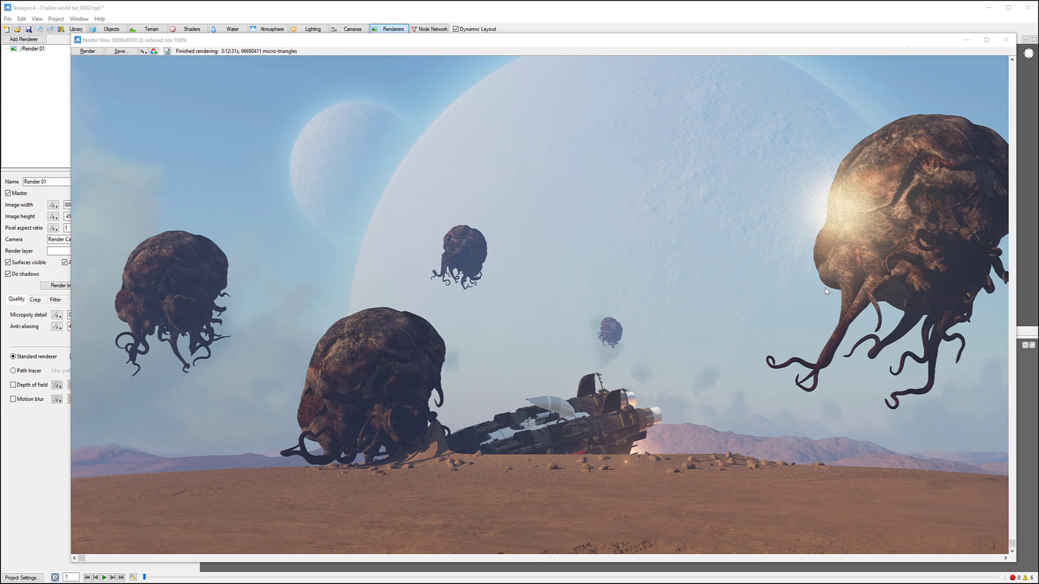
scroll(821, 280, "up", 1)
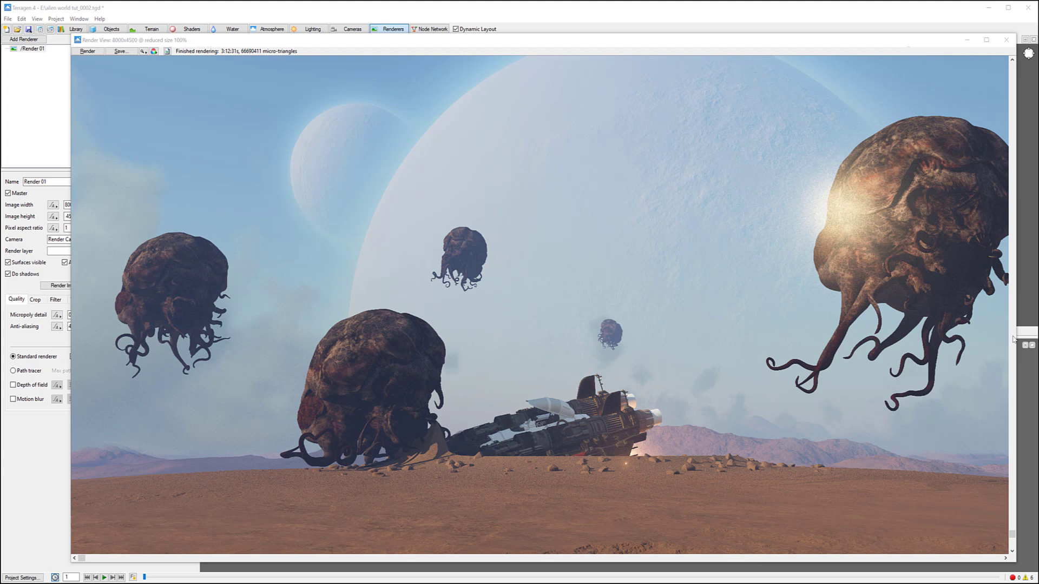
scroll(790, 395, "up", 2)
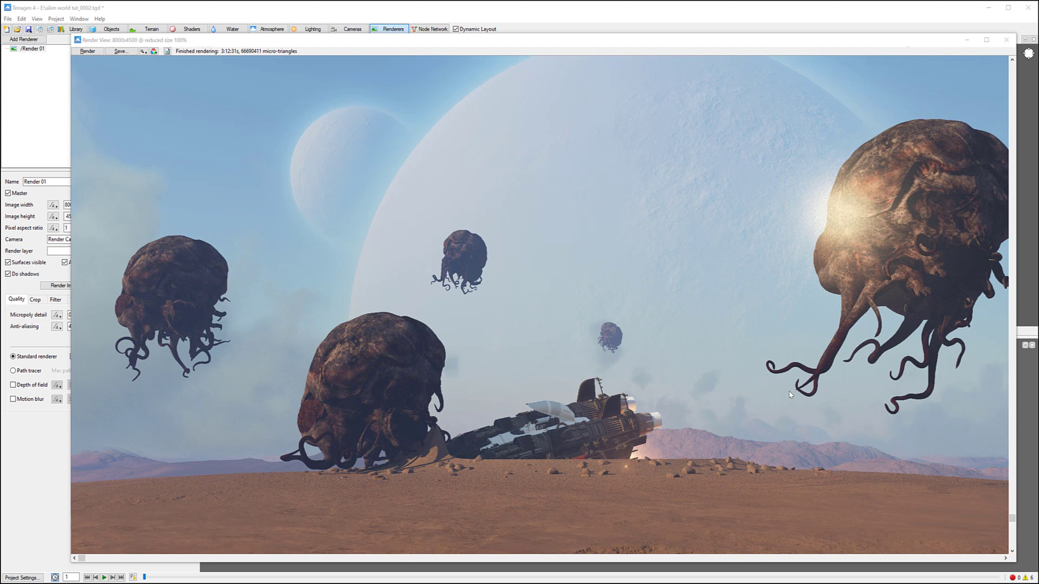
scroll(790, 411, "up", 2)
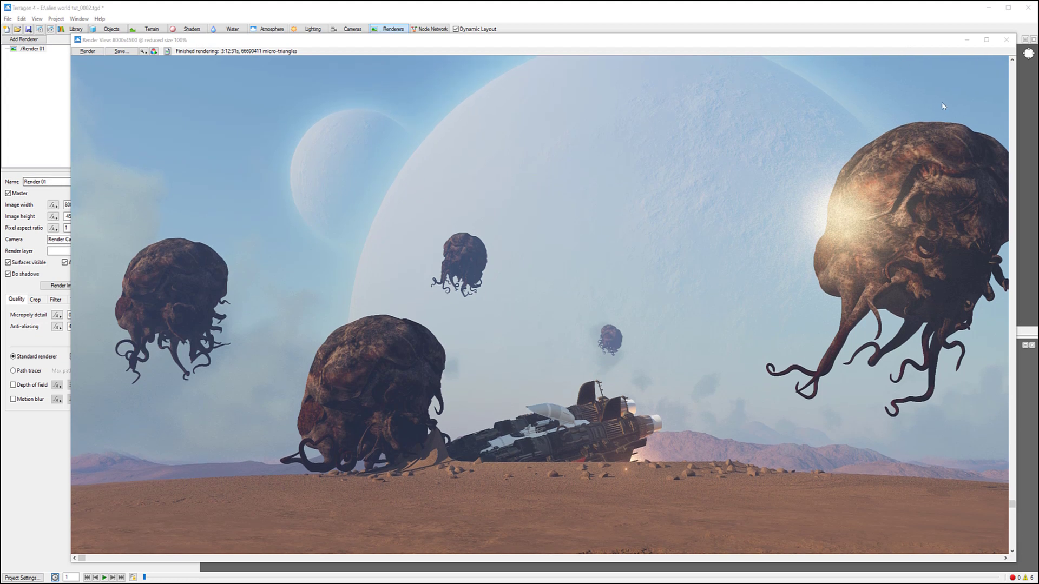
left_click_drag(725, 42, 679, 26)
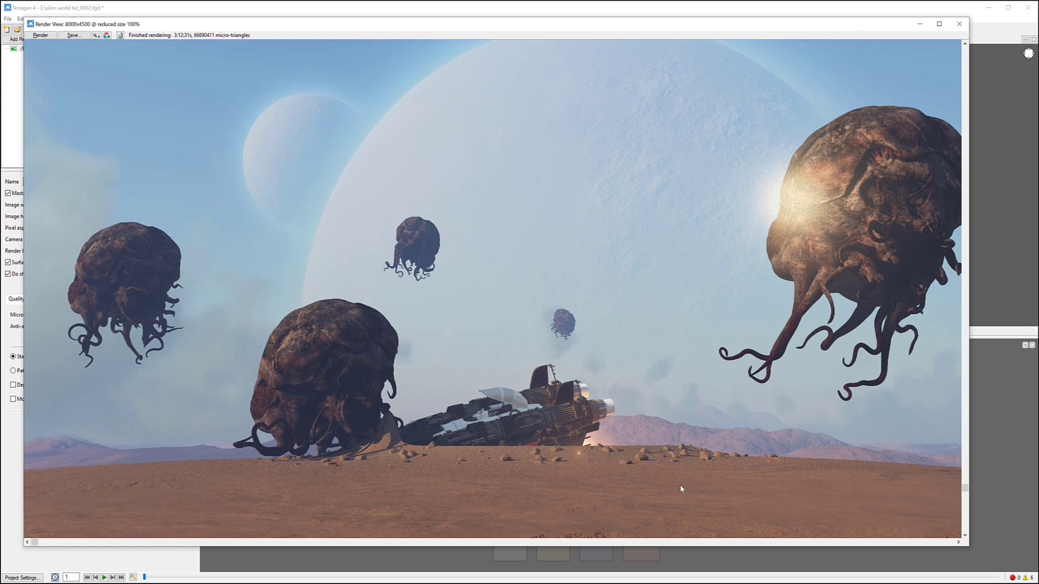
scroll(443, 323, "up", 1)
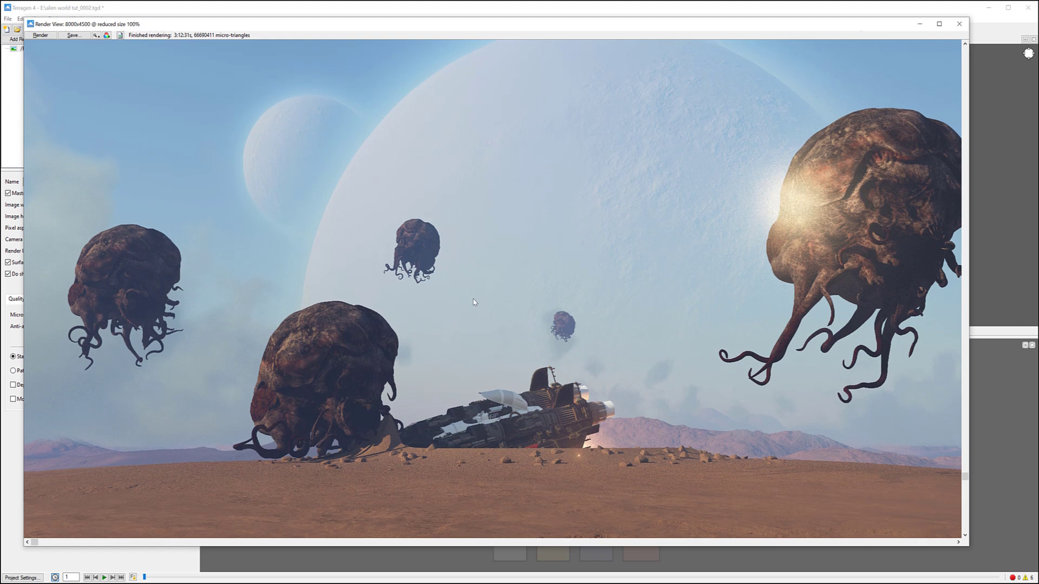